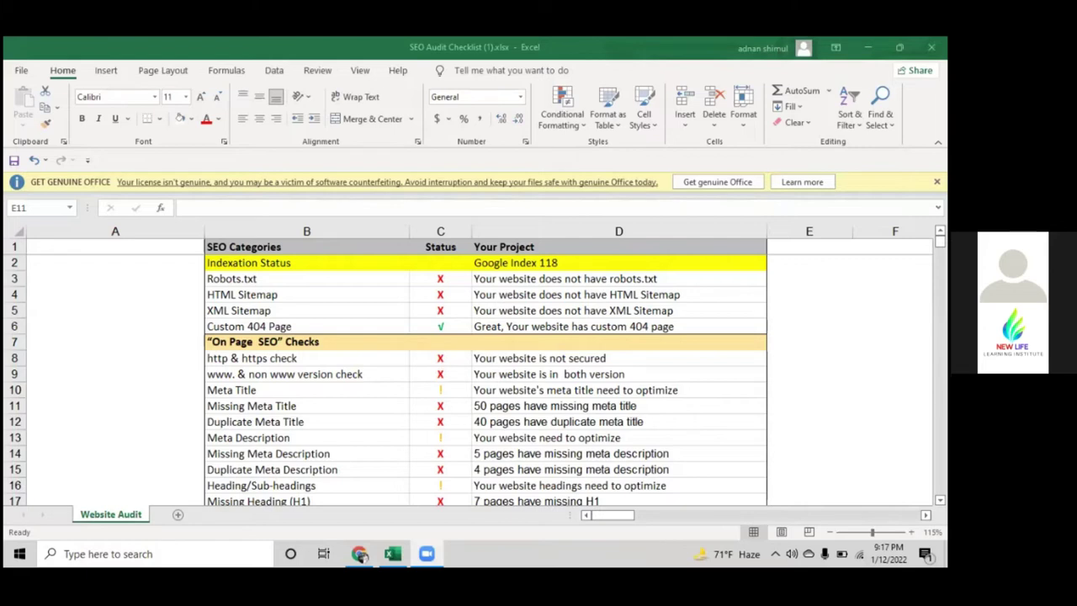
Select the SEO Categories column and look through all sections of the website audit checklist with their statuses and project notes.
{"action": "scroll", "coordinate": [485, 370], "scroll_direction": "down", "scroll_amount": 5}
{"action": "scroll", "coordinate": [485, 370], "scroll_direction": "up", "scroll_amount": 5}
{"action": "scroll", "coordinate": [281, 252], "scroll_direction": "down", "scroll_amount": 7}
{"action": "scroll", "coordinate": [298, 225], "scroll_direction": "up", "scroll_amount": 7}
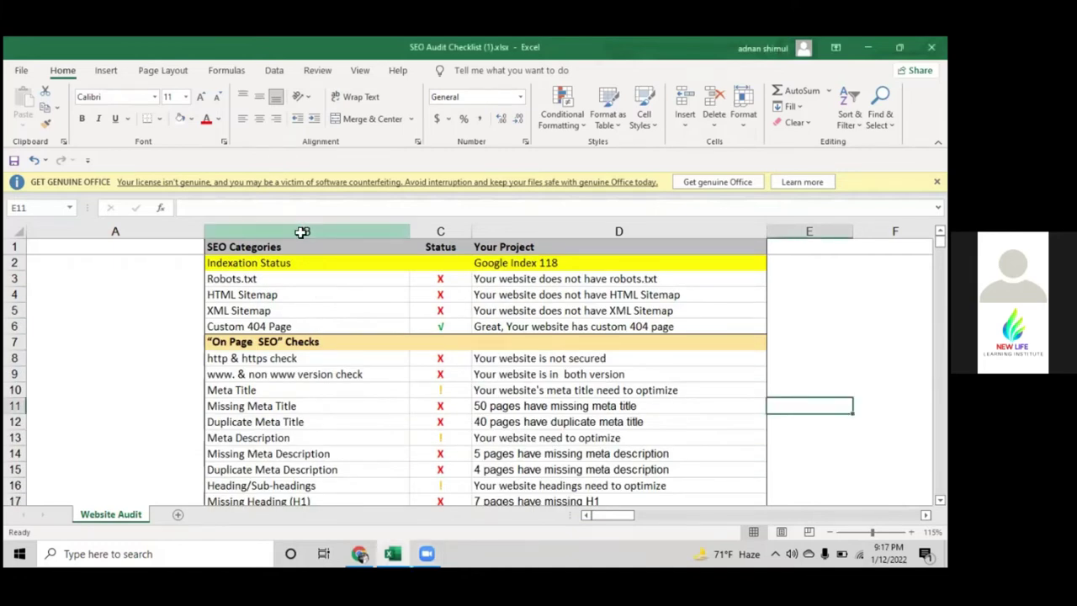
{"action": "left_click", "coordinate": [303, 231]}
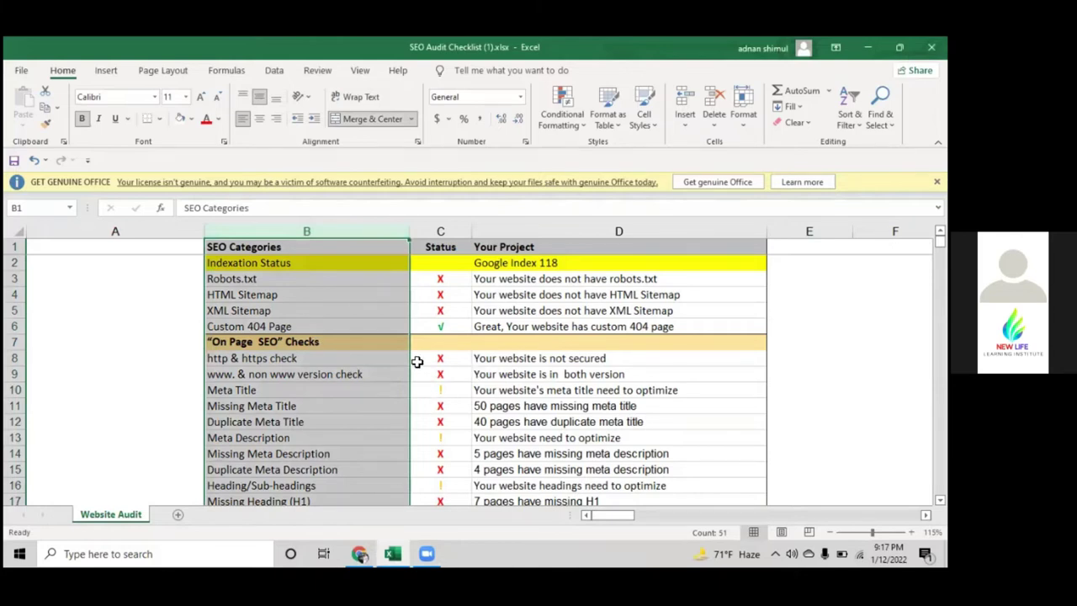
{"action": "scroll", "coordinate": [299, 299], "scroll_direction": "down", "scroll_amount": 4}
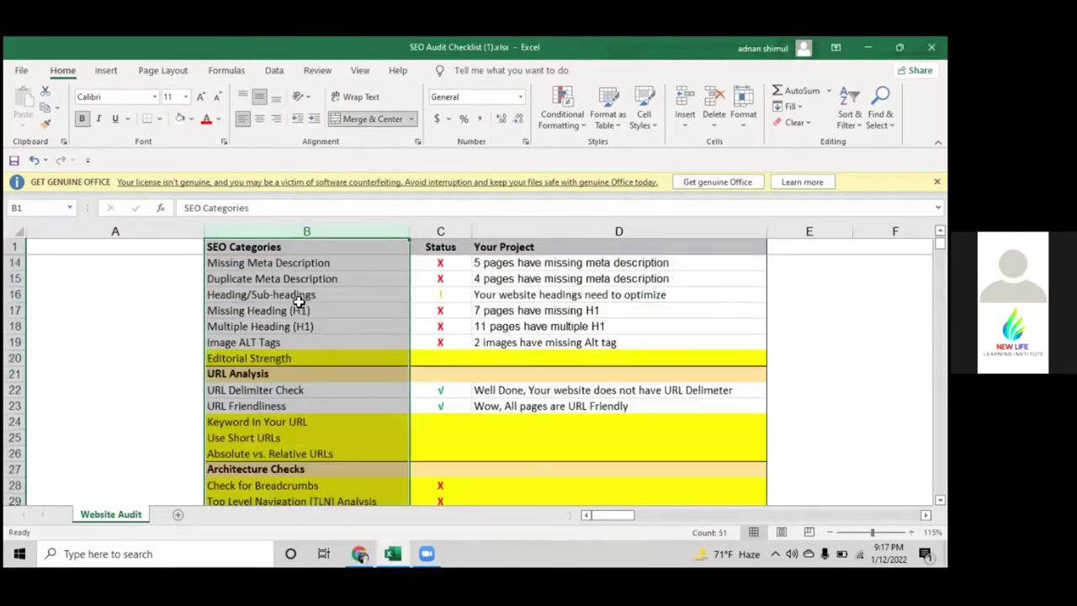
{"action": "scroll", "coordinate": [300, 304], "scroll_direction": "down", "scroll_amount": 3}
{"action": "scroll", "coordinate": [301, 308], "scroll_direction": "up", "scroll_amount": 6}
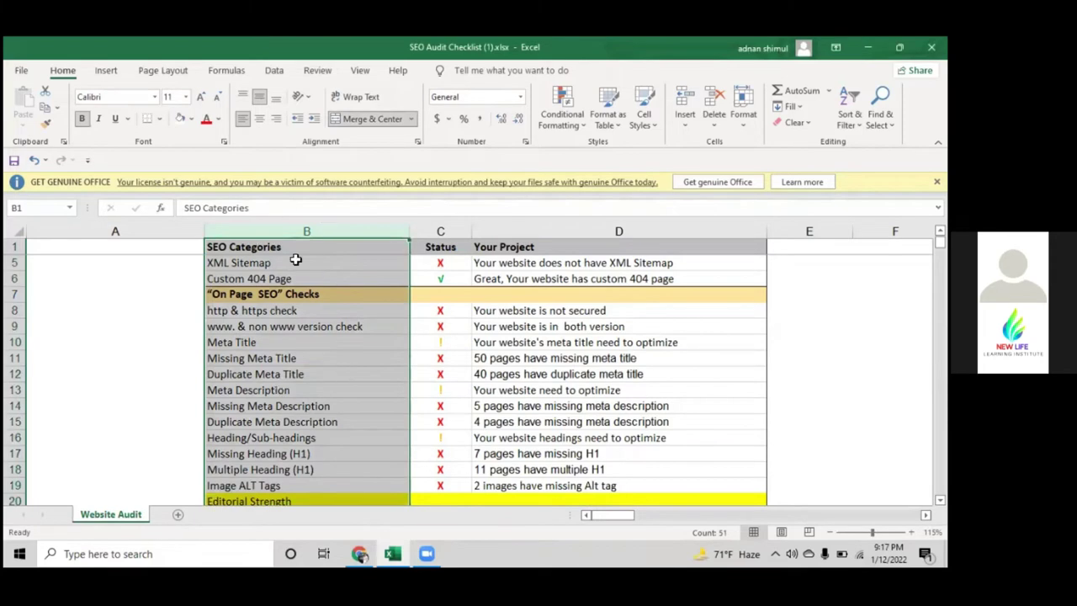
{"action": "scroll", "coordinate": [296, 269], "scroll_direction": "down", "scroll_amount": 4}
{"action": "scroll", "coordinate": [301, 319], "scroll_direction": "up", "scroll_amount": 5}
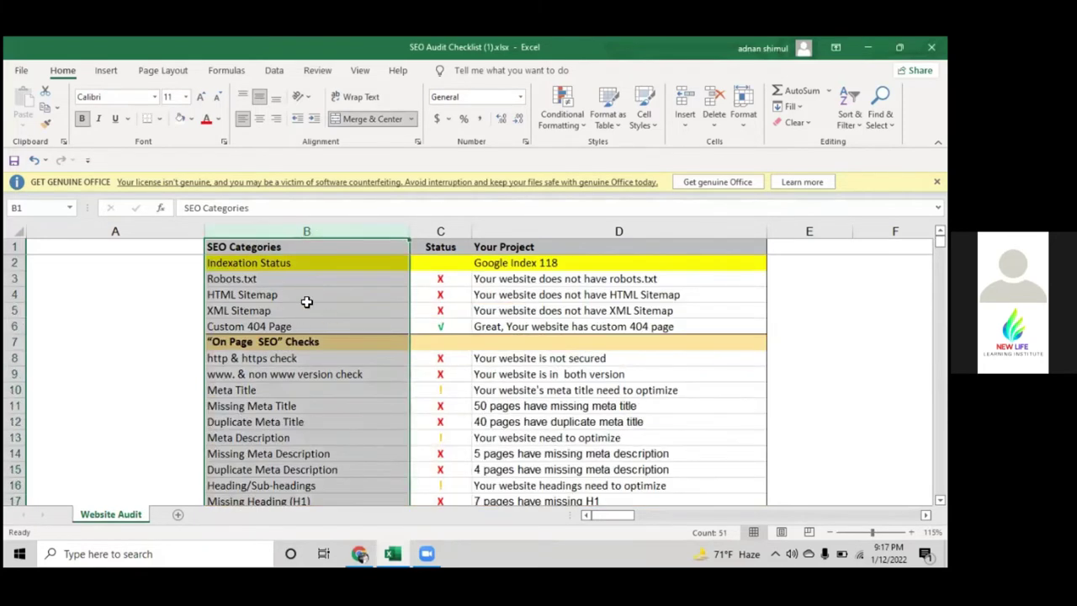
{"action": "scroll", "coordinate": [300, 305], "scroll_direction": "down", "scroll_amount": 7}
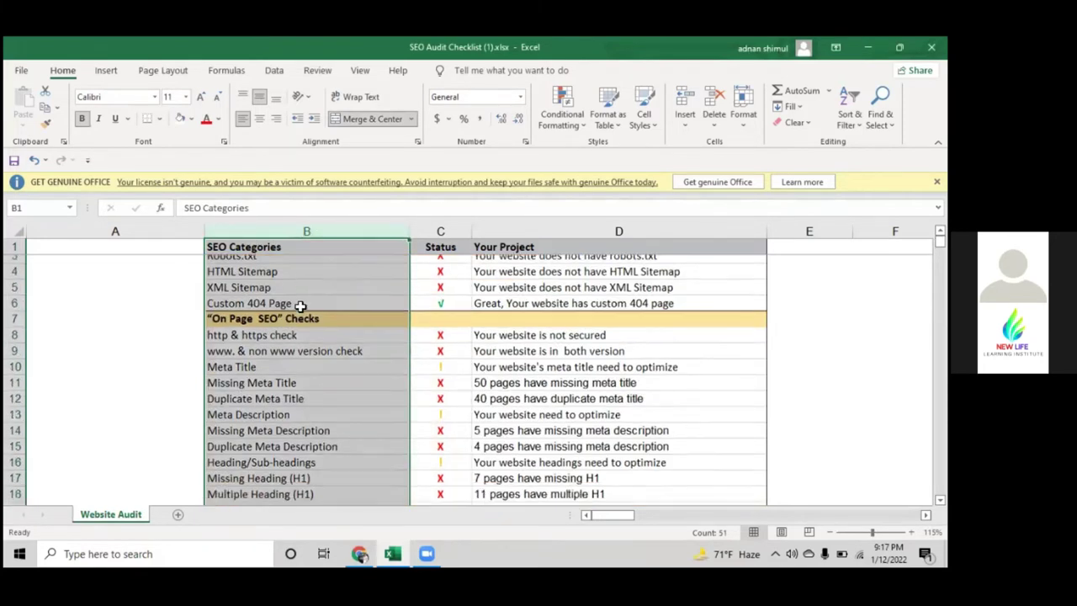
{"action": "scroll", "coordinate": [300, 307], "scroll_direction": "up", "scroll_amount": 7}
{"action": "scroll", "coordinate": [300, 307], "scroll_direction": "up", "scroll_amount": 1}
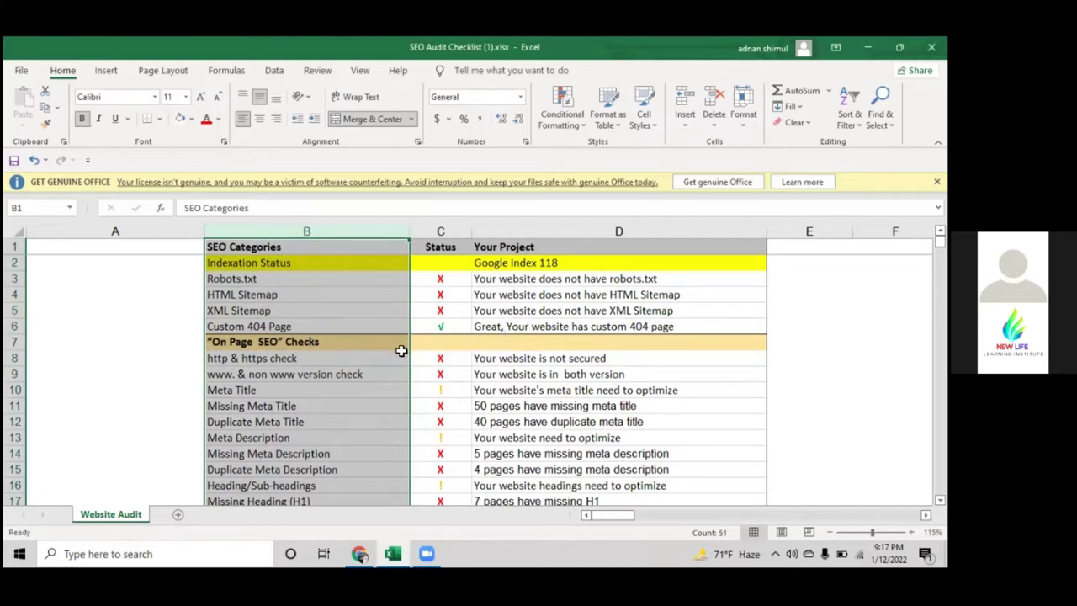
{"action": "scroll", "coordinate": [401, 350], "scroll_direction": "down", "scroll_amount": 4}
{"action": "scroll", "coordinate": [402, 350], "scroll_direction": "down", "scroll_amount": 10}
{"action": "scroll", "coordinate": [407, 351], "scroll_direction": "up", "scroll_amount": 8}
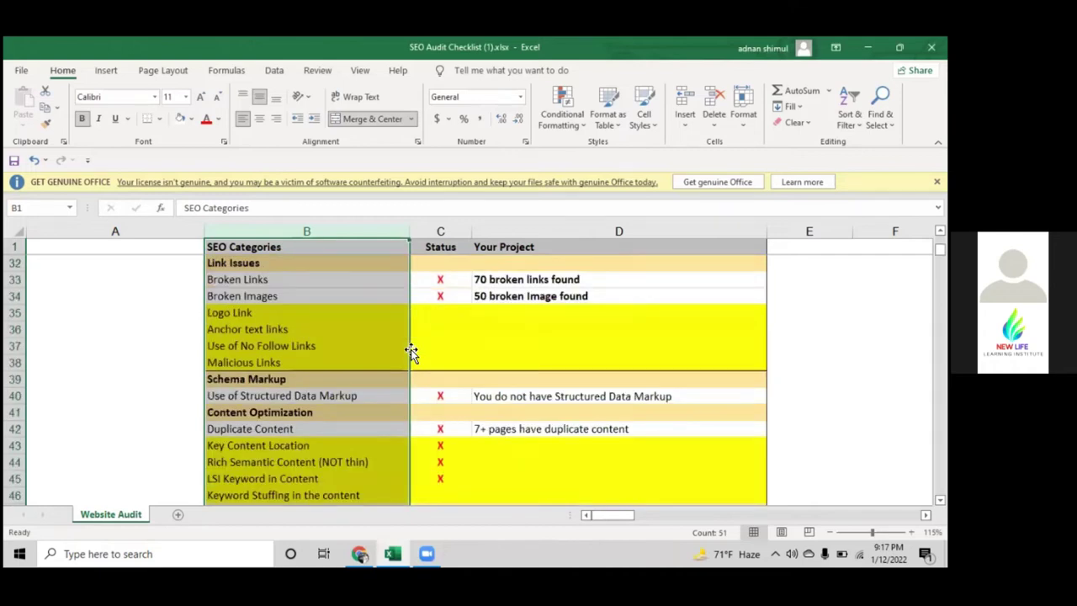
{"action": "scroll", "coordinate": [410, 352], "scroll_direction": "up", "scroll_amount": 6}
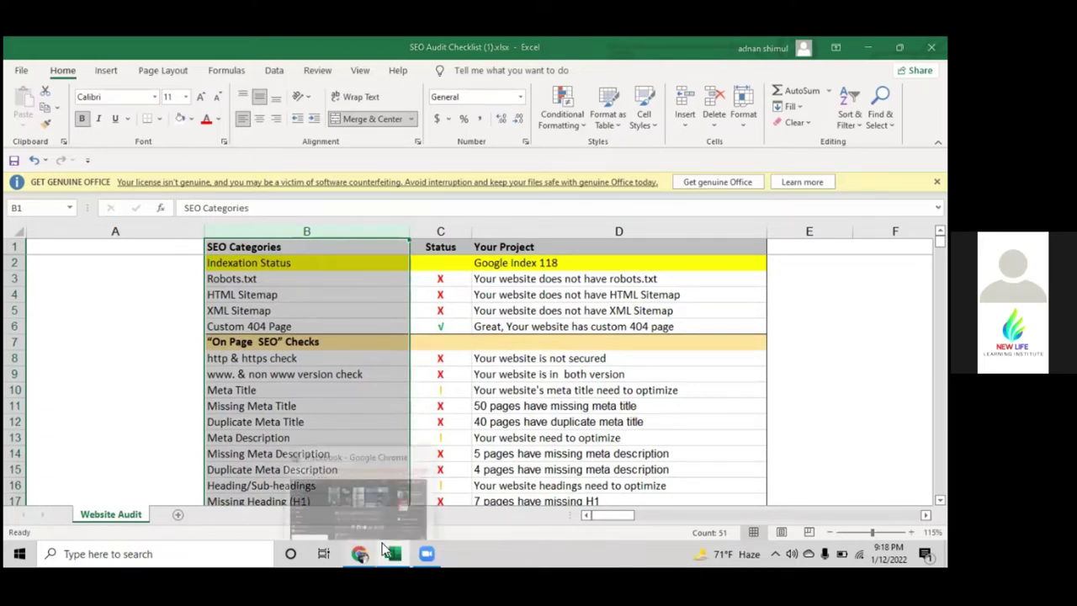
Switch to Chrome, close the open Facebook chat and open a new incognito window.
{"action": "left_click", "coordinate": [362, 553]}
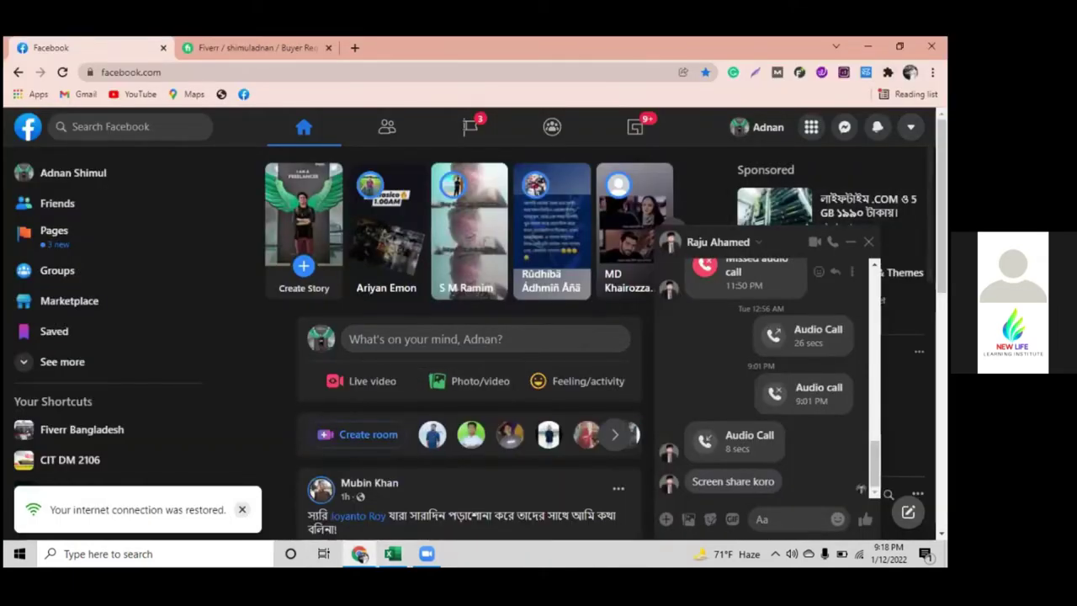
{"action": "left_click", "coordinate": [868, 242]}
{"action": "left_click", "coordinate": [932, 72]}
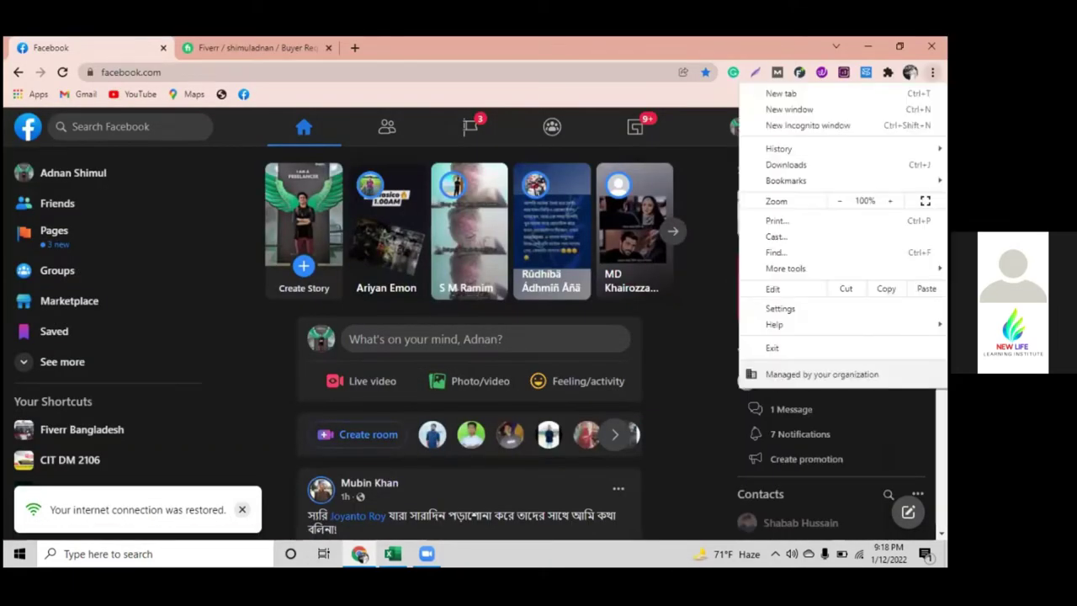
{"action": "left_click", "coordinate": [736, 137]}
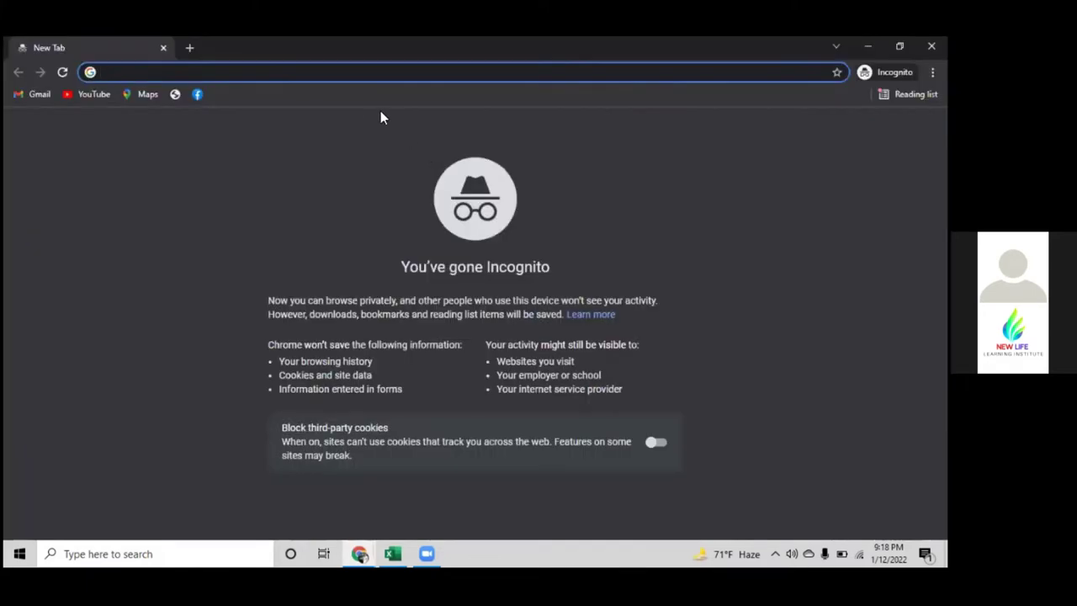
Go to fiverr.com and search for "seo website audit", dismissing the sign-up dialog.
{"action": "type", "text": "fiverr.com"}
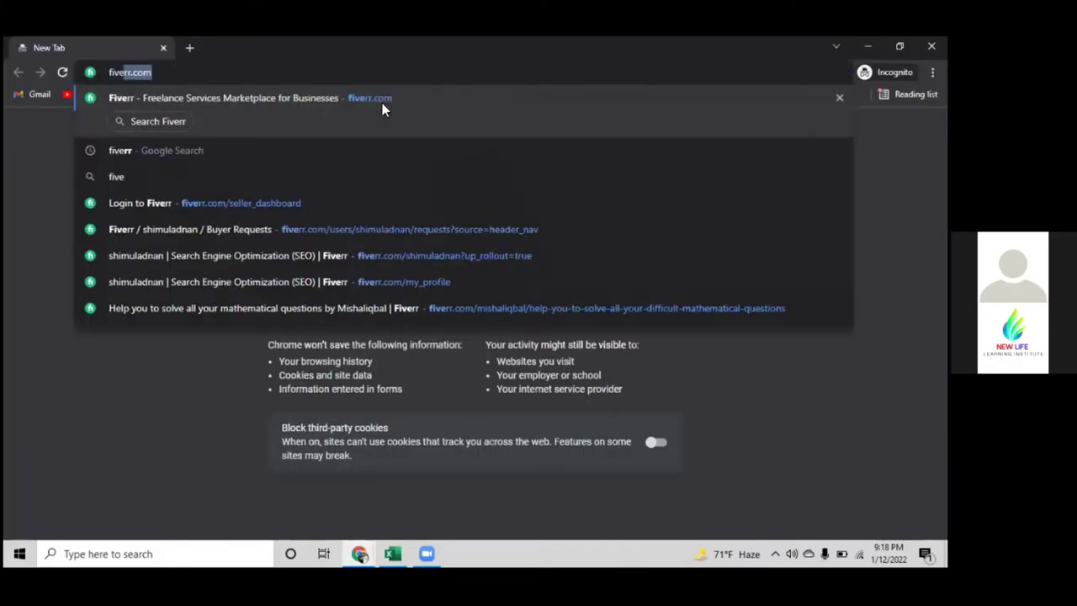
{"action": "key", "text": "Return"}
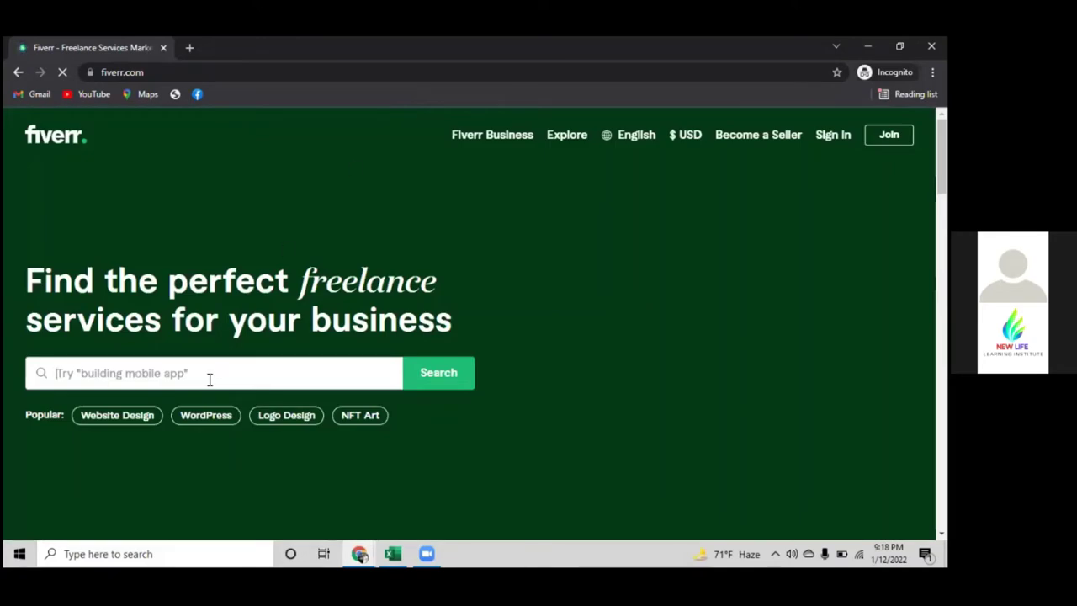
{"action": "type", "text": "seo website"}
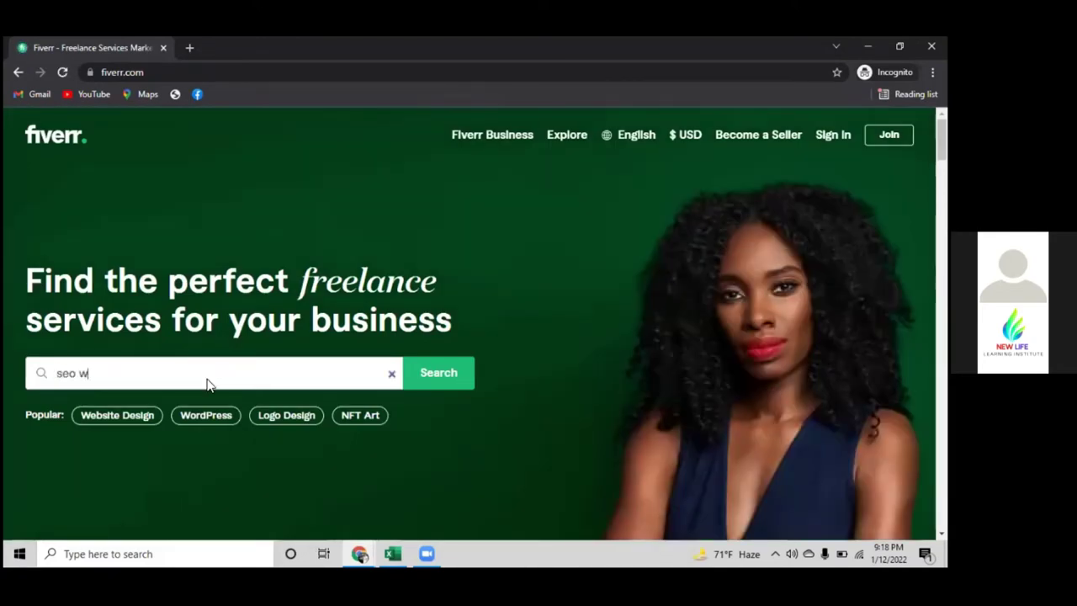
{"action": "type", "text": " audit"}
{"action": "key", "text": "Return"}
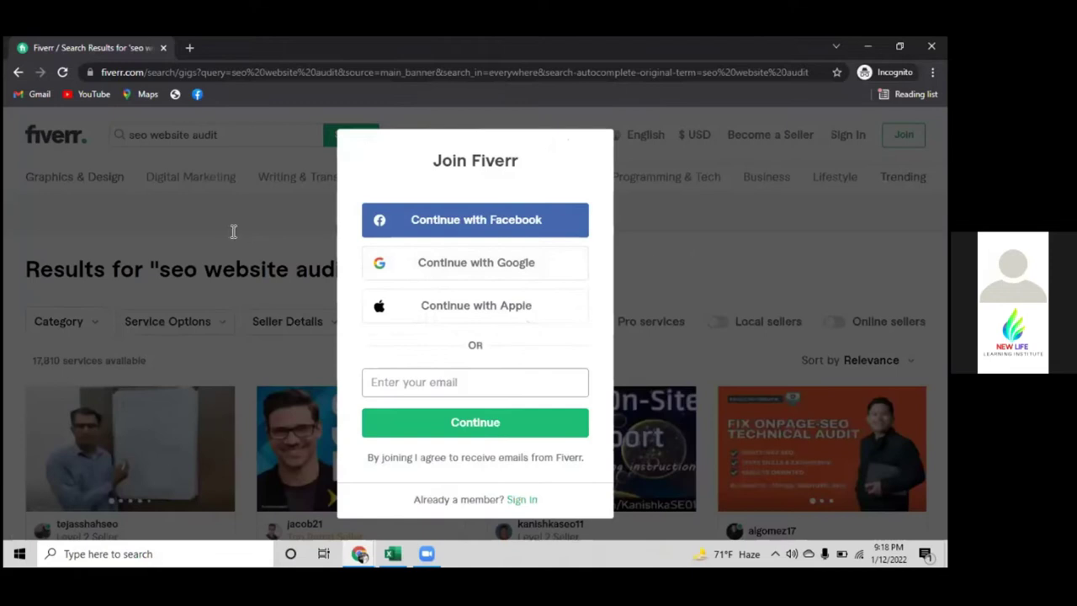
{"action": "left_click", "coordinate": [188, 278]}
Examine the SEO website audit gigs in the results, comparing their titles, seller levels, ratings and starting prices.
{"action": "scroll", "coordinate": [195, 287], "scroll_direction": "down", "scroll_amount": 2}
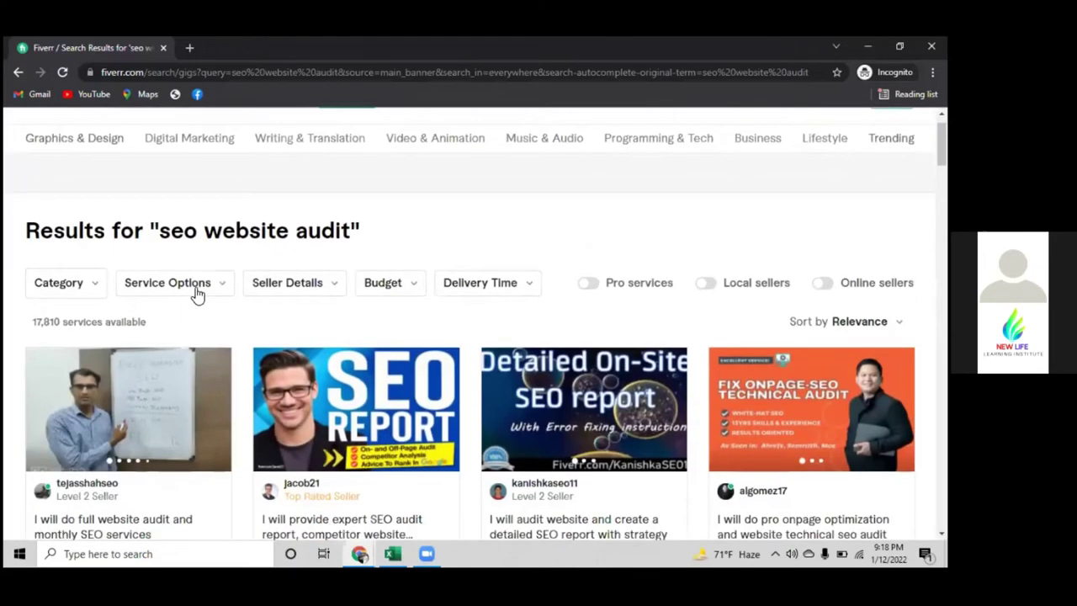
{"action": "scroll", "coordinate": [46, 250], "scroll_direction": "down", "scroll_amount": 1}
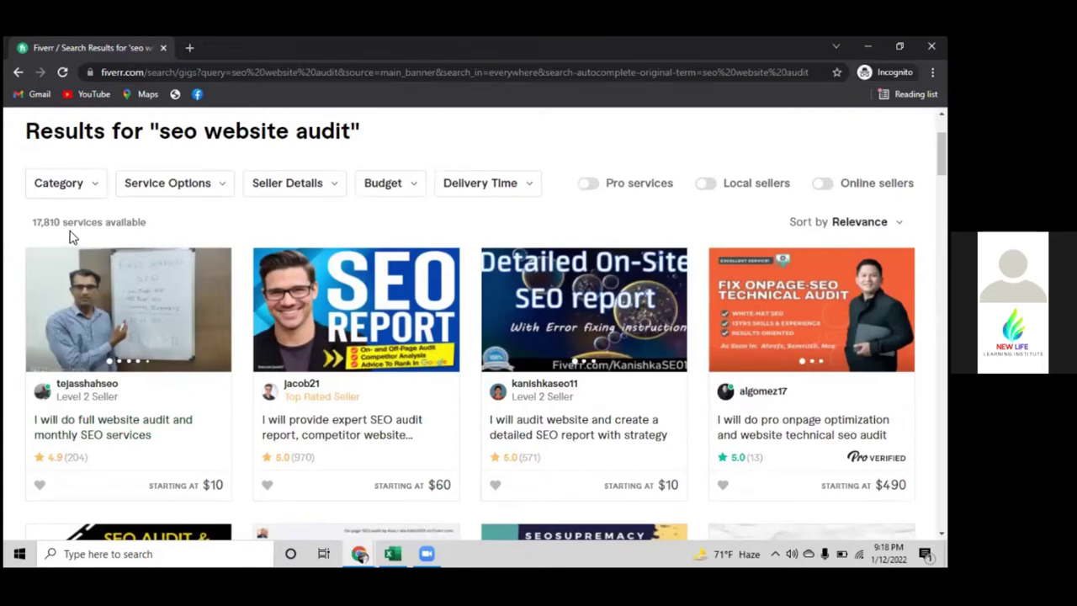
{"action": "scroll", "coordinate": [117, 297], "scroll_direction": "up", "scroll_amount": 2}
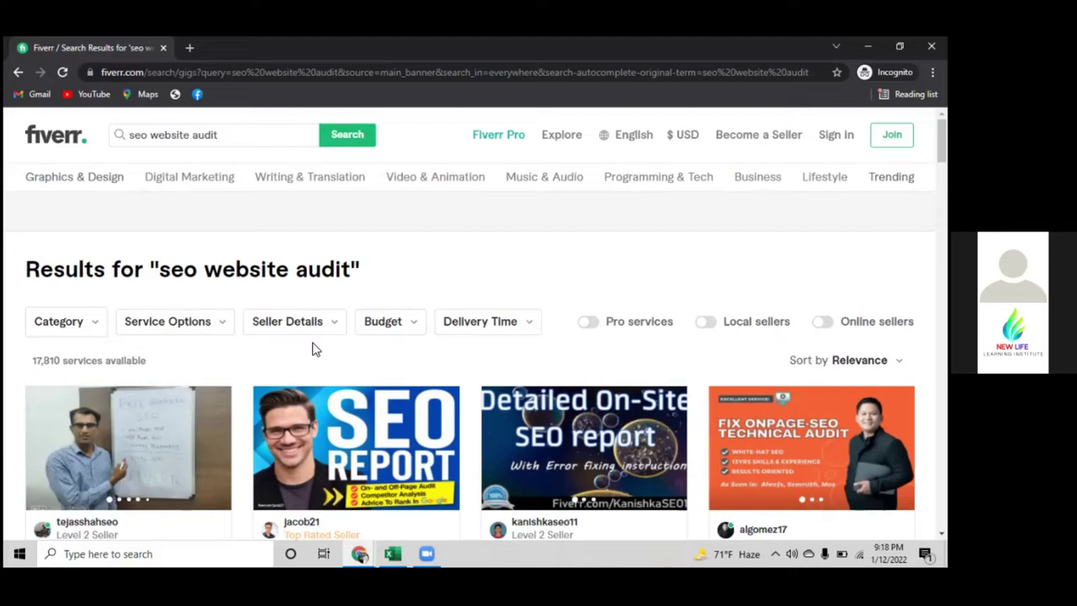
{"action": "scroll", "coordinate": [312, 348], "scroll_direction": "down", "scroll_amount": 3}
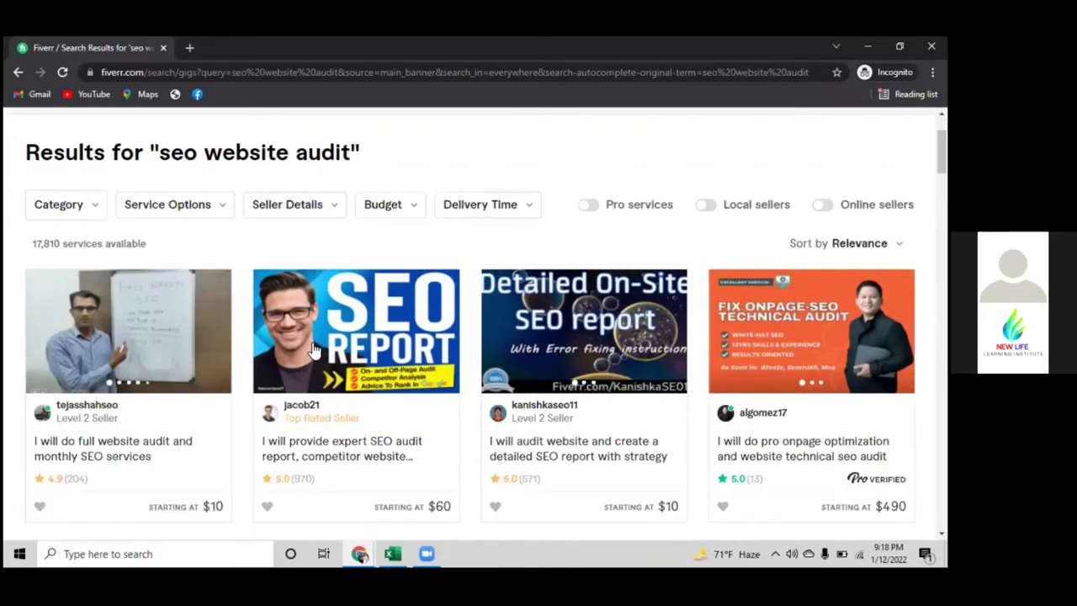
{"action": "scroll", "coordinate": [168, 290], "scroll_direction": "up", "scroll_amount": 1}
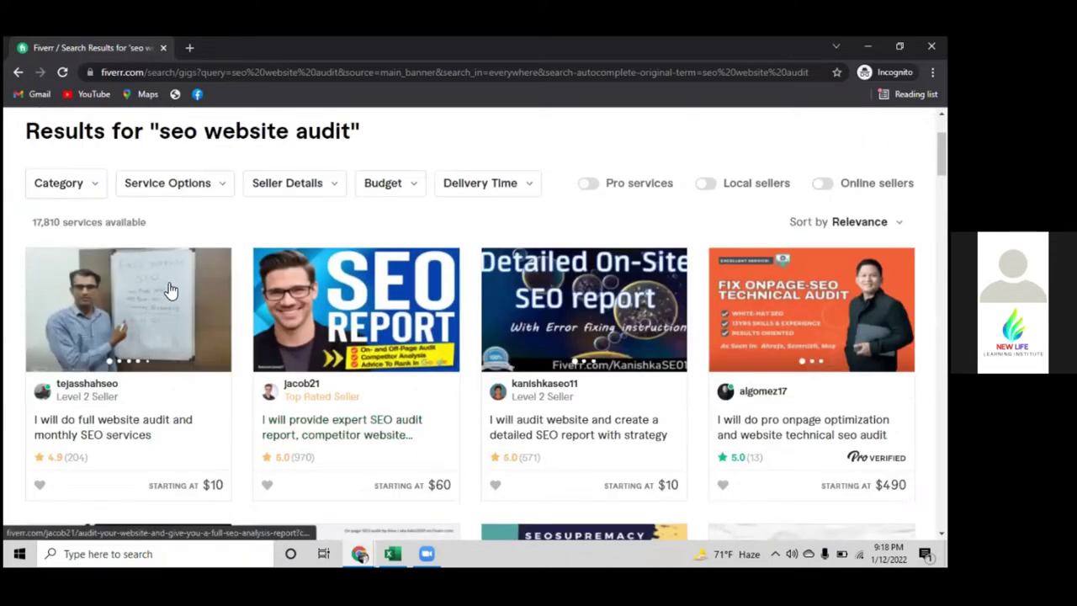
{"action": "scroll", "coordinate": [169, 290], "scroll_direction": "down", "scroll_amount": 1}
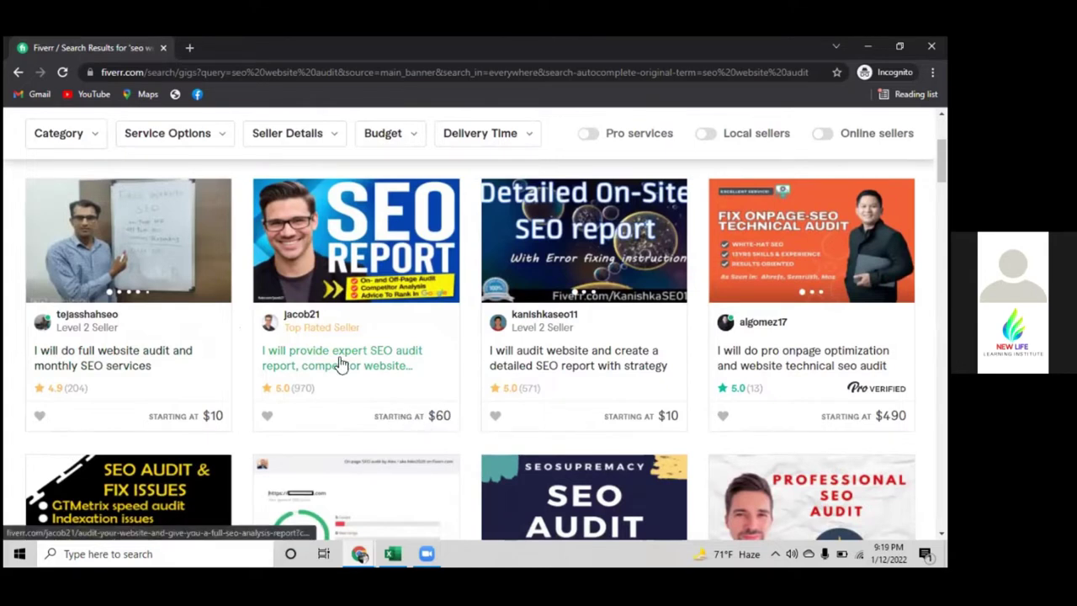
{"action": "scroll", "coordinate": [341, 363], "scroll_direction": "up", "scroll_amount": 1}
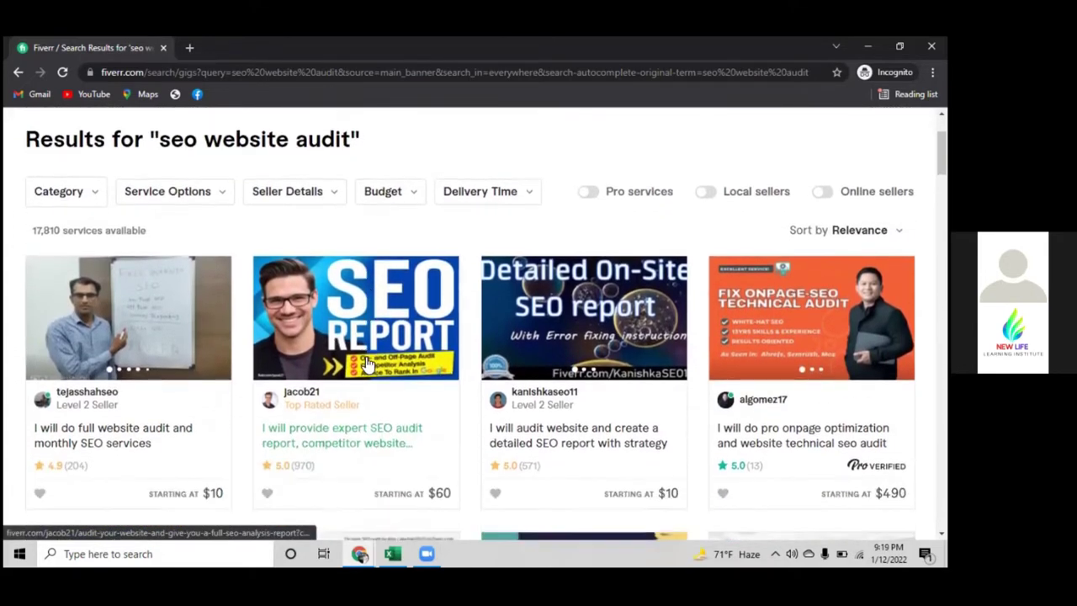
{"action": "scroll", "coordinate": [366, 361], "scroll_direction": "down", "scroll_amount": 1}
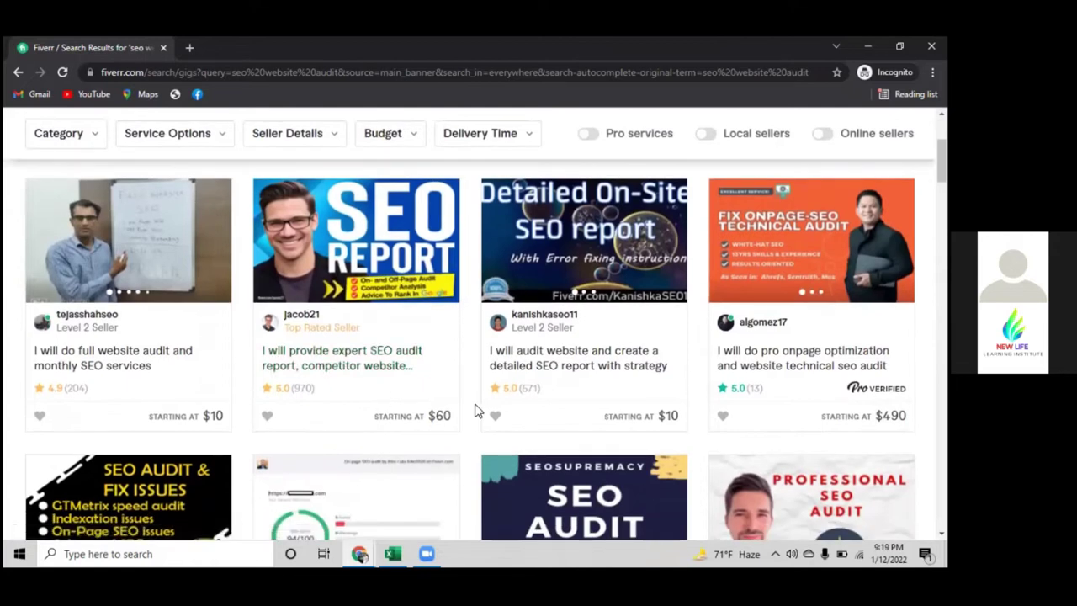
{"action": "scroll", "coordinate": [478, 408], "scroll_direction": "down", "scroll_amount": 3}
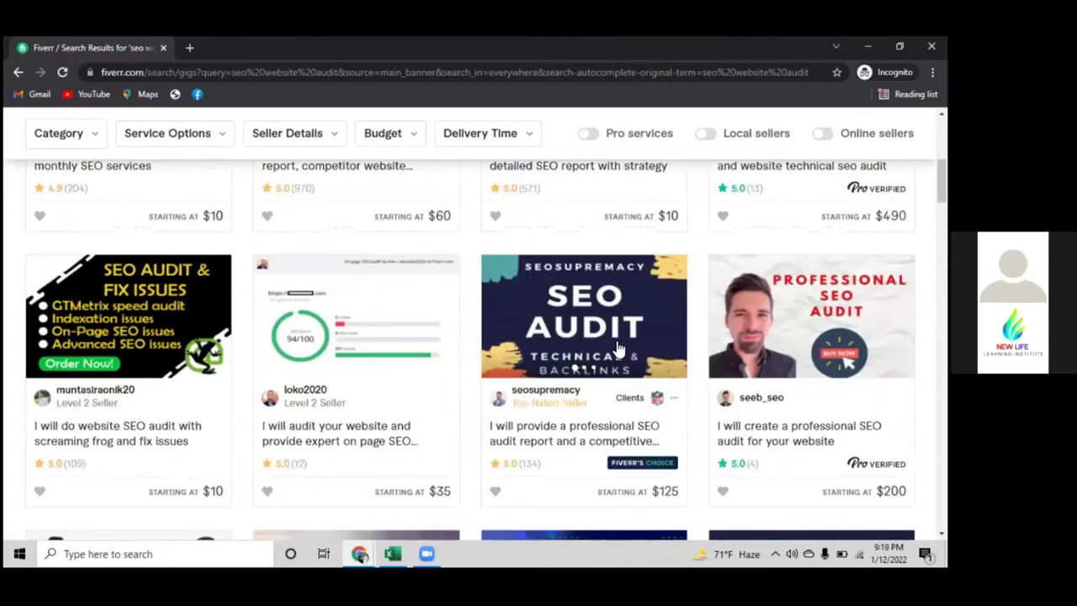
{"action": "scroll", "coordinate": [618, 349], "scroll_direction": "down", "scroll_amount": 1}
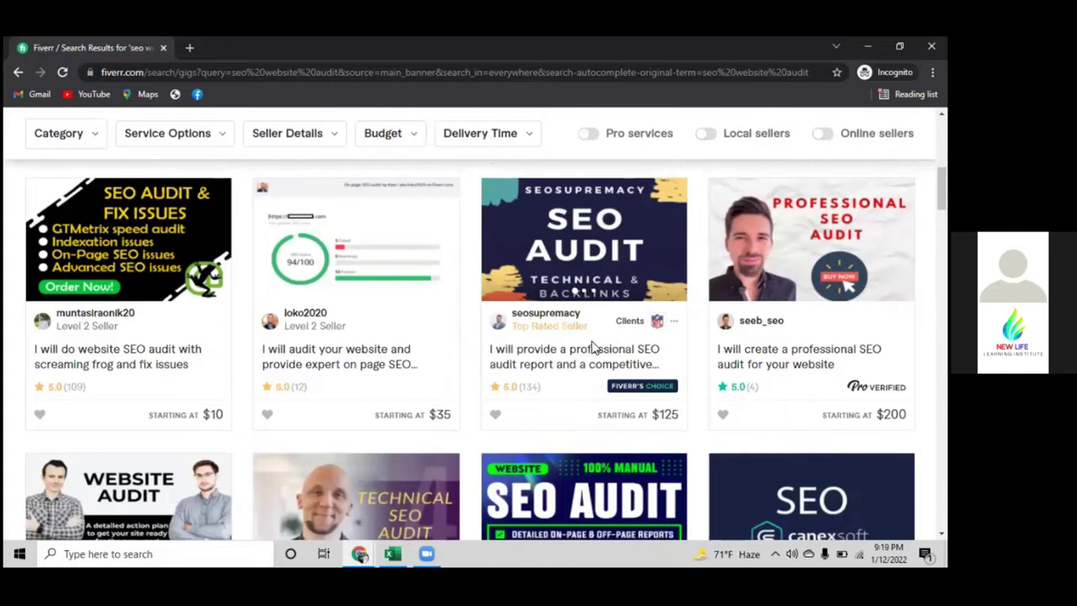
{"action": "scroll", "coordinate": [525, 376], "scroll_direction": "up", "scroll_amount": 3}
{"action": "scroll", "coordinate": [525, 376], "scroll_direction": "up", "scroll_amount": 1}
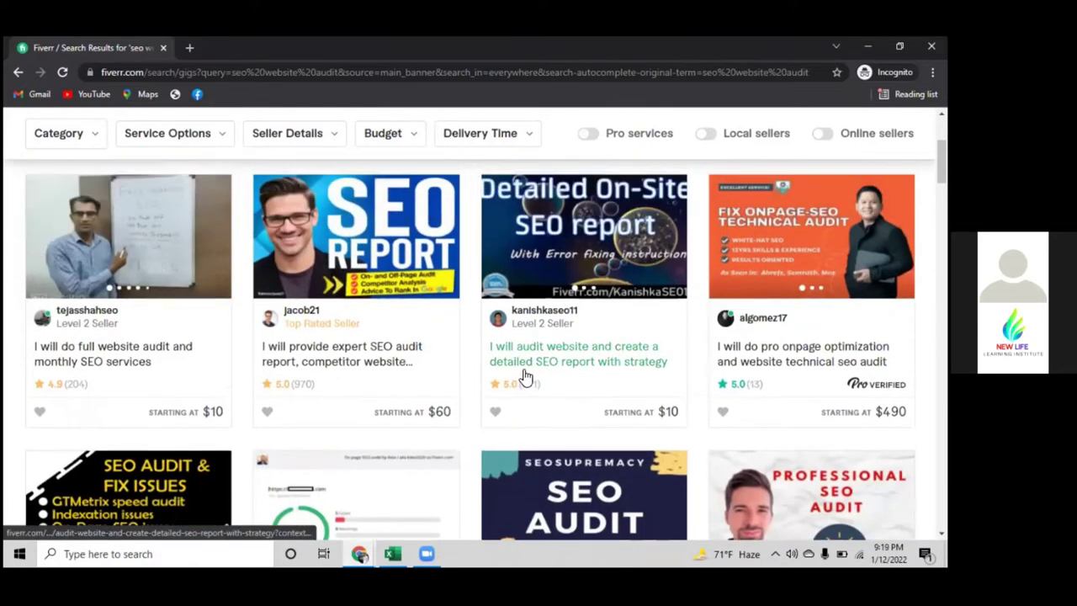
{"action": "scroll", "coordinate": [525, 376], "scroll_direction": "down", "scroll_amount": 2}
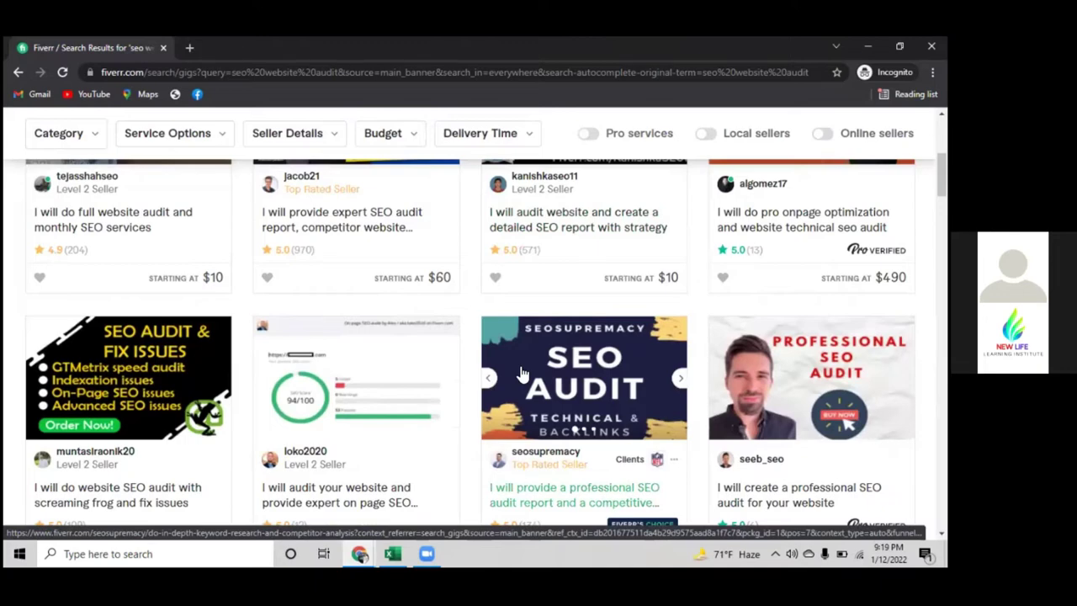
{"action": "scroll", "coordinate": [522, 373], "scroll_direction": "up", "scroll_amount": 1}
{"action": "scroll", "coordinate": [520, 369], "scroll_direction": "down", "scroll_amount": 4}
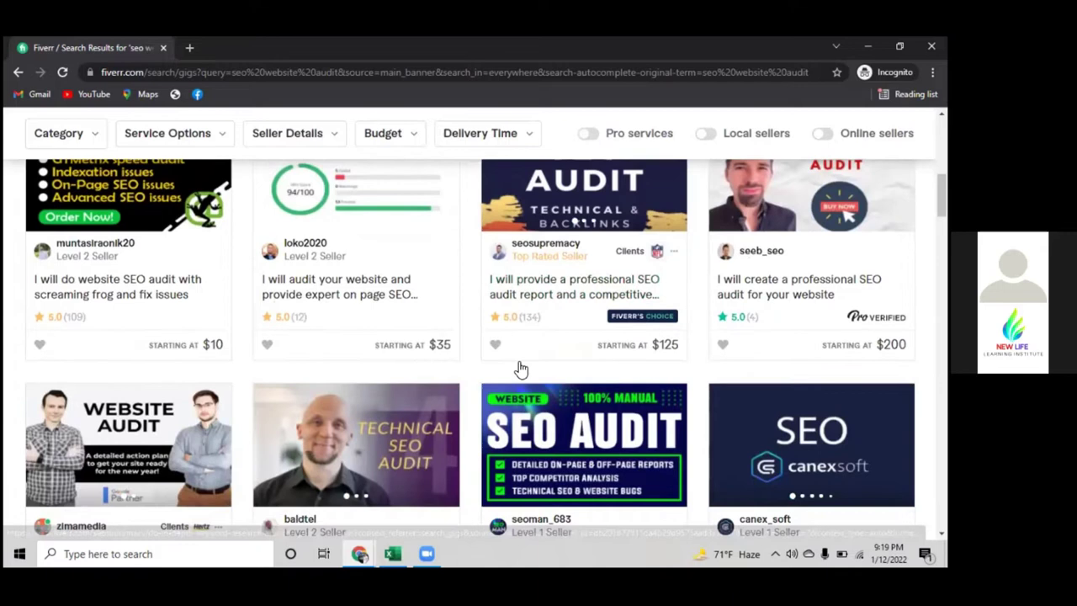
{"action": "scroll", "coordinate": [521, 368], "scroll_direction": "down", "scroll_amount": 3}
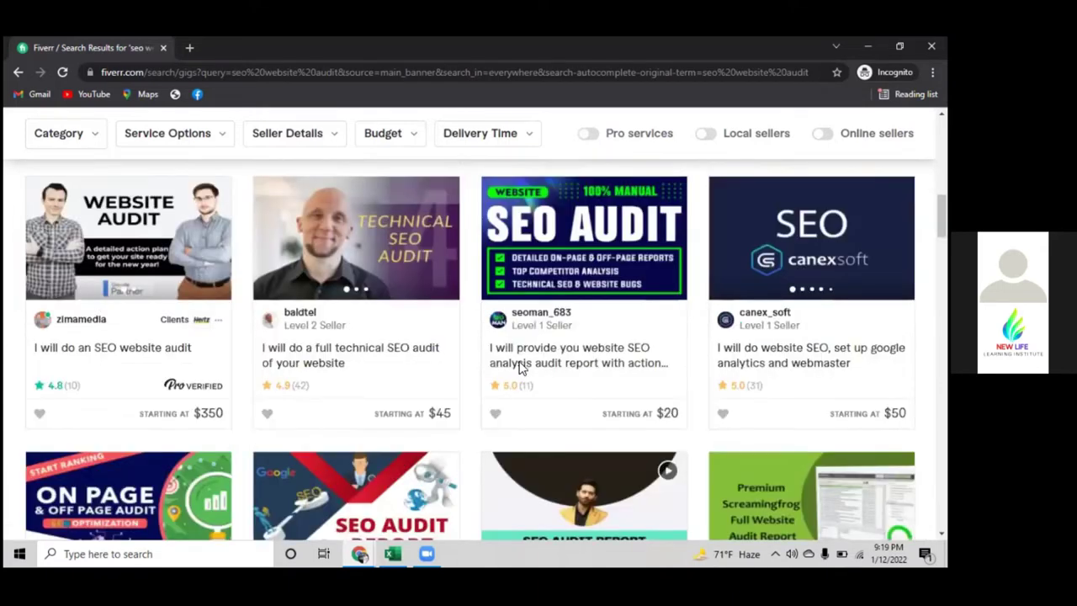
{"action": "scroll", "coordinate": [519, 365], "scroll_direction": "down", "scroll_amount": 5}
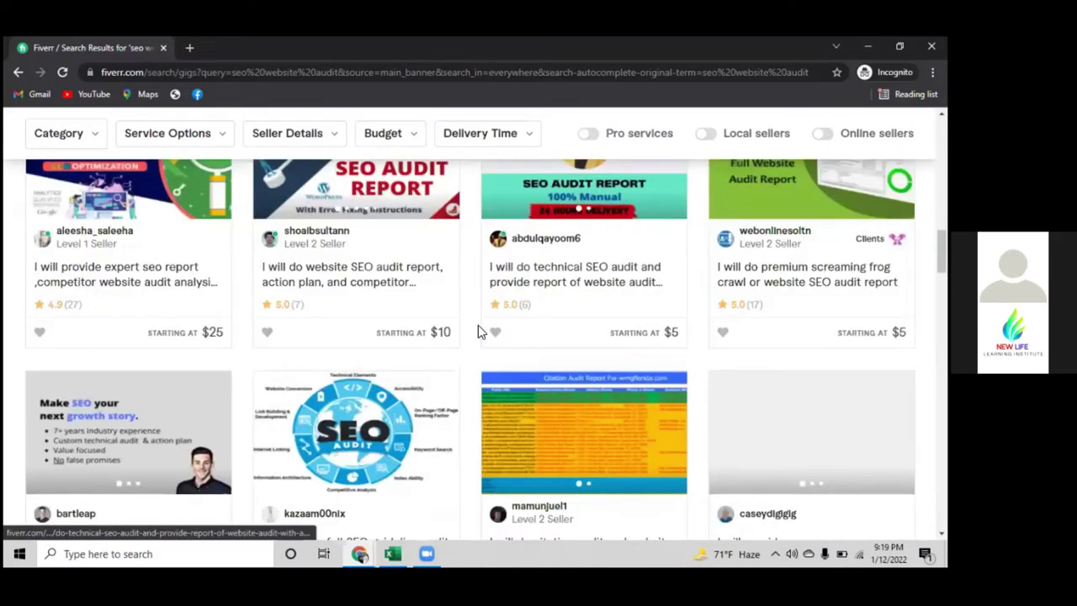
{"action": "scroll", "coordinate": [478, 331], "scroll_direction": "down", "scroll_amount": 1}
{"action": "scroll", "coordinate": [512, 391], "scroll_direction": "up", "scroll_amount": 1}
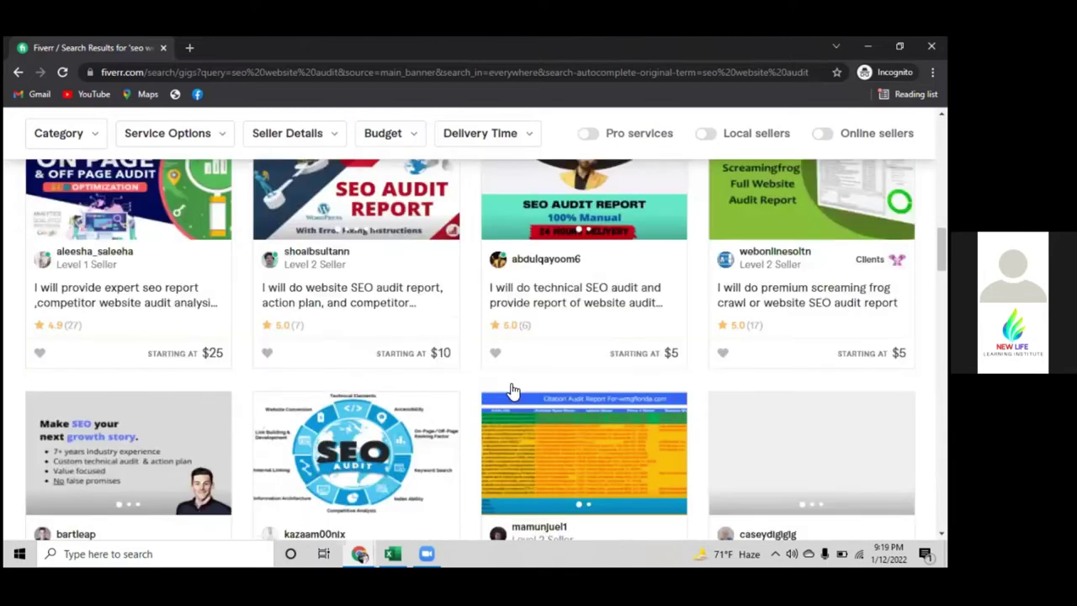
{"action": "scroll", "coordinate": [395, 353], "scroll_direction": "up", "scroll_amount": 5}
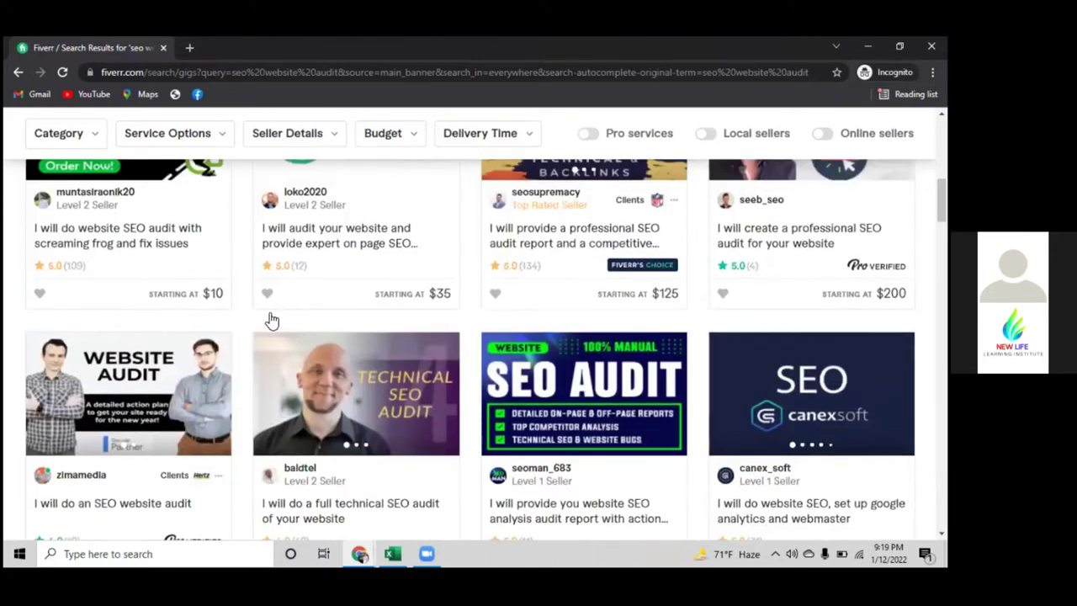
{"action": "scroll", "coordinate": [271, 319], "scroll_direction": "up", "scroll_amount": 2}
{"action": "scroll", "coordinate": [271, 319], "scroll_direction": "up", "scroll_amount": 3}
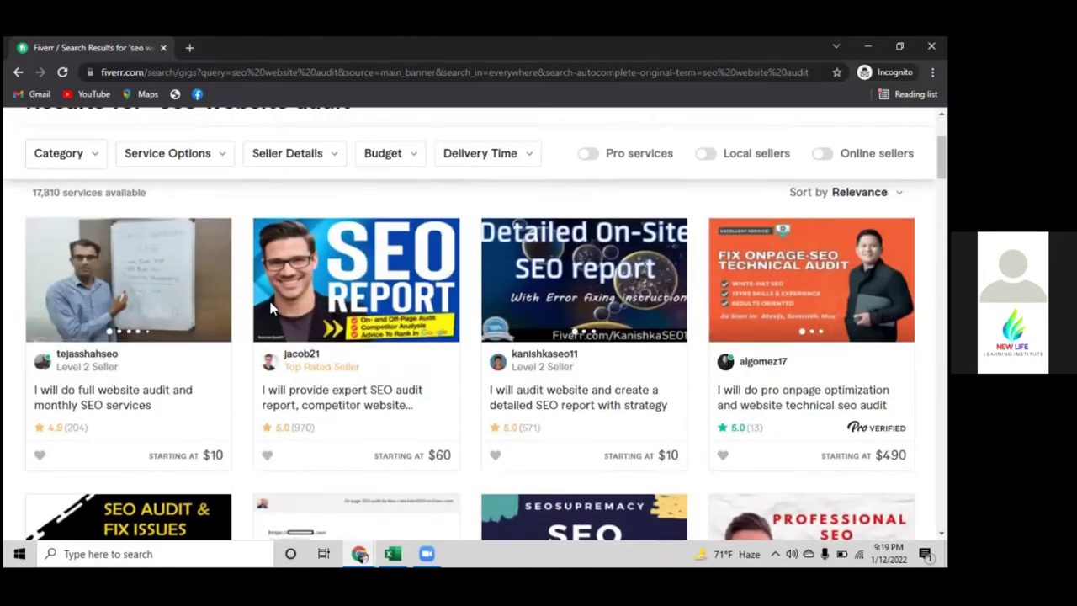
{"action": "scroll", "coordinate": [271, 307], "scroll_direction": "down", "scroll_amount": 1}
{"action": "scroll", "coordinate": [271, 307], "scroll_direction": "down", "scroll_amount": 2}
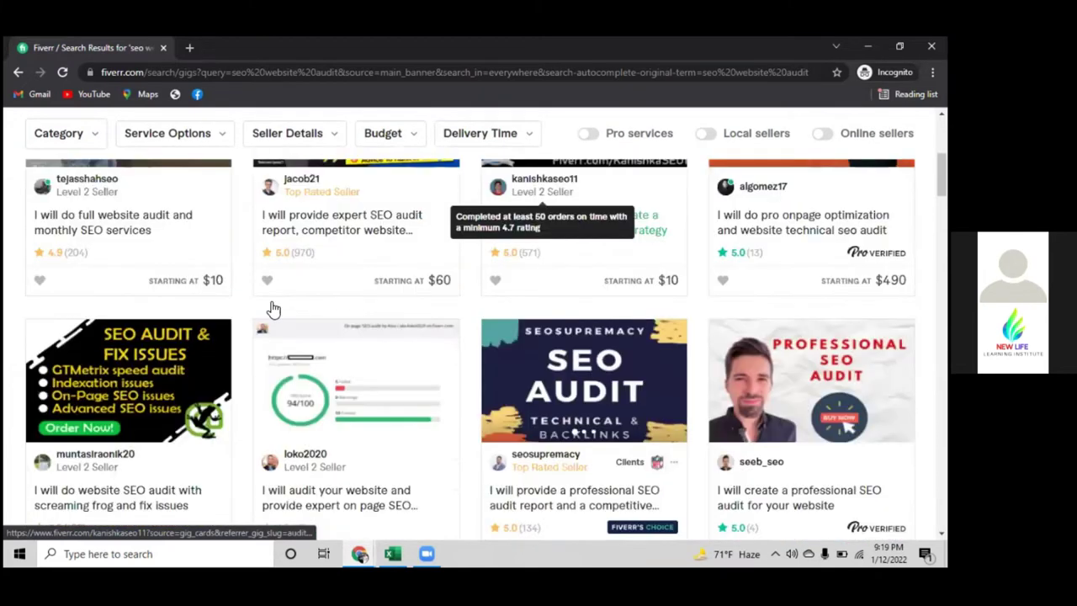
Filter the "seo website audit" gig results to show only online sellers.
{"action": "scroll", "coordinate": [198, 395], "scroll_direction": "down", "scroll_amount": 3}
{"action": "scroll", "coordinate": [332, 441], "scroll_direction": "up", "scroll_amount": 6}
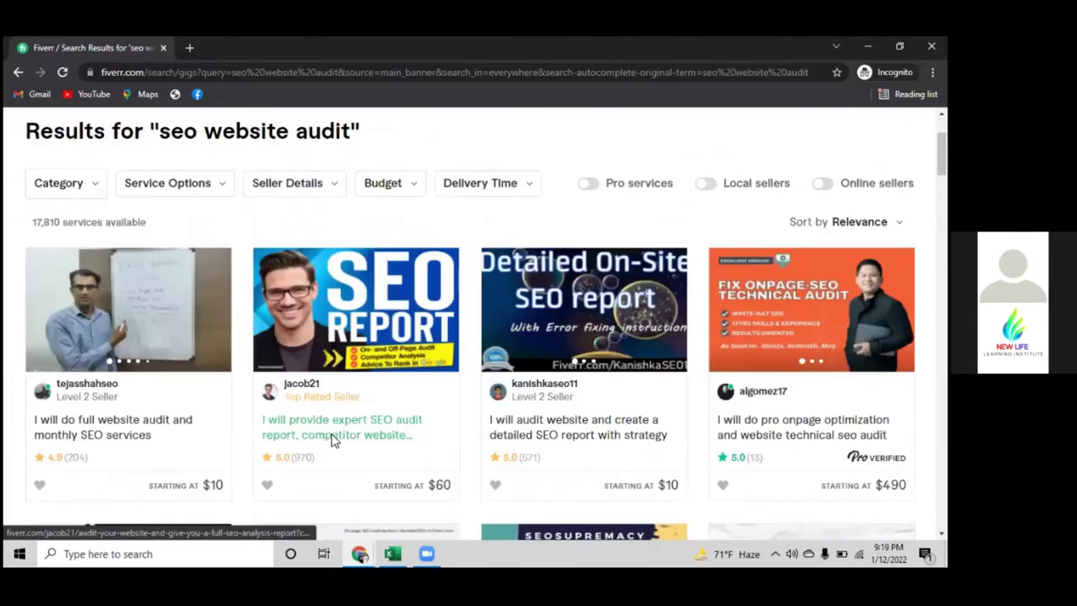
{"action": "scroll", "coordinate": [768, 311], "scroll_direction": "down", "scroll_amount": 2}
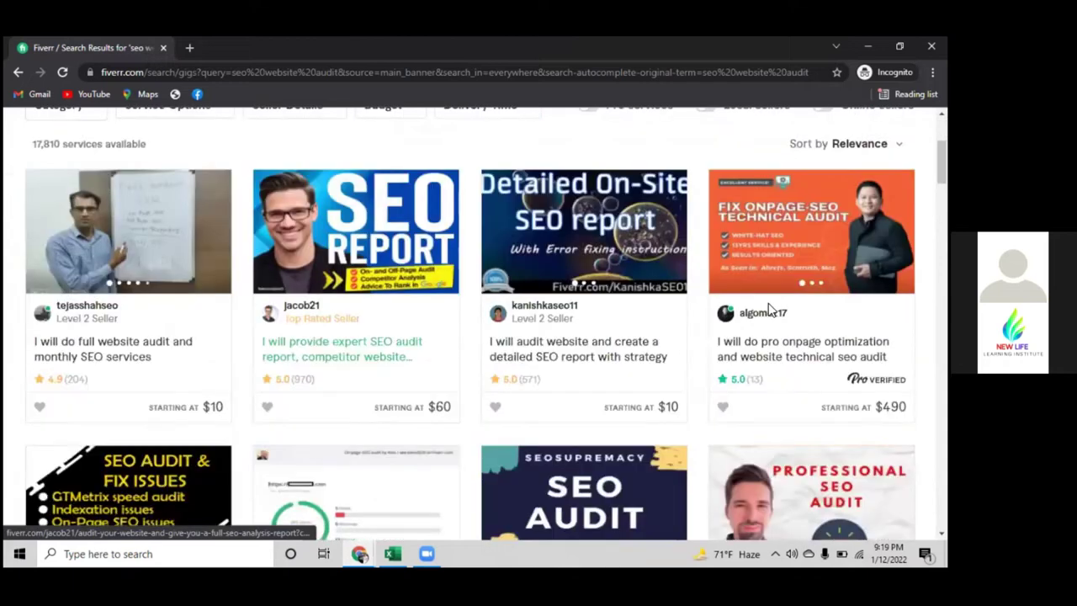
{"action": "scroll", "coordinate": [349, 343], "scroll_direction": "down", "scroll_amount": 1}
{"action": "scroll", "coordinate": [348, 343], "scroll_direction": "up", "scroll_amount": 2}
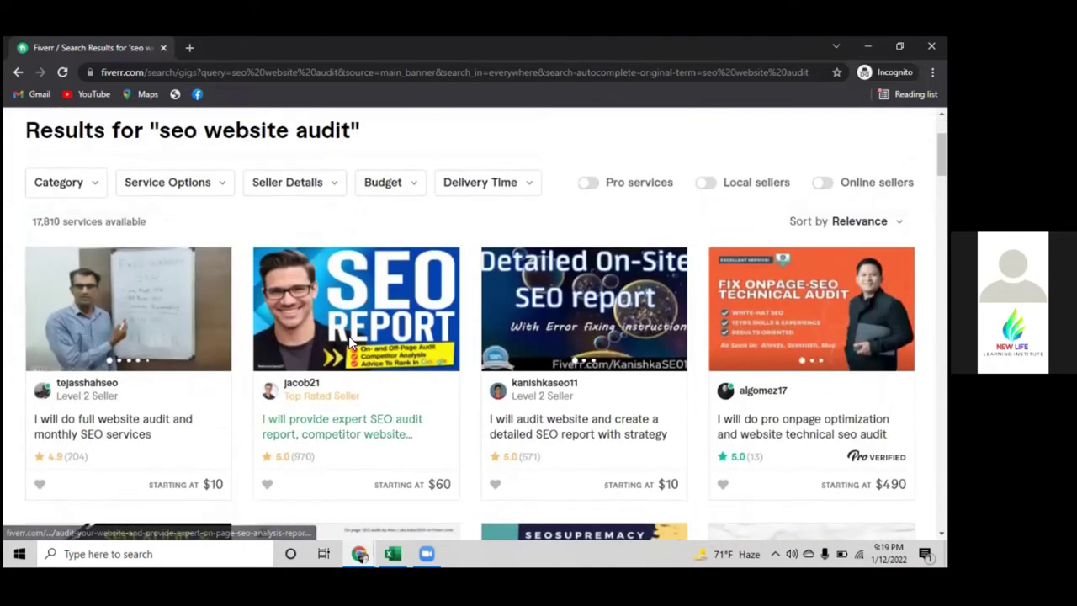
{"action": "left_click", "coordinate": [348, 343]}
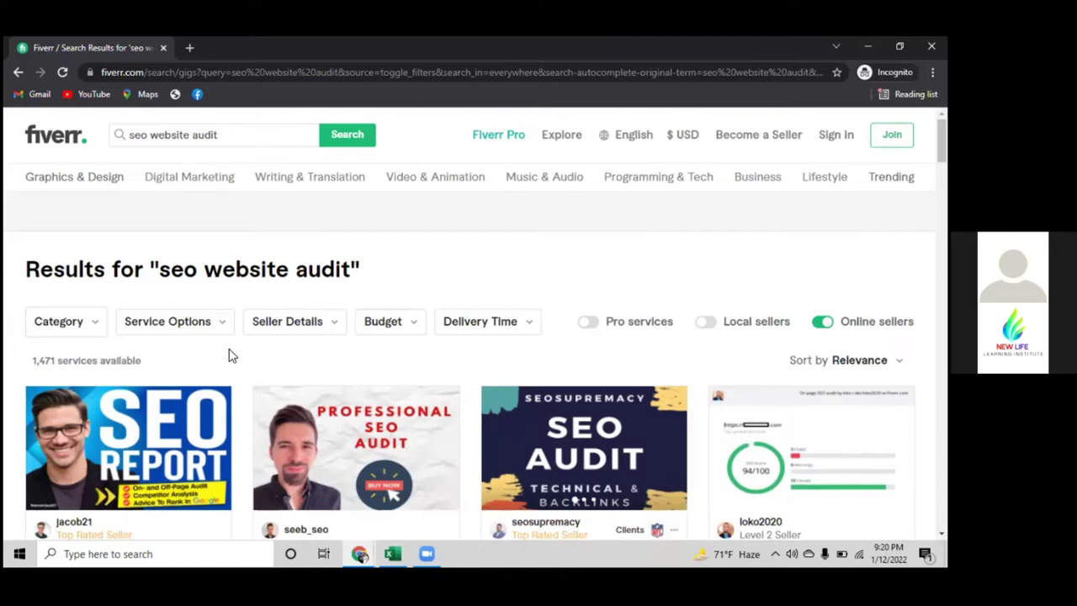
Look through the online sellers' SEO audit gigs, comparing their titles, seller levels, ratings and starting prices.
{"action": "scroll", "coordinate": [229, 350], "scroll_direction": "down", "scroll_amount": 3}
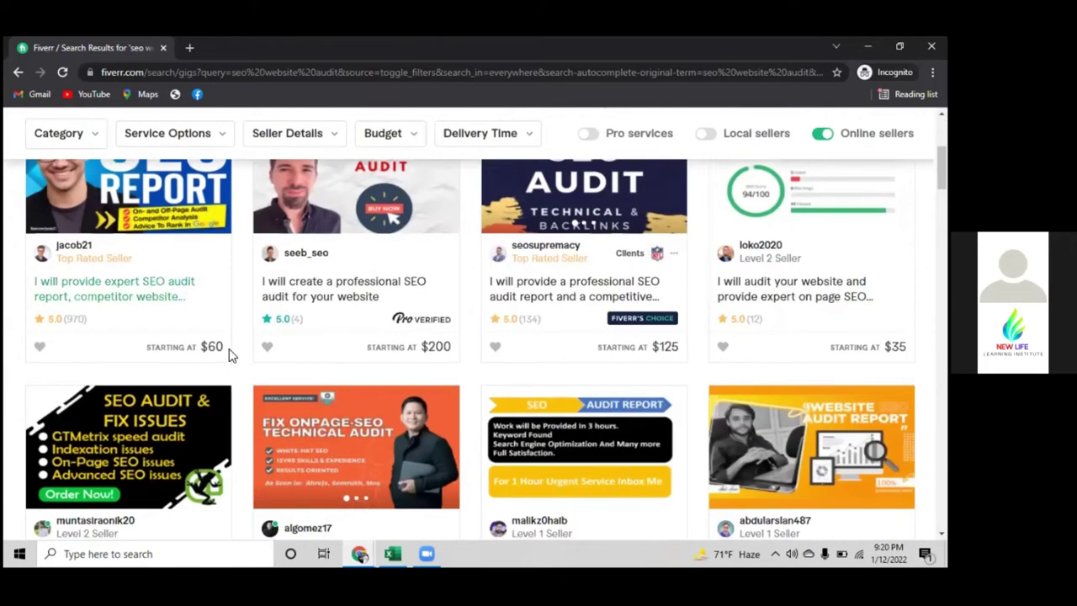
{"action": "scroll", "coordinate": [229, 349], "scroll_direction": "down", "scroll_amount": 3}
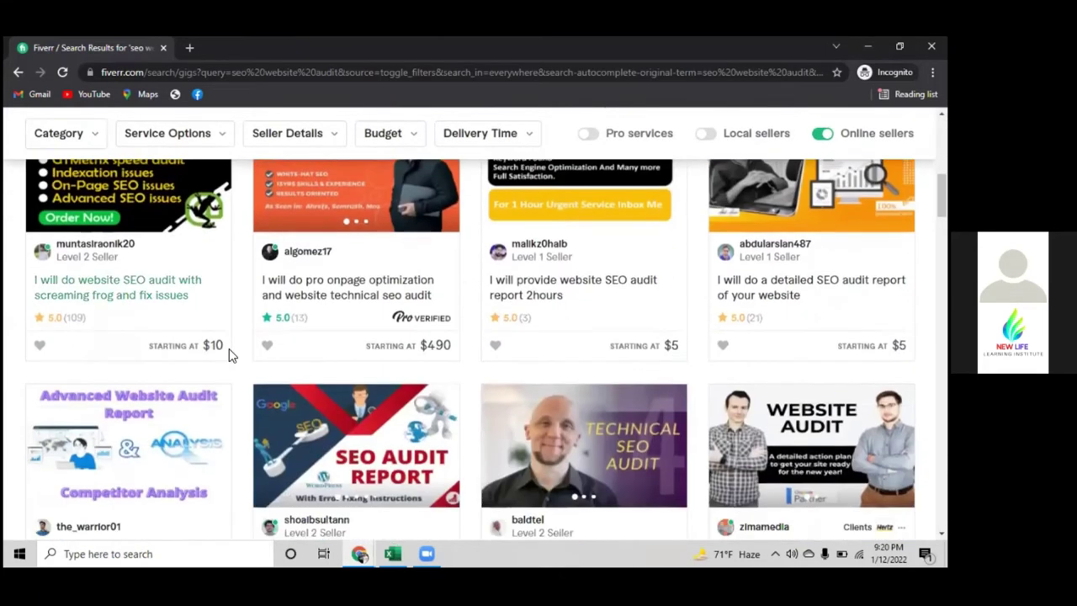
{"action": "scroll", "coordinate": [229, 350], "scroll_direction": "down", "scroll_amount": 1}
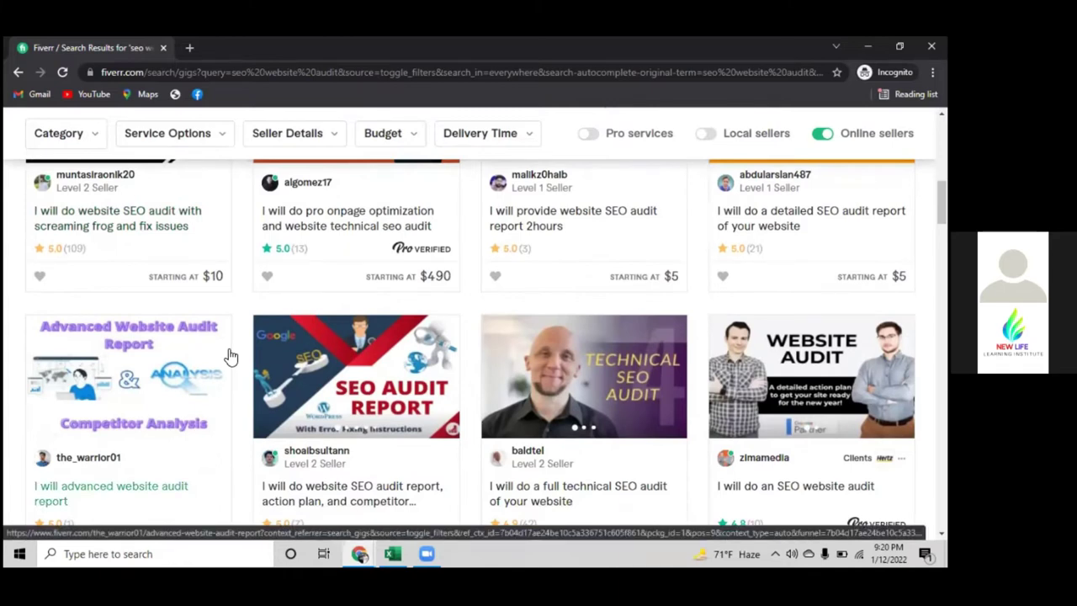
{"action": "scroll", "coordinate": [231, 356], "scroll_direction": "down", "scroll_amount": 2}
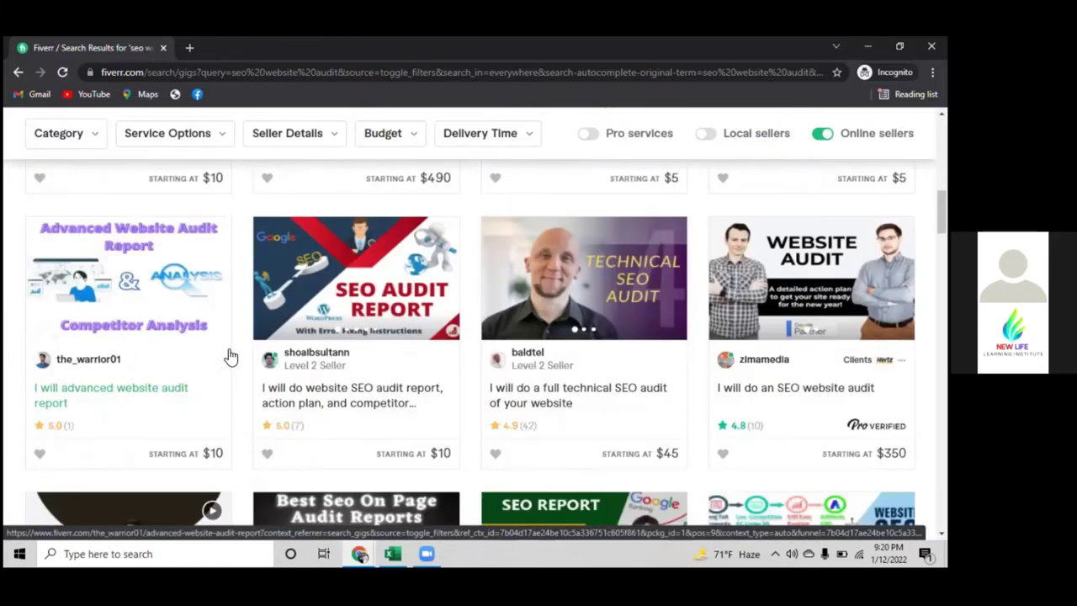
{"action": "scroll", "coordinate": [231, 357], "scroll_direction": "down", "scroll_amount": 2}
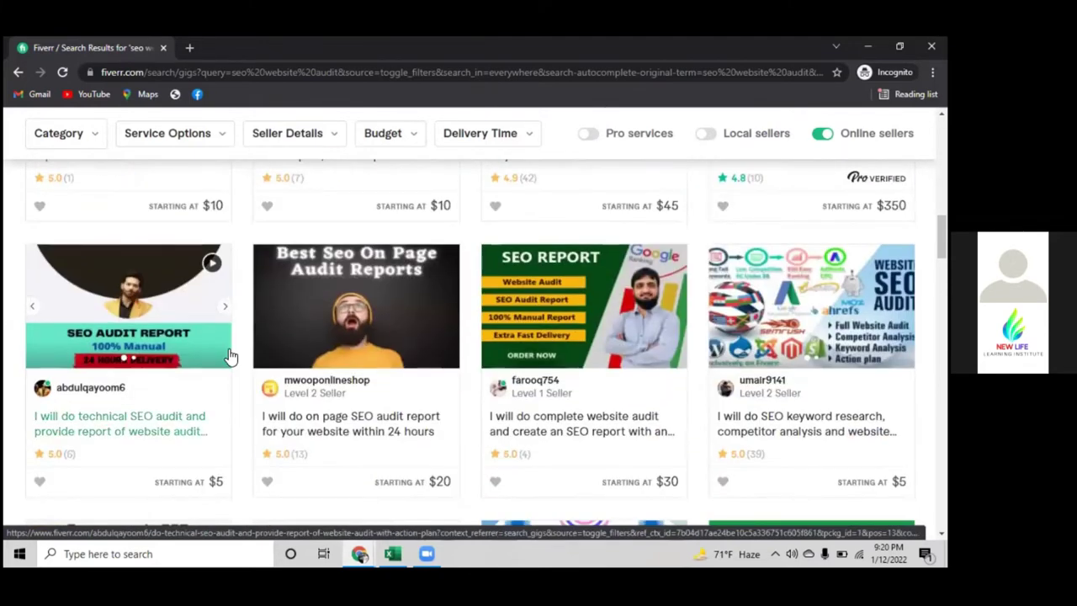
{"action": "scroll", "coordinate": [230, 358], "scroll_direction": "down", "scroll_amount": 1}
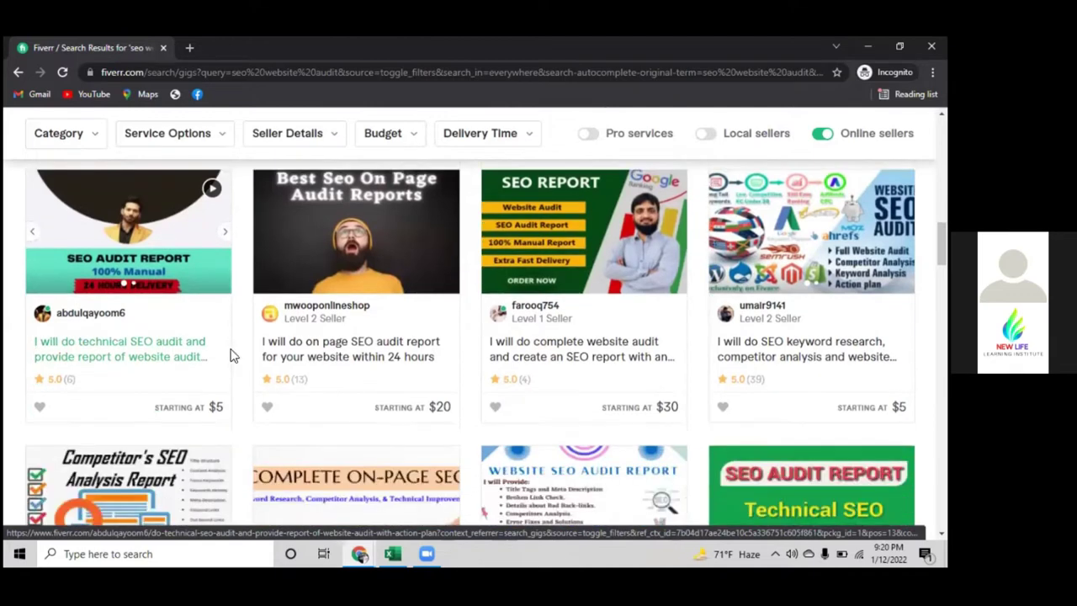
{"action": "scroll", "coordinate": [233, 353], "scroll_direction": "down", "scroll_amount": 2}
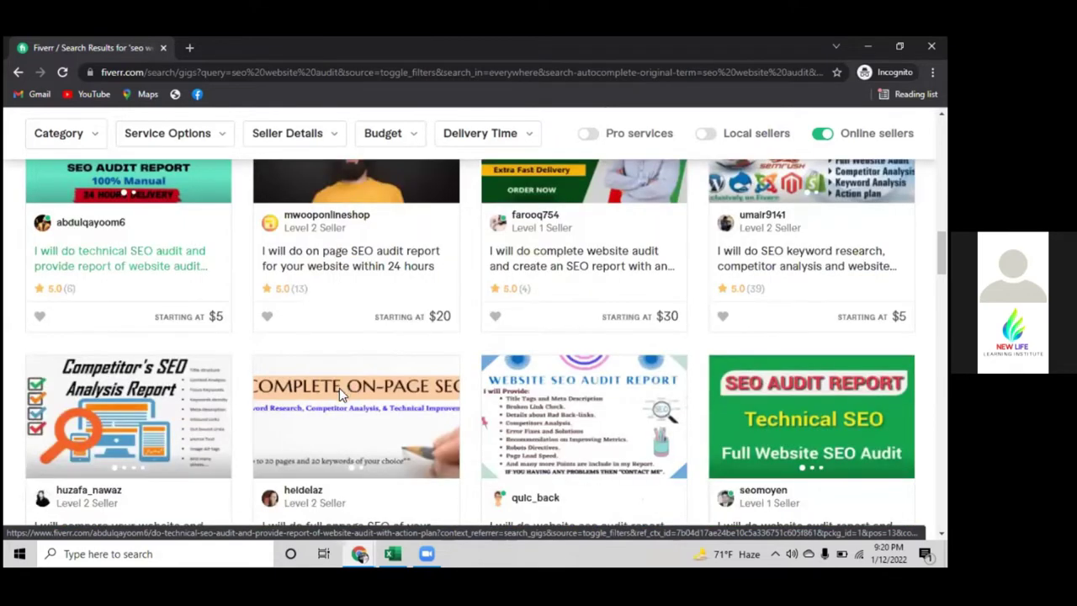
{"action": "scroll", "coordinate": [339, 388], "scroll_direction": "down", "scroll_amount": 2}
{"action": "scroll", "coordinate": [530, 340], "scroll_direction": "down", "scroll_amount": 2}
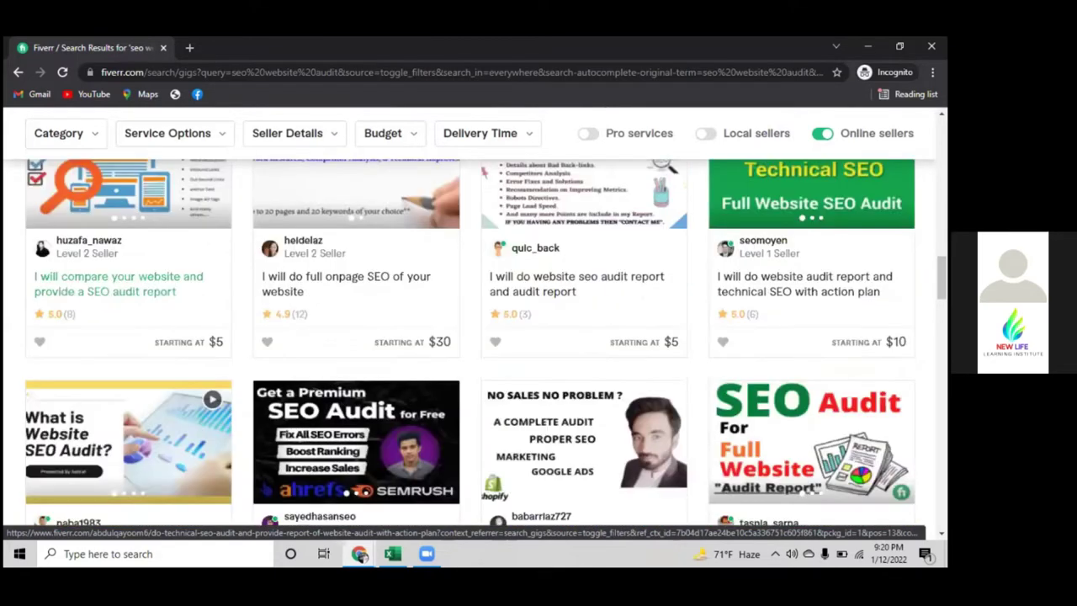
{"action": "scroll", "coordinate": [118, 286], "scroll_direction": "down", "scroll_amount": 1}
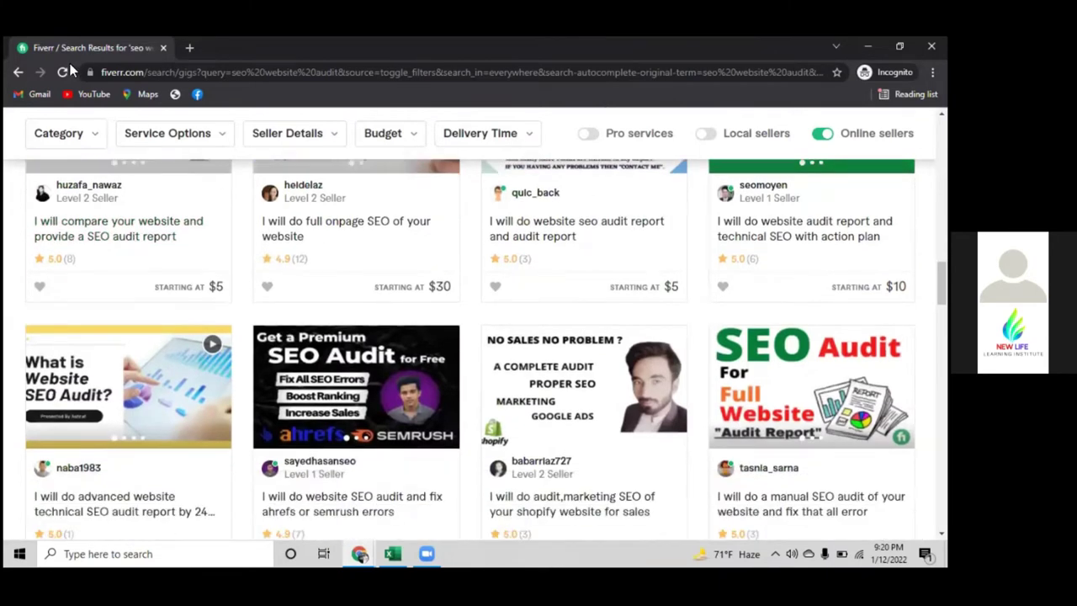
Reload the filtered results and look through the refreshed order of SEO audit gigs, returning to the start of the list.
{"action": "scroll", "coordinate": [126, 383], "scroll_direction": "down", "scroll_amount": 2}
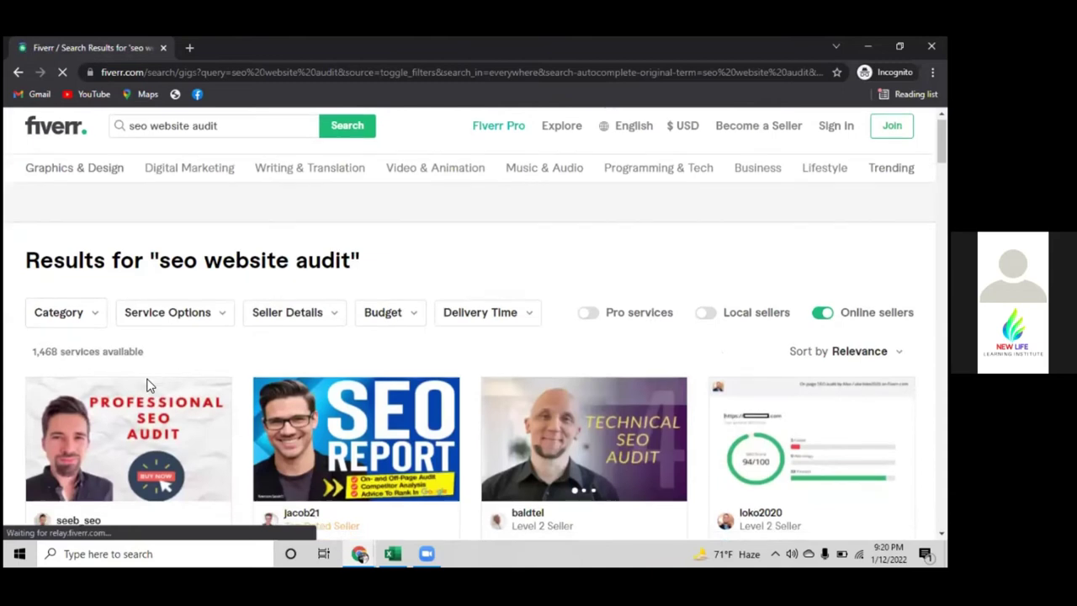
{"action": "scroll", "coordinate": [147, 385], "scroll_direction": "down", "scroll_amount": 1}
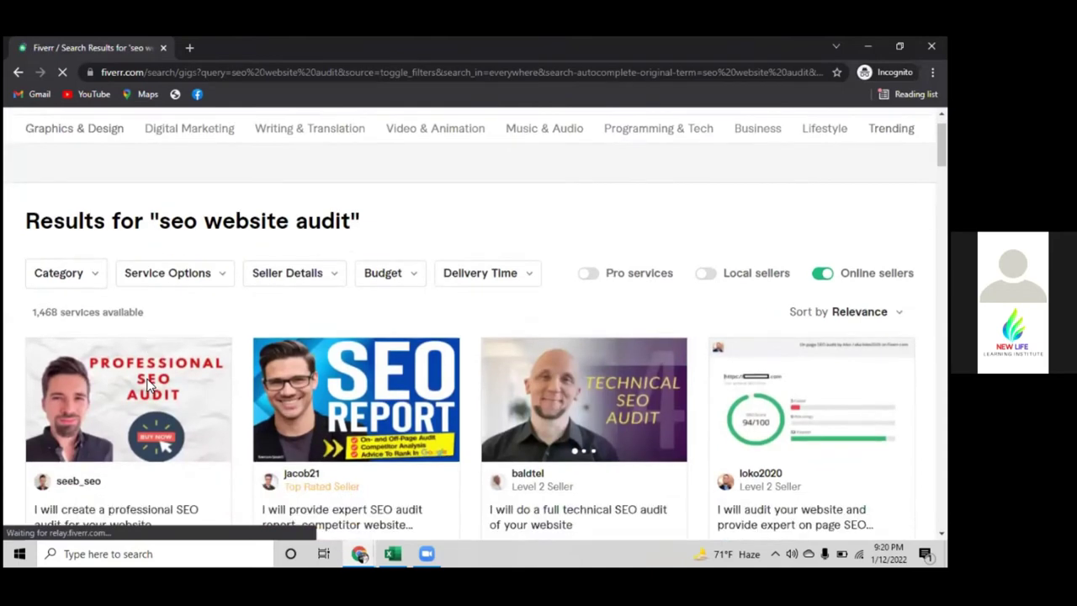
{"action": "scroll", "coordinate": [147, 385], "scroll_direction": "down", "scroll_amount": 1}
{"action": "scroll", "coordinate": [147, 385], "scroll_direction": "down", "scroll_amount": 2}
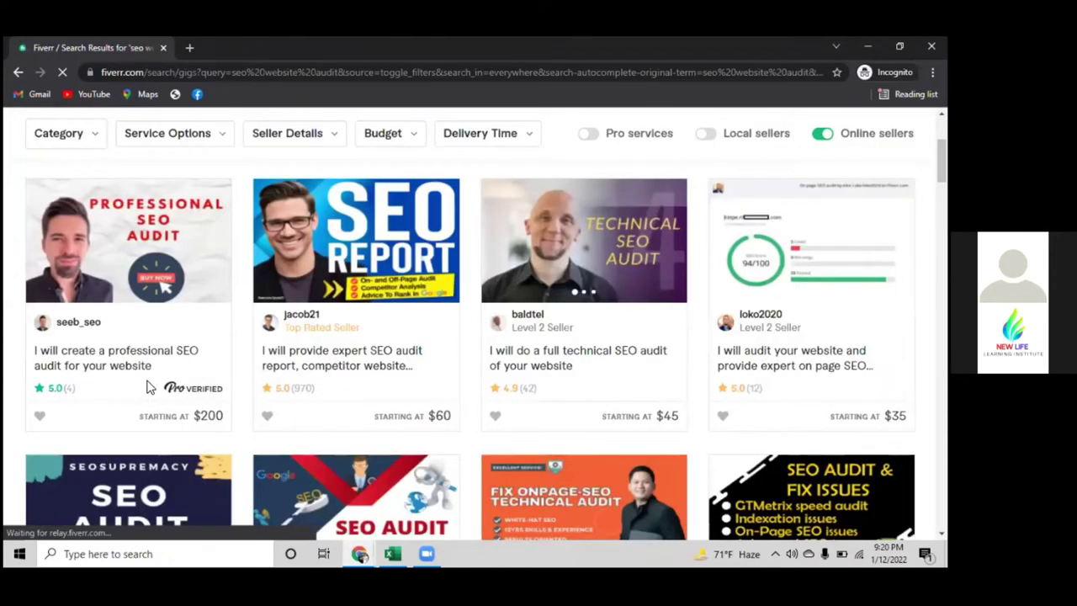
{"action": "scroll", "coordinate": [147, 387], "scroll_direction": "down", "scroll_amount": 1}
{"action": "scroll", "coordinate": [148, 397], "scroll_direction": "down", "scroll_amount": 3}
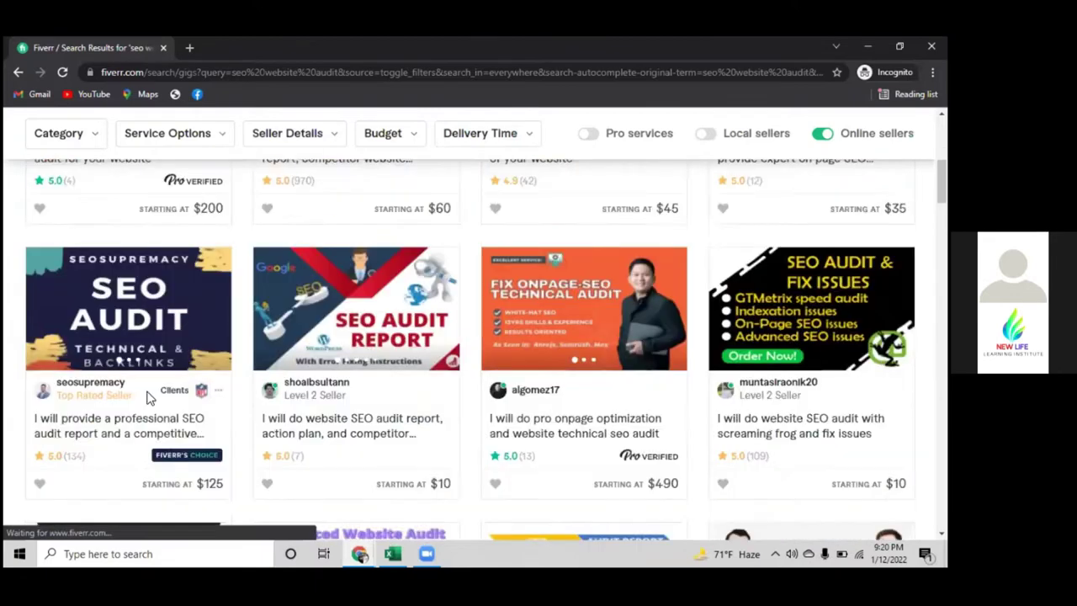
{"action": "scroll", "coordinate": [148, 397], "scroll_direction": "down", "scroll_amount": 2}
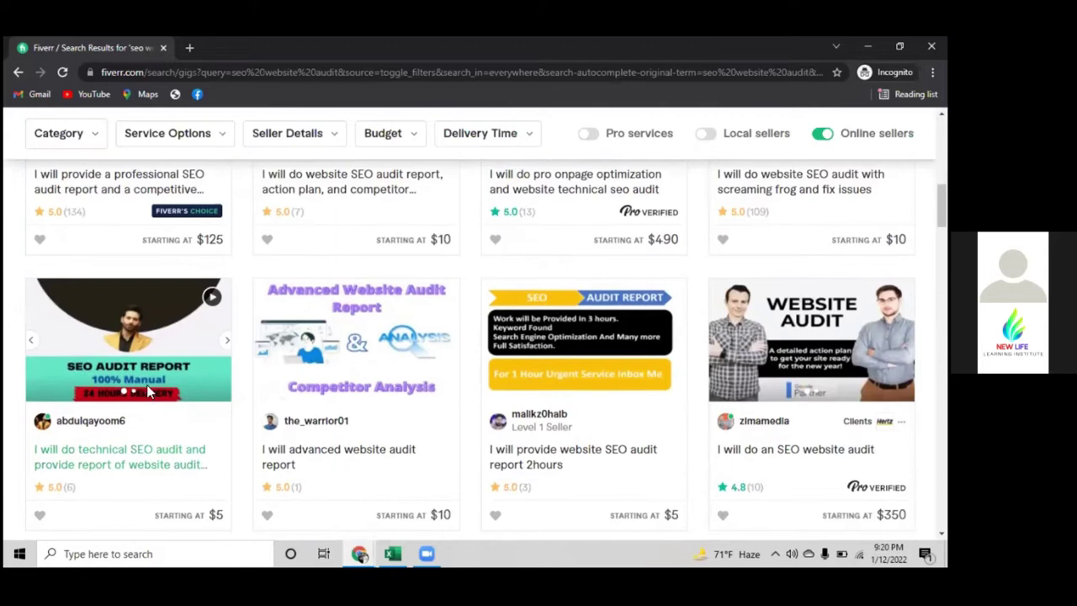
{"action": "scroll", "coordinate": [148, 397], "scroll_direction": "down", "scroll_amount": 4}
{"action": "scroll", "coordinate": [351, 194], "scroll_direction": "down", "scroll_amount": 1}
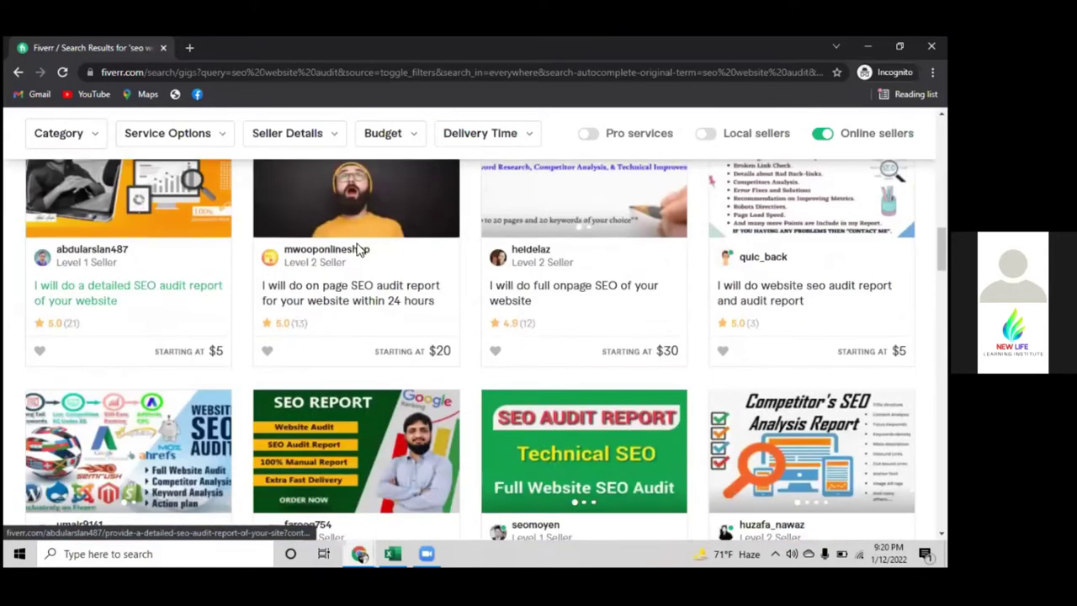
{"action": "scroll", "coordinate": [356, 239], "scroll_direction": "down", "scroll_amount": 3}
{"action": "scroll", "coordinate": [356, 250], "scroll_direction": "down", "scroll_amount": 2}
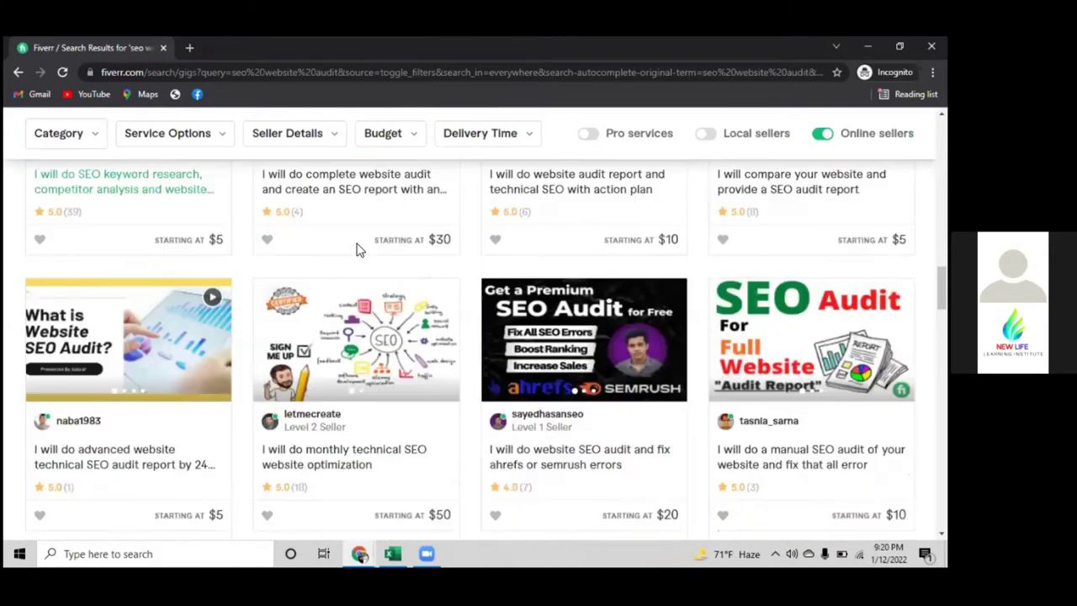
{"action": "scroll", "coordinate": [356, 250], "scroll_direction": "down", "scroll_amount": 1}
{"action": "scroll", "coordinate": [357, 248], "scroll_direction": "up", "scroll_amount": 10}
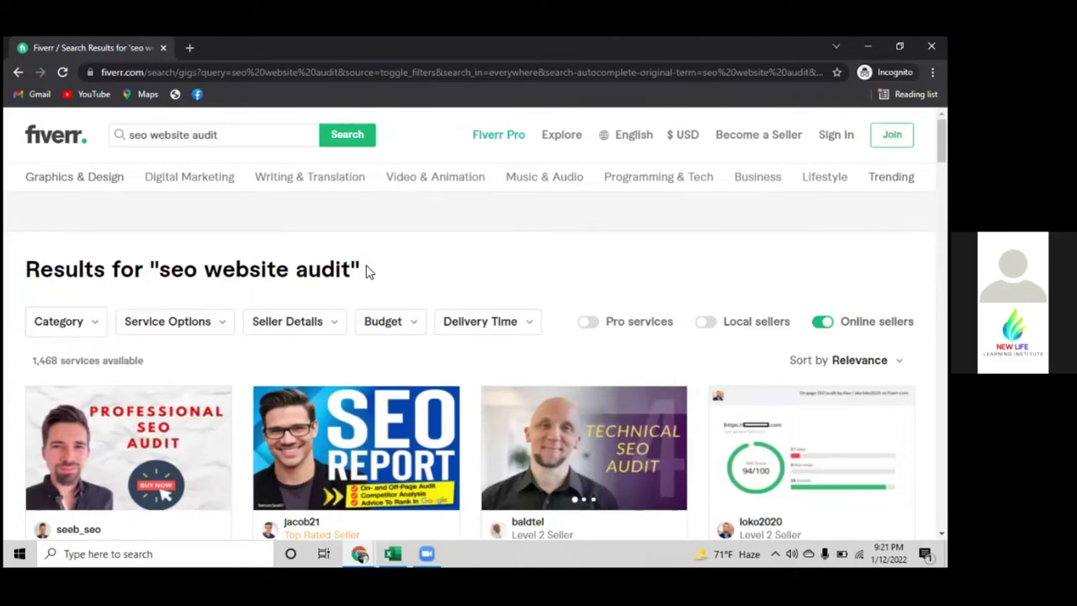
Open the Pro verified gig "I will create a professional SEO audit for your website" in a new tab.
{"action": "scroll", "coordinate": [344, 300], "scroll_direction": "down", "scroll_amount": 3}
{"action": "scroll", "coordinate": [597, 411], "scroll_direction": "down", "scroll_amount": 3}
{"action": "scroll", "coordinate": [461, 409], "scroll_direction": "up", "scroll_amount": 2}
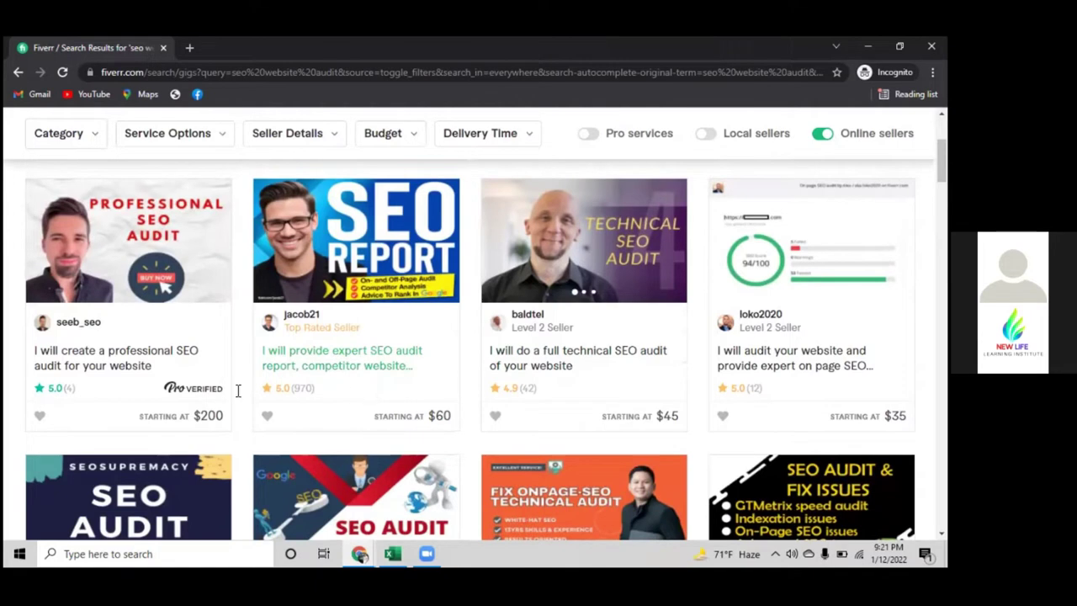
{"action": "right_click", "coordinate": [81, 354]}
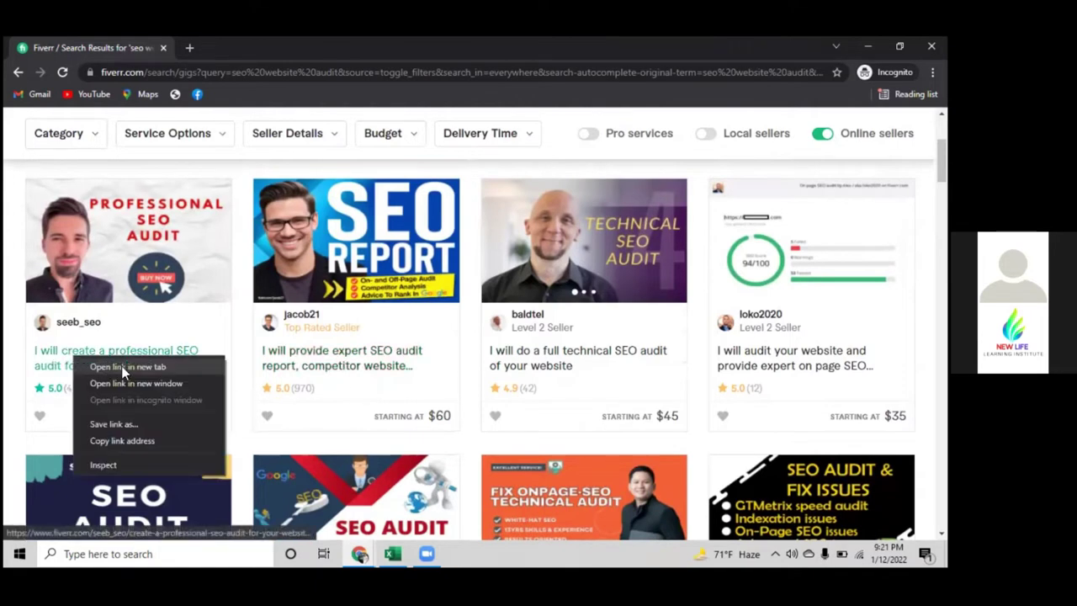
{"action": "left_click", "coordinate": [121, 365]}
{"action": "right_click", "coordinate": [308, 367]}
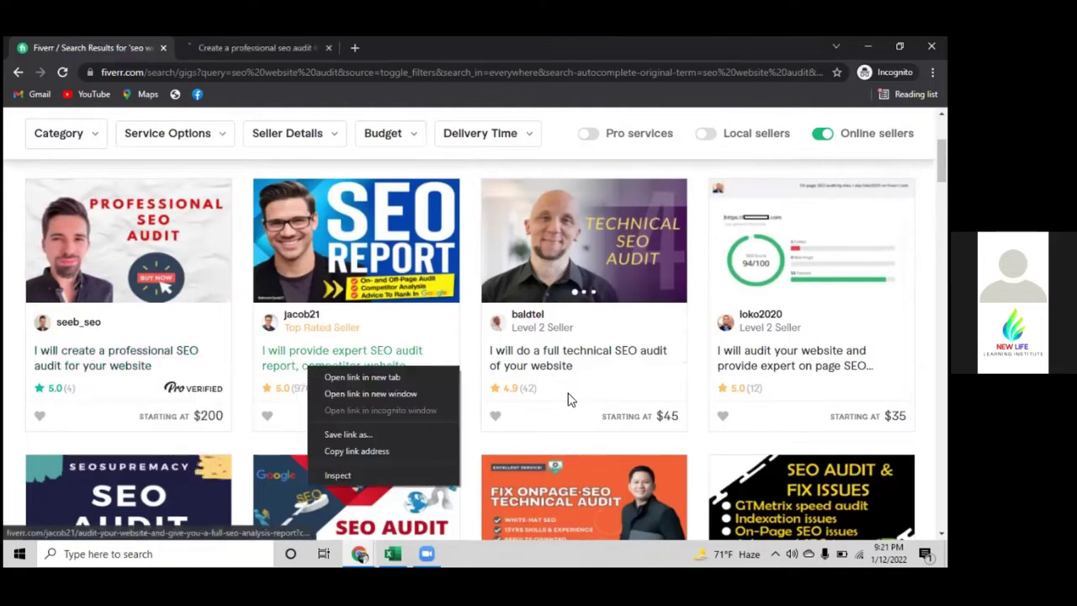
Browse the remaining gigs on the first results page and go to page 2 of the results.
{"action": "scroll", "coordinate": [567, 398], "scroll_direction": "down", "scroll_amount": 1}
{"action": "scroll", "coordinate": [570, 400], "scroll_direction": "down", "scroll_amount": 6}
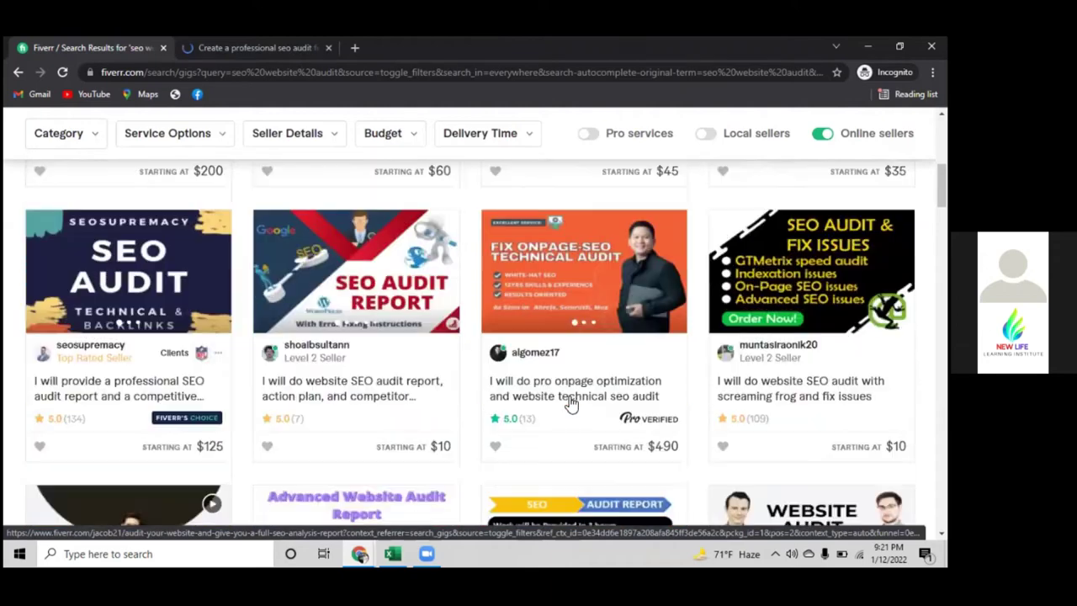
{"action": "scroll", "coordinate": [571, 408], "scroll_direction": "down", "scroll_amount": 5}
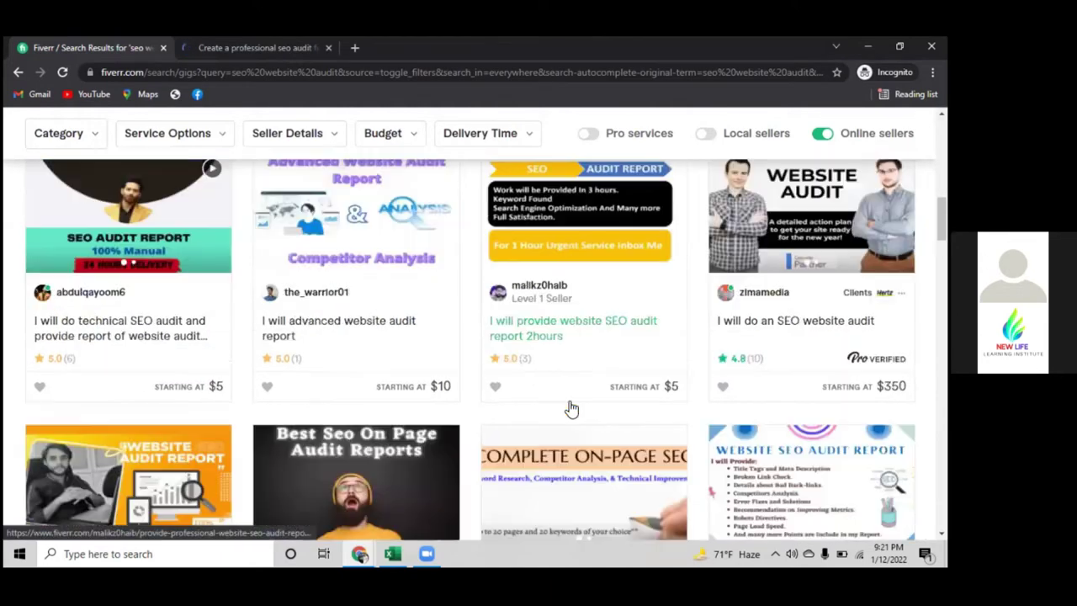
{"action": "scroll", "coordinate": [569, 404], "scroll_direction": "down", "scroll_amount": 3}
{"action": "scroll", "coordinate": [569, 404], "scroll_direction": "down", "scroll_amount": 5}
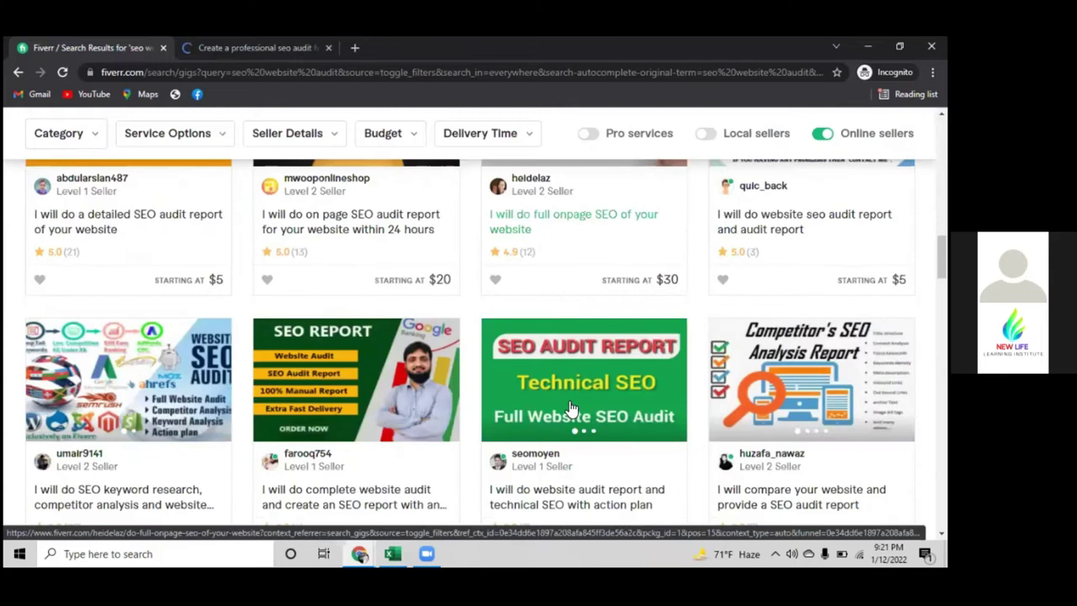
{"action": "scroll", "coordinate": [570, 407], "scroll_direction": "down", "scroll_amount": 6}
{"action": "scroll", "coordinate": [569, 408], "scroll_direction": "up", "scroll_amount": 4}
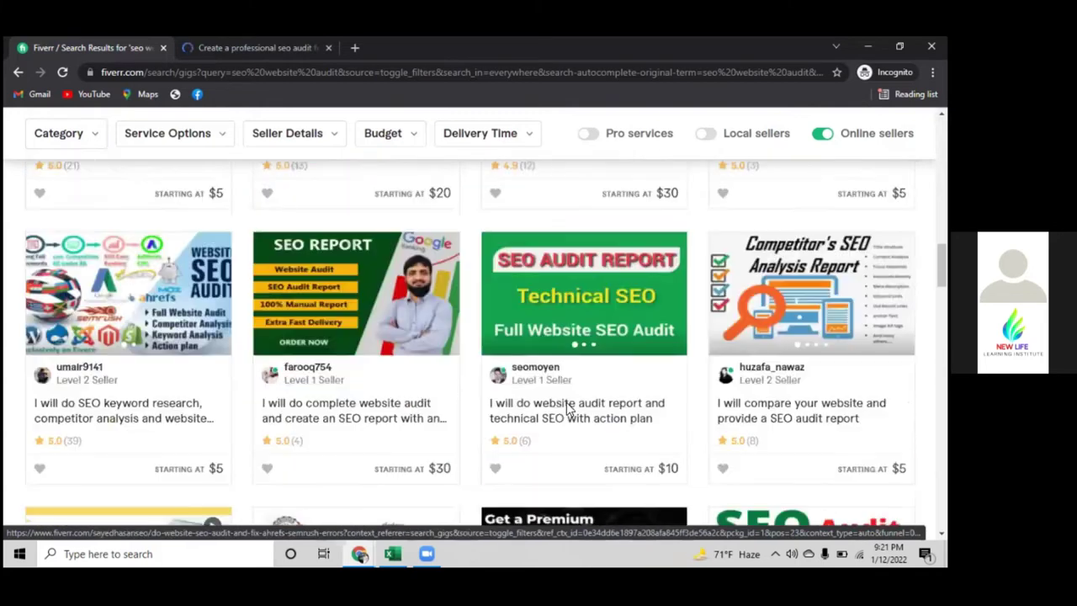
{"action": "scroll", "coordinate": [569, 408], "scroll_direction": "down", "scroll_amount": 6}
{"action": "scroll", "coordinate": [339, 457], "scroll_direction": "down", "scroll_amount": 7}
{"action": "left_click", "coordinate": [339, 456]}
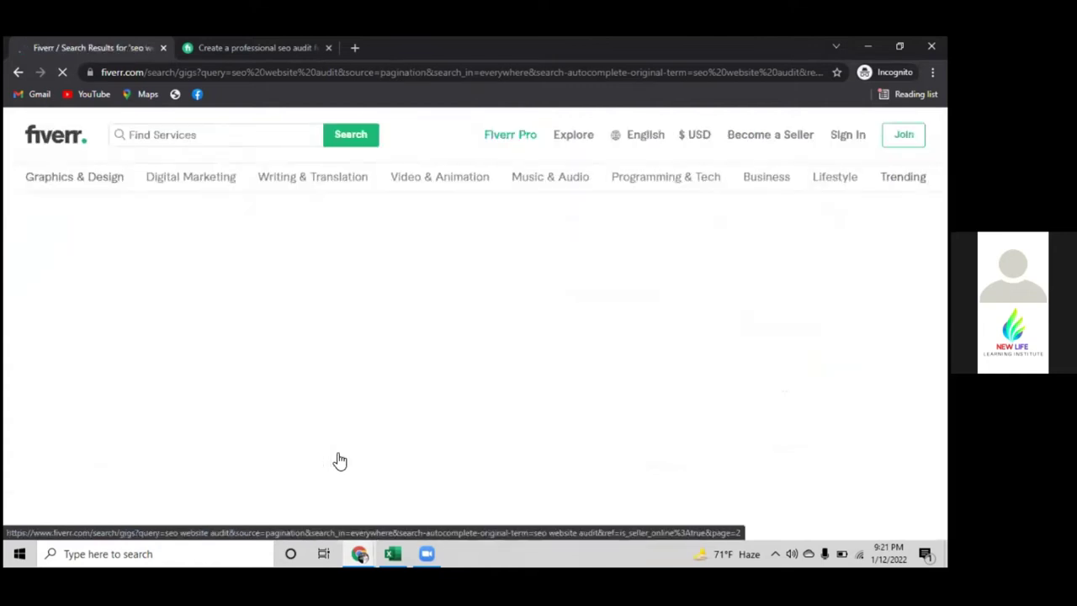
Examine the gigs on page 2 of the results for their titles, seller levels, ratings and starting prices.
{"action": "scroll", "coordinate": [340, 461], "scroll_direction": "down", "scroll_amount": 3}
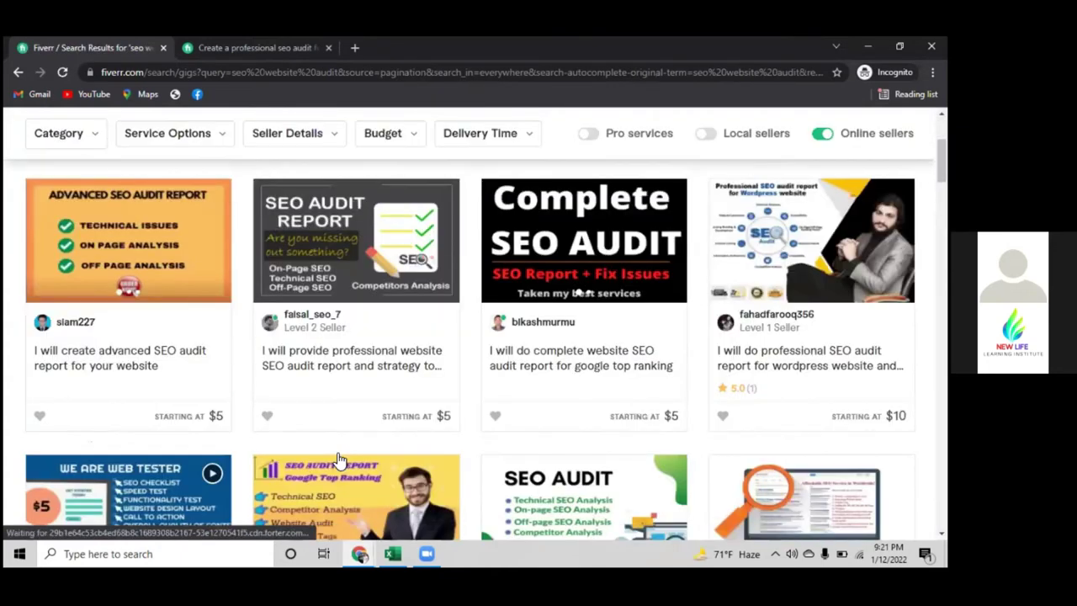
{"action": "scroll", "coordinate": [340, 461], "scroll_direction": "down", "scroll_amount": 1}
{"action": "scroll", "coordinate": [339, 461], "scroll_direction": "down", "scroll_amount": 4}
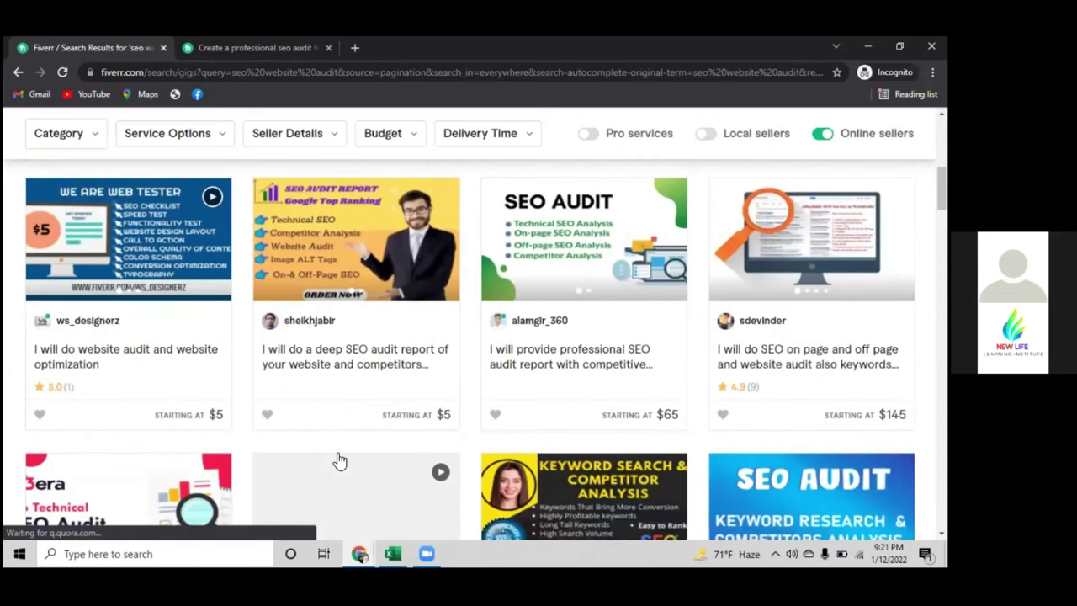
{"action": "scroll", "coordinate": [340, 461], "scroll_direction": "down", "scroll_amount": 2}
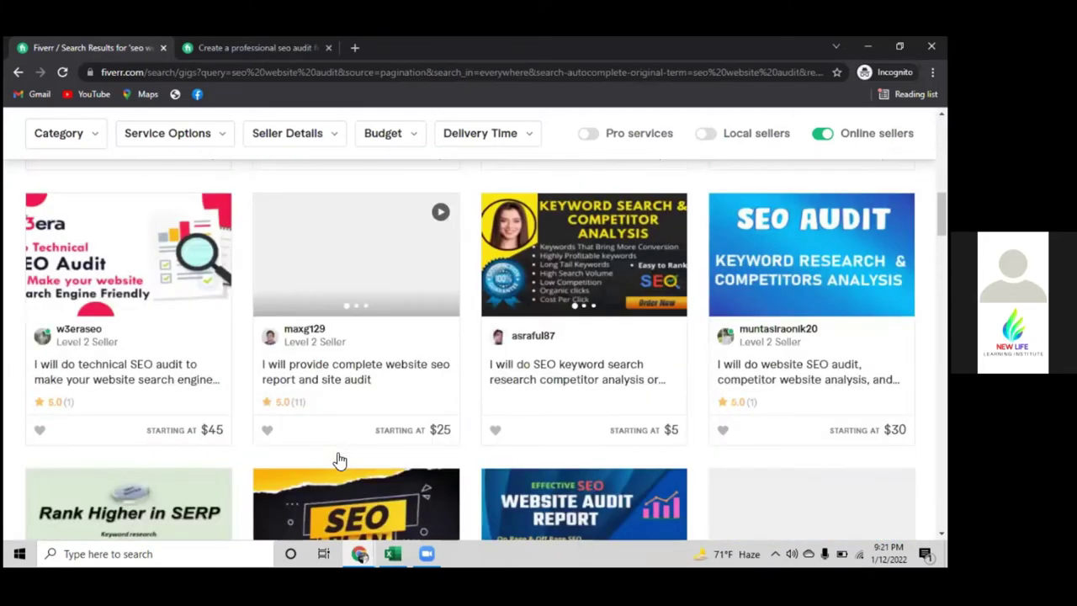
{"action": "scroll", "coordinate": [340, 461], "scroll_direction": "down", "scroll_amount": 1}
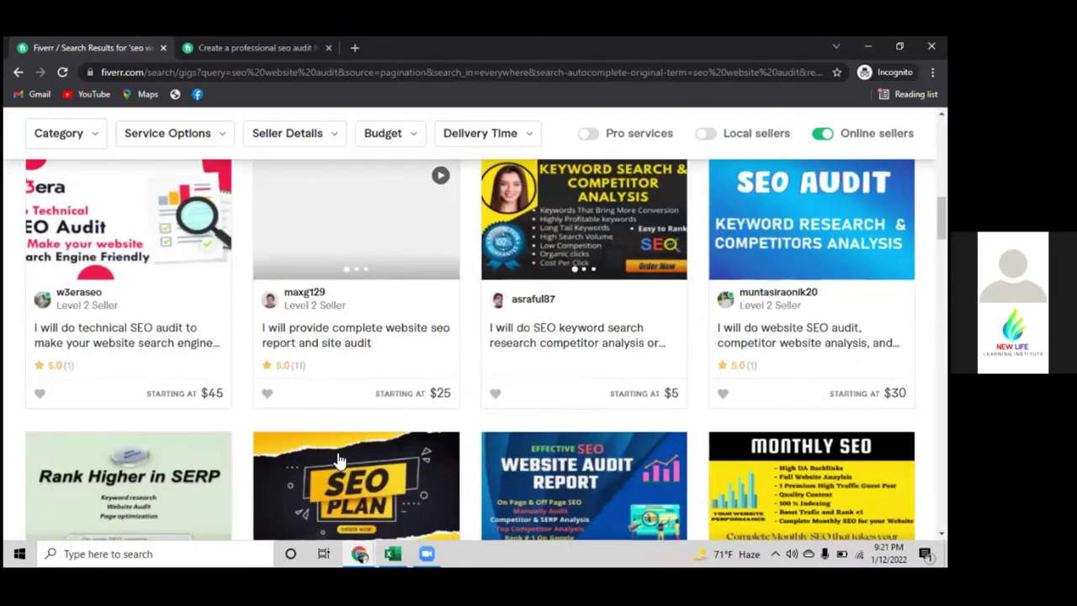
{"action": "scroll", "coordinate": [340, 461], "scroll_direction": "down", "scroll_amount": 4}
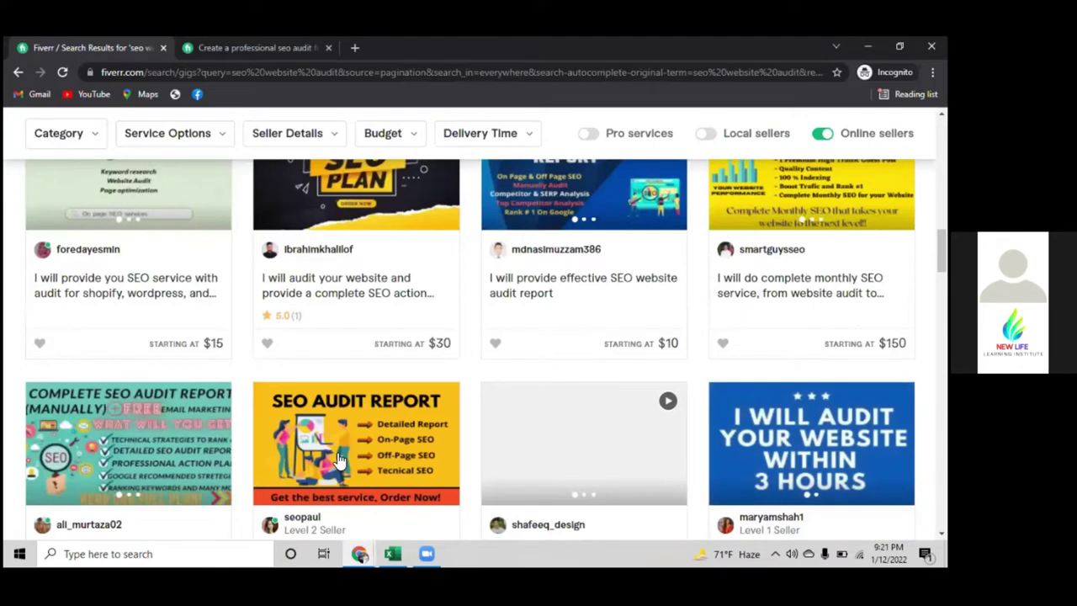
{"action": "scroll", "coordinate": [339, 461], "scroll_direction": "down", "scroll_amount": 5}
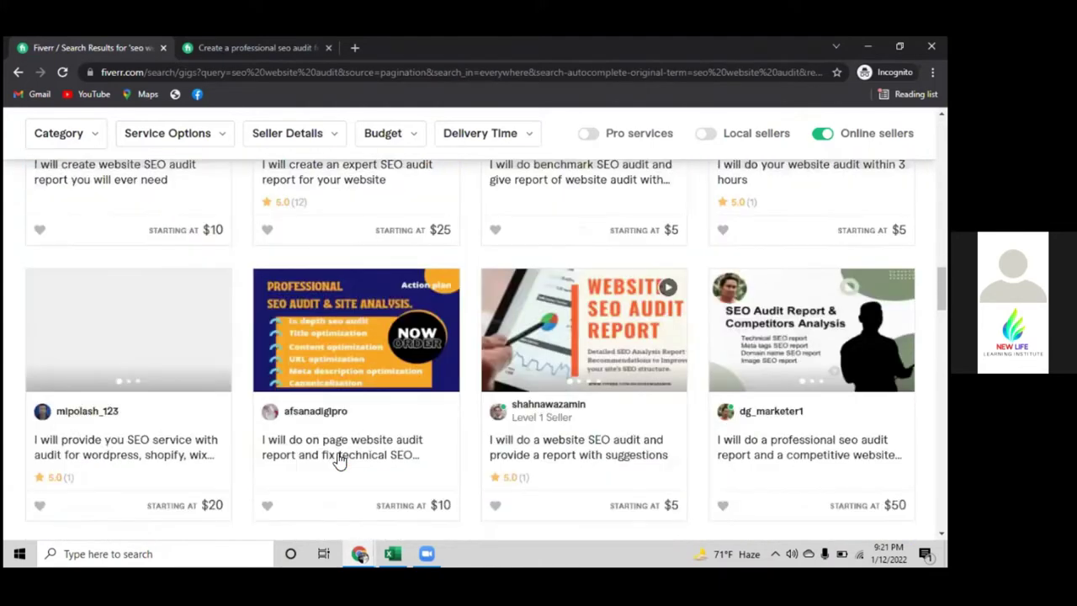
Open the gig "I will do an audit report your website SEO analysis" from the page 2 results in a new tab.
{"action": "scroll", "coordinate": [339, 461], "scroll_direction": "down", "scroll_amount": 8}
{"action": "scroll", "coordinate": [340, 461], "scroll_direction": "up", "scroll_amount": 3}
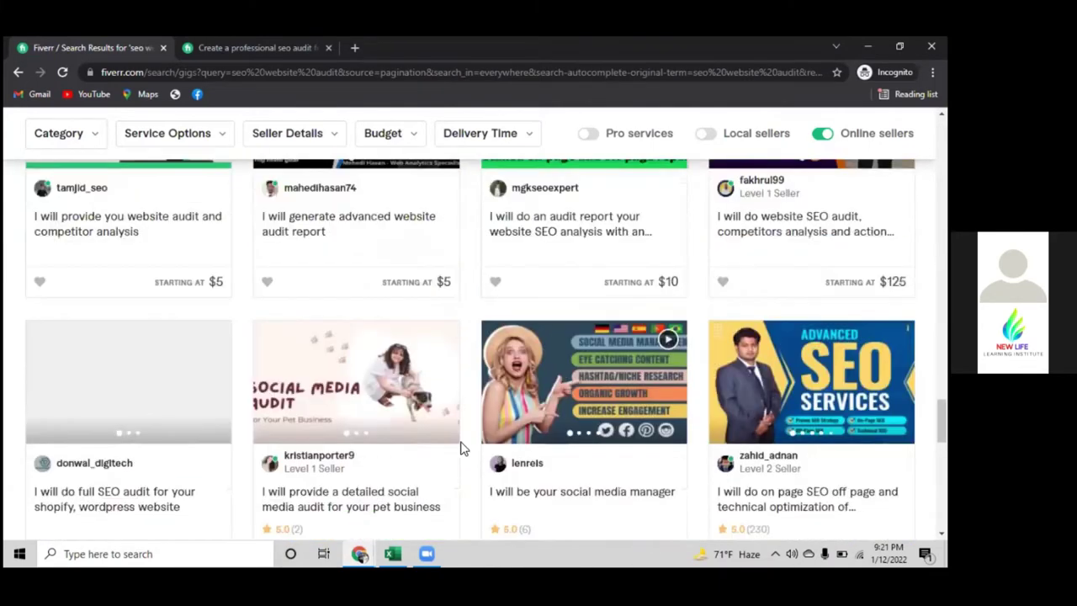
{"action": "scroll", "coordinate": [511, 420], "scroll_direction": "up", "scroll_amount": 2}
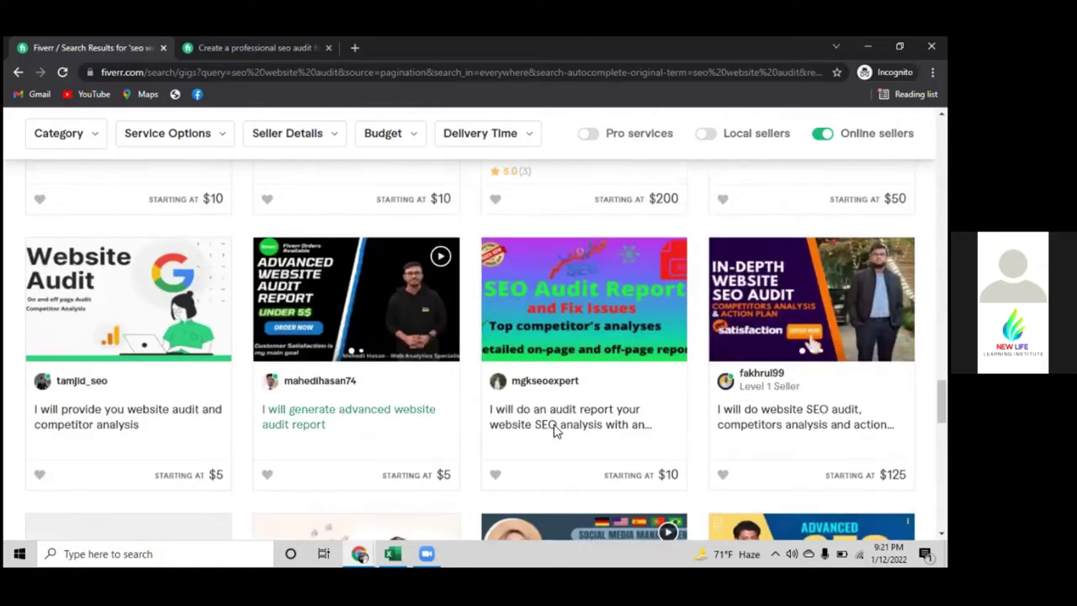
{"action": "right_click", "coordinate": [517, 416]}
{"action": "left_click", "coordinate": [555, 423]}
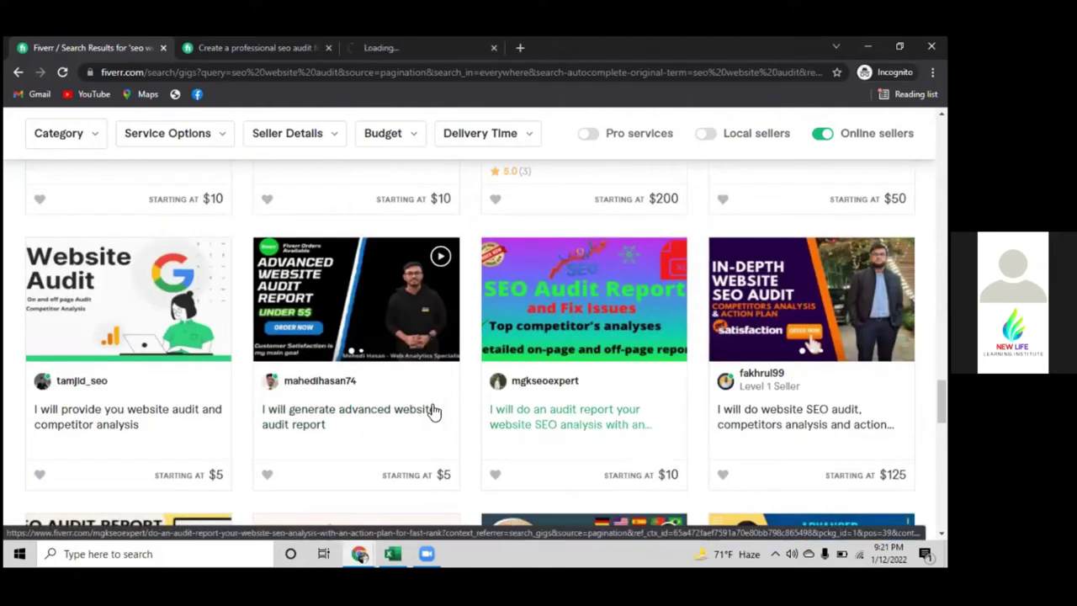
Open the Level 1 seller's gig "I will do professional SEO audit report for wordpress website" in a new tab.
{"action": "scroll", "coordinate": [427, 412], "scroll_direction": "up", "scroll_amount": 1}
{"action": "scroll", "coordinate": [427, 410], "scroll_direction": "up", "scroll_amount": 2}
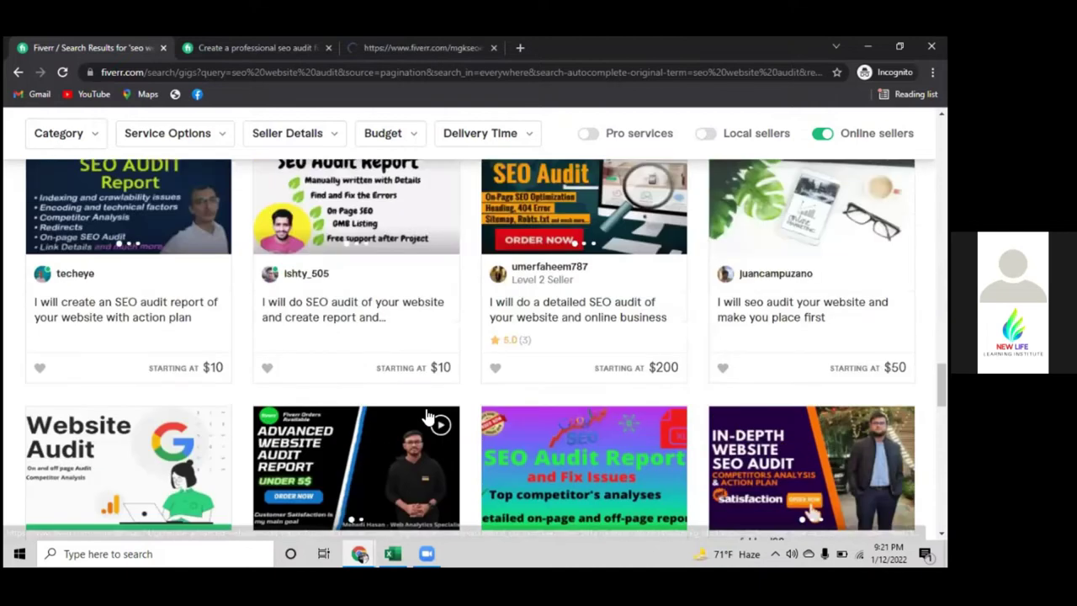
{"action": "scroll", "coordinate": [537, 303], "scroll_direction": "up", "scroll_amount": 2}
{"action": "scroll", "coordinate": [537, 303], "scroll_direction": "up", "scroll_amount": 2}
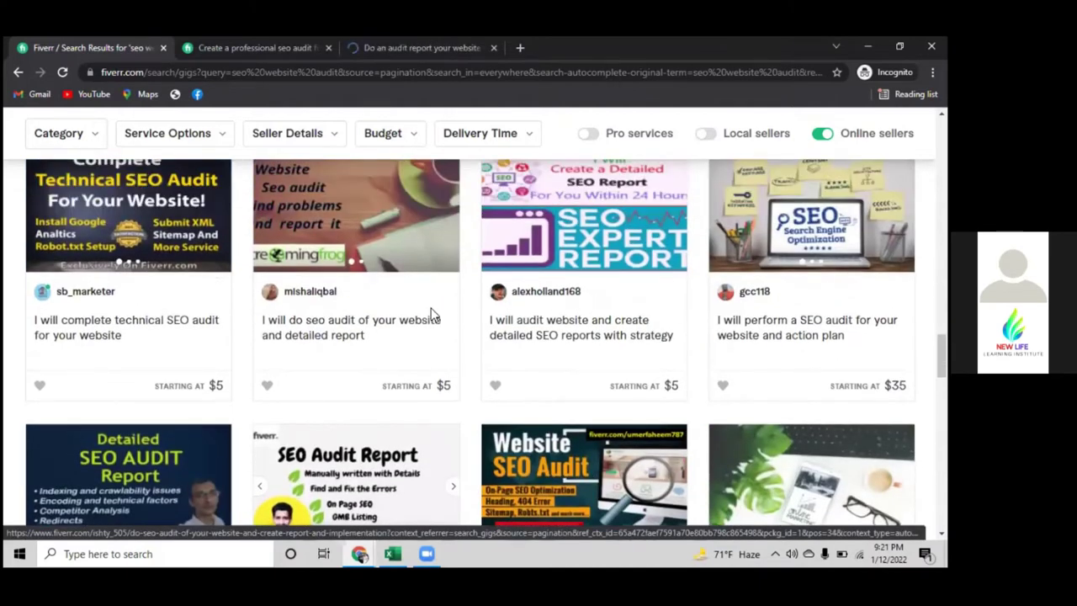
{"action": "scroll", "coordinate": [361, 307], "scroll_direction": "up", "scroll_amount": 1}
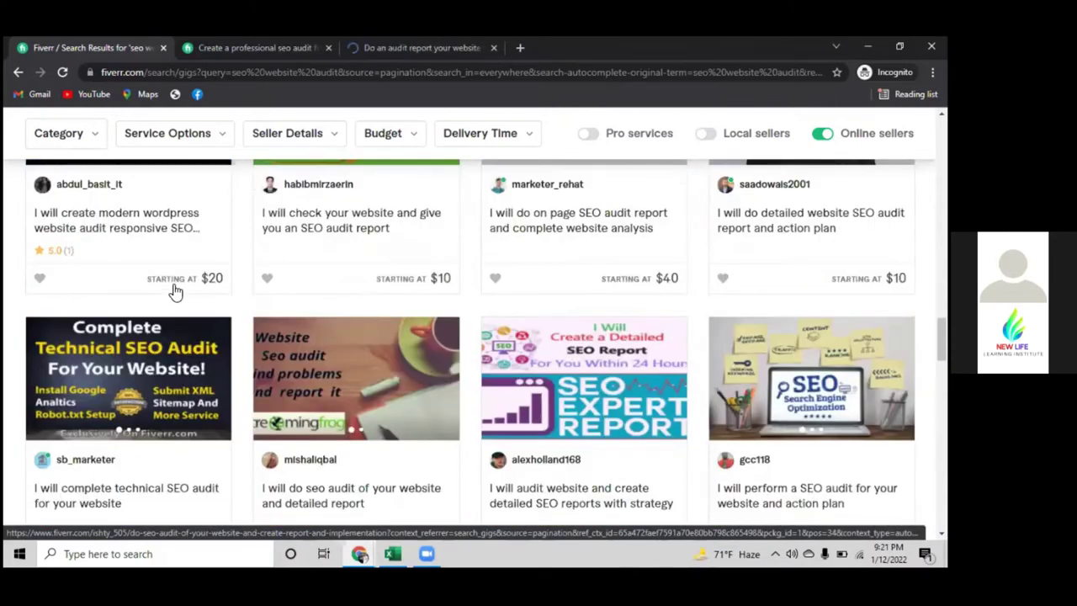
{"action": "scroll", "coordinate": [352, 298], "scroll_direction": "up", "scroll_amount": 5}
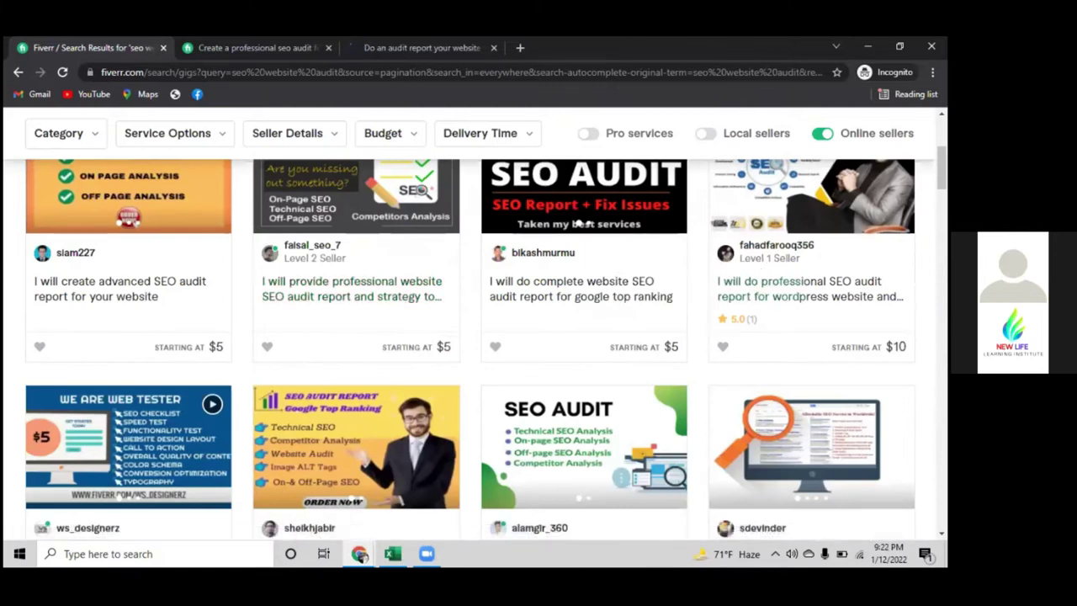
{"action": "right_click", "coordinate": [797, 283]}
{"action": "left_click", "coordinate": [849, 297]}
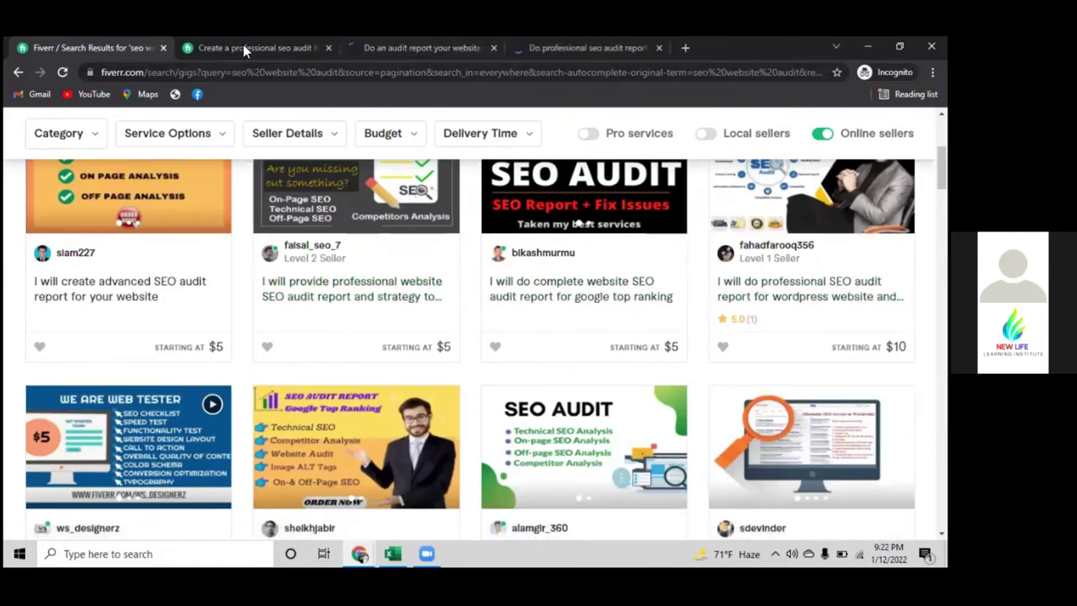
View the verified Pro gig's offer and the overview of the SEO analysis gig with an action plan.
{"action": "left_click", "coordinate": [243, 48]}
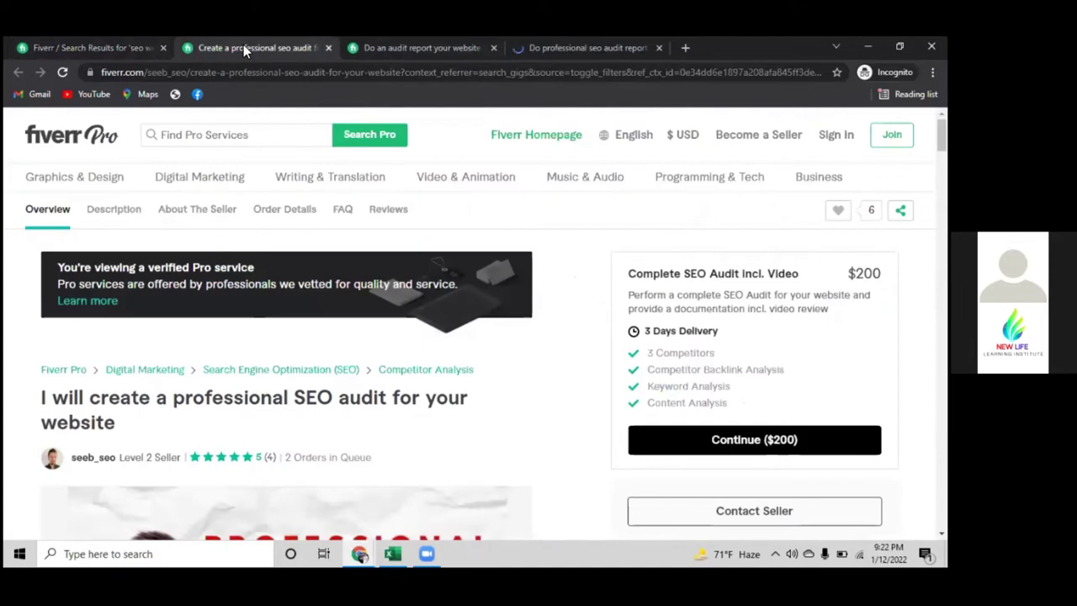
{"action": "key", "text": "ctrl+Tab"}
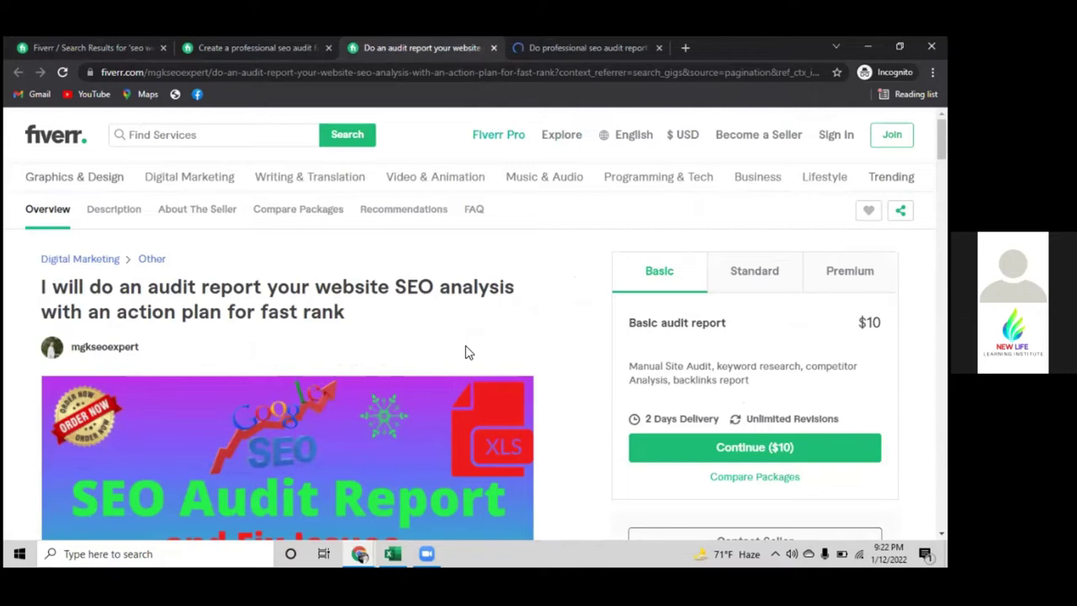
{"action": "scroll", "coordinate": [468, 352], "scroll_direction": "down", "scroll_amount": 3}
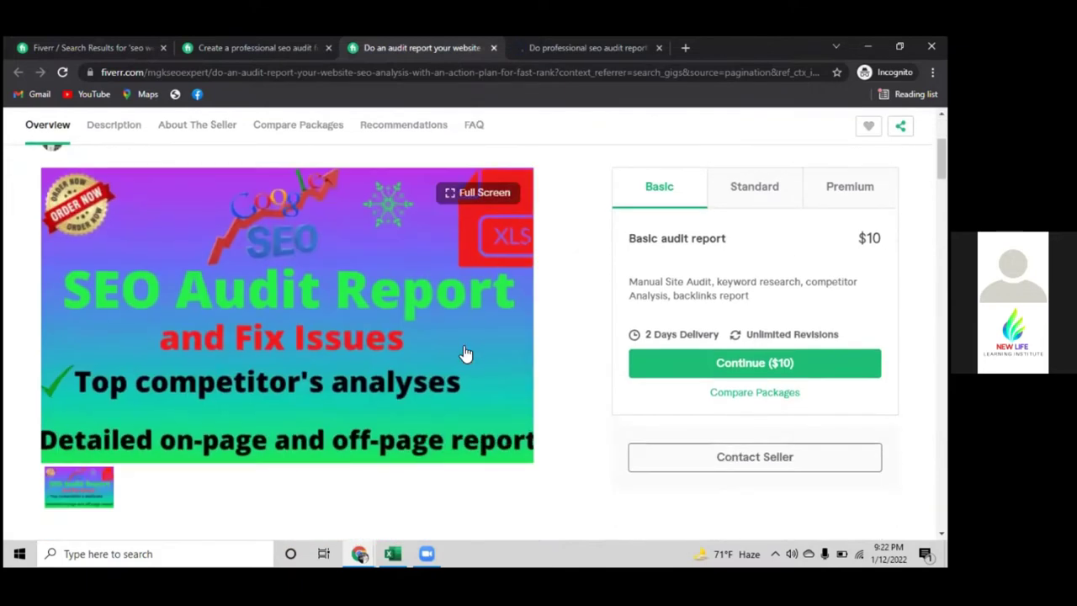
{"action": "scroll", "coordinate": [467, 353], "scroll_direction": "down", "scroll_amount": 3}
{"action": "scroll", "coordinate": [463, 351], "scroll_direction": "up", "scroll_amount": 3}
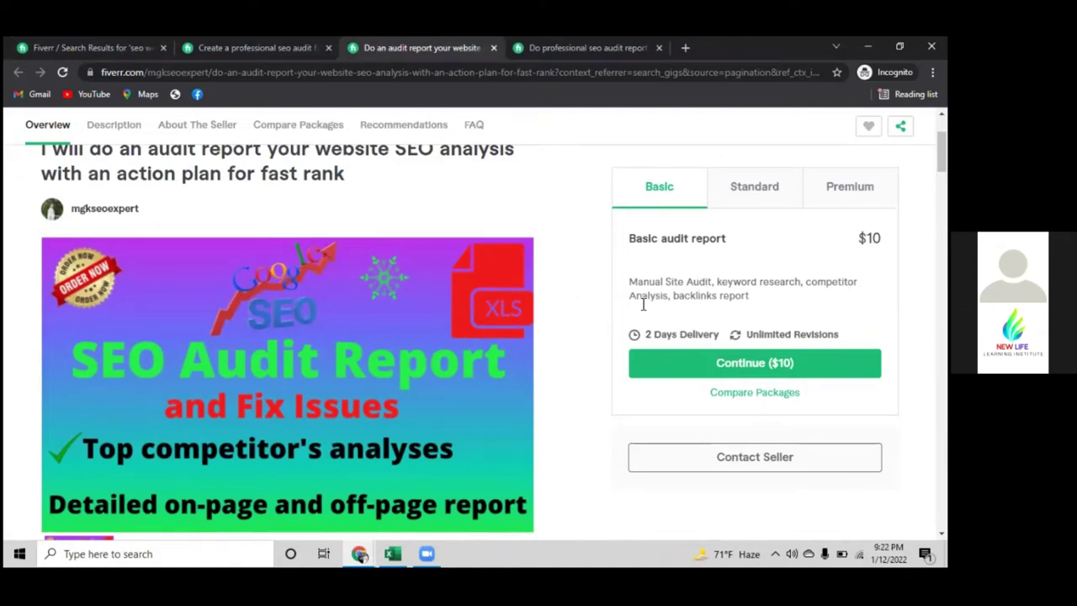
Read what the audit report gig's Basic package includes and compare it with its Standard and Premium packages.
{"action": "left_click_drag", "start_coordinate": [632, 284], "coordinate": [803, 279]}
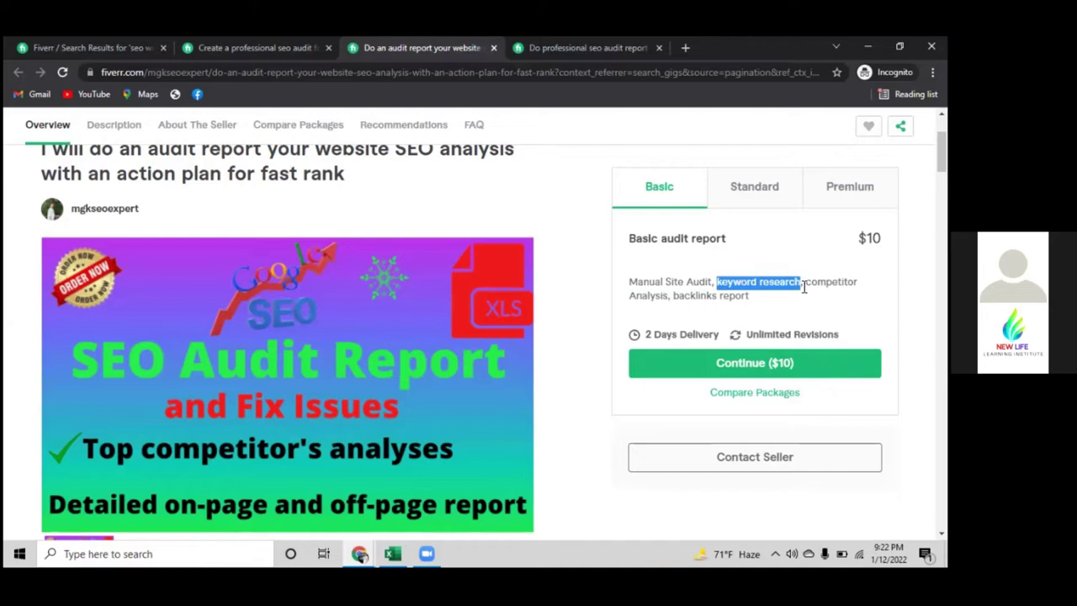
{"action": "left_click_drag", "start_coordinate": [805, 283], "coordinate": [749, 296]}
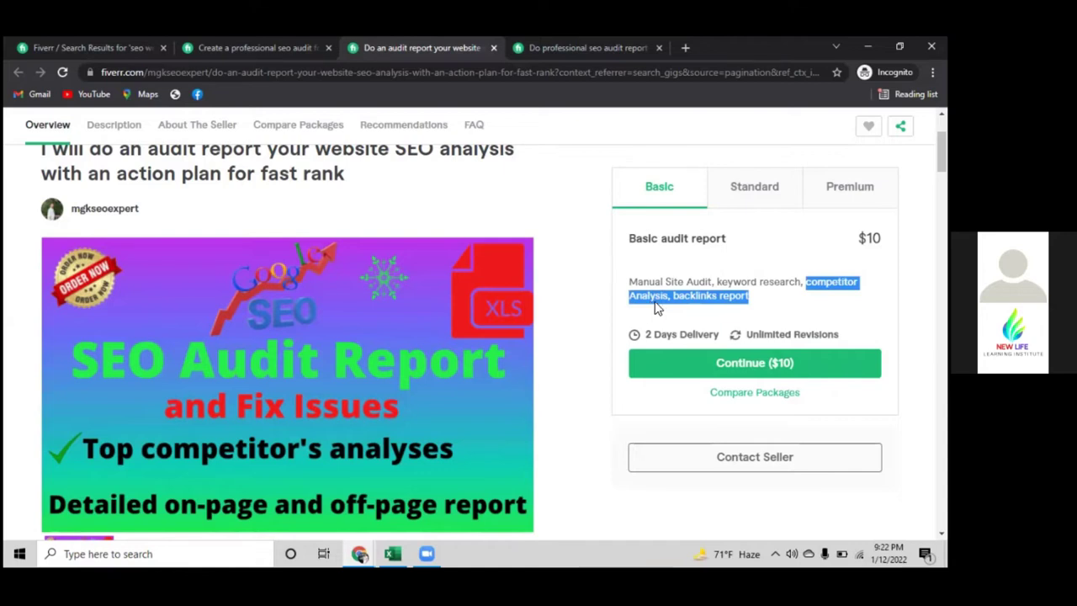
{"action": "left_click", "coordinate": [747, 193]}
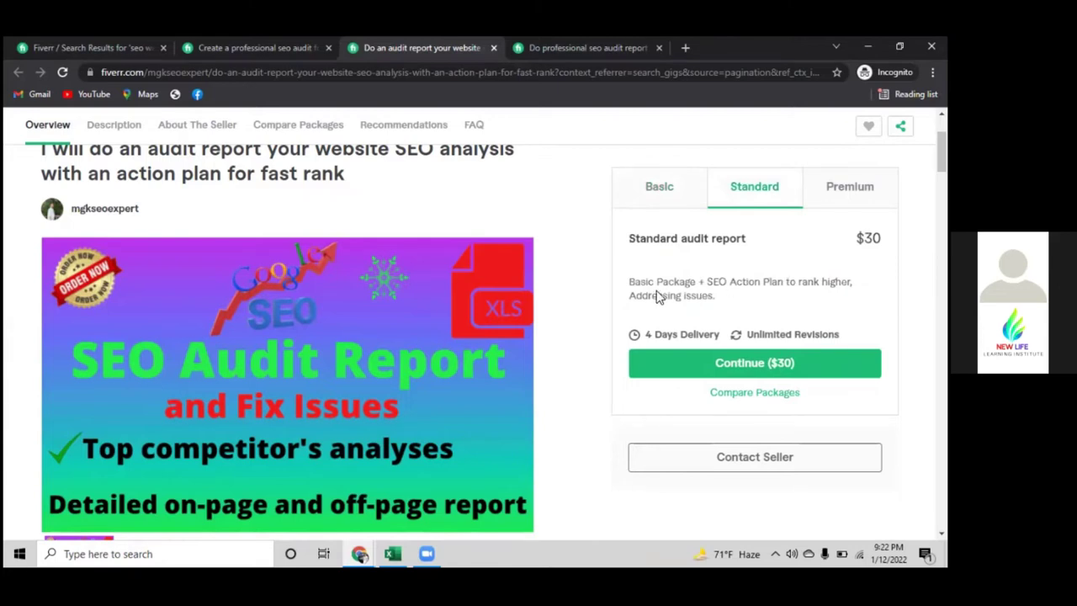
{"action": "left_click", "coordinate": [850, 186]}
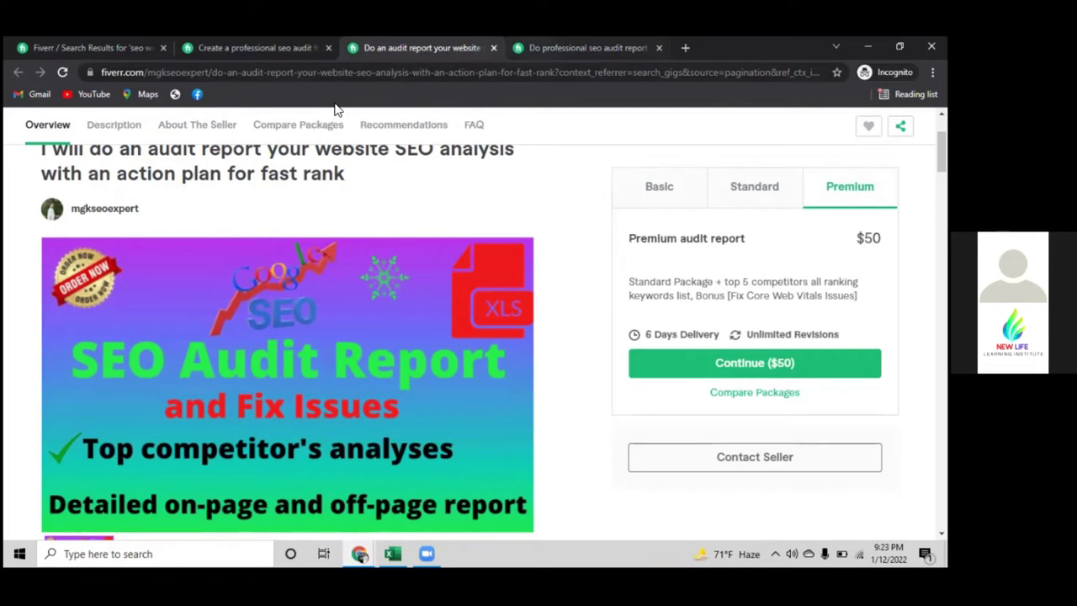
View the WordPress SEO audit gig, switch to the SEO Audit Checklist workbook in Excel and select the Indexation Status row.
{"action": "key", "text": "ctrl+Tab"}
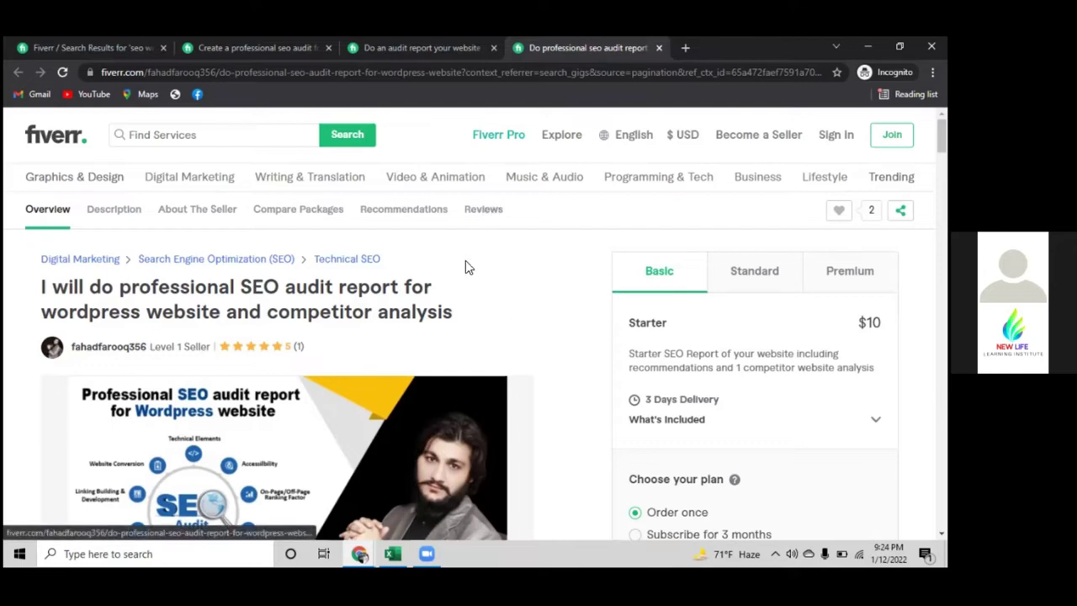
{"action": "left_click", "coordinate": [359, 554]}
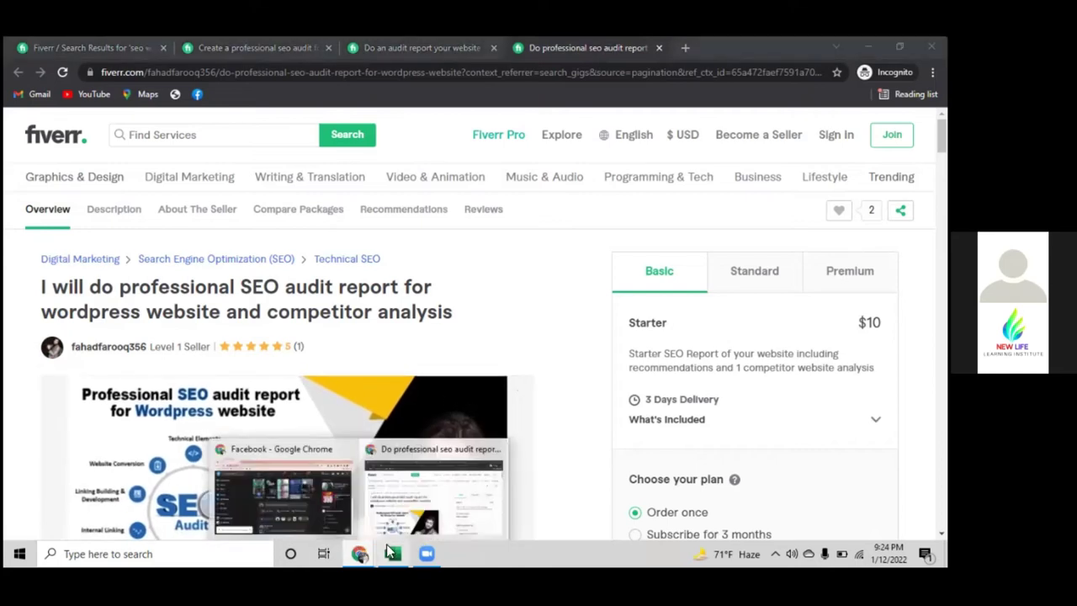
{"action": "left_click", "coordinate": [388, 546]}
{"action": "left_click", "coordinate": [575, 420]}
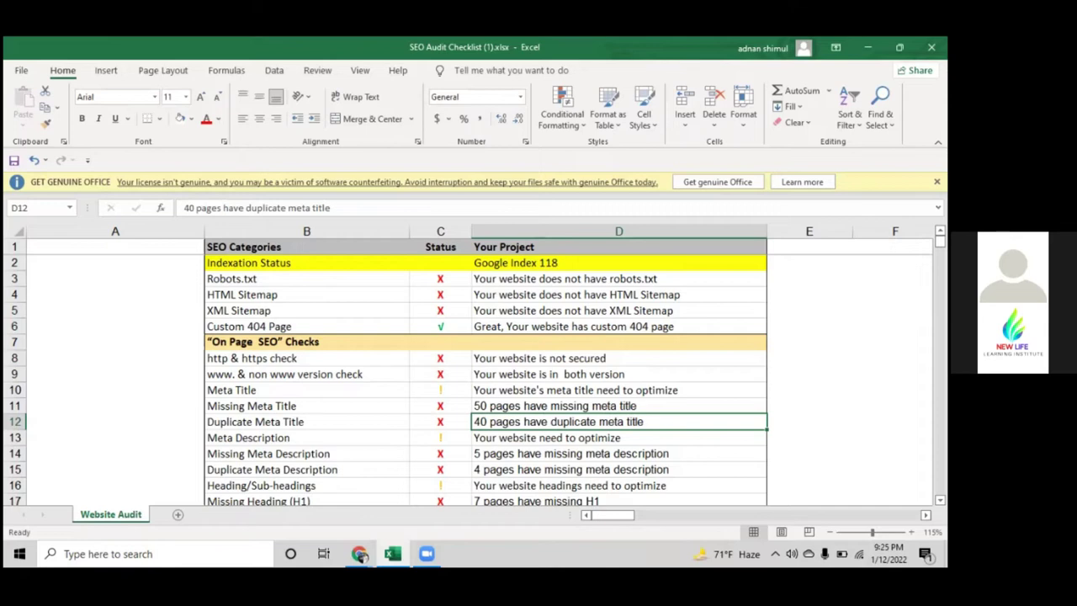
{"action": "left_click_drag", "start_coordinate": [269, 264], "coordinate": [555, 263]}
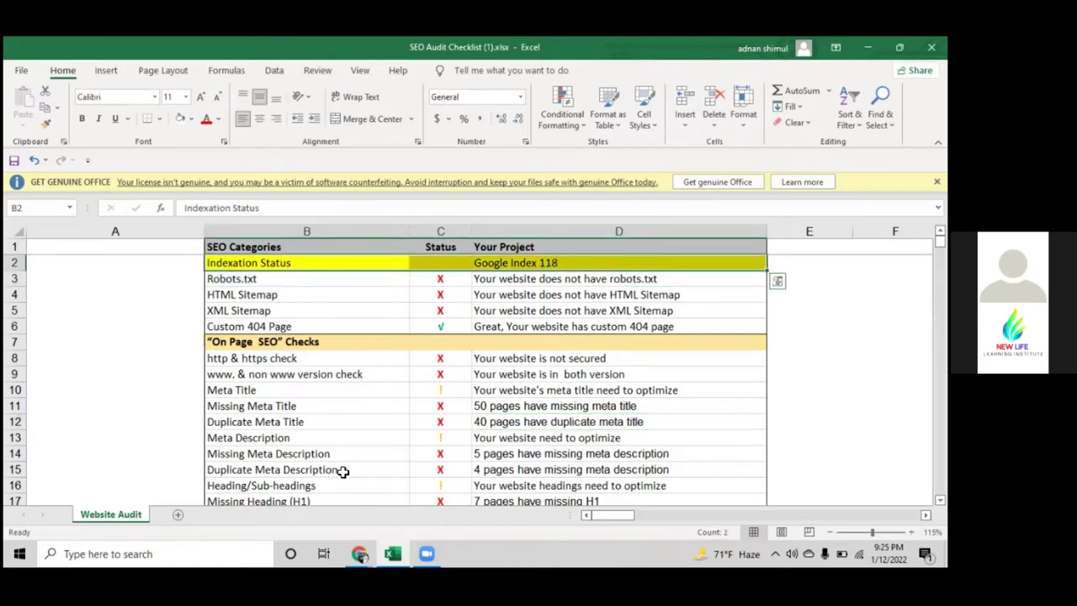
Switch to the Chrome window showing Facebook and open forestofflowers.com in a new tab.
{"action": "left_click", "coordinate": [359, 553]}
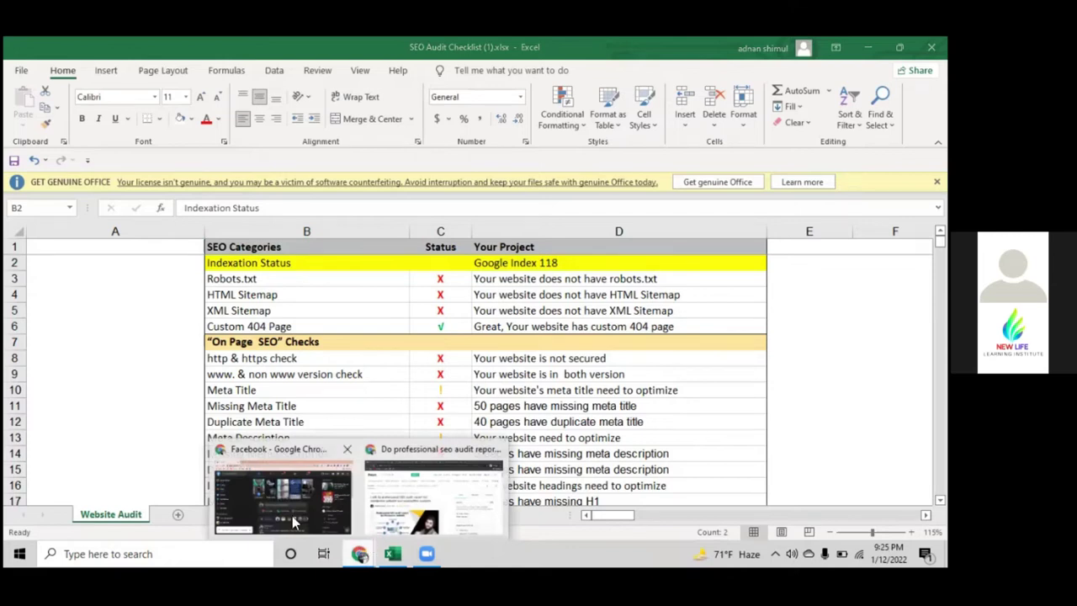
{"action": "left_click", "coordinate": [269, 487]}
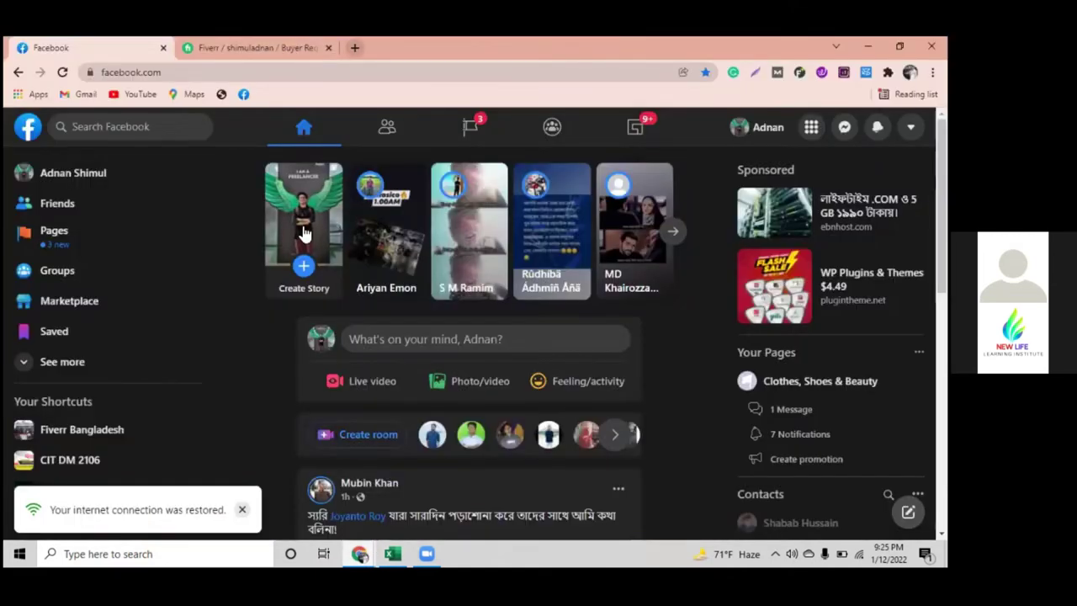
{"action": "key", "text": "ctrl+t"}
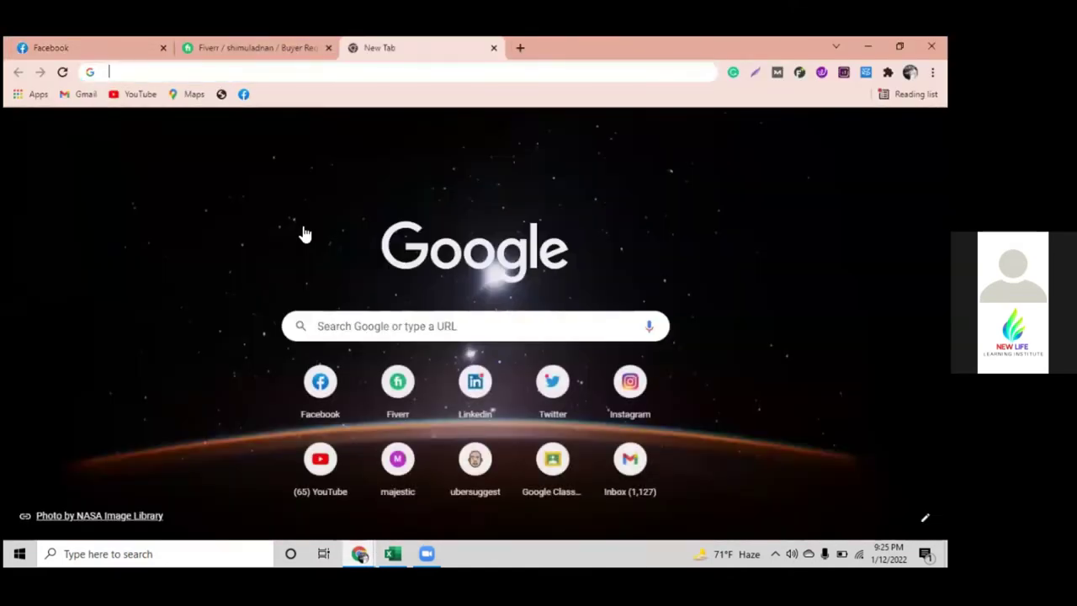
{"action": "type", "text": "fore"}
{"action": "key", "text": "Return"}
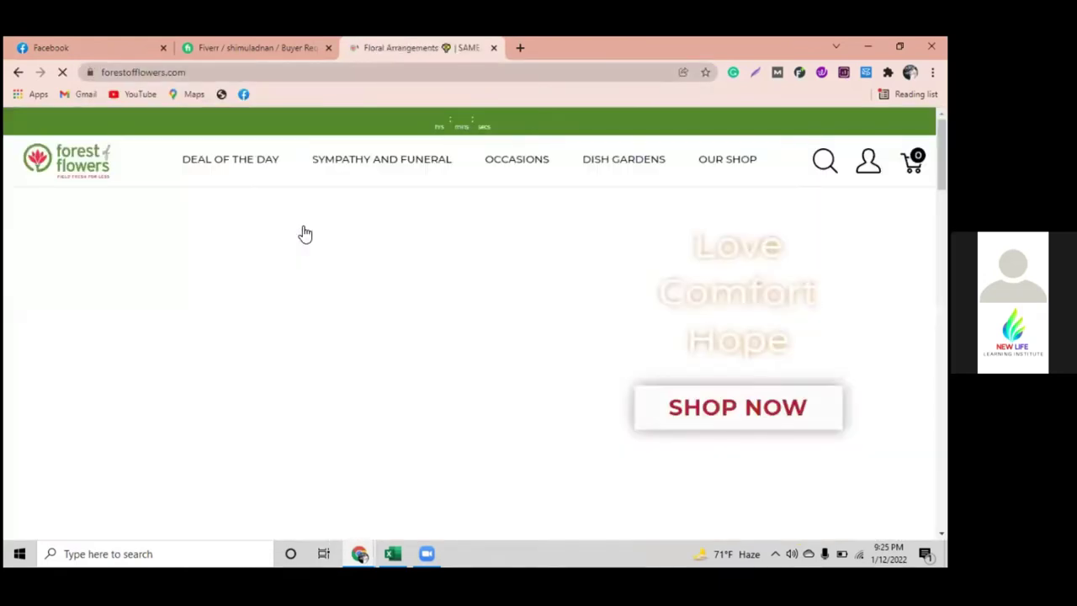
Add a blank tab beside the Fiverr Buyer Requests tab and close the Buyer Requests tab.
{"action": "right_click", "coordinate": [283, 48]}
{"action": "left_click", "coordinate": [315, 59]}
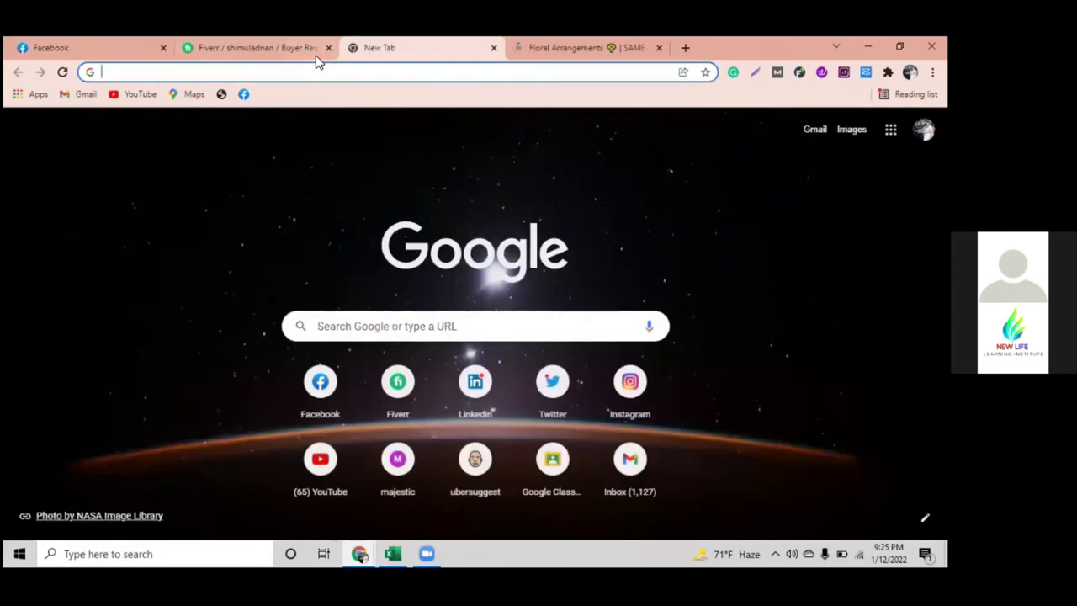
{"action": "middle_click", "coordinate": [316, 59]}
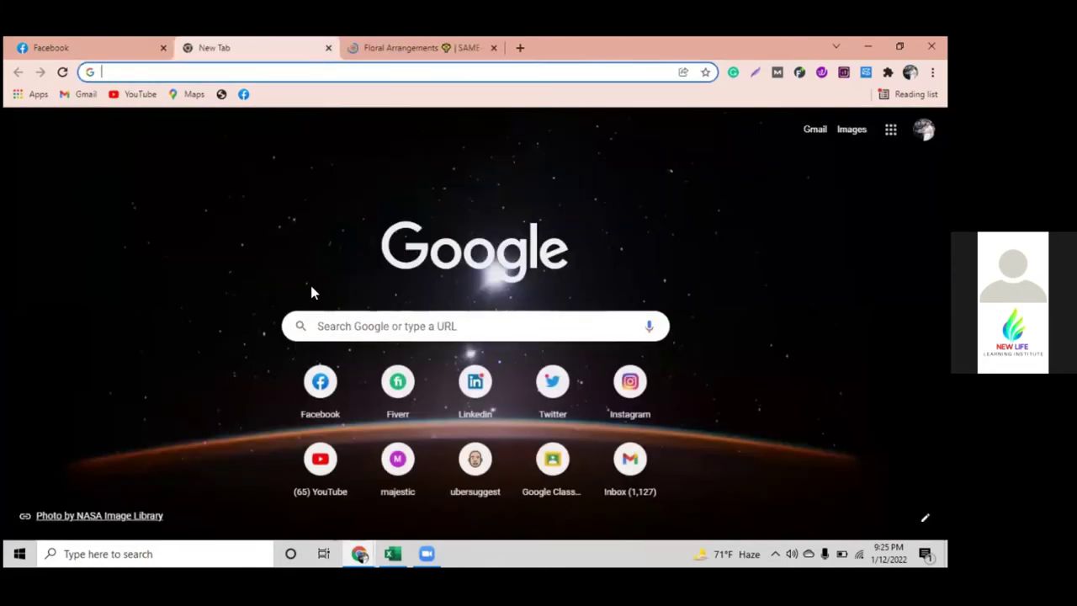
{"action": "left_click", "coordinate": [353, 326]}
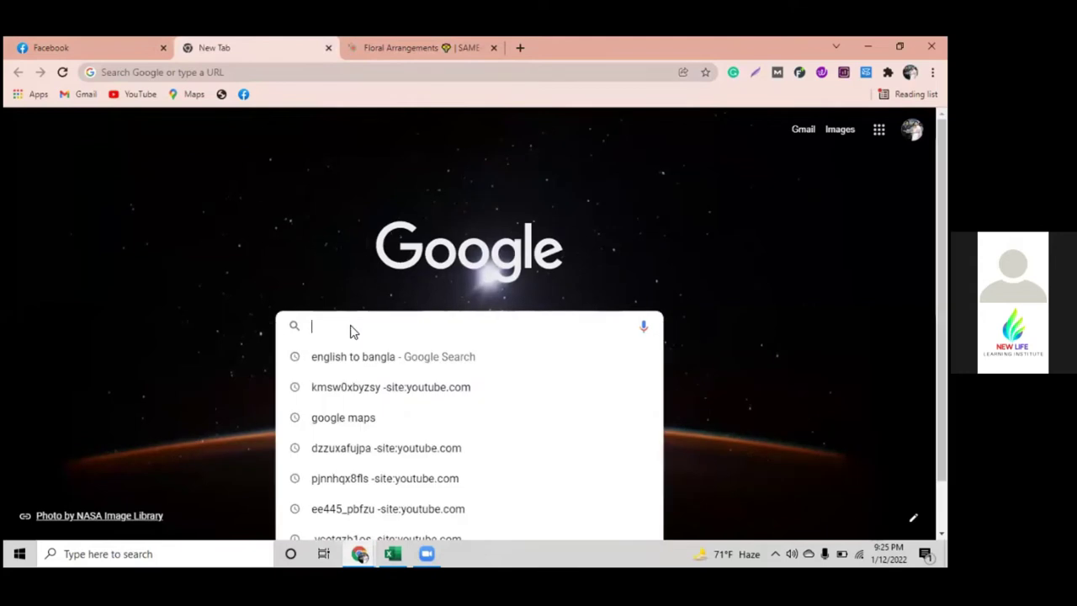
{"action": "type", "text": "site:"}
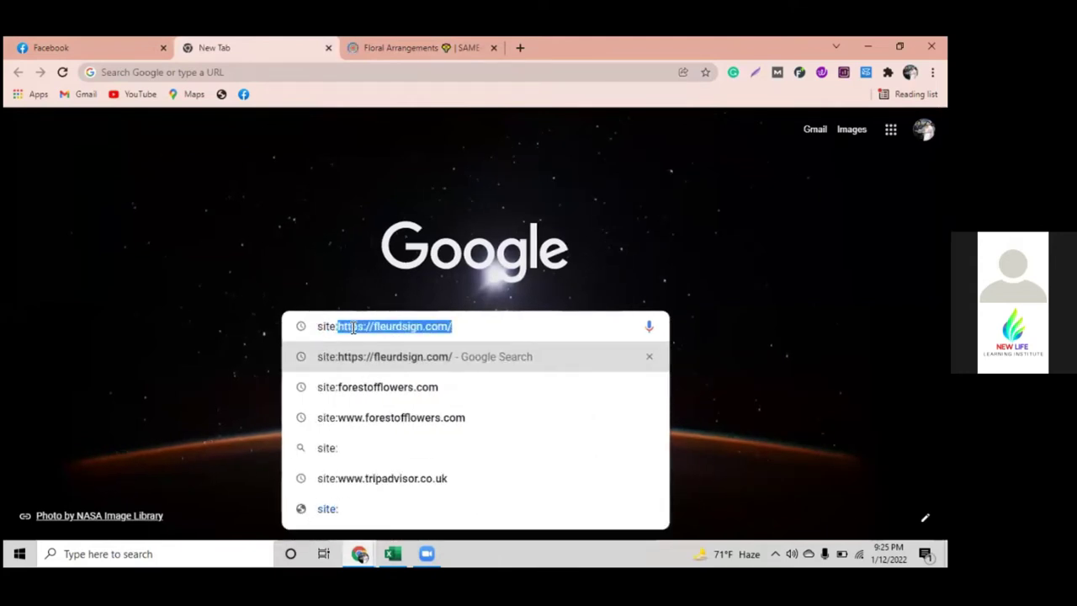
{"action": "key", "text": "BackSpace"}
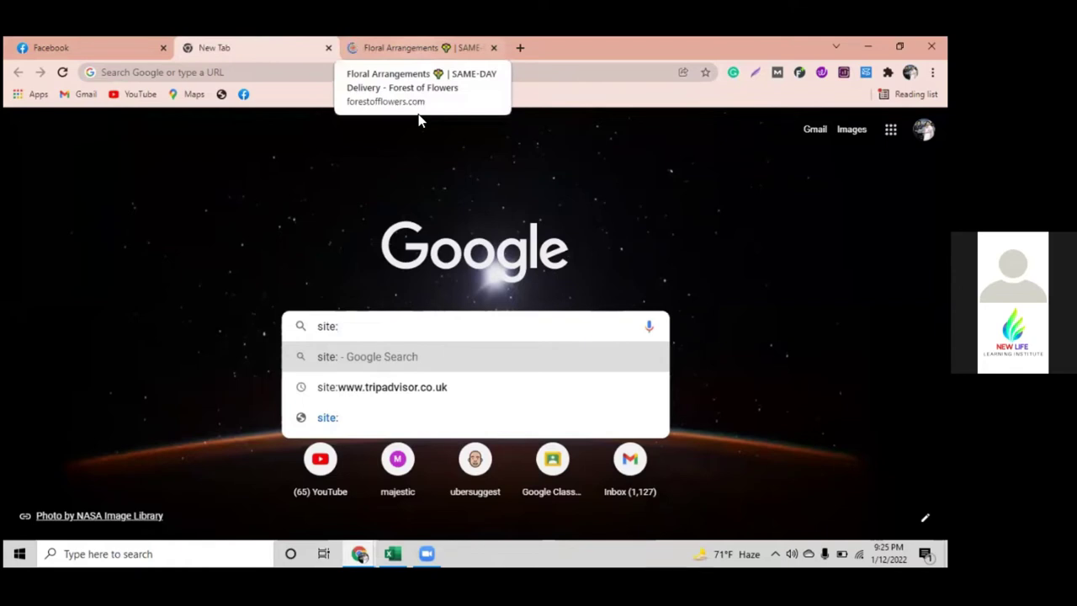
{"action": "key", "text": "ctrl+Tab"}
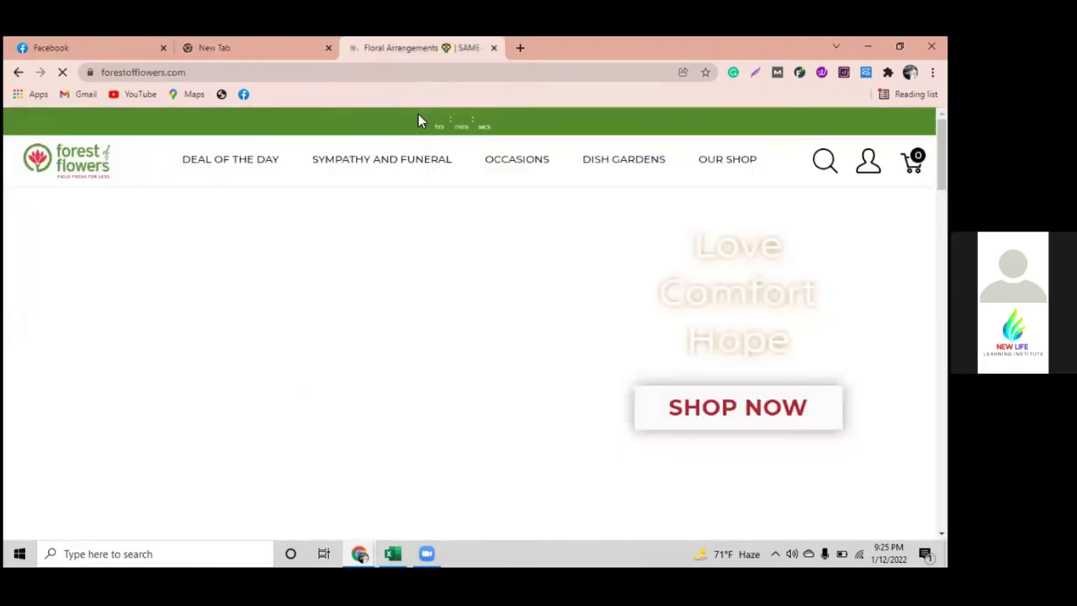
{"action": "left_click_drag", "start_coordinate": [277, 76], "coordinate": [156, 73]}
{"action": "key", "text": "ctrl+c"}
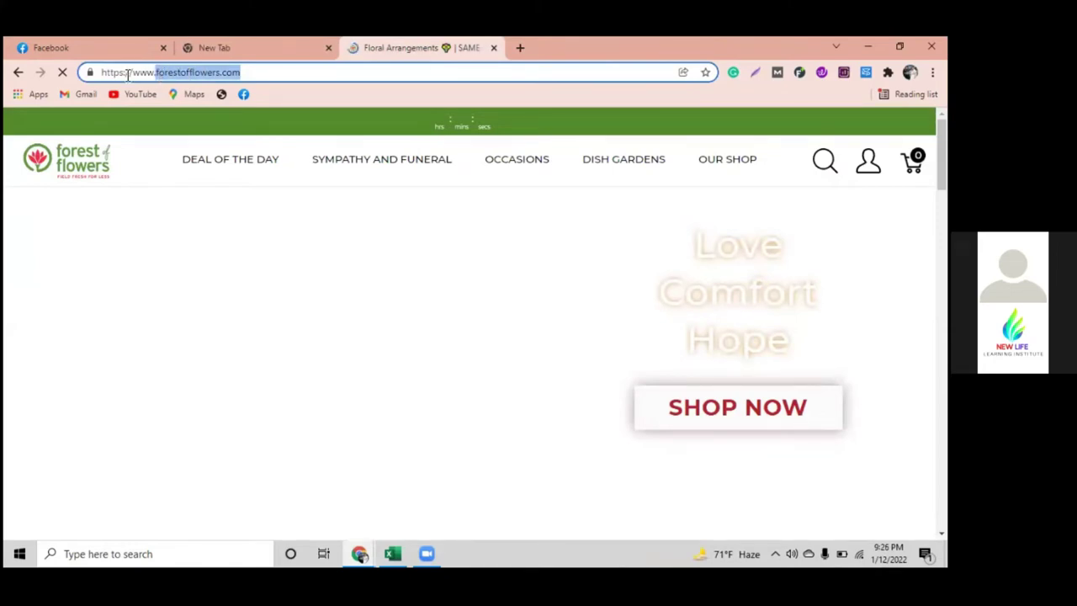
{"action": "left_click", "coordinate": [249, 41]}
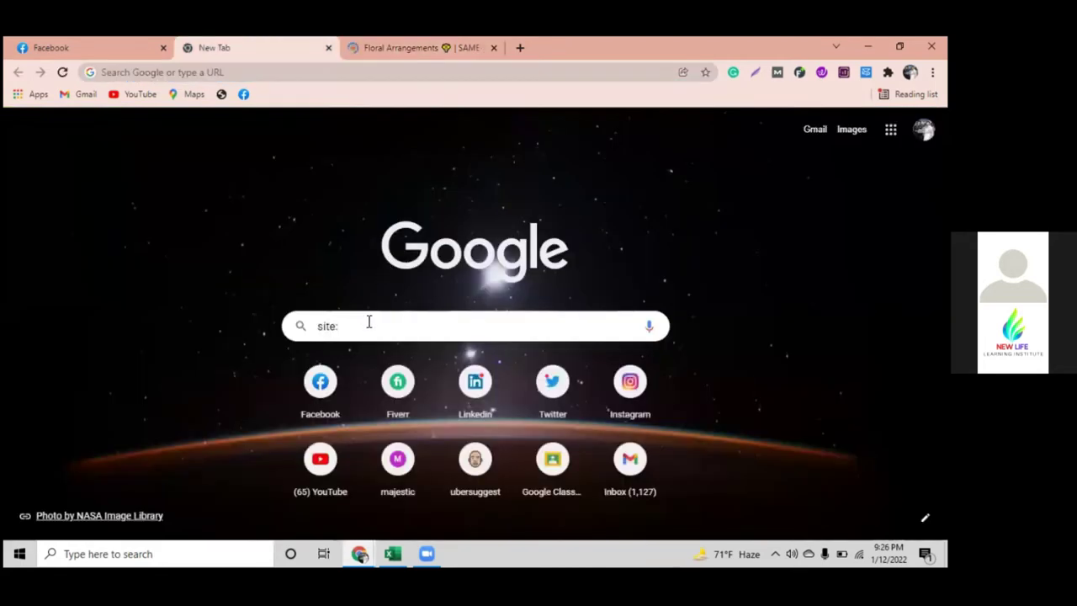
{"action": "key", "text": "ctrl+v"}
{"action": "key", "text": "Return"}
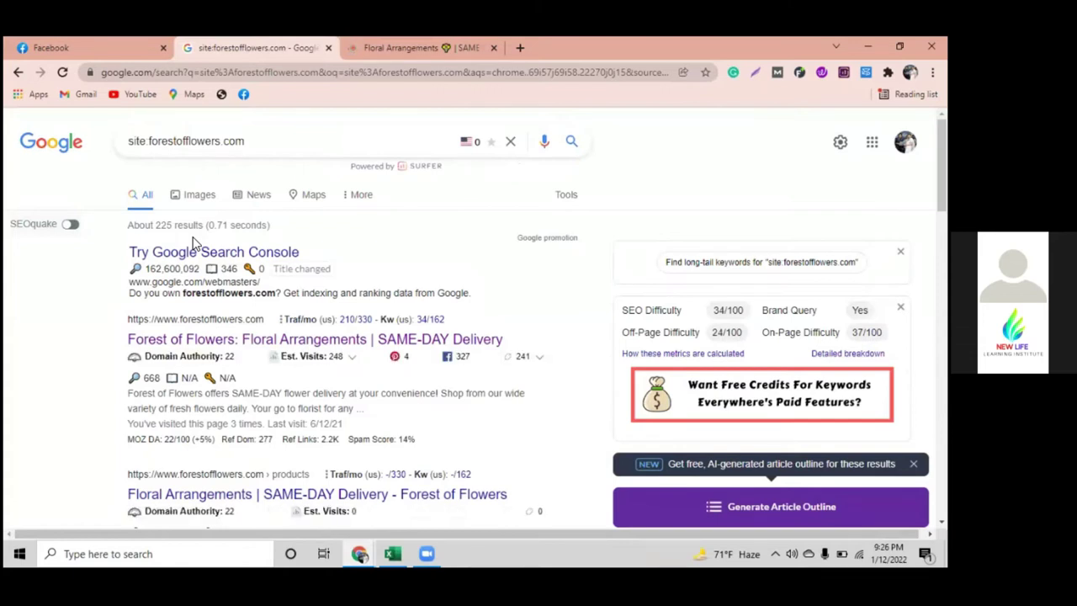
Highlight the domain part of the site: query to review the search syntax, and clear the selection.
{"action": "left_click", "coordinate": [148, 142]}
{"action": "left_click_drag", "start_coordinate": [148, 143], "coordinate": [262, 146]}
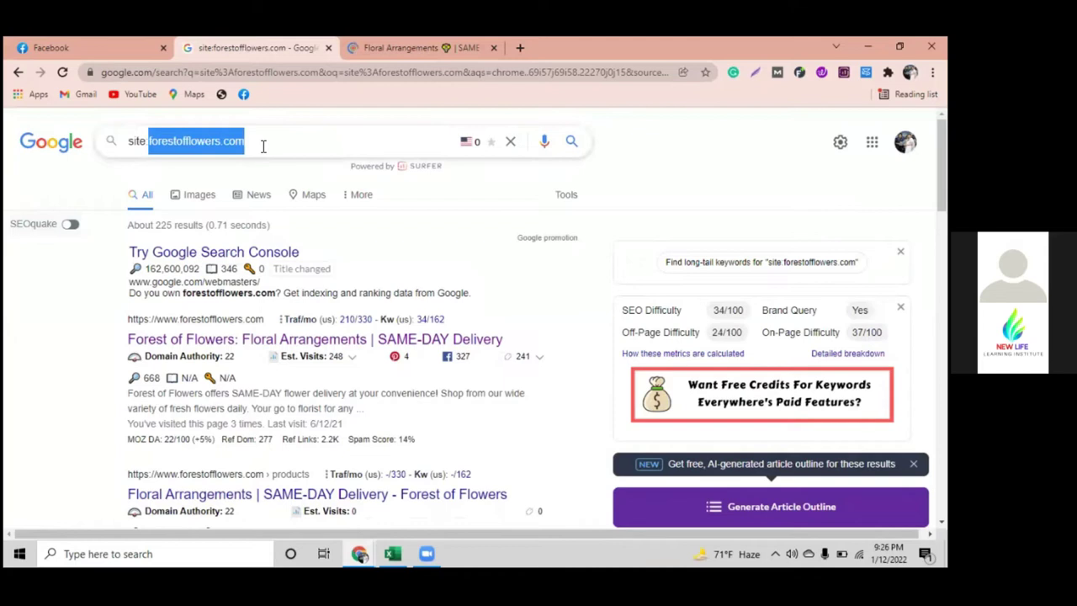
{"action": "left_click", "coordinate": [264, 146]}
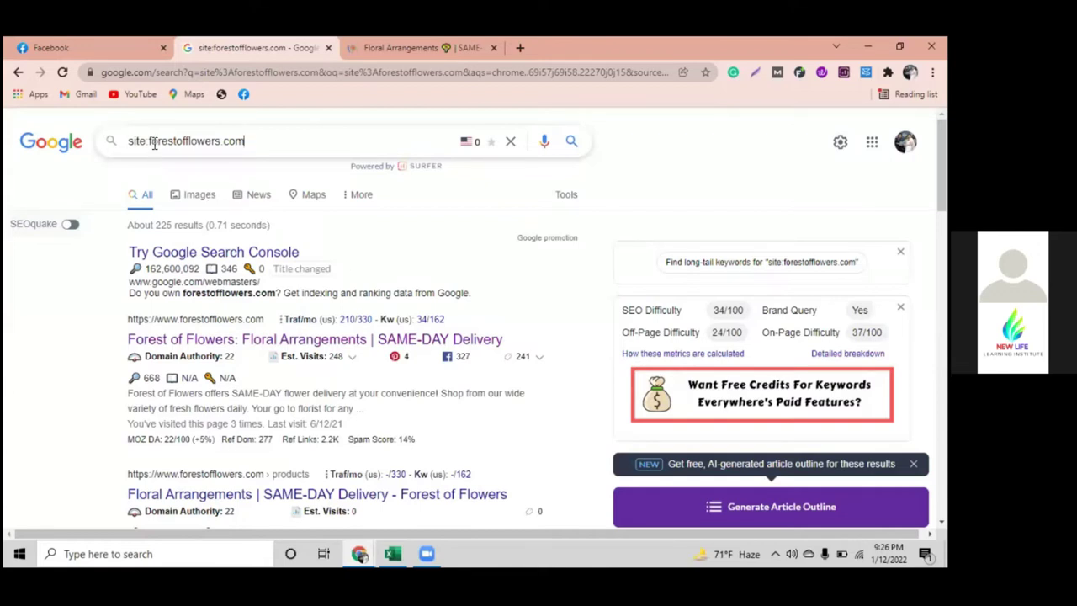
Highlight the domain in the site: query and switch to the forestofflowers.com tab to compare it with the site's address.
{"action": "left_click_drag", "start_coordinate": [151, 142], "coordinate": [266, 143]}
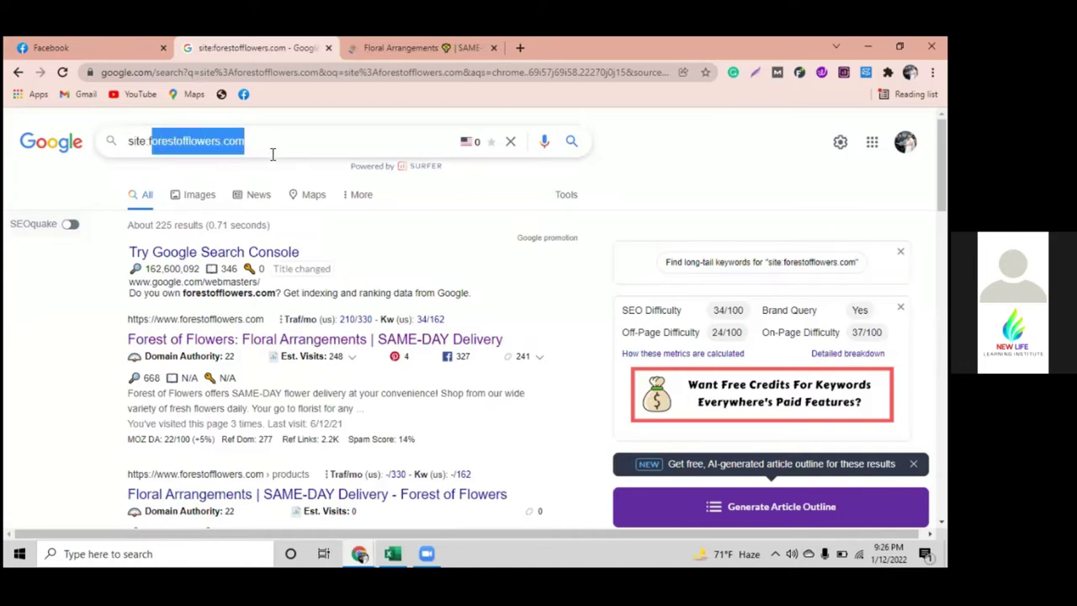
{"action": "key", "text": "ctrl+Tab"}
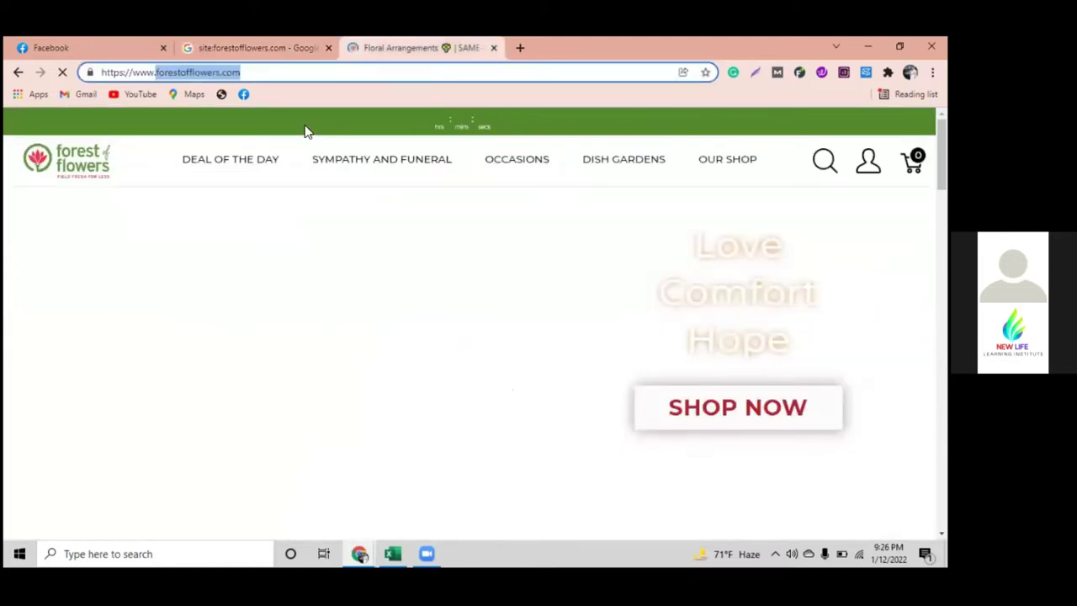
Switch to the SEO Audit Checklist workbook in Excel and go through its check items from Robots.txt down to Meta Title.
{"action": "left_click", "coordinate": [389, 551]}
{"action": "left_click", "coordinate": [368, 468]}
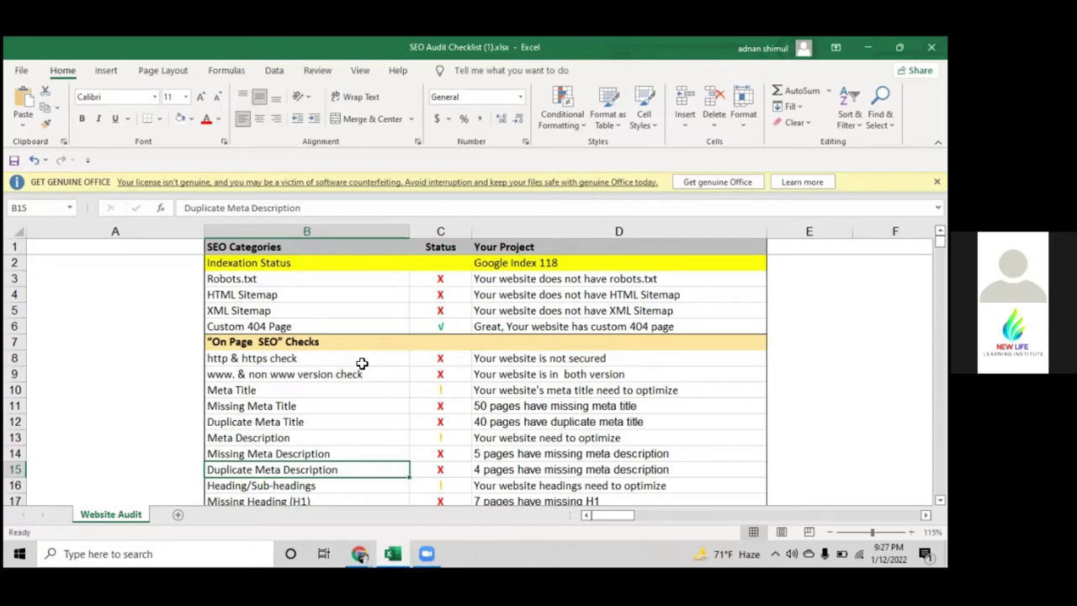
{"action": "left_click", "coordinate": [317, 282]}
{"action": "left_click", "coordinate": [306, 294]}
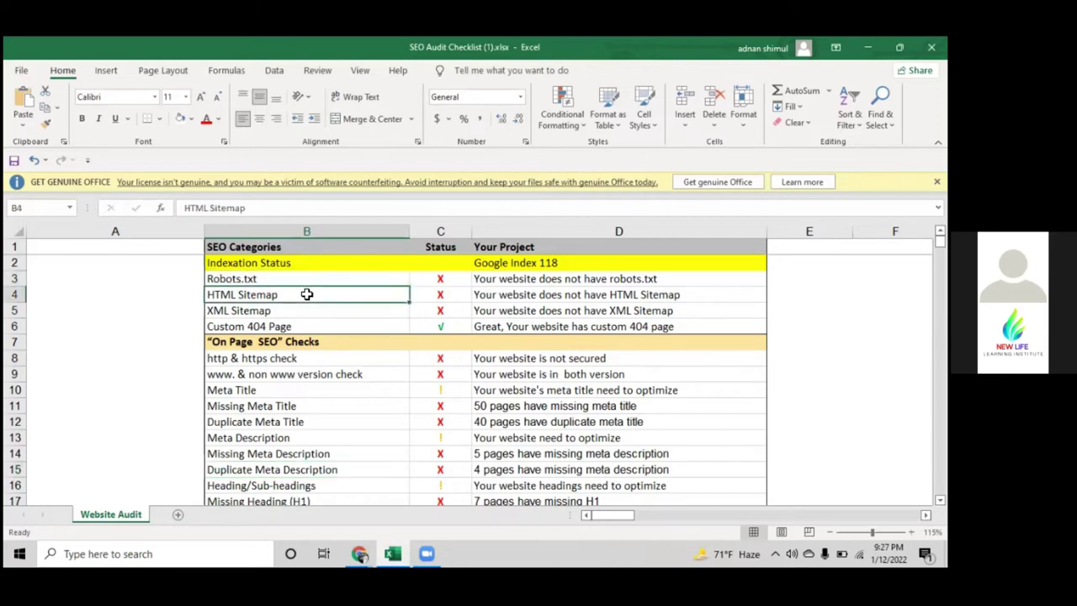
{"action": "left_click", "coordinate": [305, 280]}
{"action": "left_click", "coordinate": [304, 300]}
{"action": "left_click", "coordinate": [302, 309]}
{"action": "left_click", "coordinate": [307, 328]}
{"action": "left_click", "coordinate": [309, 363]}
{"action": "left_click", "coordinate": [307, 375]}
{"action": "left_click", "coordinate": [309, 391]}
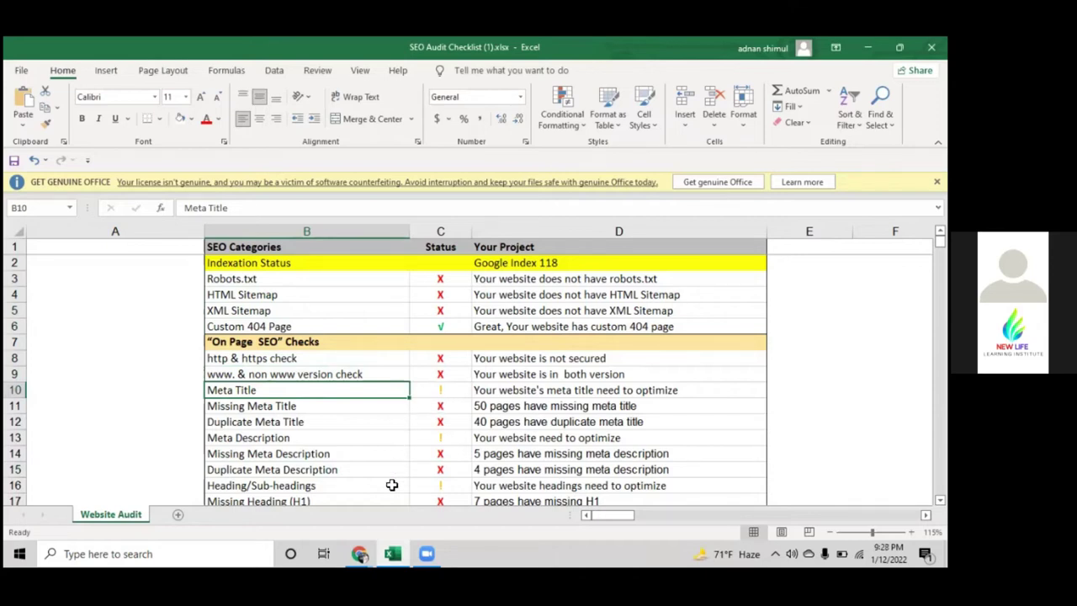
Switch to the Chrome window with the flower shop site and search Google for "google starter guide" in a new tab.
{"action": "mouse_move", "coordinate": [359, 551]}
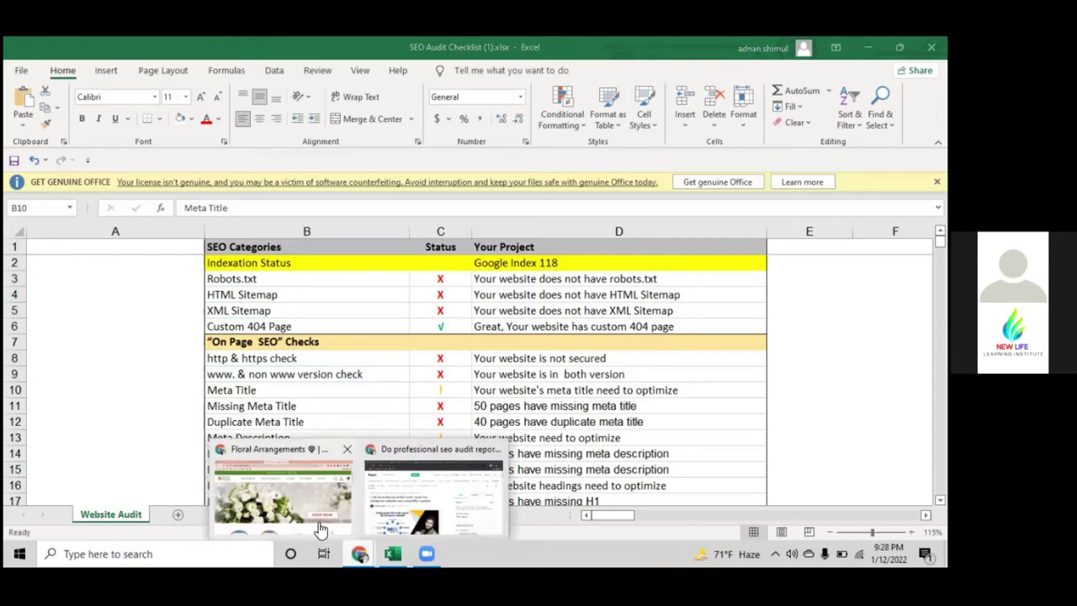
{"action": "left_click", "coordinate": [277, 487]}
{"action": "key", "text": "ctrl+t"}
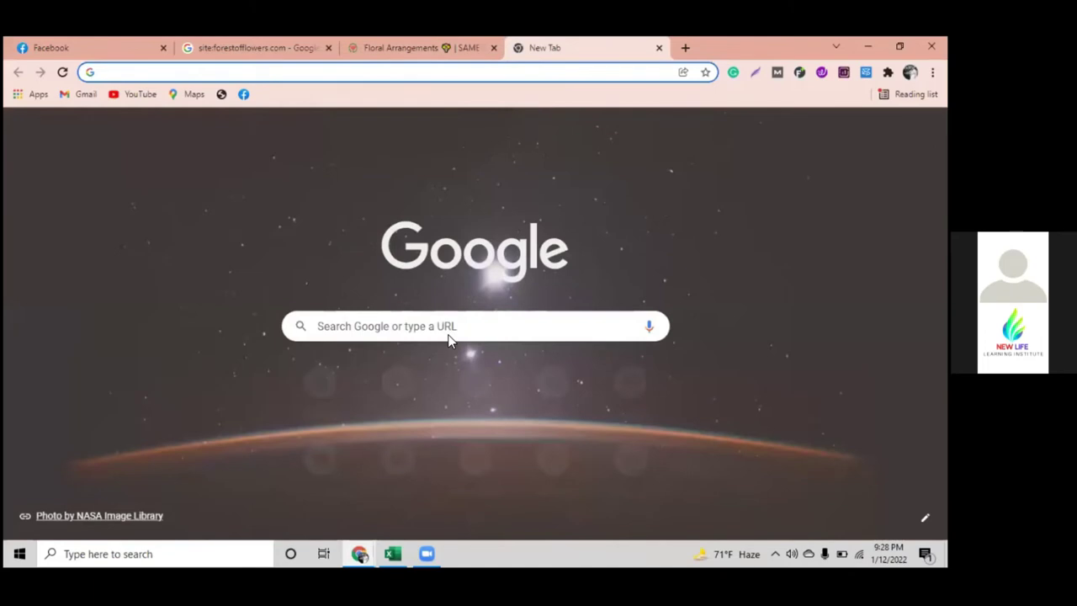
{"action": "left_click", "coordinate": [448, 337]}
{"action": "type", "text": "gooogle star"}
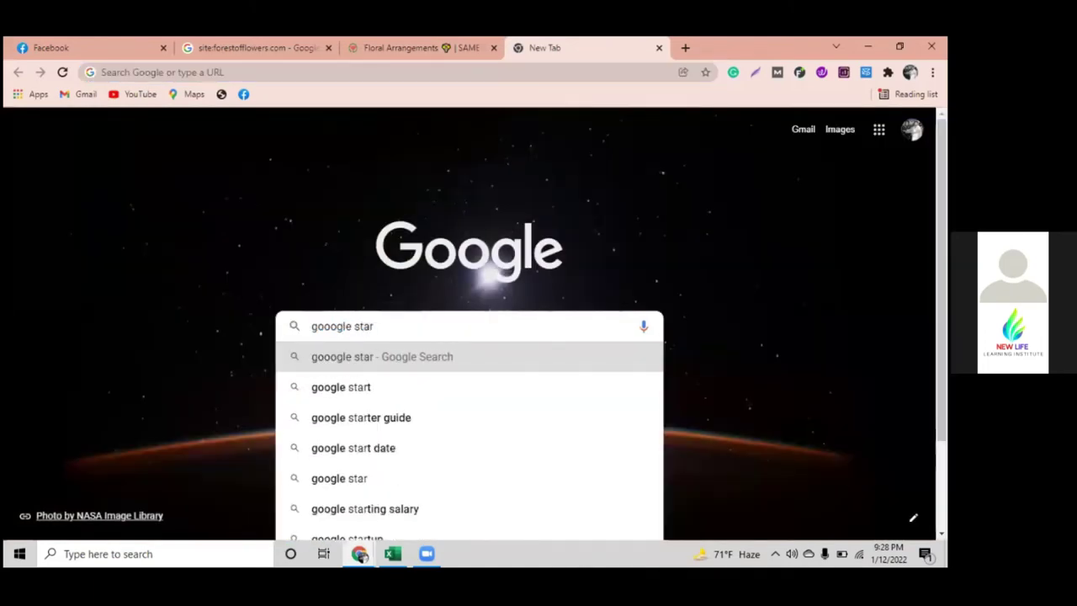
{"action": "left_click", "coordinate": [410, 427]}
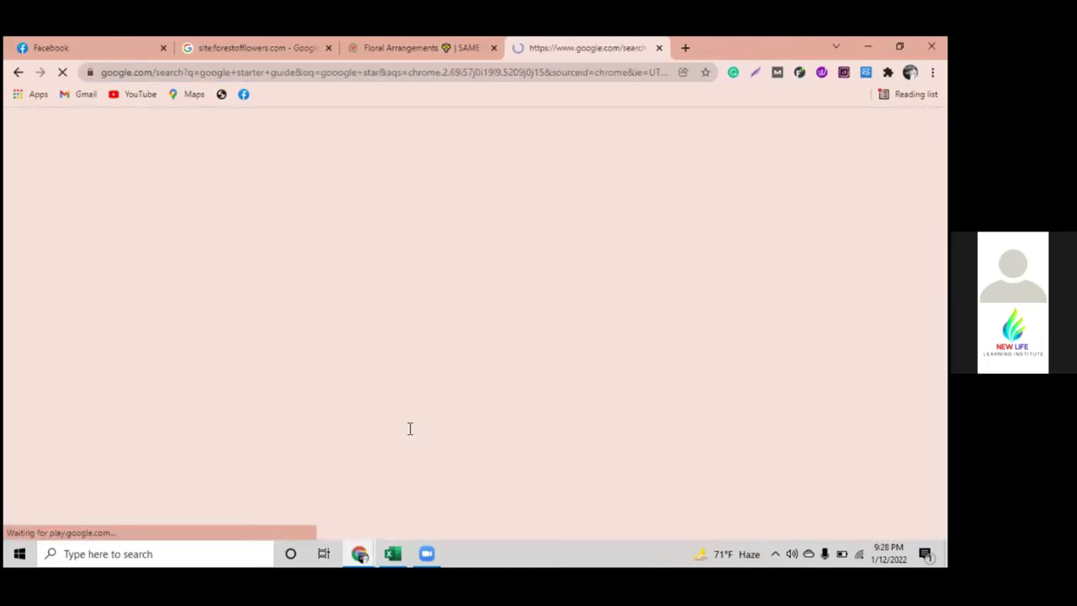
Look through the search results and open the Search Engine Optimization (SEO) Starter Guide from developers.google.com.
{"action": "scroll", "coordinate": [107, 357], "scroll_direction": "down", "scroll_amount": 5}
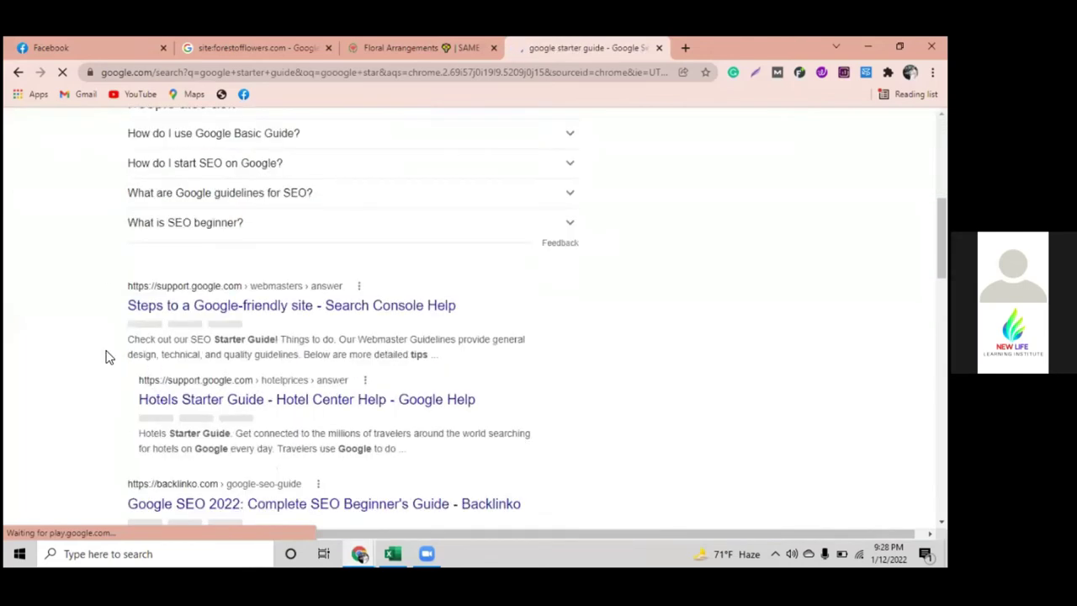
{"action": "scroll", "coordinate": [141, 303], "scroll_direction": "up", "scroll_amount": 2}
{"action": "scroll", "coordinate": [142, 303], "scroll_direction": "up", "scroll_amount": 5}
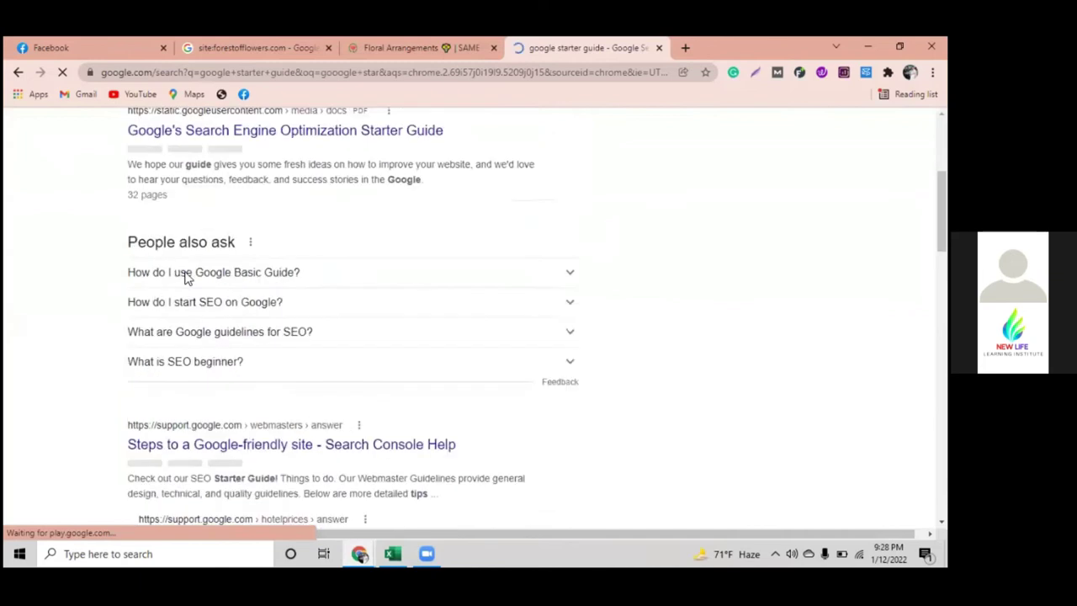
{"action": "scroll", "coordinate": [134, 328], "scroll_direction": "up", "scroll_amount": 2}
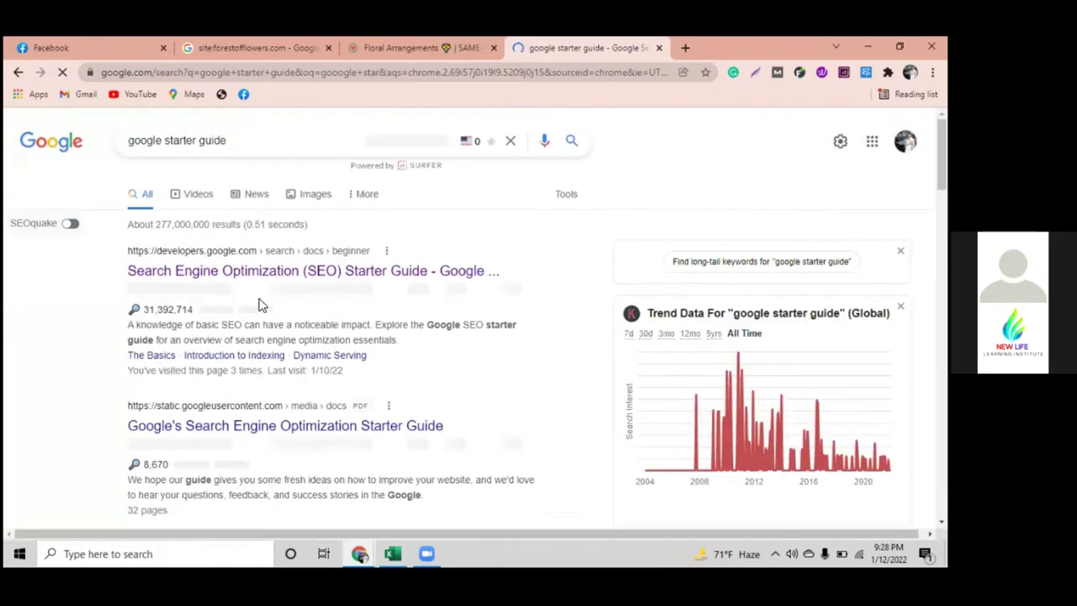
{"action": "scroll", "coordinate": [246, 275], "scroll_direction": "down", "scroll_amount": 4}
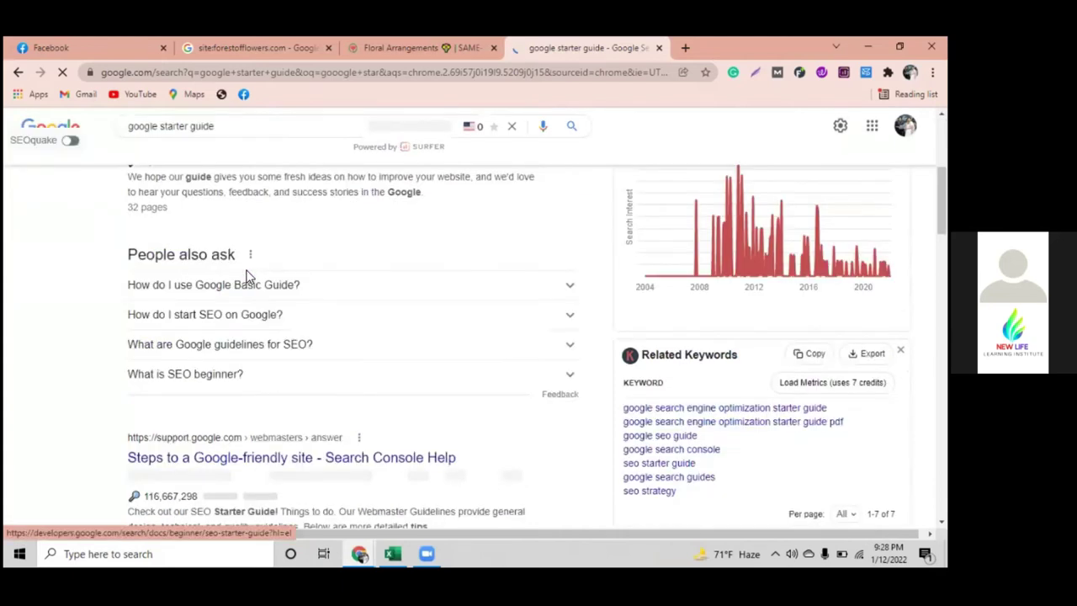
{"action": "scroll", "coordinate": [248, 276], "scroll_direction": "up", "scroll_amount": 3}
{"action": "scroll", "coordinate": [248, 276], "scroll_direction": "up", "scroll_amount": 2}
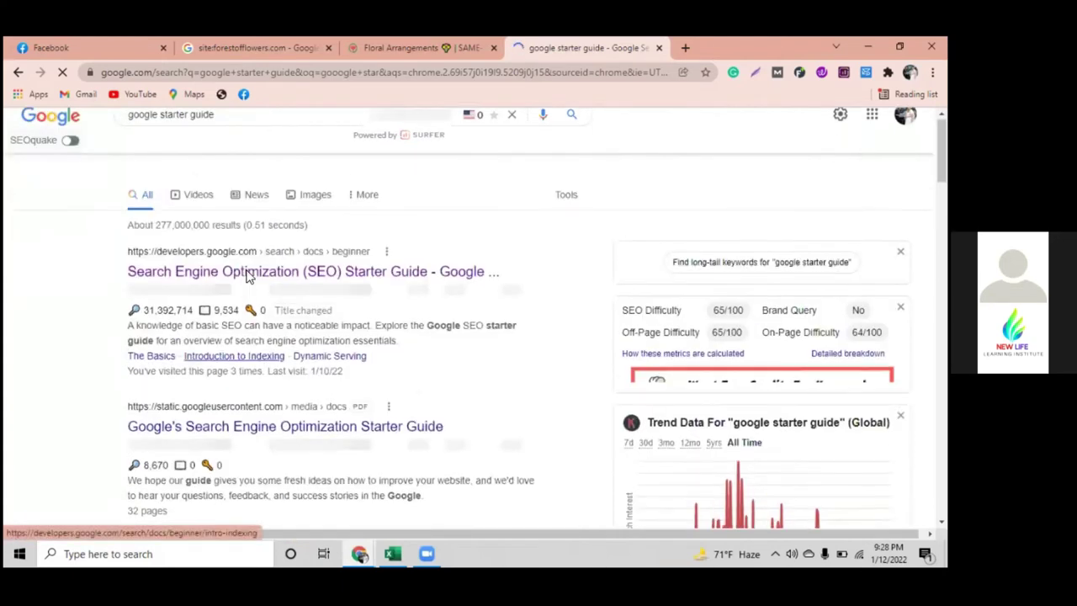
{"action": "left_click", "coordinate": [248, 276]}
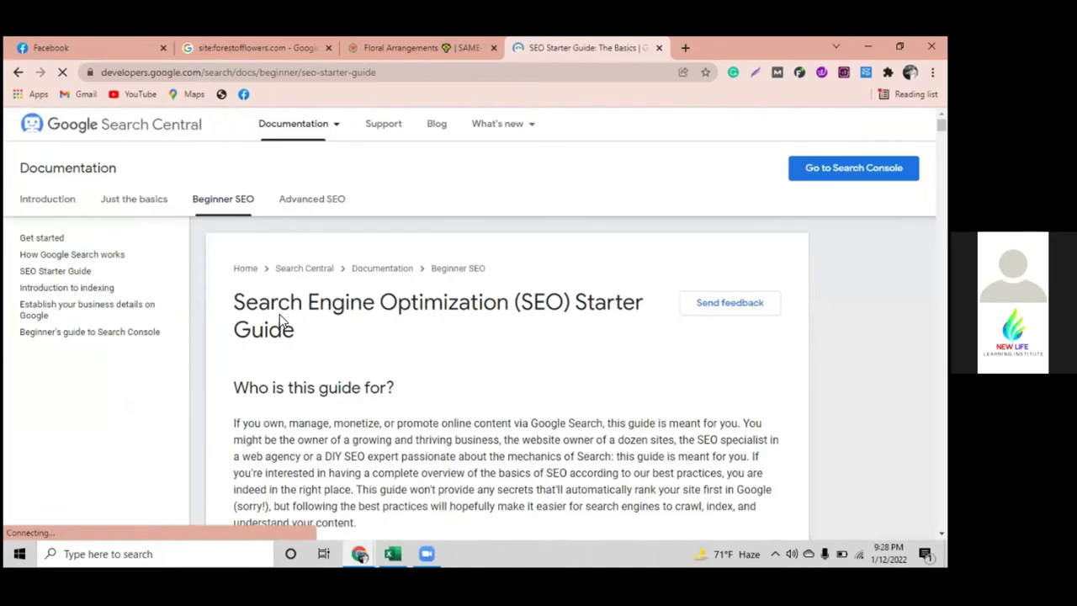
Skim the SEO Starter Guide's opening sections on the glossary, getting a site on Google, hiring an SEO expert and robots.txt.
{"action": "scroll", "coordinate": [223, 452], "scroll_direction": "down", "scroll_amount": 4}
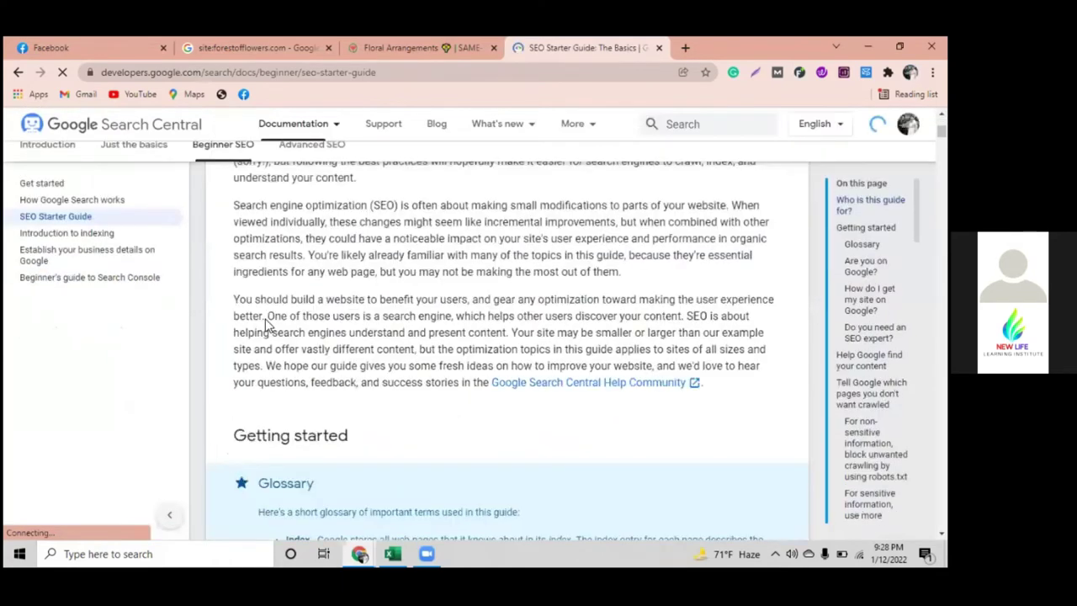
{"action": "scroll", "coordinate": [328, 279], "scroll_direction": "down", "scroll_amount": 4}
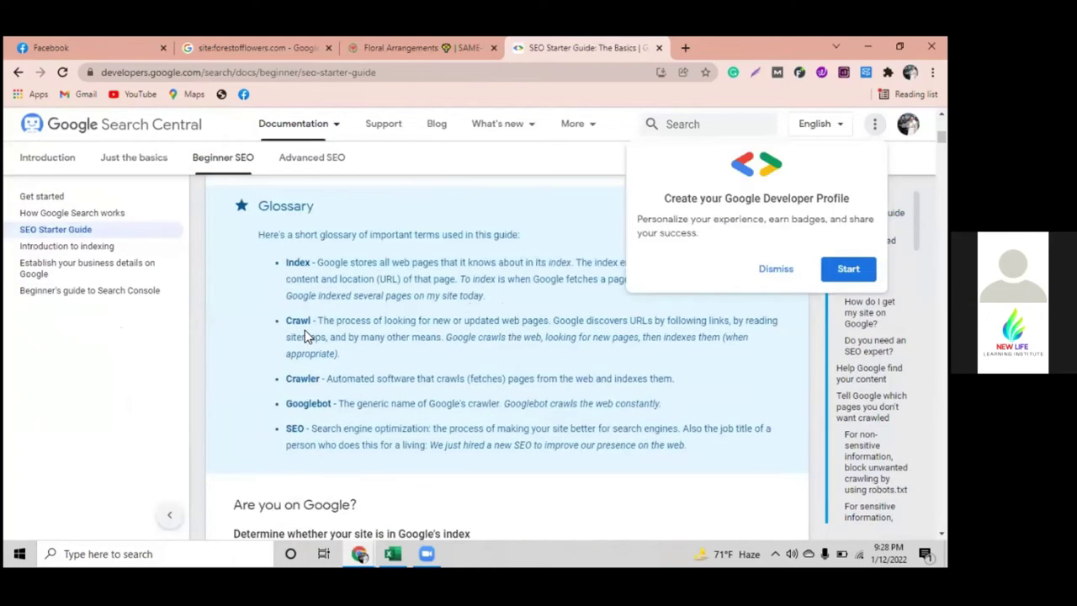
{"action": "scroll", "coordinate": [310, 337], "scroll_direction": "down", "scroll_amount": 1}
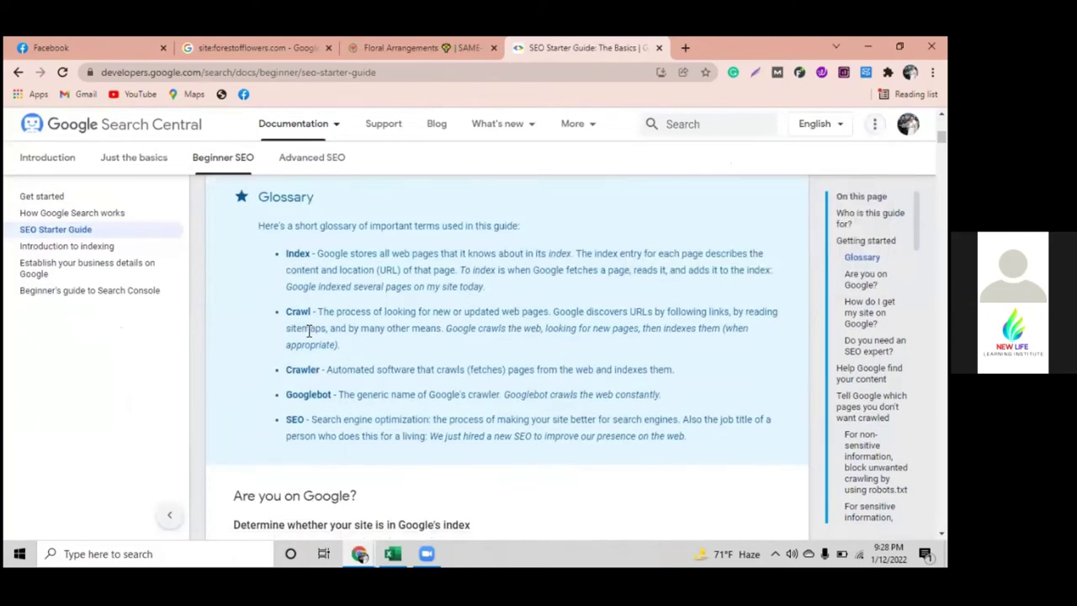
{"action": "scroll", "coordinate": [296, 345], "scroll_direction": "down", "scroll_amount": 2}
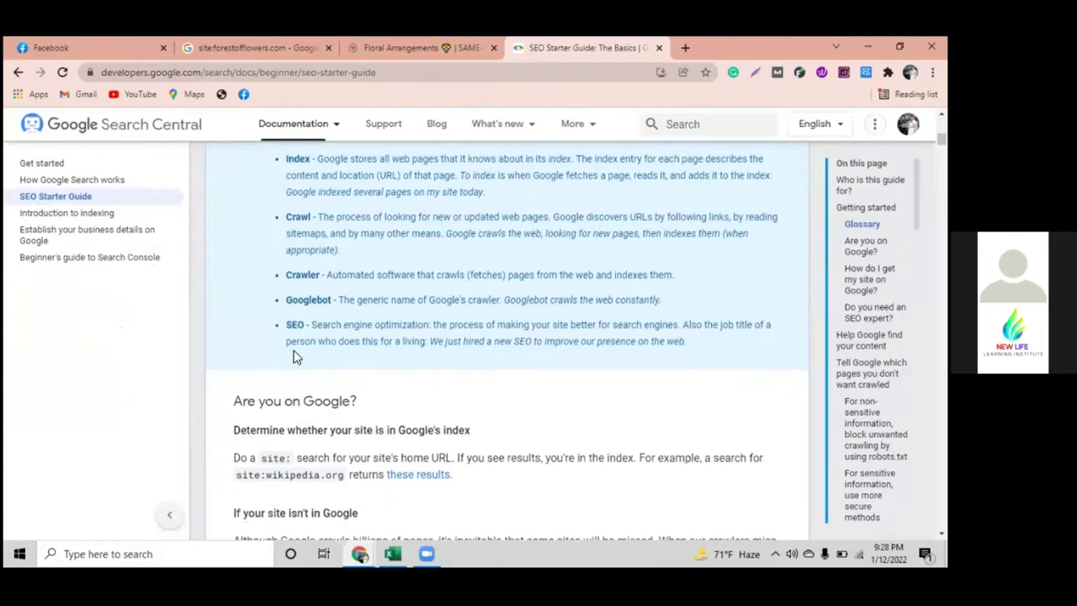
{"action": "scroll", "coordinate": [298, 378], "scroll_direction": "down", "scroll_amount": 5}
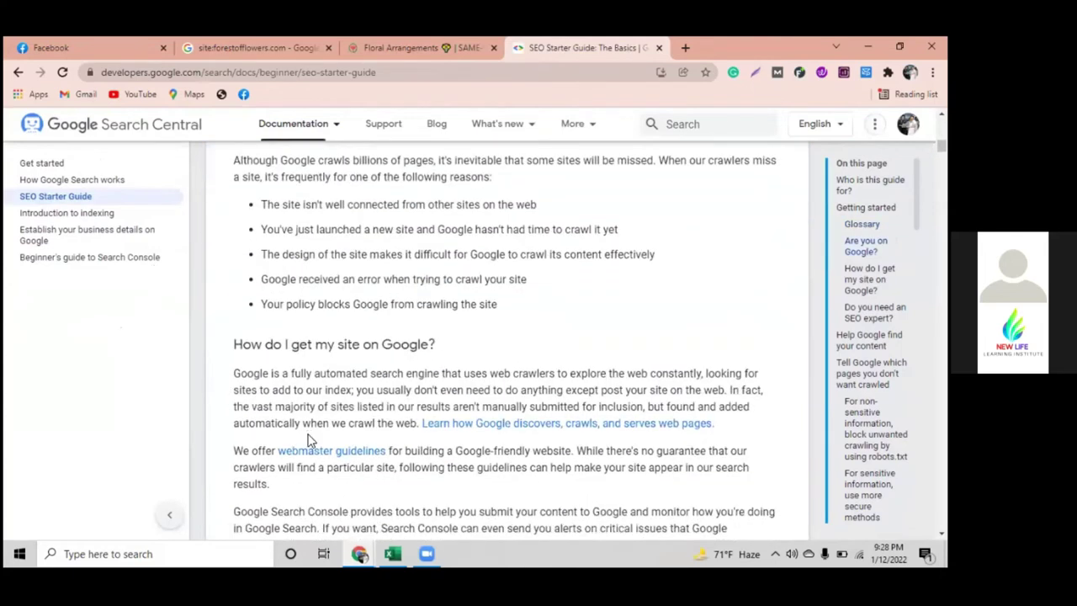
{"action": "scroll", "coordinate": [309, 440], "scroll_direction": "down", "scroll_amount": 4}
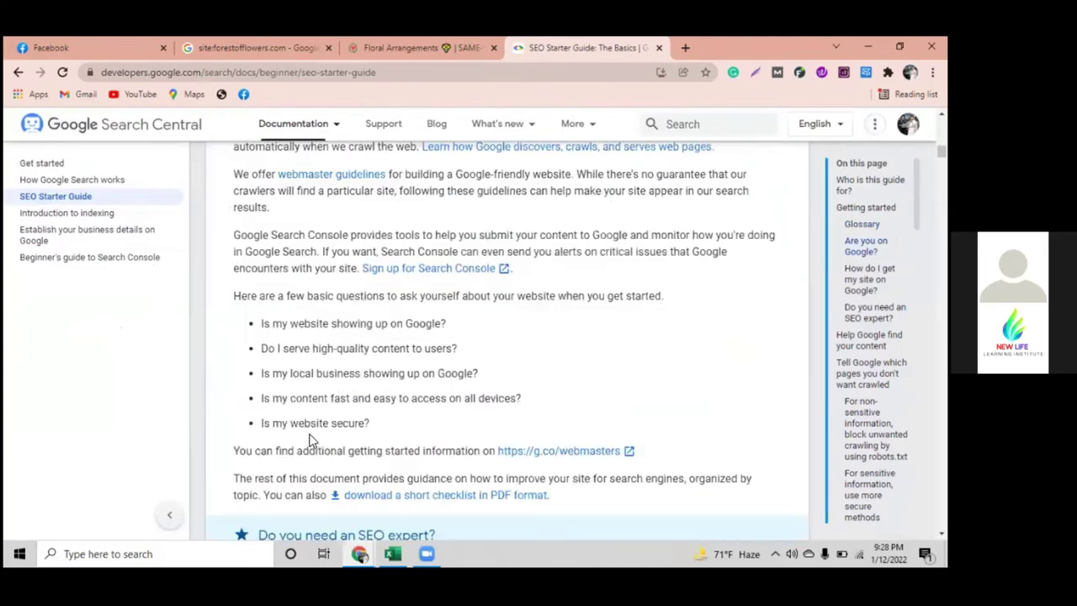
{"action": "scroll", "coordinate": [309, 440], "scroll_direction": "down", "scroll_amount": 7}
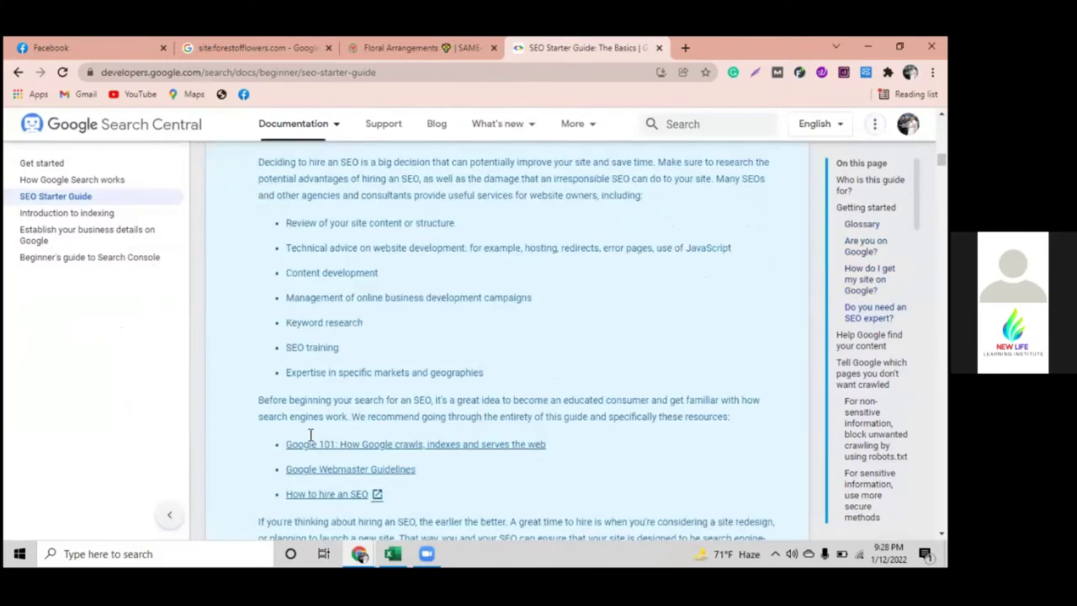
{"action": "scroll", "coordinate": [311, 435], "scroll_direction": "down", "scroll_amount": 12}
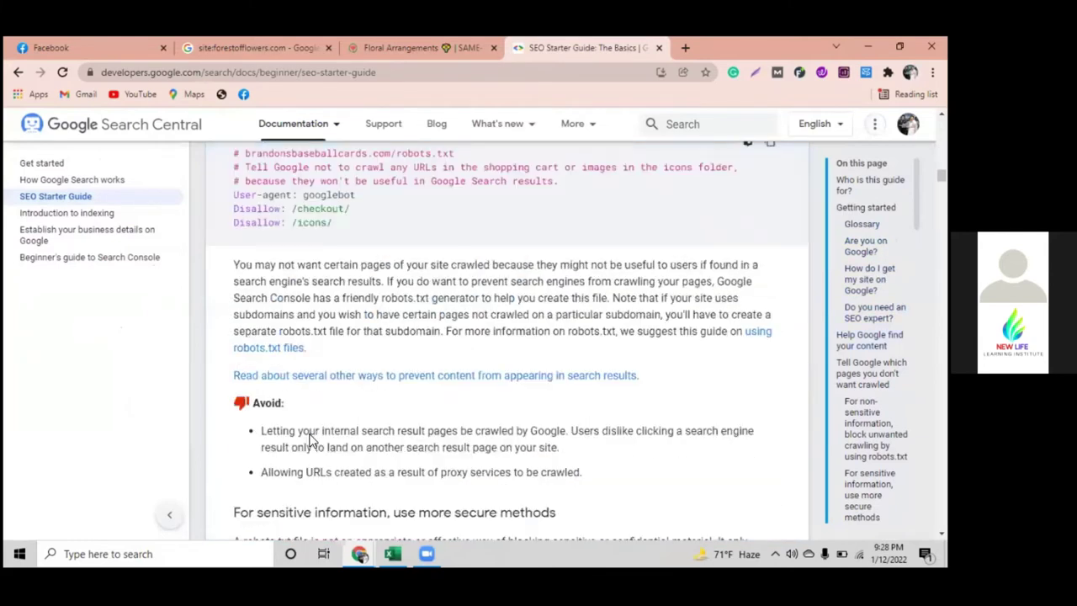
{"action": "scroll", "coordinate": [312, 412], "scroll_direction": "down", "scroll_amount": 7}
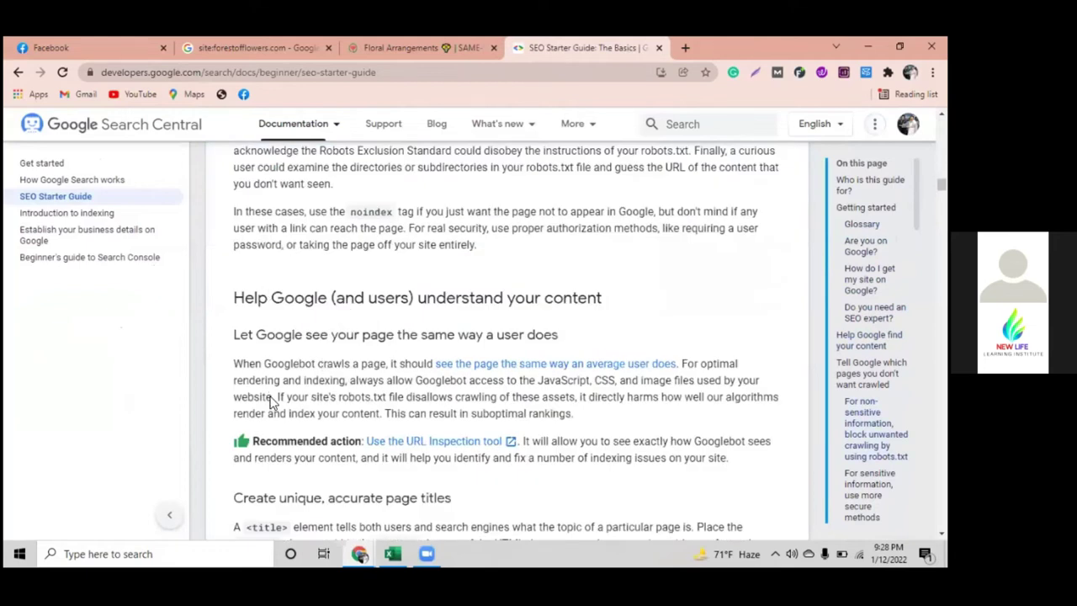
Examine the guide's advice on page titles, meta descriptions, heading tags, structured data, image alt text and link anchor text.
{"action": "scroll", "coordinate": [276, 409], "scroll_direction": "down", "scroll_amount": 3}
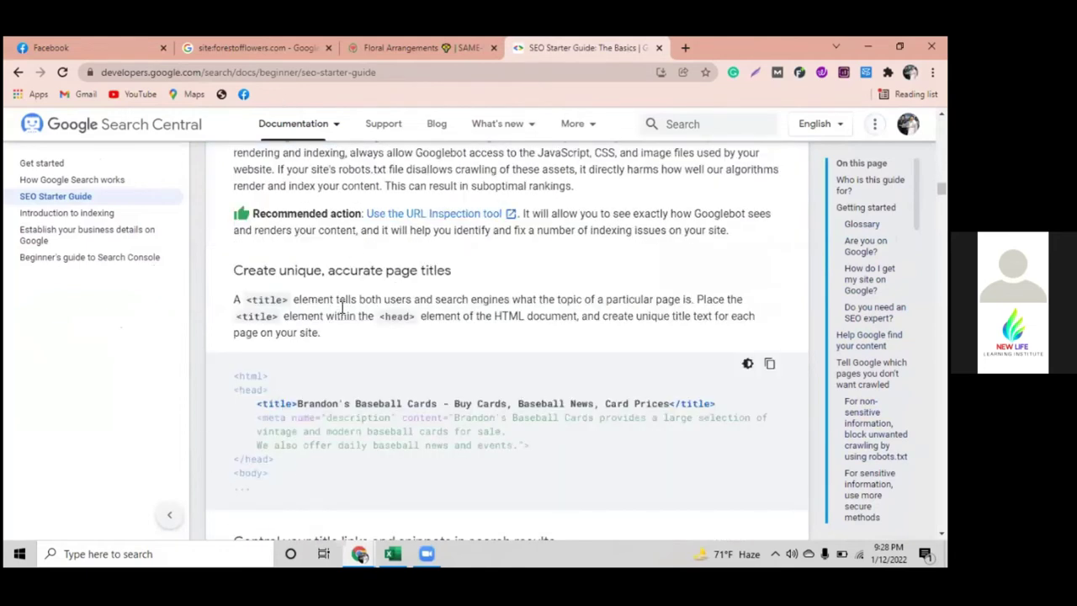
{"action": "scroll", "coordinate": [262, 454], "scroll_direction": "down", "scroll_amount": 5}
{"action": "scroll", "coordinate": [263, 454], "scroll_direction": "down", "scroll_amount": 1}
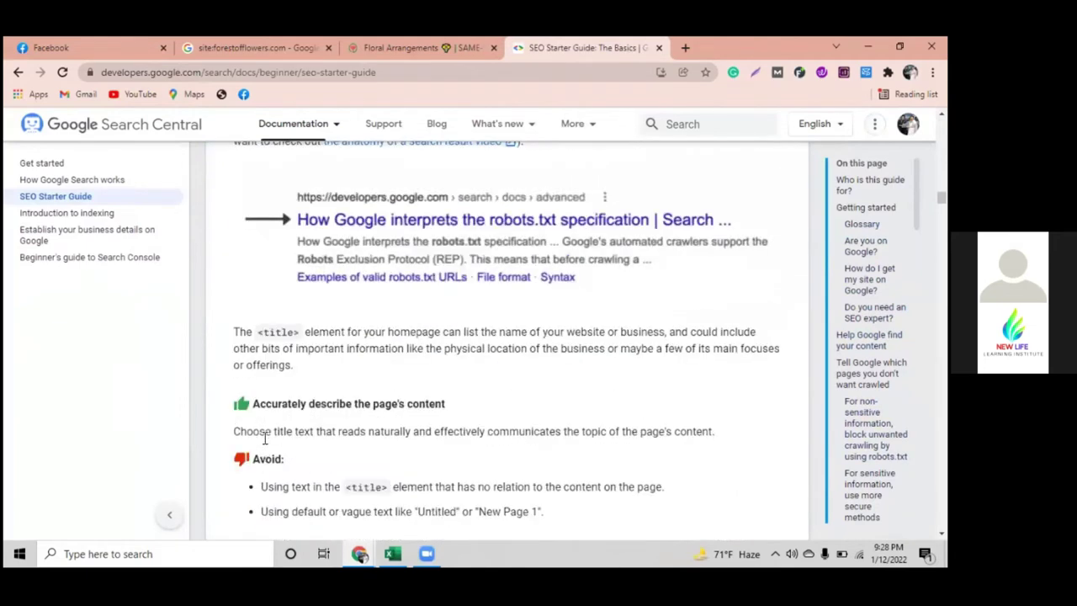
{"action": "scroll", "coordinate": [262, 454], "scroll_direction": "down", "scroll_amount": 2}
{"action": "scroll", "coordinate": [262, 439], "scroll_direction": "down", "scroll_amount": 3}
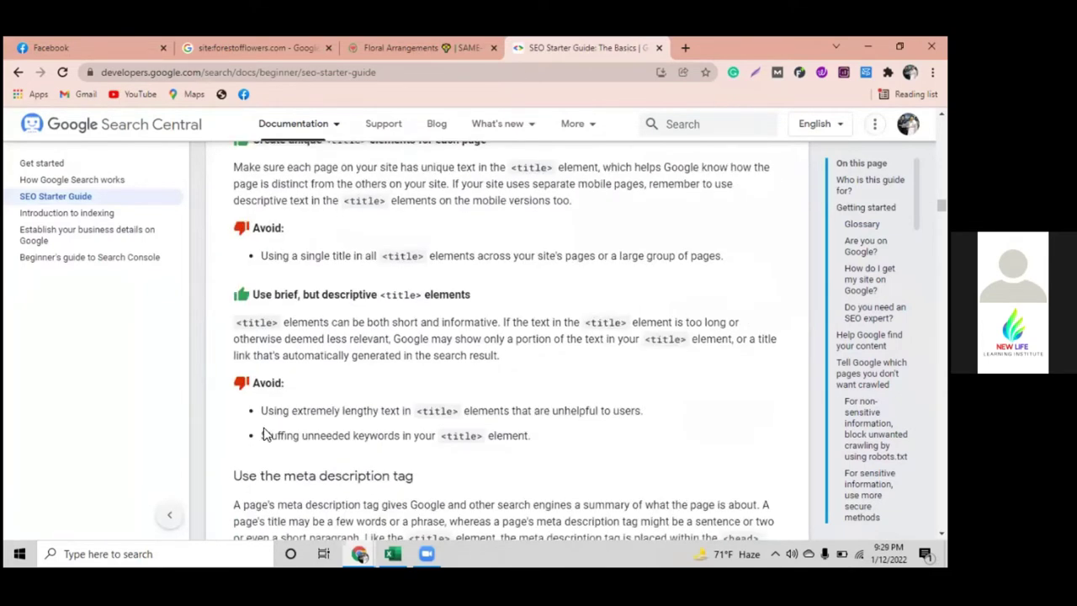
{"action": "scroll", "coordinate": [262, 435], "scroll_direction": "down", "scroll_amount": 6}
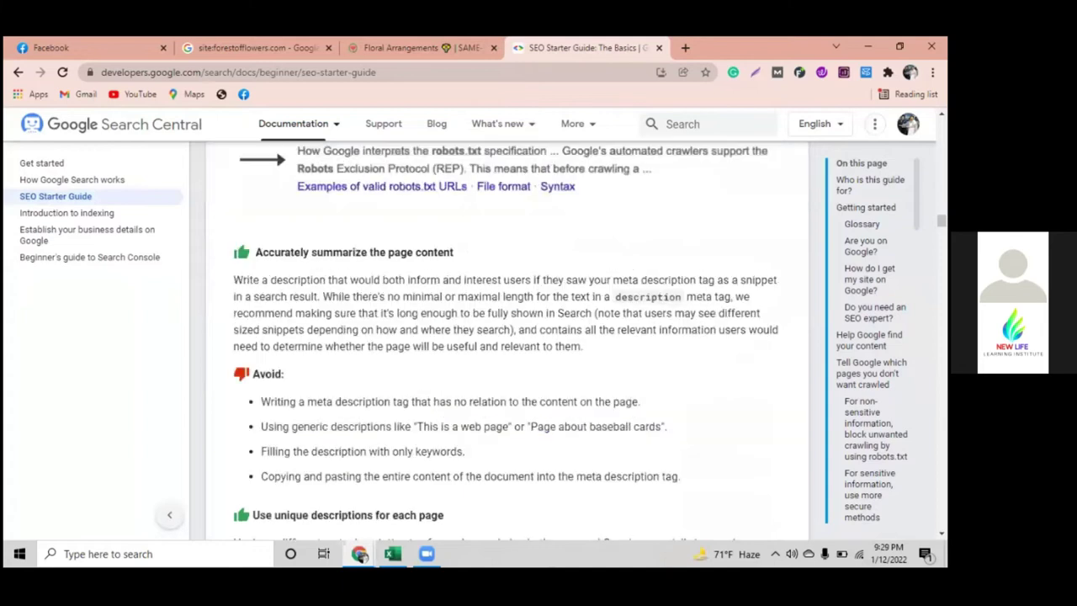
{"action": "scroll", "coordinate": [505, 341], "scroll_direction": "down", "scroll_amount": 4}
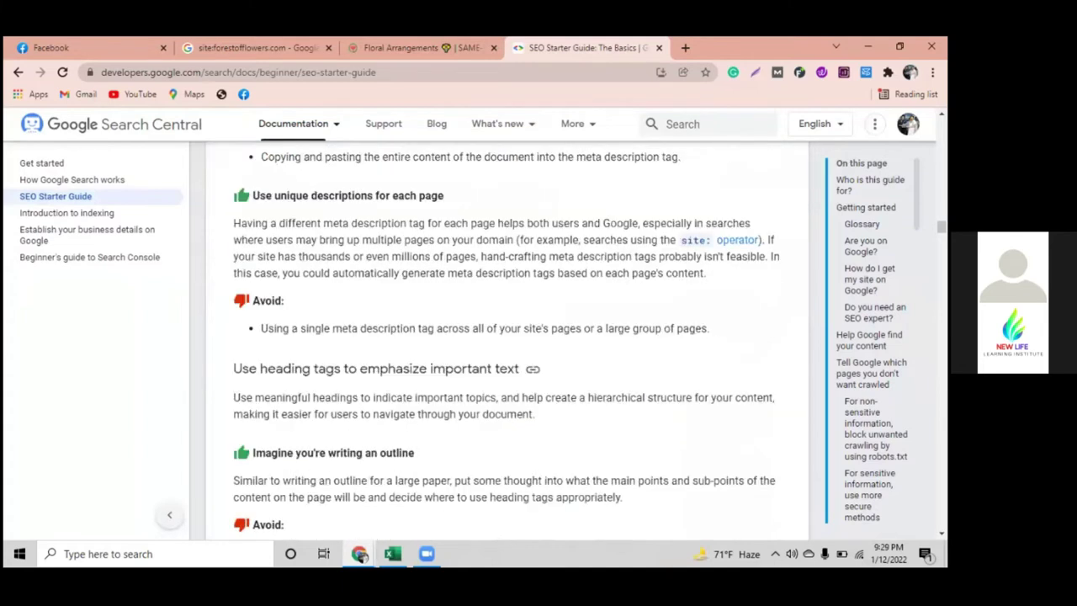
{"action": "scroll", "coordinate": [505, 340], "scroll_direction": "down", "scroll_amount": 7}
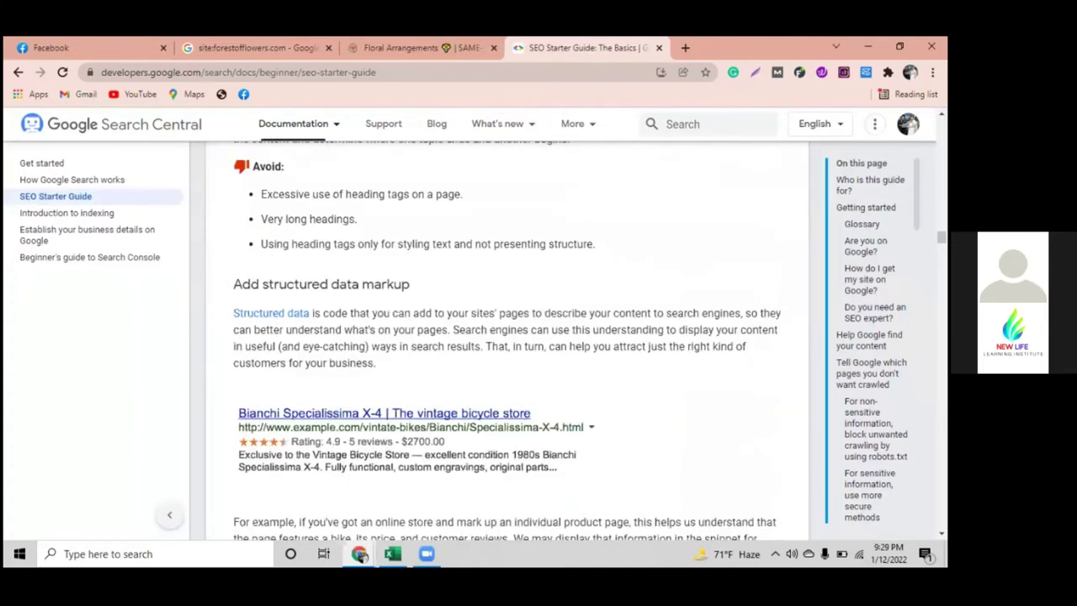
{"action": "scroll", "coordinate": [504, 341], "scroll_direction": "down", "scroll_amount": 20}
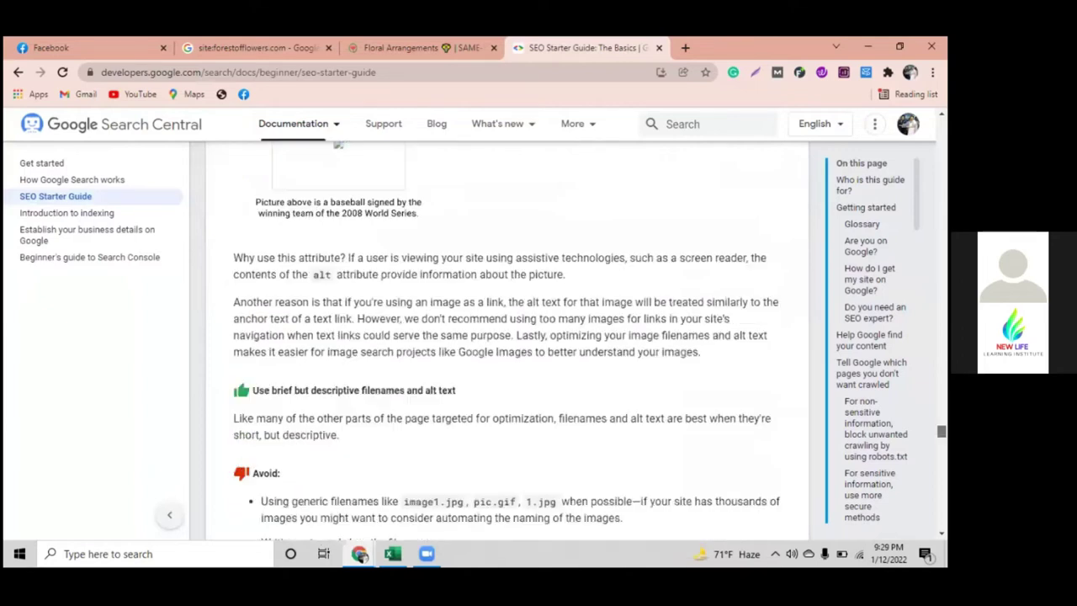
{"action": "scroll", "coordinate": [504, 340], "scroll_direction": "down", "scroll_amount": 6}
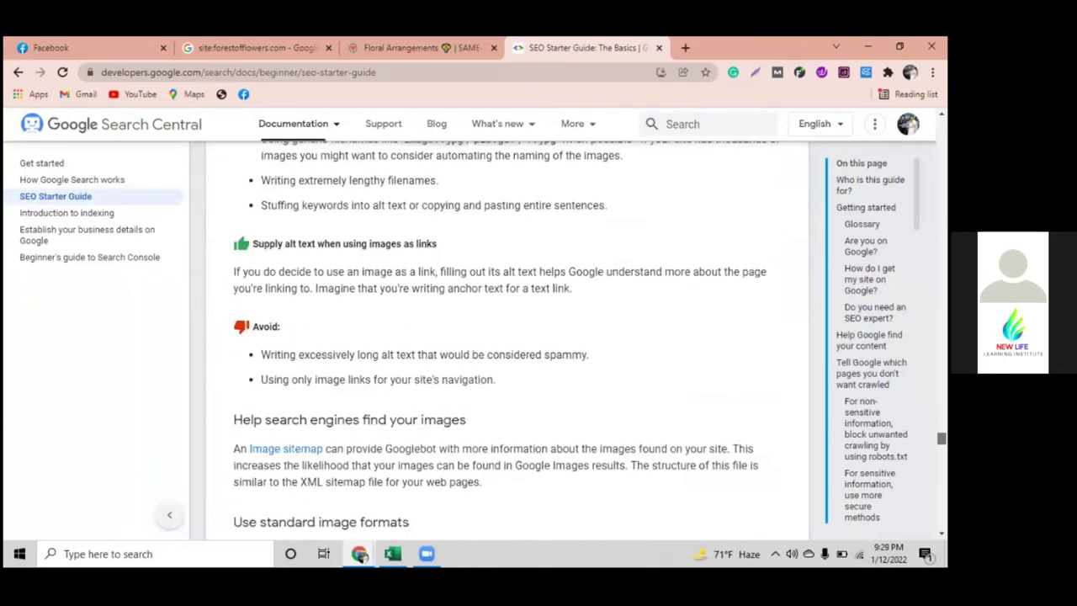
{"action": "scroll", "coordinate": [505, 353], "scroll_direction": "up", "scroll_amount": 6}
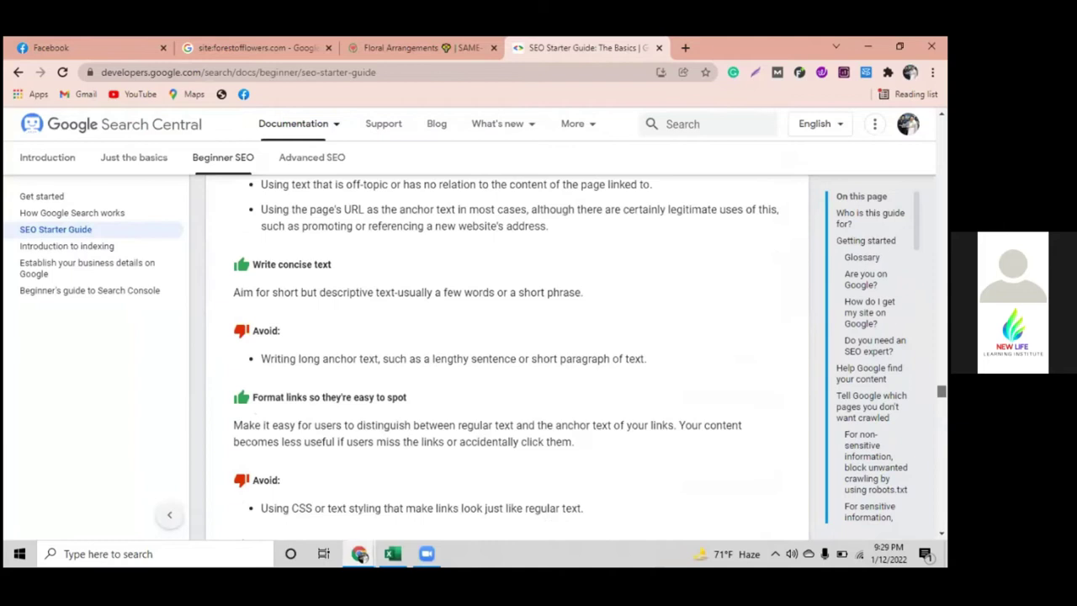
{"action": "scroll", "coordinate": [505, 353], "scroll_direction": "up", "scroll_amount": 3}
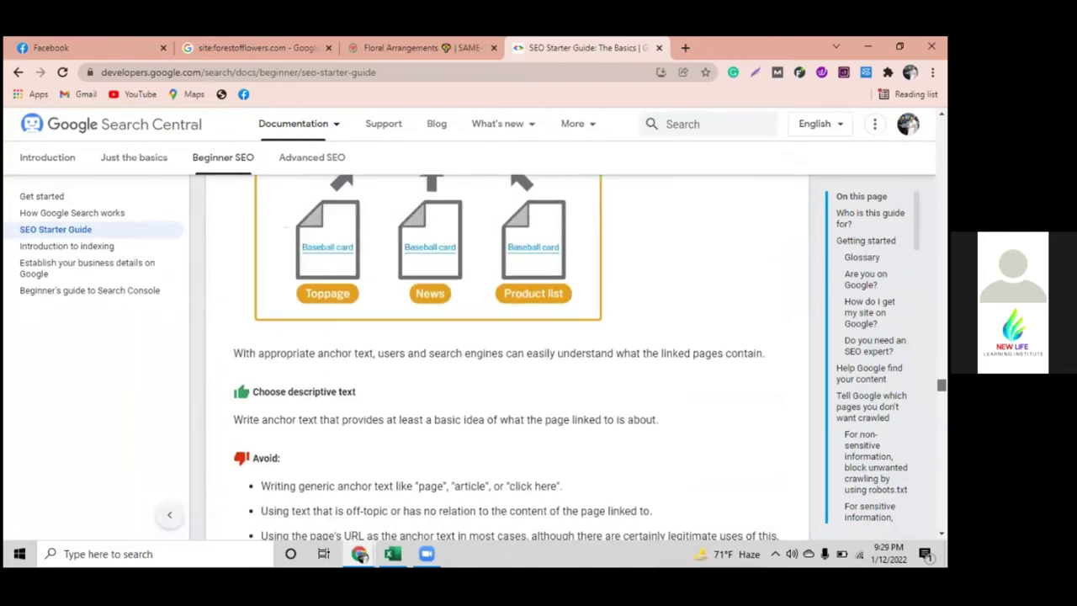
{"action": "scroll", "coordinate": [337, 205], "scroll_direction": "up", "scroll_amount": 2}
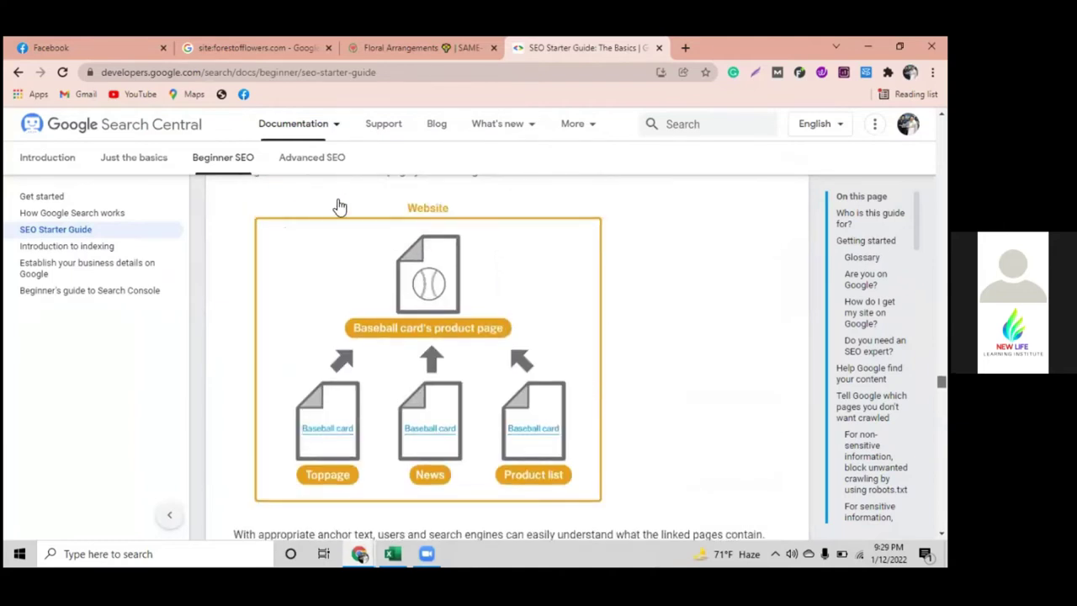
Skim the guide's nofollow advice and the Advanced SEO page on duplicate content, robots.txt, user experience and mobile considerations.
{"action": "scroll", "coordinate": [338, 210], "scroll_direction": "down", "scroll_amount": 5}
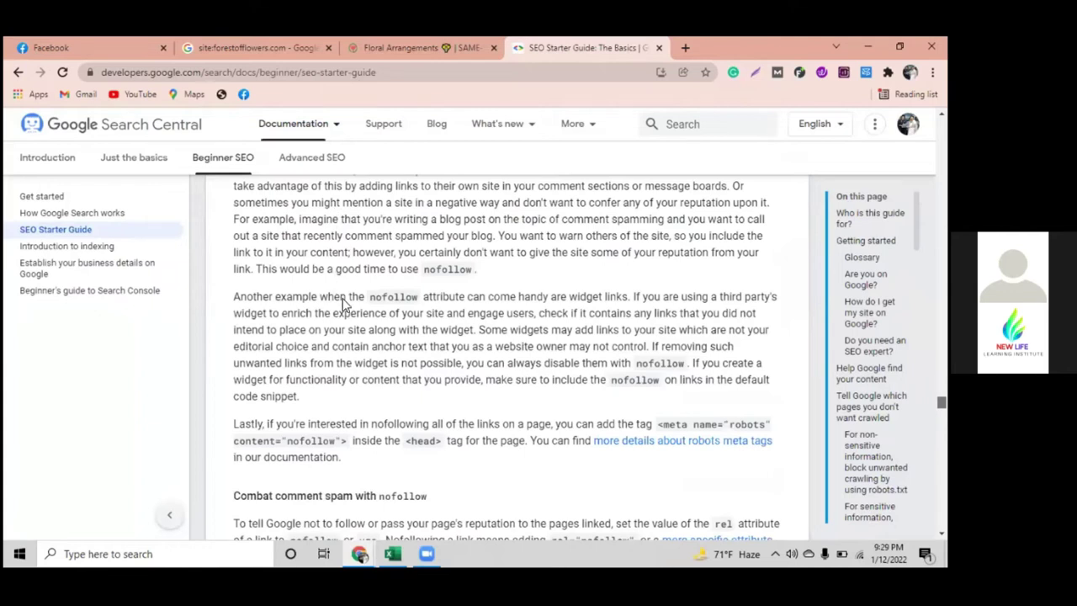
{"action": "scroll", "coordinate": [342, 298], "scroll_direction": "down", "scroll_amount": 5}
{"action": "left_click", "coordinate": [311, 157]}
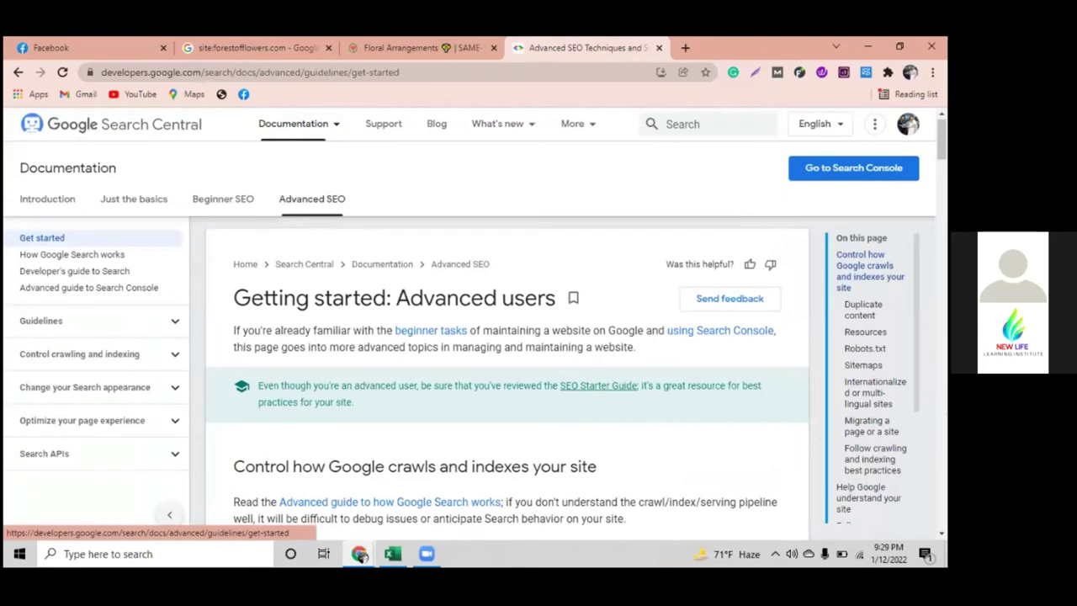
{"action": "scroll", "coordinate": [505, 378], "scroll_direction": "down", "scroll_amount": 5}
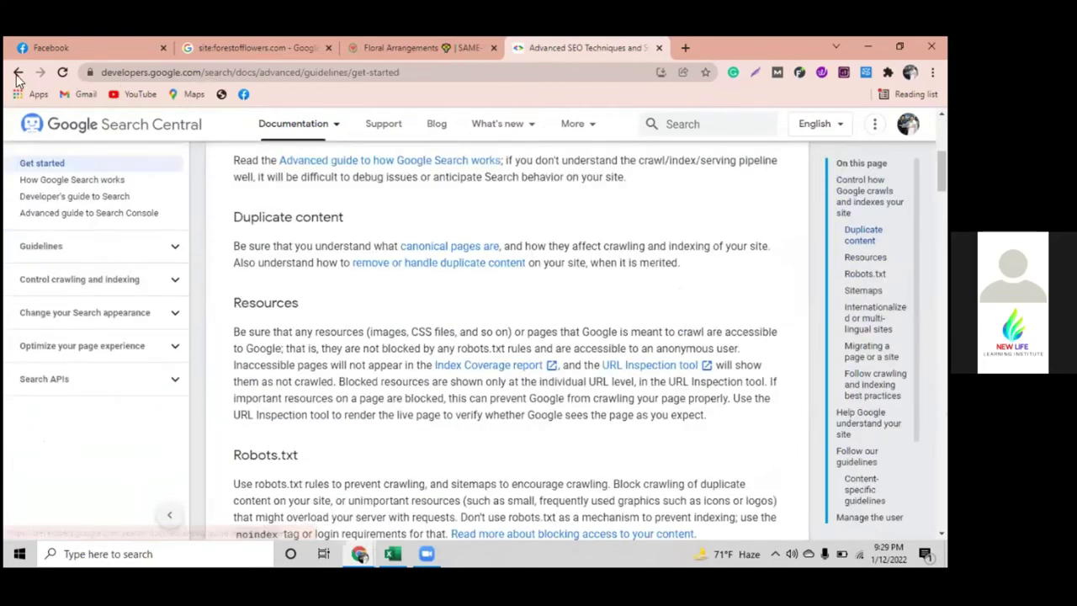
{"action": "scroll", "coordinate": [15, 74], "scroll_direction": "down", "scroll_amount": 10}
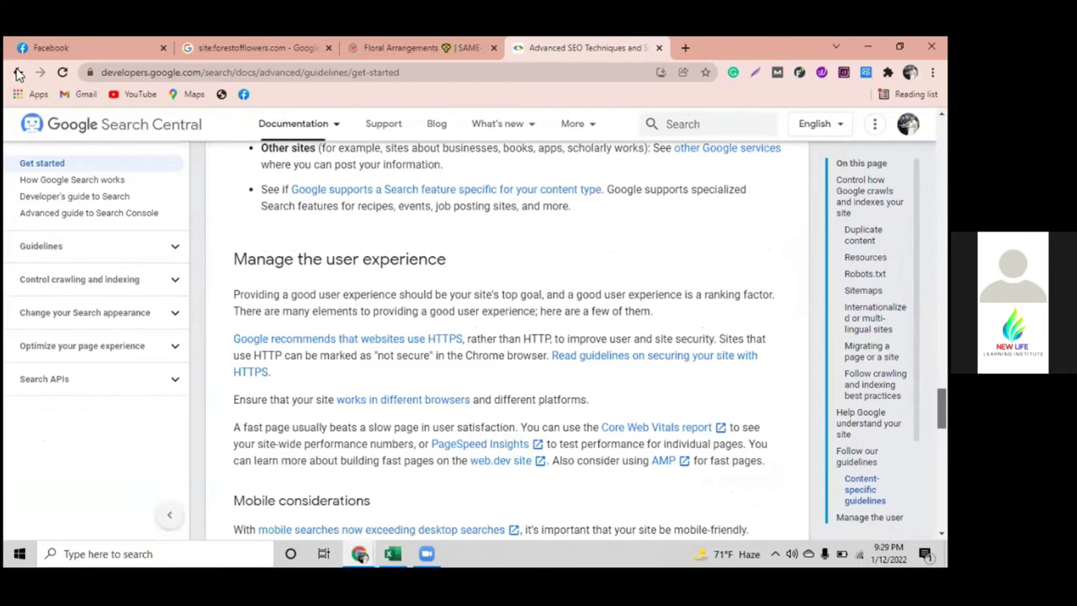
{"action": "scroll", "coordinate": [29, 77], "scroll_direction": "down", "scroll_amount": 2}
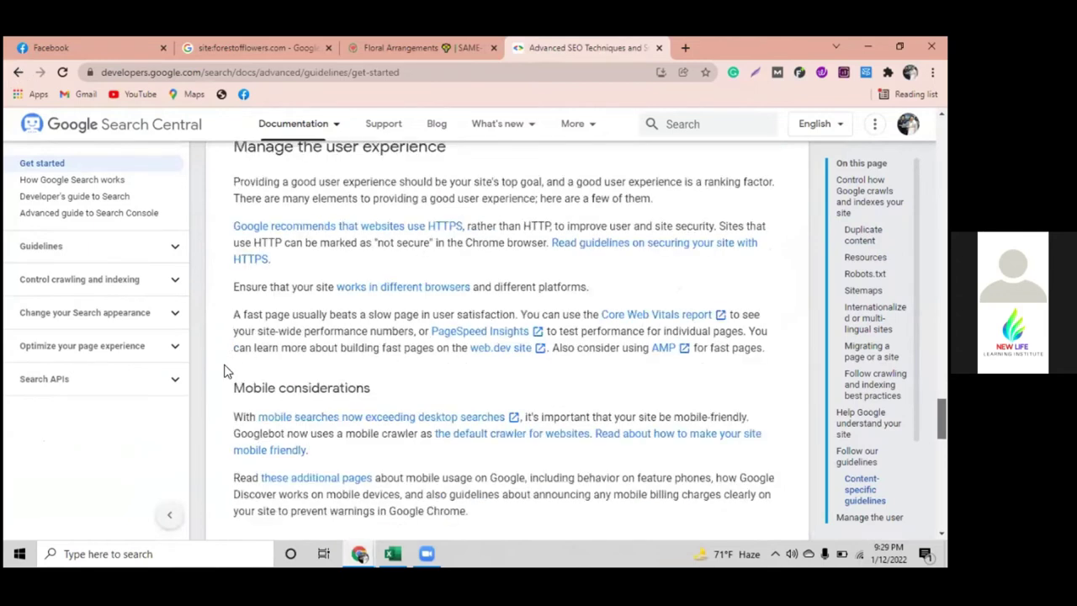
Return to the "google starter guide" search results and look through the other listed SEO guides and related questions.
{"action": "key", "text": "alt+Left"}
{"action": "key", "text": "alt+Left"}
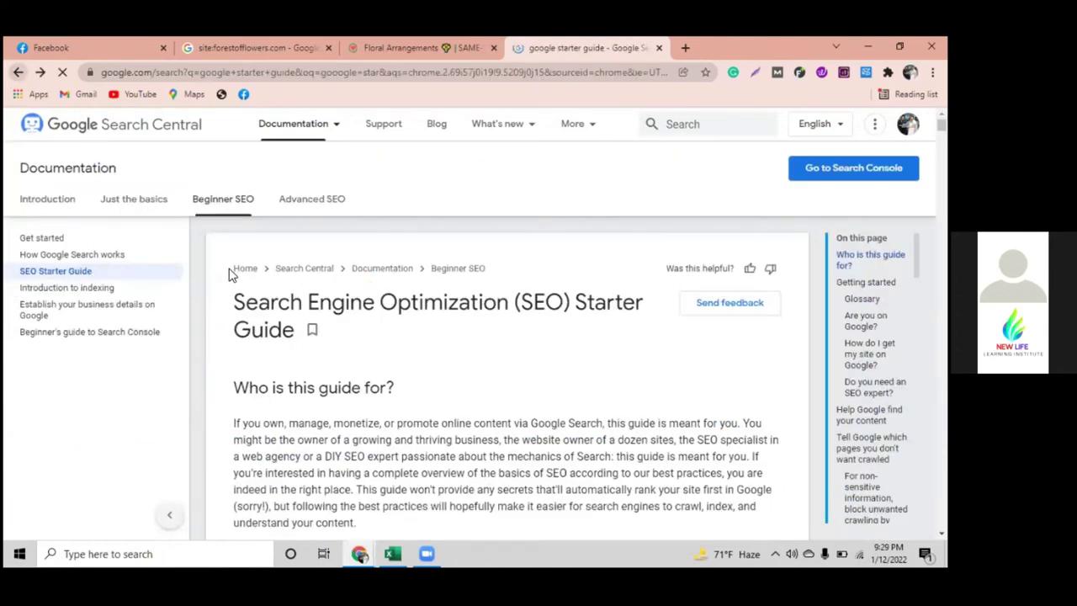
{"action": "scroll", "coordinate": [230, 277], "scroll_direction": "down", "scroll_amount": 2}
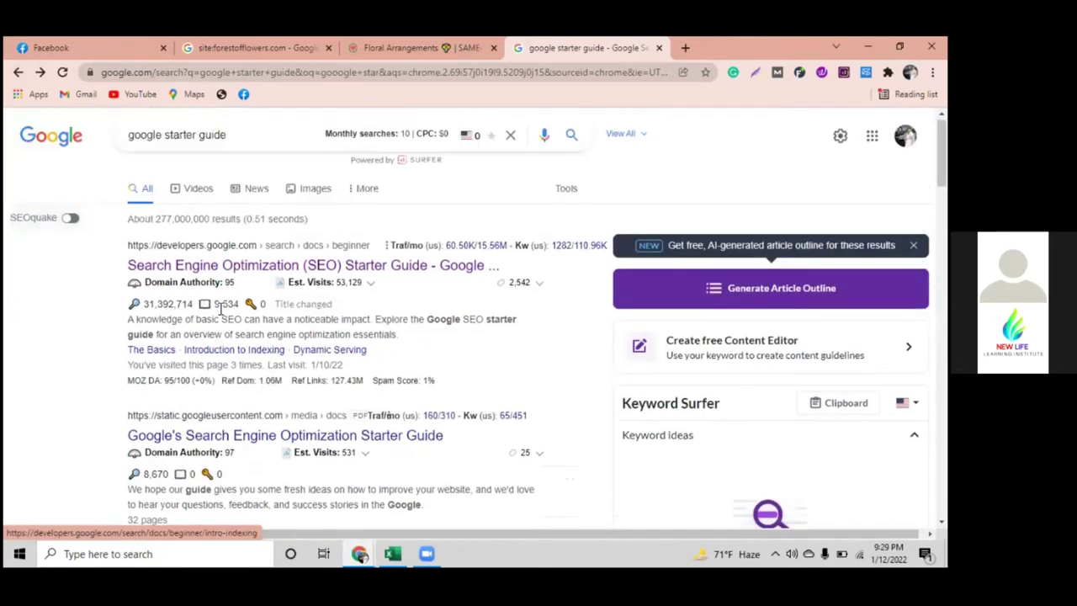
{"action": "scroll", "coordinate": [141, 468], "scroll_direction": "up", "scroll_amount": 2}
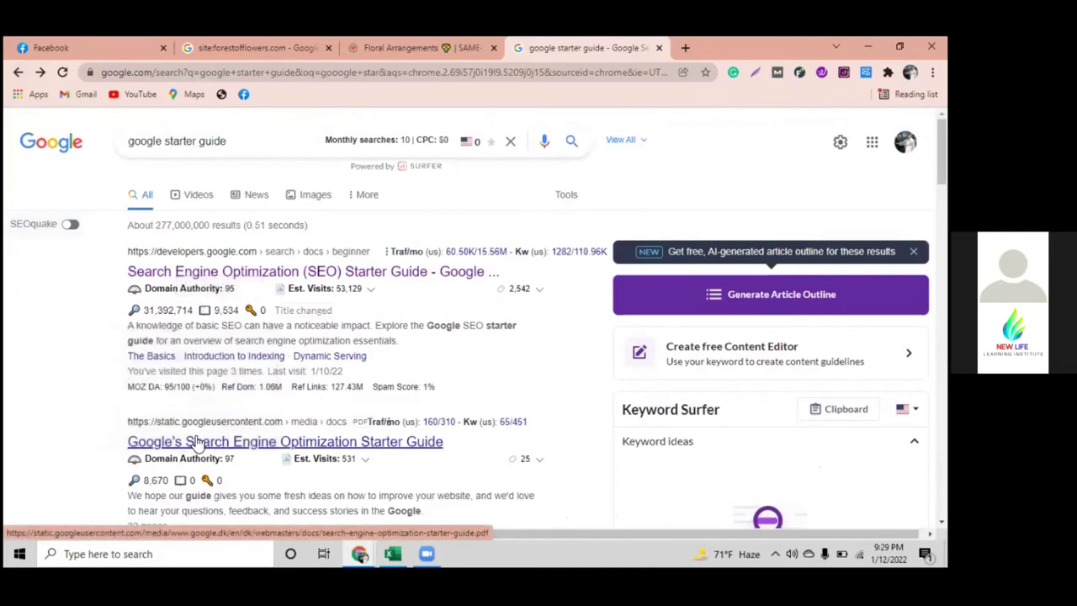
{"action": "scroll", "coordinate": [193, 444], "scroll_direction": "down", "scroll_amount": 1}
{"action": "scroll", "coordinate": [235, 450], "scroll_direction": "down", "scroll_amount": 2}
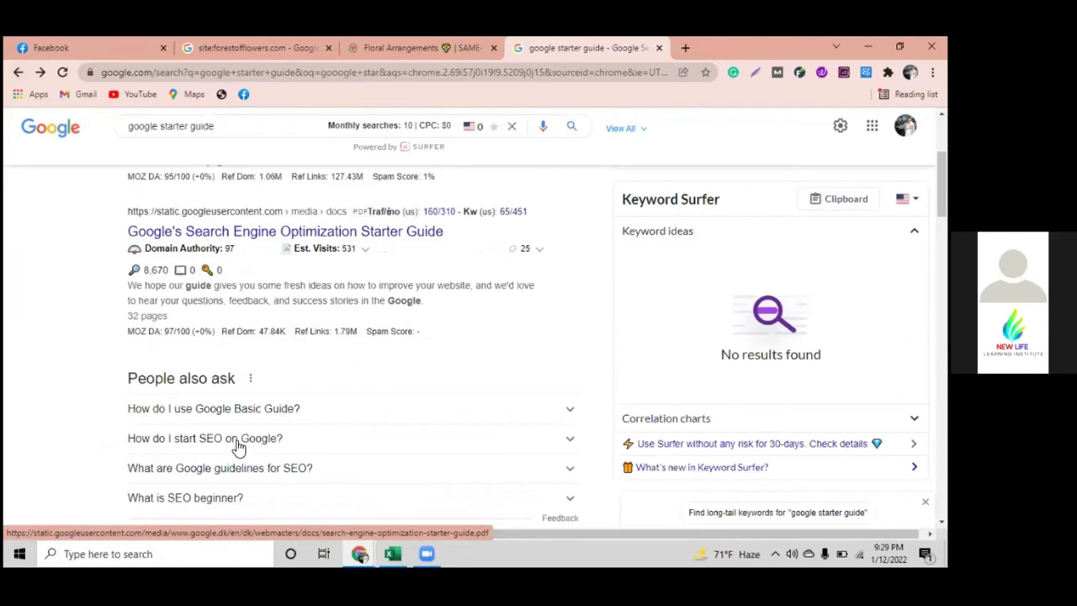
{"action": "scroll", "coordinate": [239, 446], "scroll_direction": "down", "scroll_amount": 2}
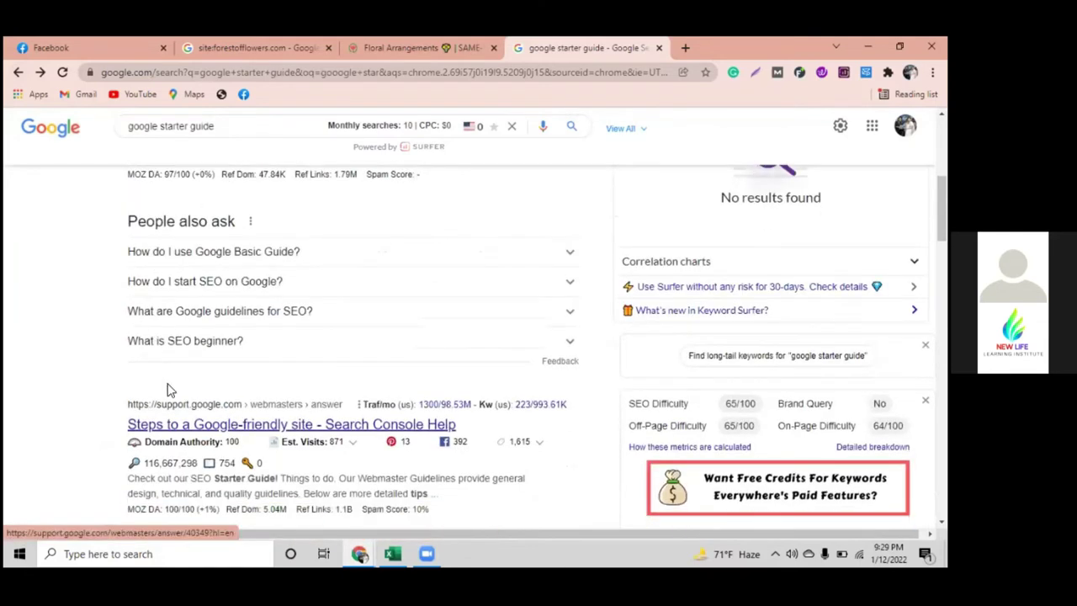
{"action": "scroll", "coordinate": [229, 433], "scroll_direction": "down", "scroll_amount": 3}
{"action": "scroll", "coordinate": [261, 430], "scroll_direction": "down", "scroll_amount": 2}
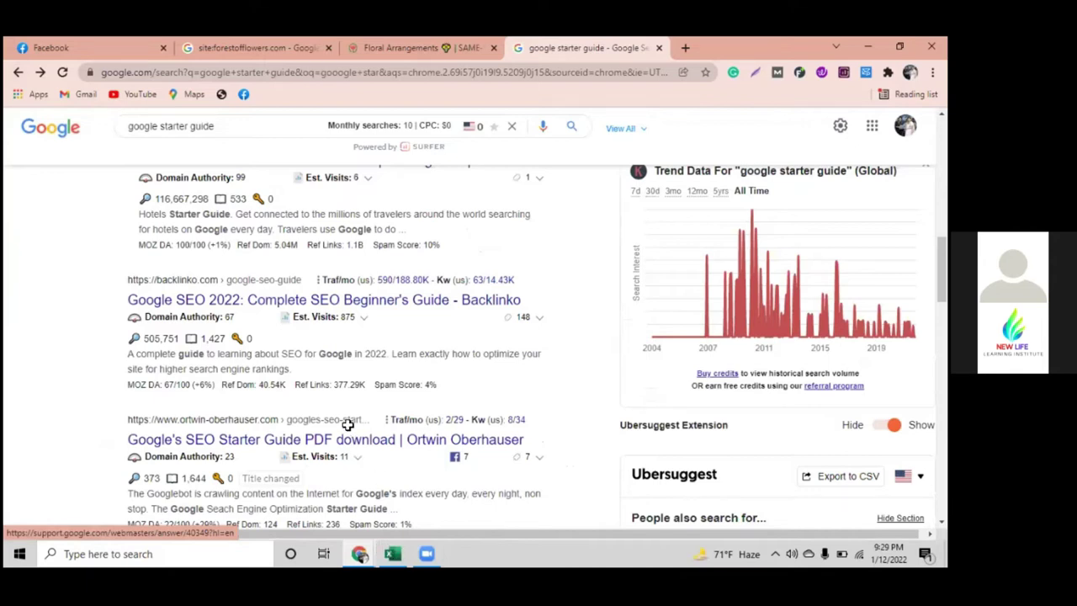
{"action": "scroll", "coordinate": [347, 423], "scroll_direction": "down", "scroll_amount": 1}
{"action": "scroll", "coordinate": [337, 362], "scroll_direction": "up", "scroll_amount": 3}
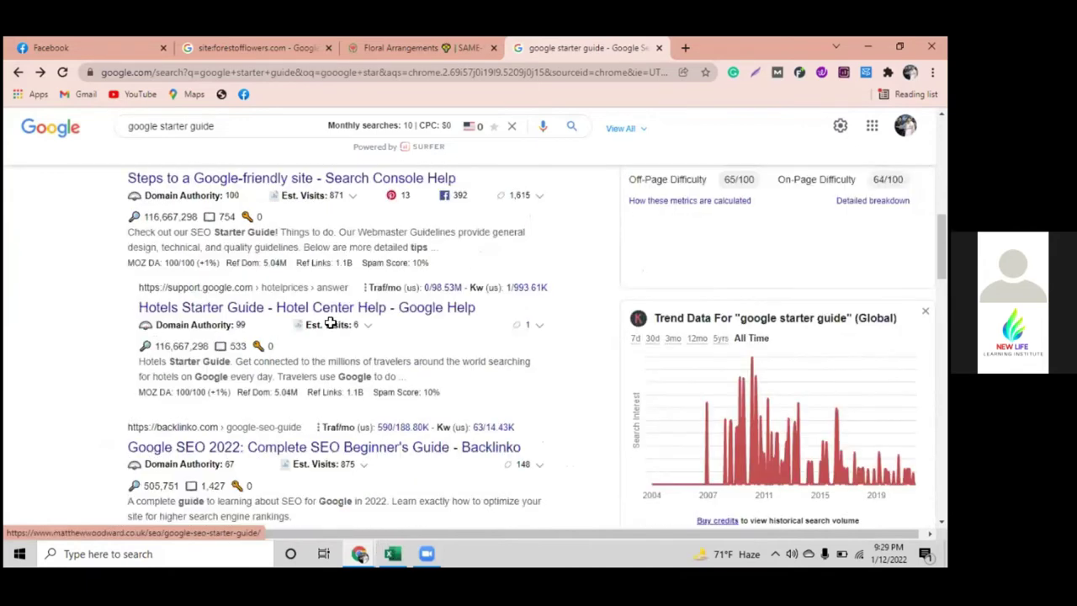
{"action": "scroll", "coordinate": [325, 320], "scroll_direction": "up", "scroll_amount": 2}
{"action": "scroll", "coordinate": [325, 319], "scroll_direction": "up", "scroll_amount": 1}
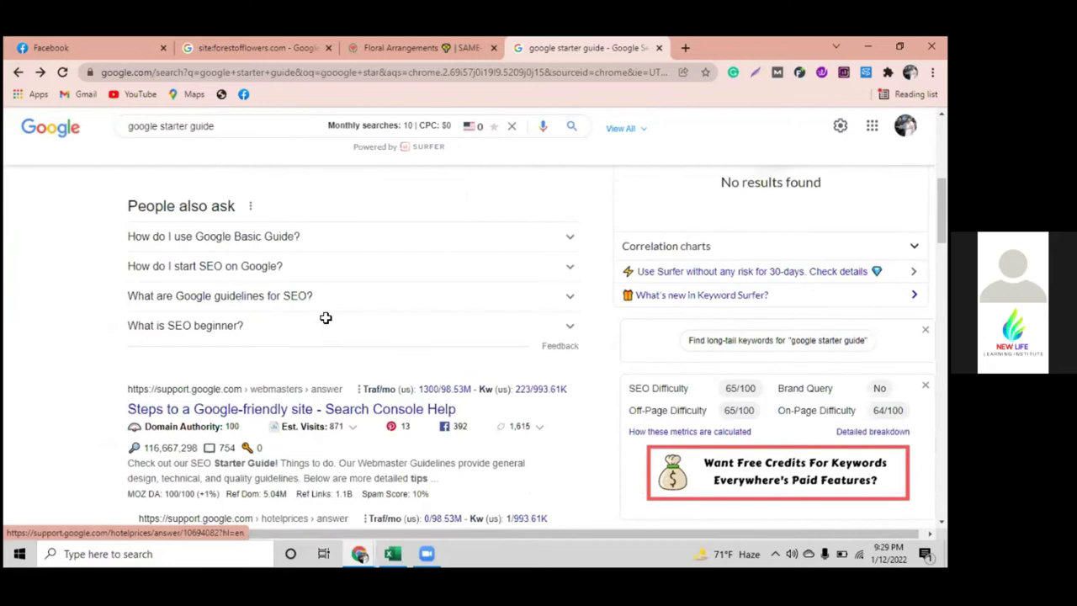
Switch to the Excel audit checklist, review the rows from Robots.txt to the heading checks, and select the HTML Sitemap finding in D4.
{"action": "key", "text": "alt+Tab"}
{"action": "left_click_drag", "start_coordinate": [328, 284], "coordinate": [323, 328]}
{"action": "left_click_drag", "start_coordinate": [320, 417], "coordinate": [313, 488]}
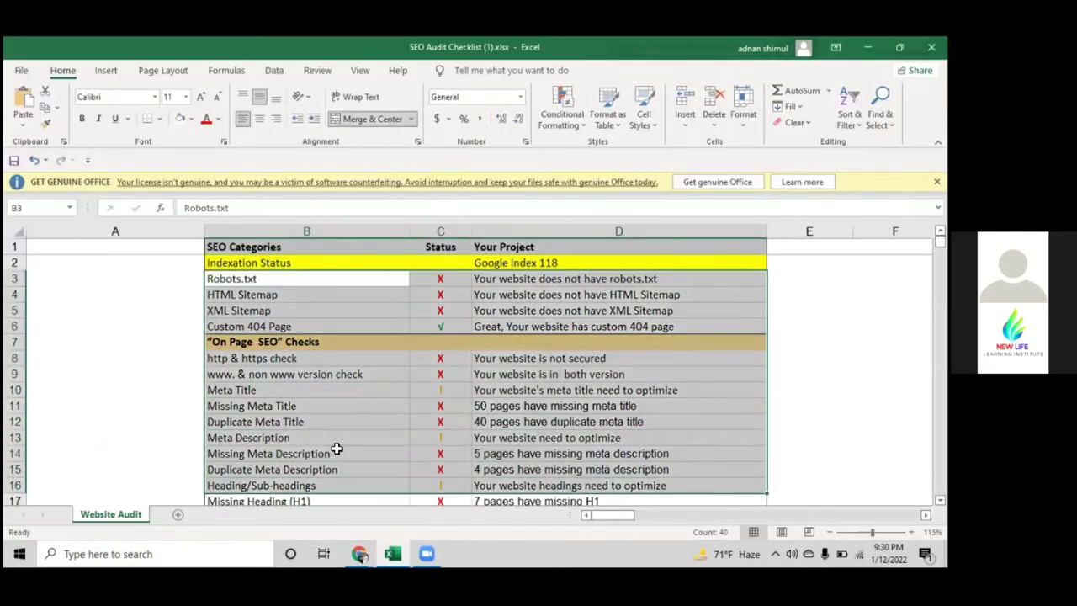
{"action": "scroll", "coordinate": [336, 448], "scroll_direction": "down", "scroll_amount": 6}
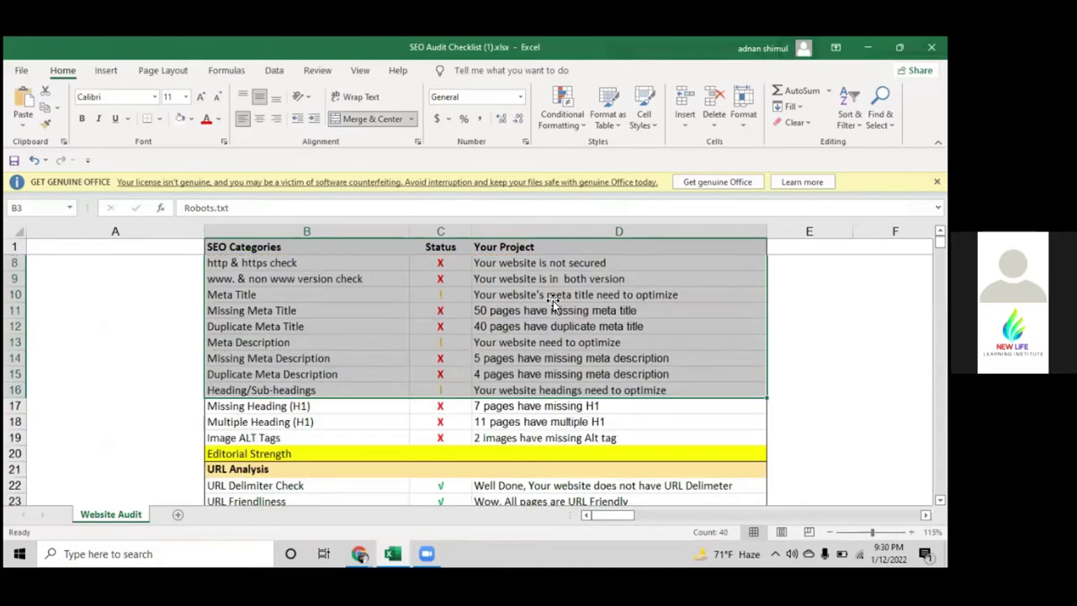
{"action": "scroll", "coordinate": [494, 360], "scroll_direction": "up", "scroll_amount": 6}
{"action": "key", "text": "Down"}
{"action": "key", "text": "Right"}
{"action": "key", "text": "Right"}
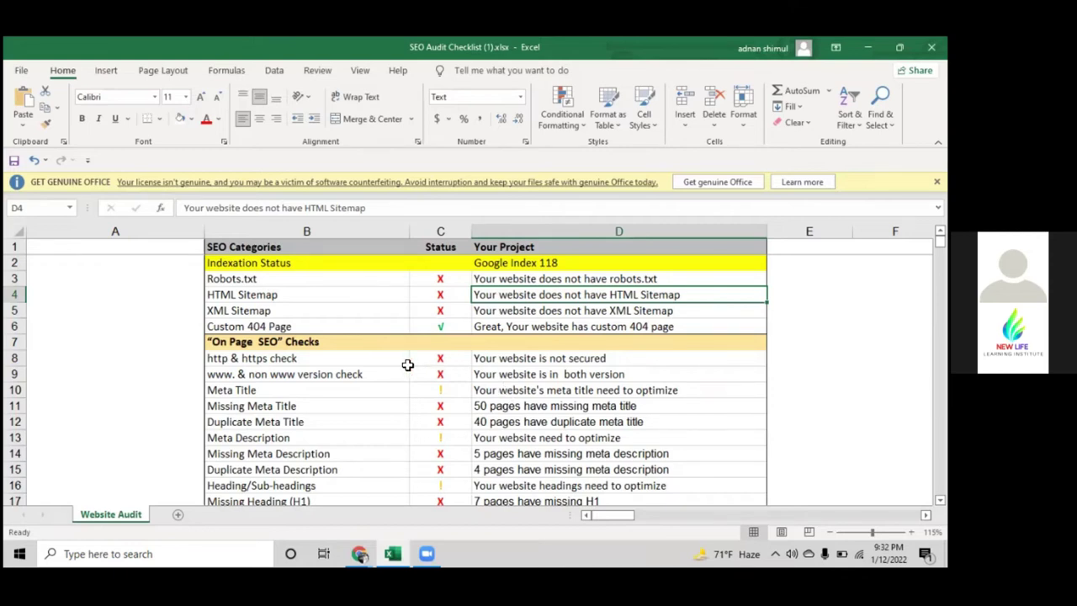
{"action": "left_click", "coordinate": [359, 554]}
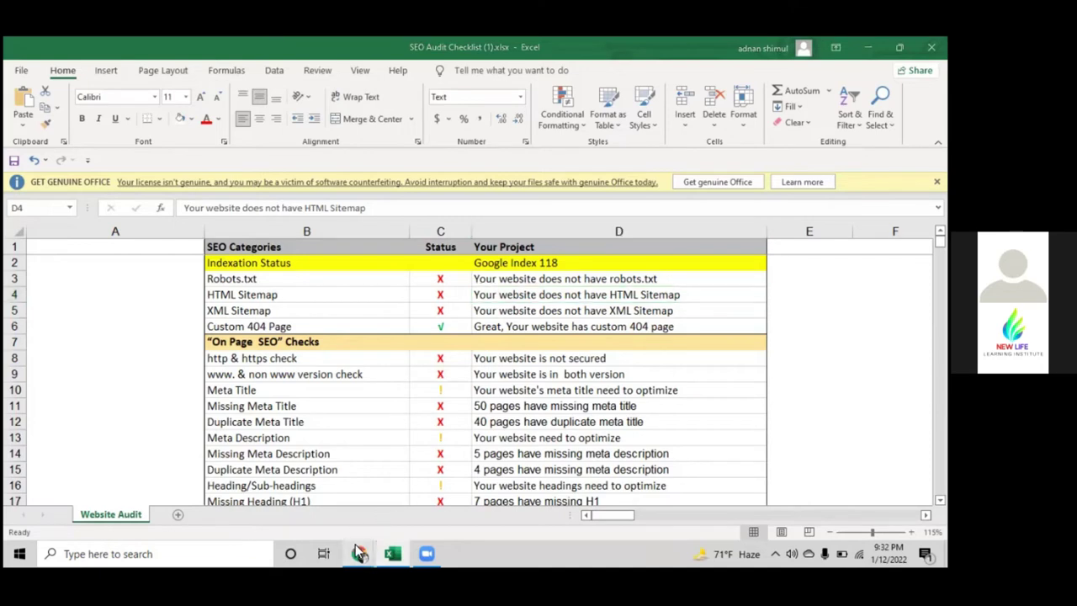
{"action": "left_click", "coordinate": [318, 512]}
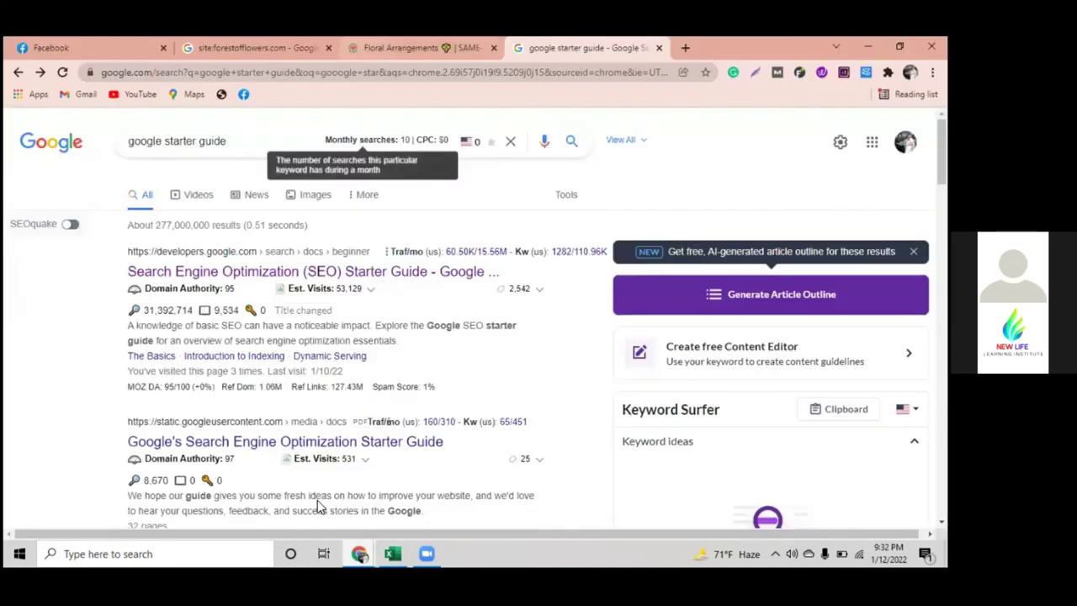
{"action": "key", "text": "ctrl+Page_Up"}
{"action": "key", "text": "Right"}
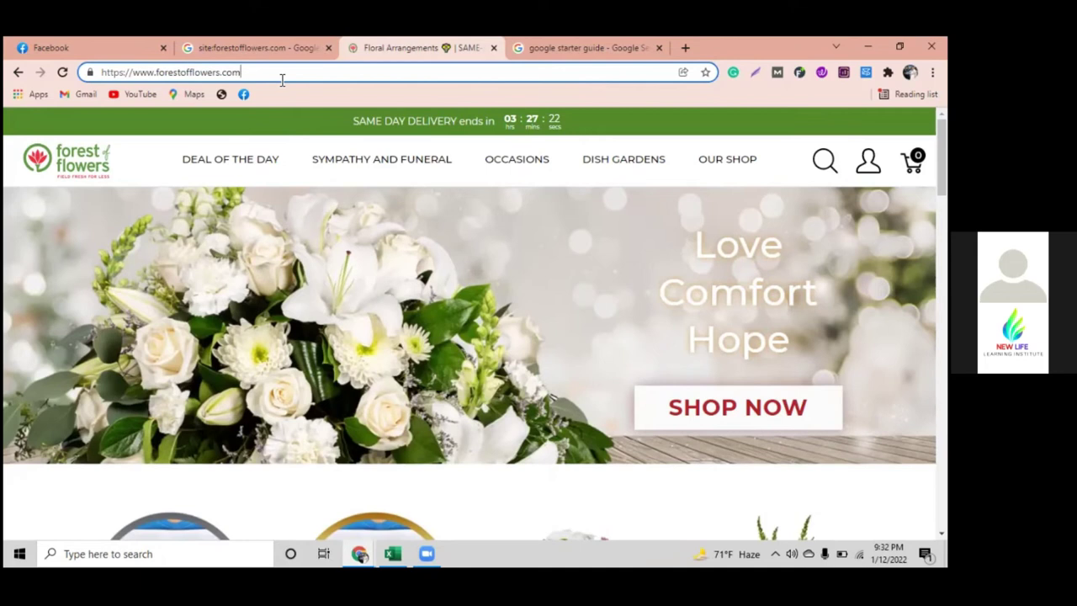
{"action": "type", "text": "/"}
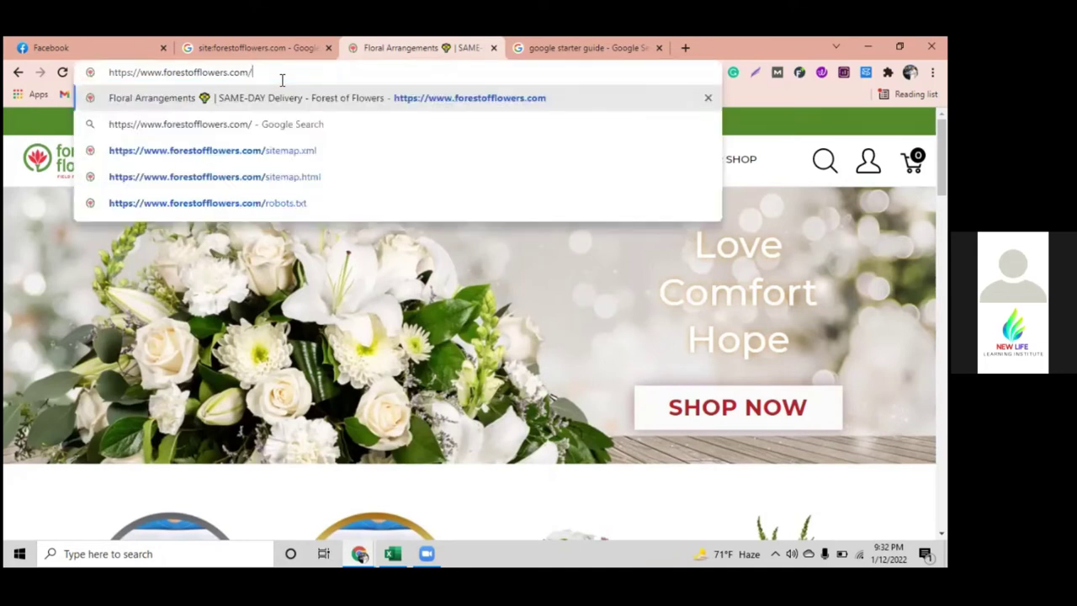
{"action": "type", "text": "robots.txt"}
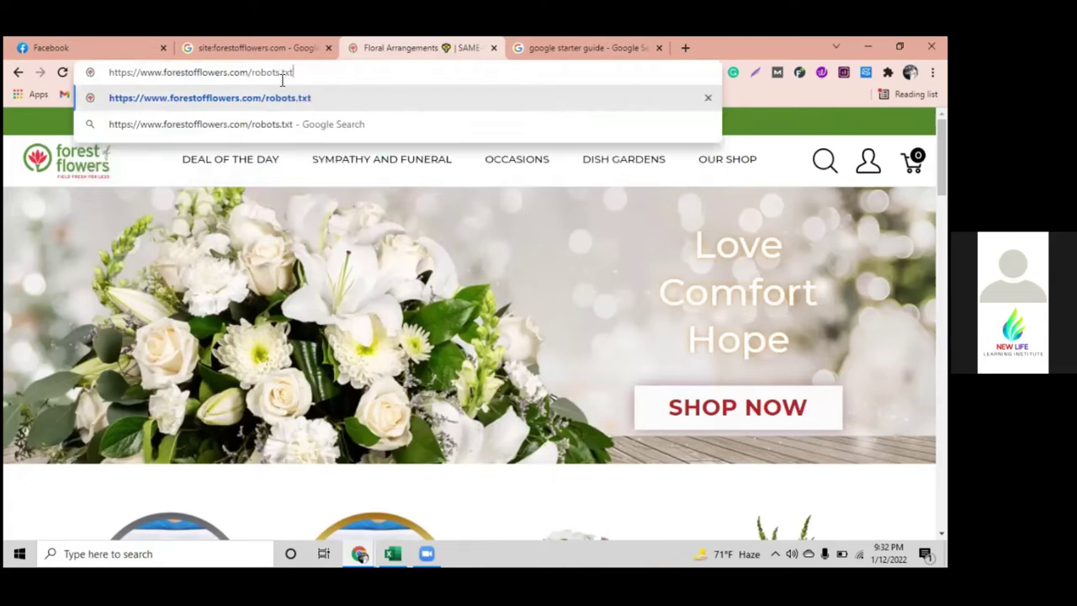
{"action": "key", "text": "Return"}
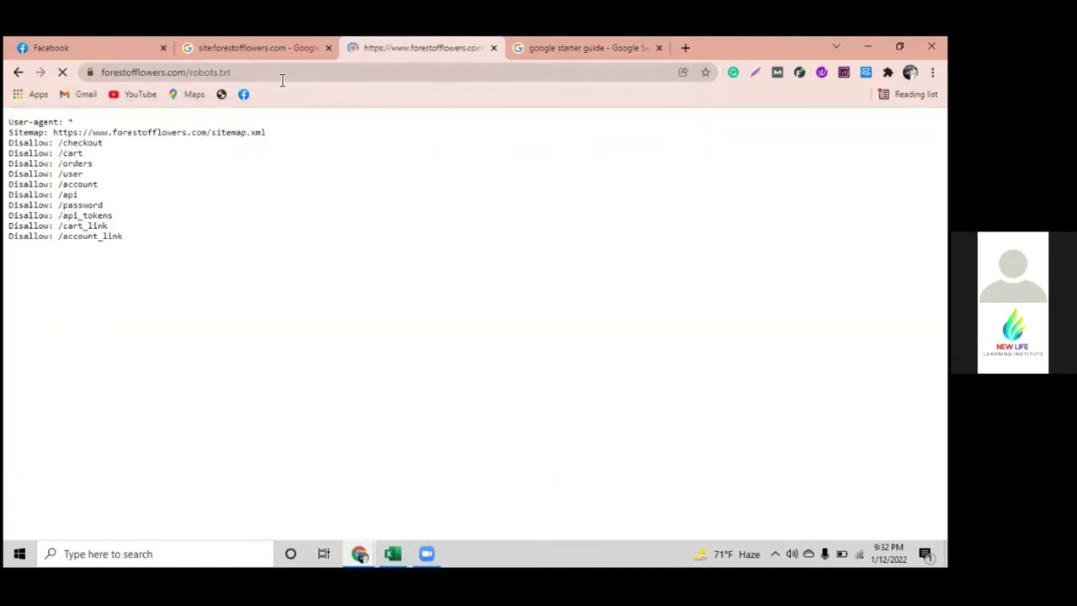
Enlarge the robots.txt text to a readable size and examine its User-agent line.
{"action": "key", "text": "ctrl+plus"}
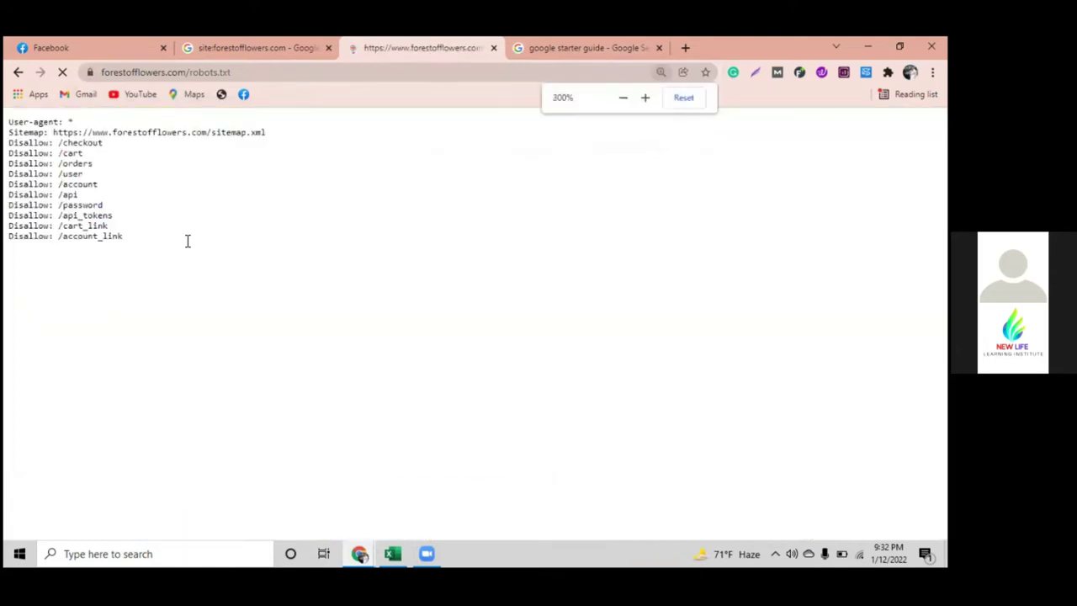
{"action": "key", "text": "ctrl+plus"}
{"action": "key", "text": "ctrl+minus"}
{"action": "key", "text": "ctrl+minus"}
{"action": "key", "text": "ctrl+minus"}
{"action": "key", "text": "ctrl+plus"}
{"action": "key", "text": "ctrl+minus"}
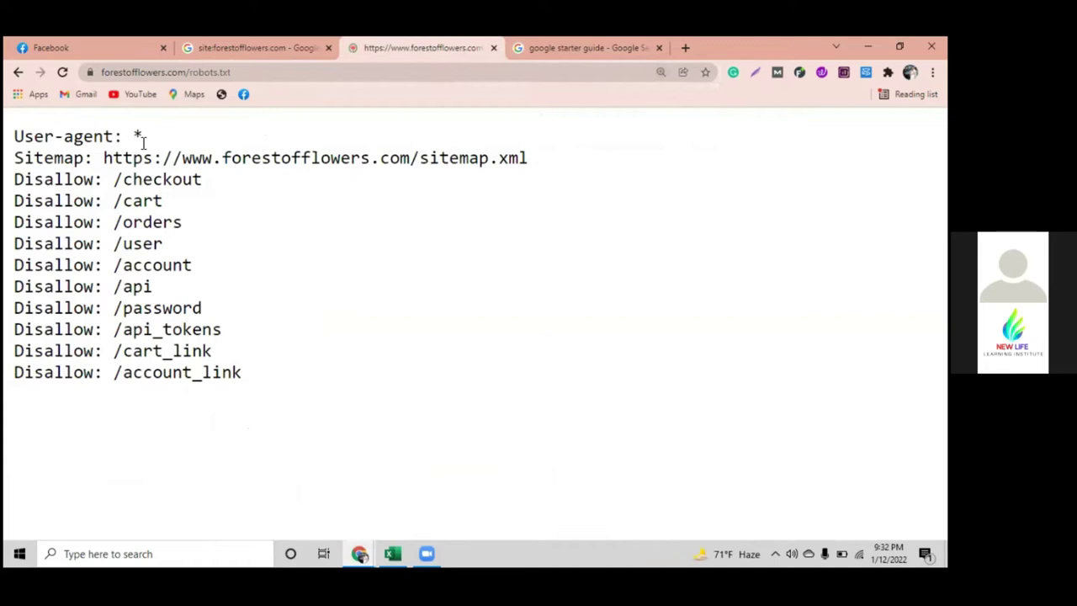
{"action": "left_click_drag", "start_coordinate": [23, 137], "coordinate": [157, 143]}
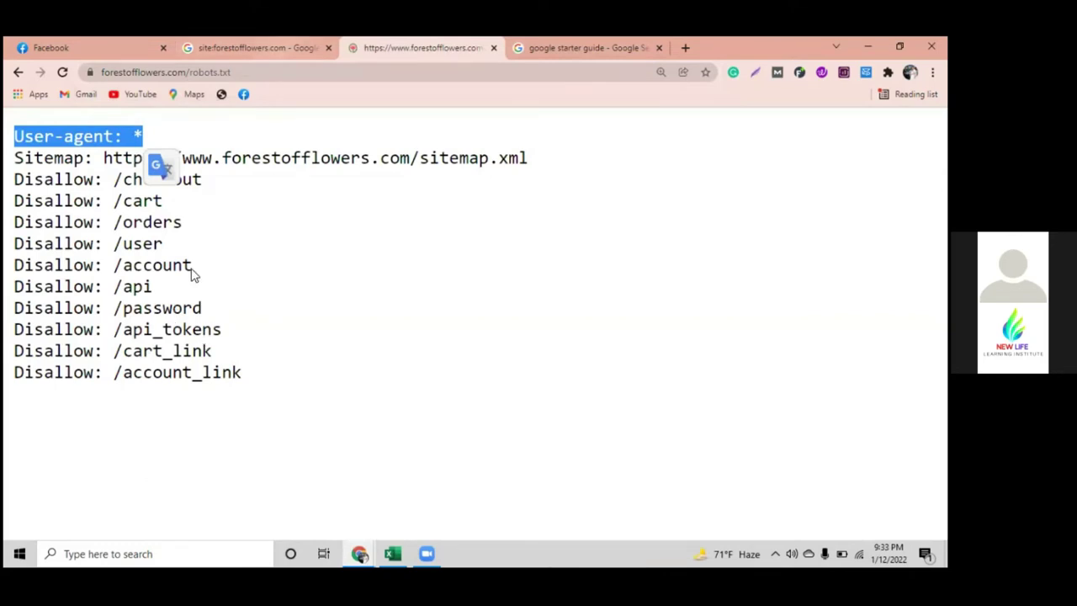
{"action": "left_click", "coordinate": [231, 164]}
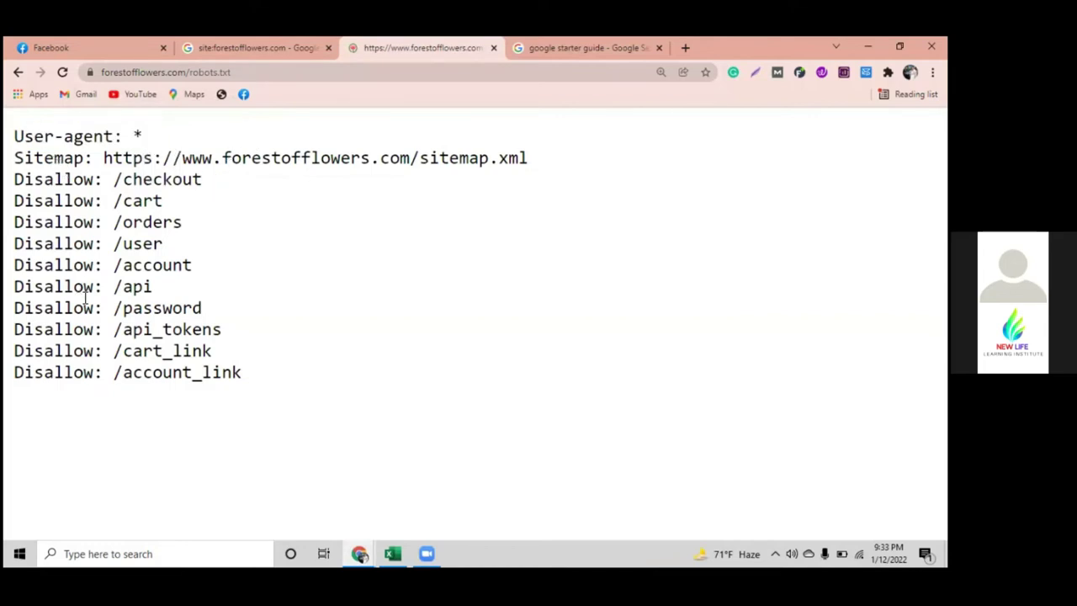
Examine the Disallow: /checkout rule in robots.txt, comparing its leading slash with the site's domain in the address.
{"action": "left_click_drag", "start_coordinate": [105, 179], "coordinate": [10, 189]}
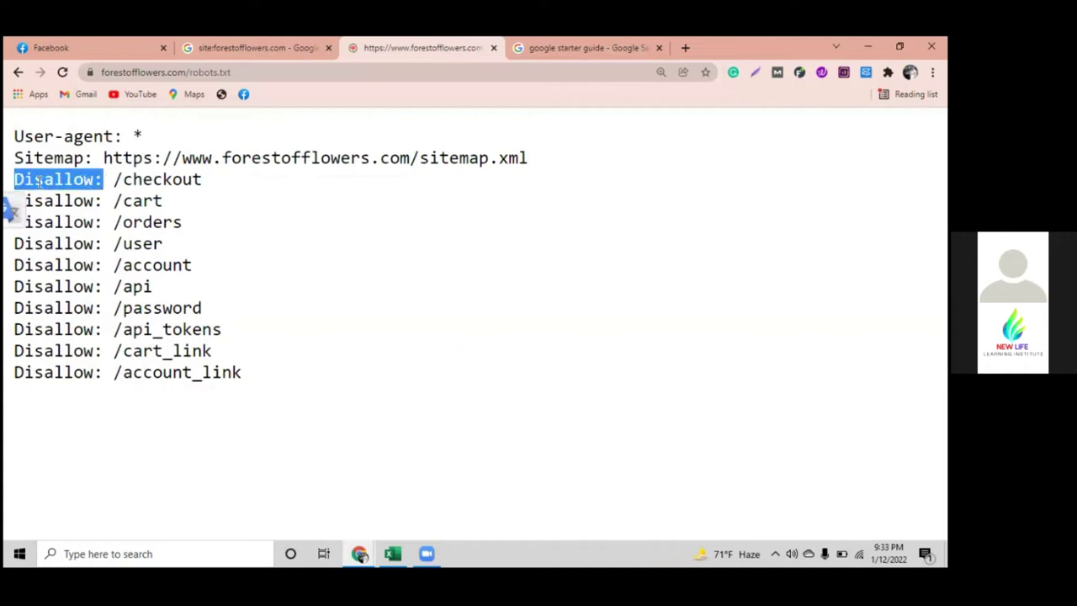
{"action": "left_click_drag", "start_coordinate": [111, 180], "coordinate": [206, 185]}
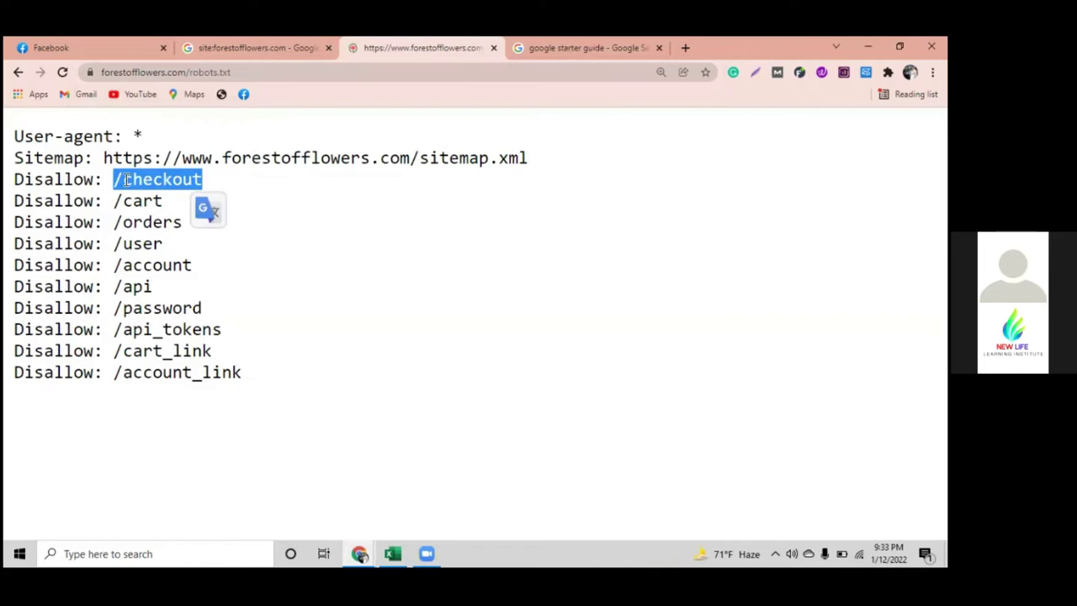
{"action": "left_click", "coordinate": [126, 181]}
{"action": "left_click_drag", "start_coordinate": [123, 181], "coordinate": [115, 180]}
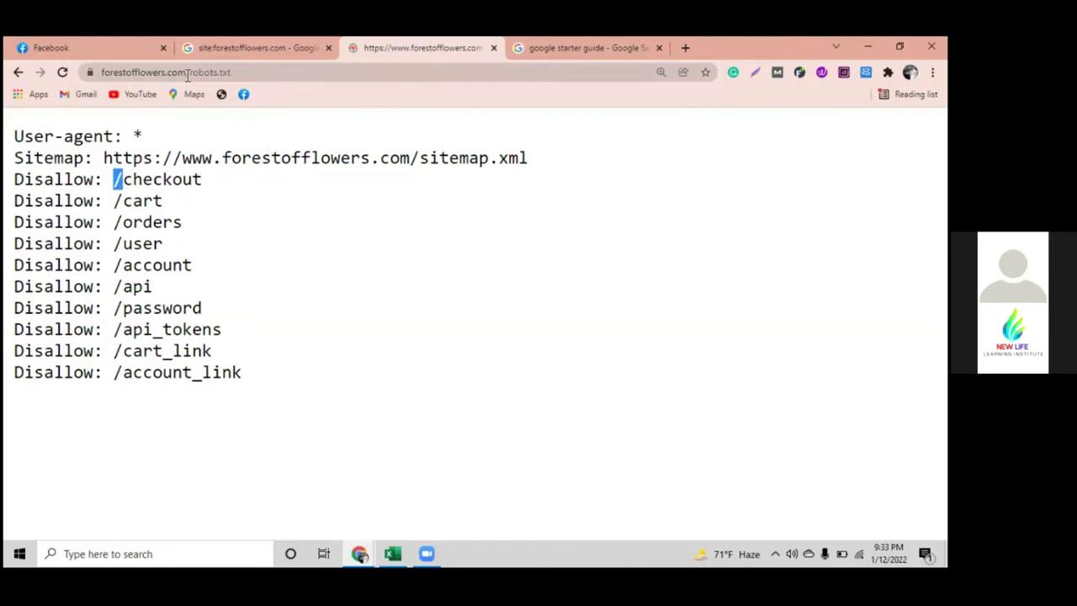
{"action": "left_click_drag", "start_coordinate": [186, 72], "coordinate": [101, 76]}
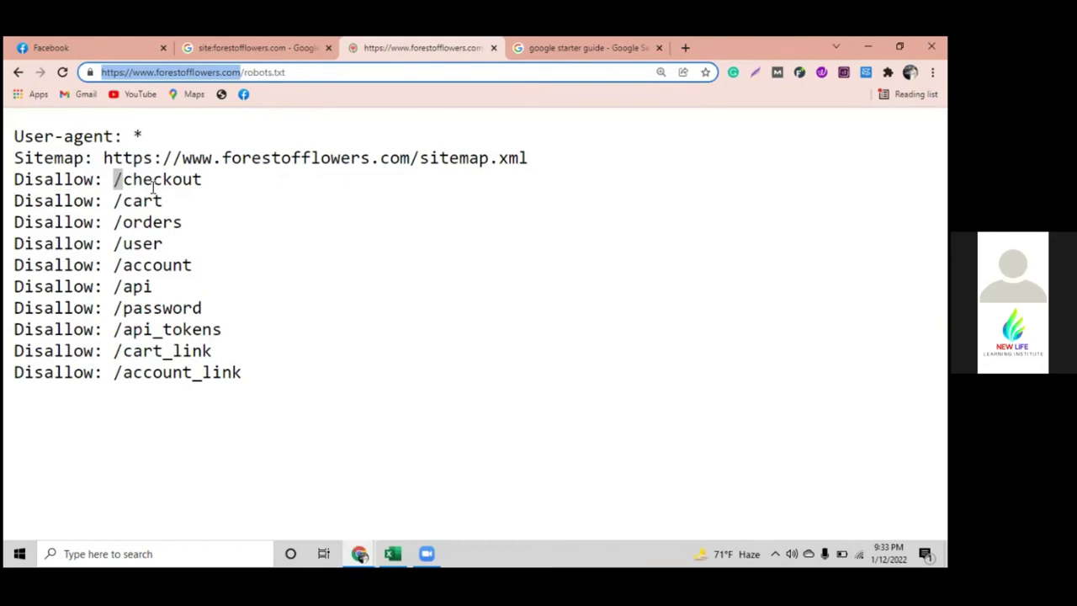
{"action": "left_click", "coordinate": [211, 179]}
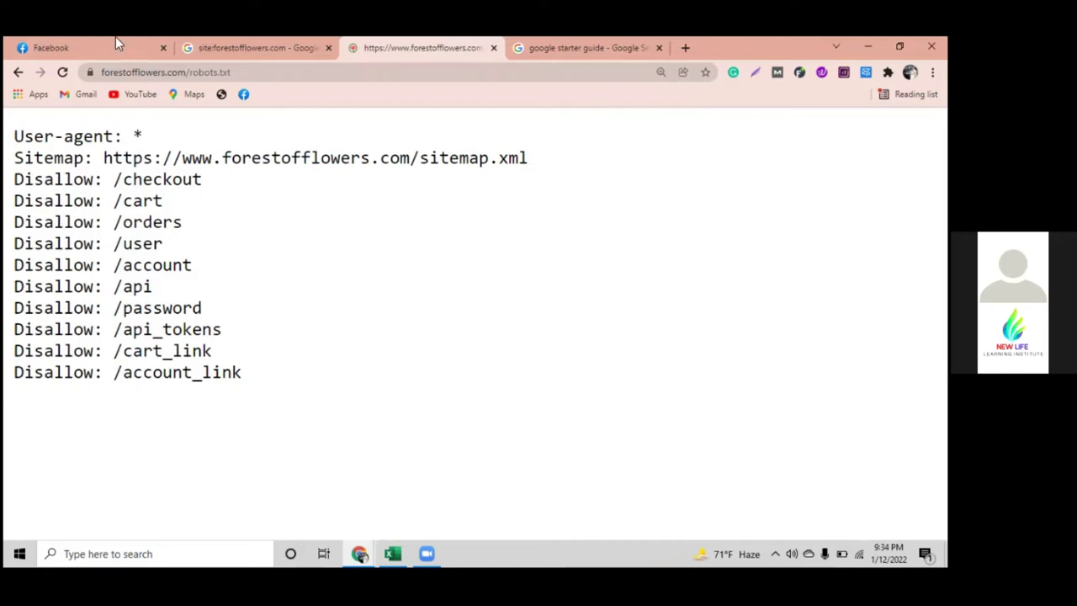
Search Google for "searchly" in a new tab beside the robots.txt page.
{"action": "right_click", "coordinate": [404, 49]}
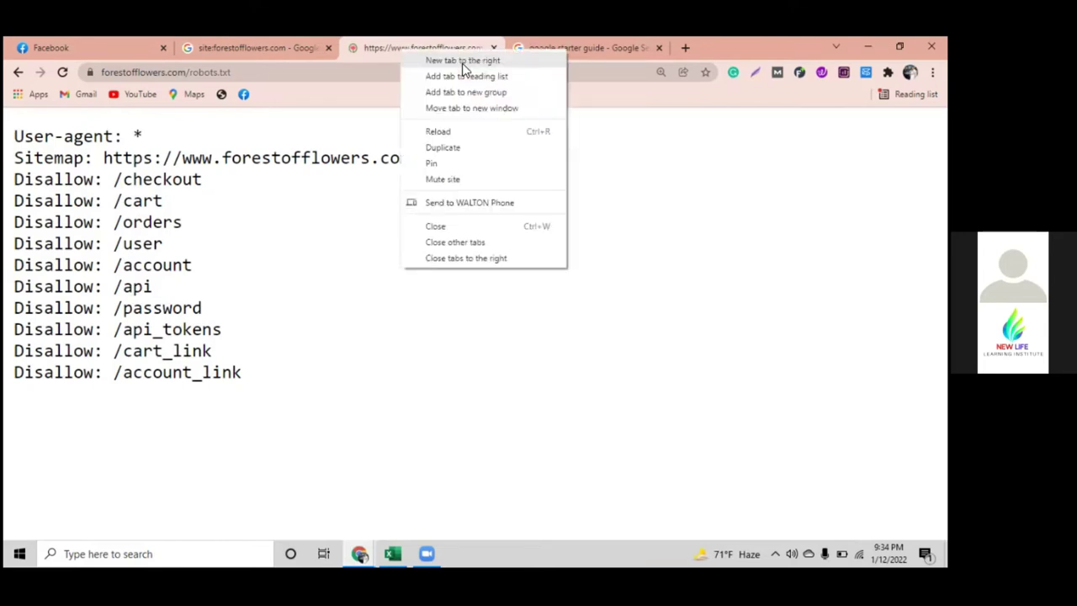
{"action": "left_click", "coordinate": [463, 64]}
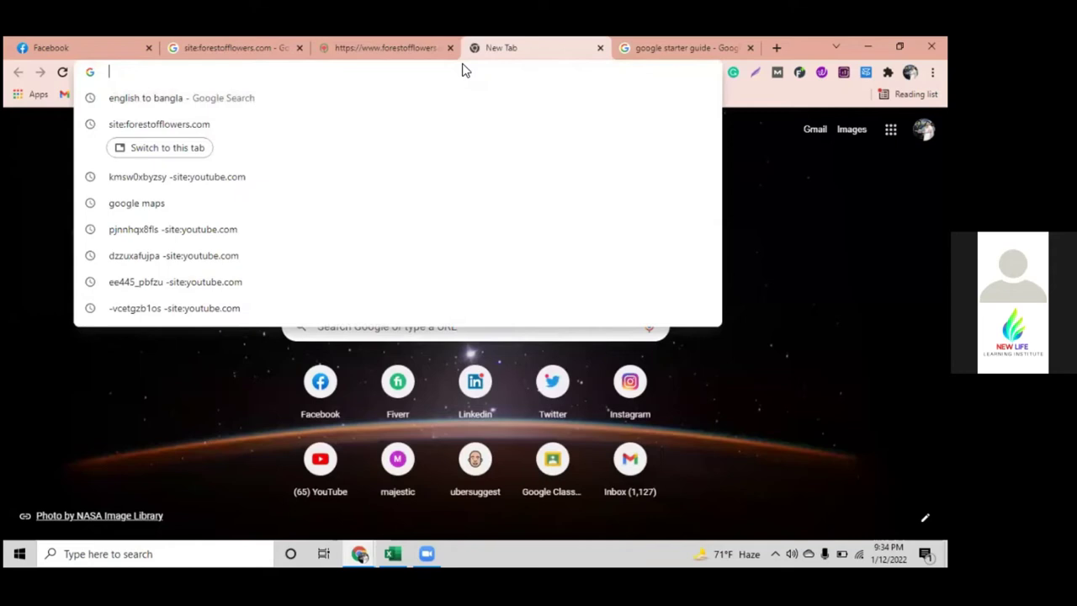
{"action": "type", "text": "search"}
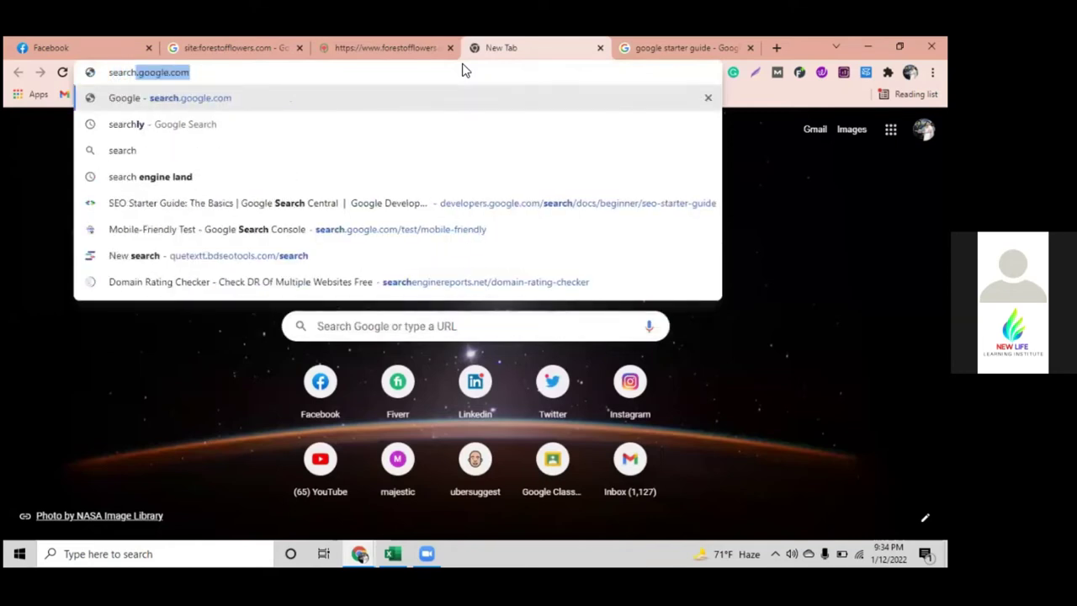
{"action": "type", "text": "l"}
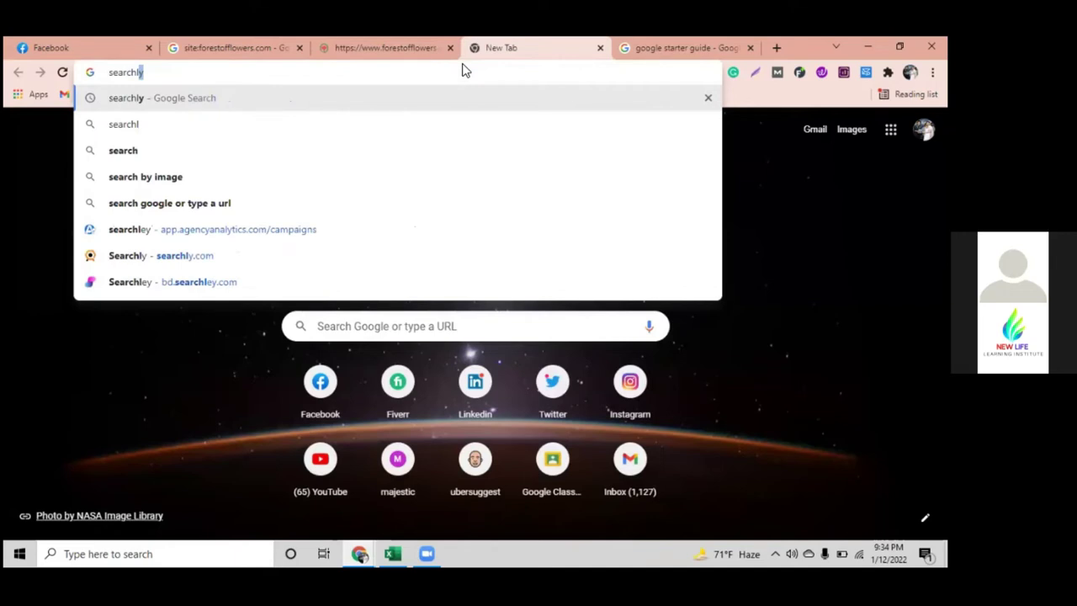
{"action": "key", "text": "Return"}
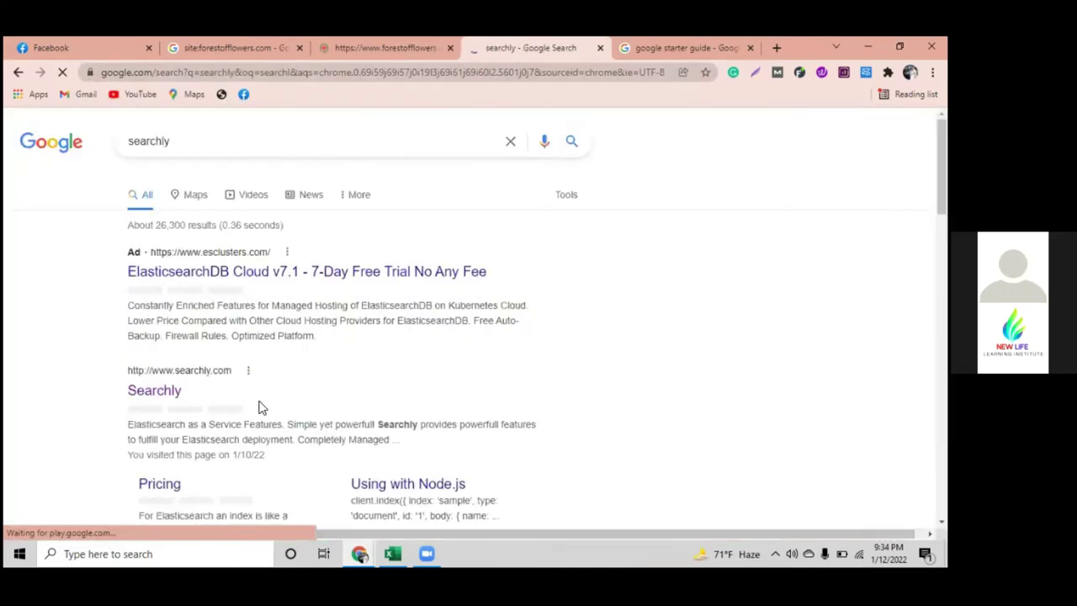
Look through the searchly results and open Appikon's "Smart search, filters and recommendations" page.
{"action": "scroll", "coordinate": [261, 406], "scroll_direction": "down", "scroll_amount": 5}
{"action": "scroll", "coordinate": [261, 403], "scroll_direction": "up", "scroll_amount": 2}
{"action": "scroll", "coordinate": [262, 404], "scroll_direction": "down", "scroll_amount": 8}
{"action": "scroll", "coordinate": [262, 408], "scroll_direction": "down", "scroll_amount": 2}
{"action": "scroll", "coordinate": [262, 406], "scroll_direction": "up", "scroll_amount": 6}
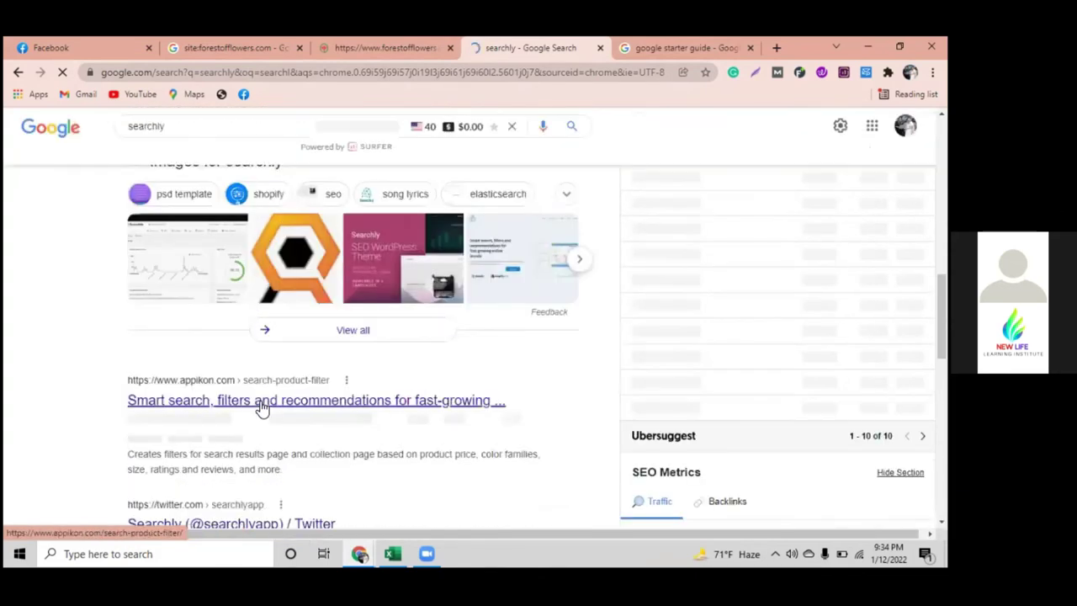
{"action": "scroll", "coordinate": [262, 407], "scroll_direction": "down", "scroll_amount": 4}
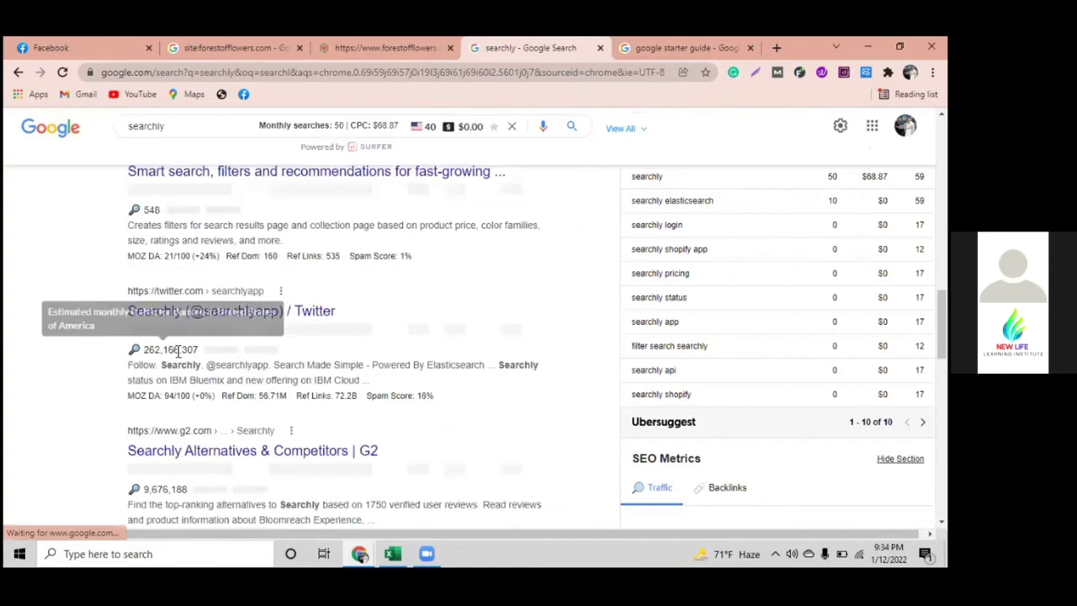
{"action": "scroll", "coordinate": [207, 233], "scroll_direction": "up", "scroll_amount": 1}
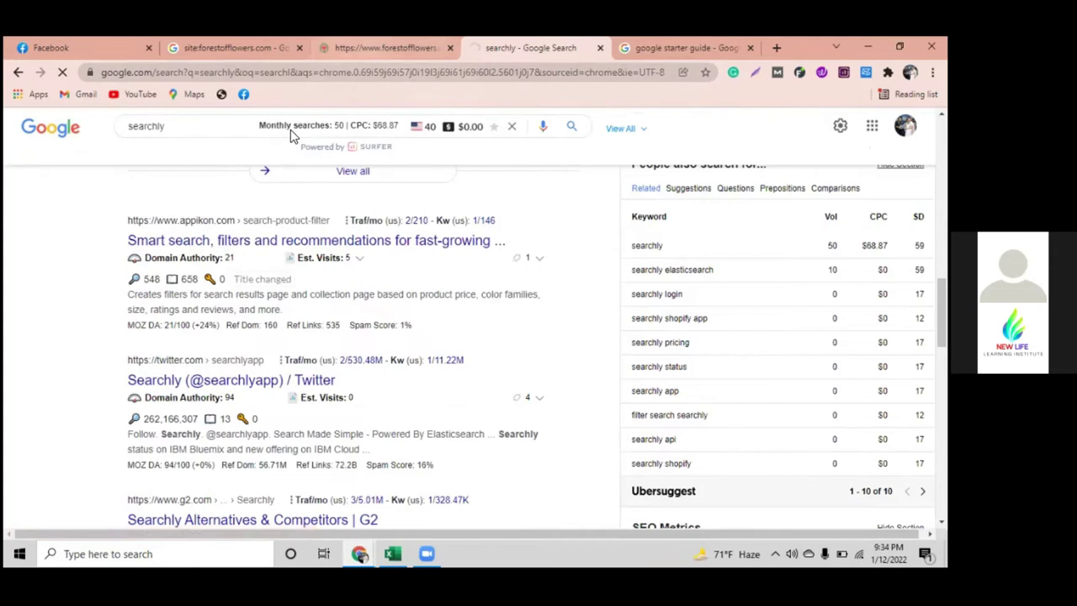
Search Google for "rayans" in another new tab and open the Ryans Computers website from the results.
{"action": "right_click", "coordinate": [387, 48]}
{"action": "left_click", "coordinate": [403, 62]}
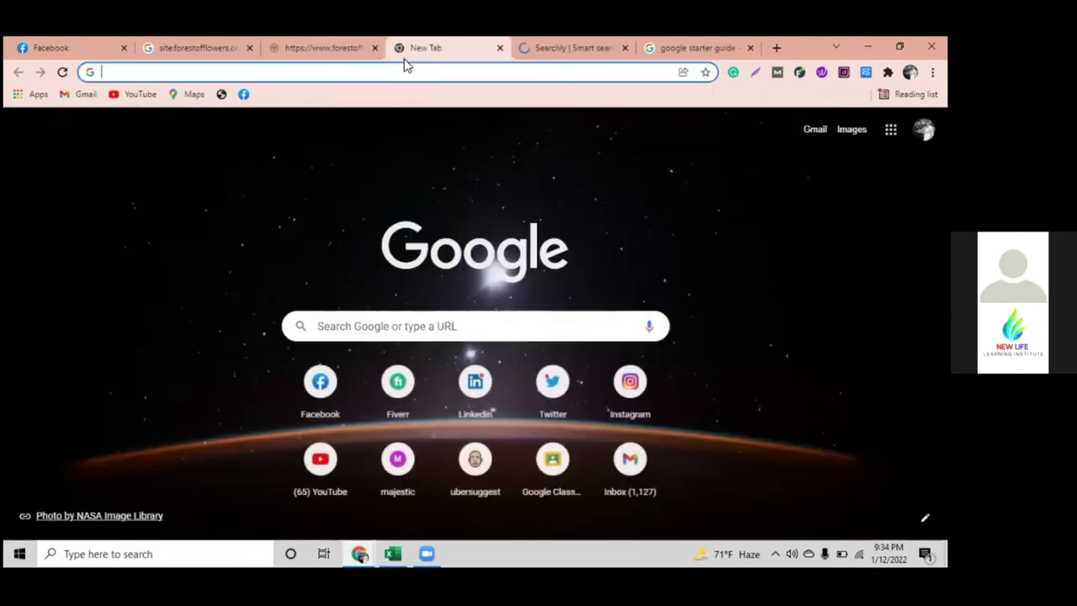
{"action": "type", "text": "ray"}
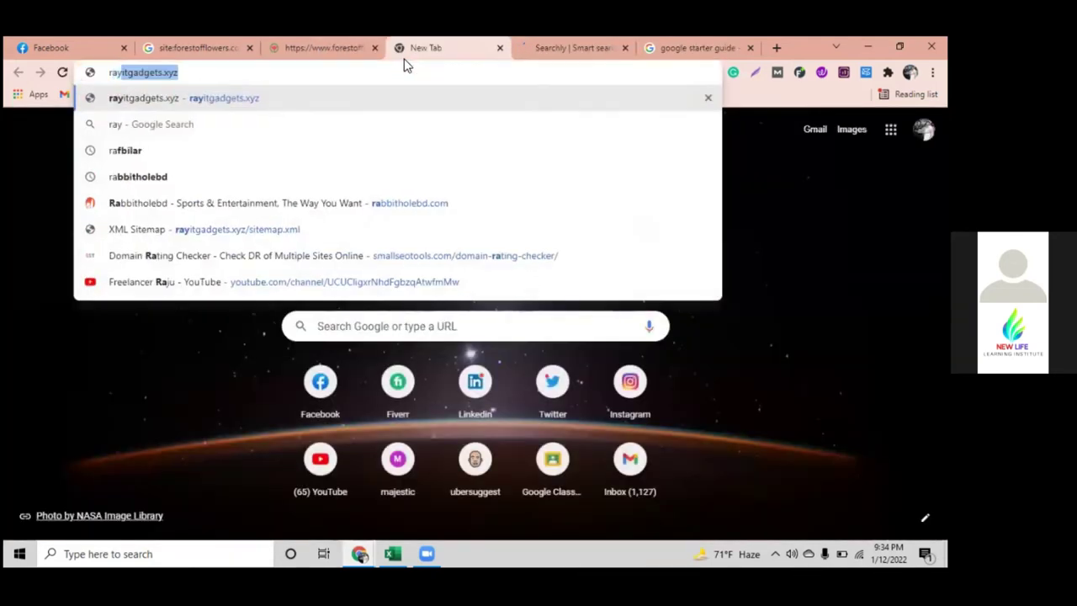
{"action": "type", "text": "ans"}
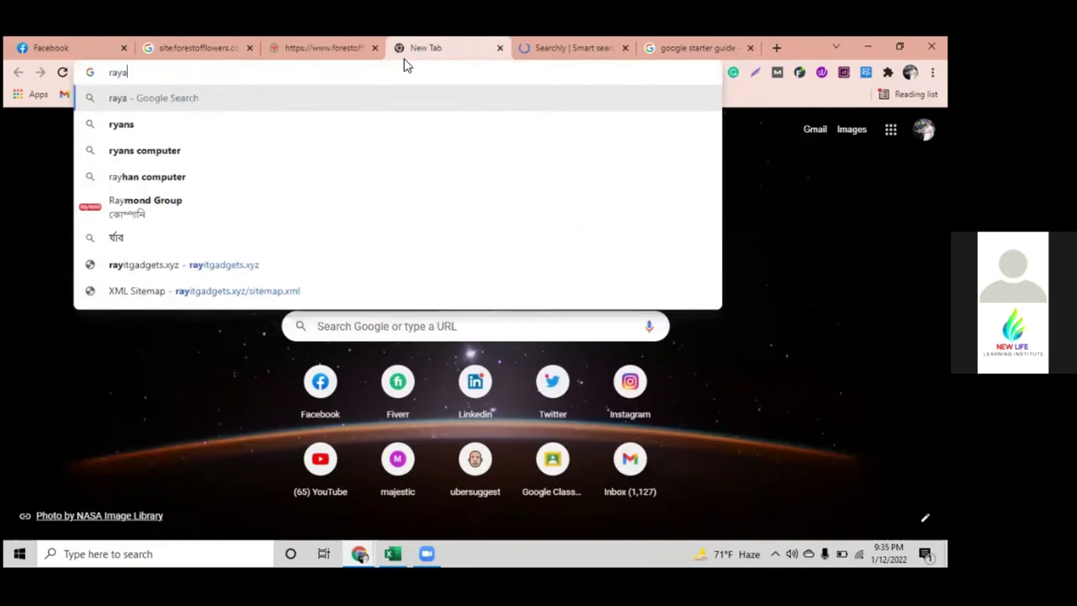
{"action": "key", "text": "Return"}
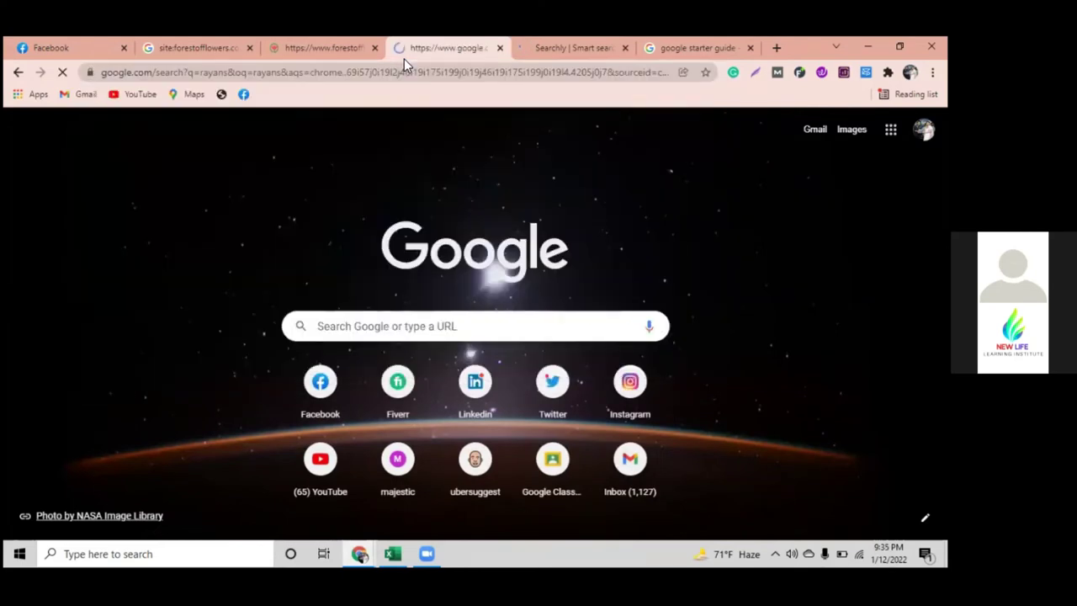
{"action": "scroll", "coordinate": [284, 328], "scroll_direction": "down", "scroll_amount": 1}
{"action": "scroll", "coordinate": [284, 328], "scroll_direction": "down", "scroll_amount": 5}
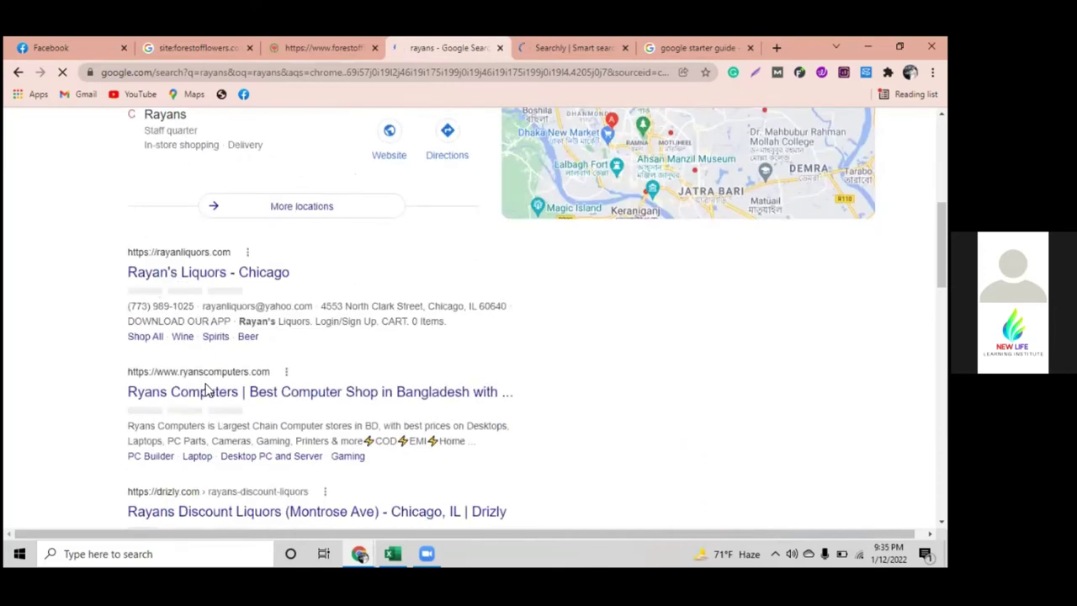
{"action": "left_click", "coordinate": [206, 401]}
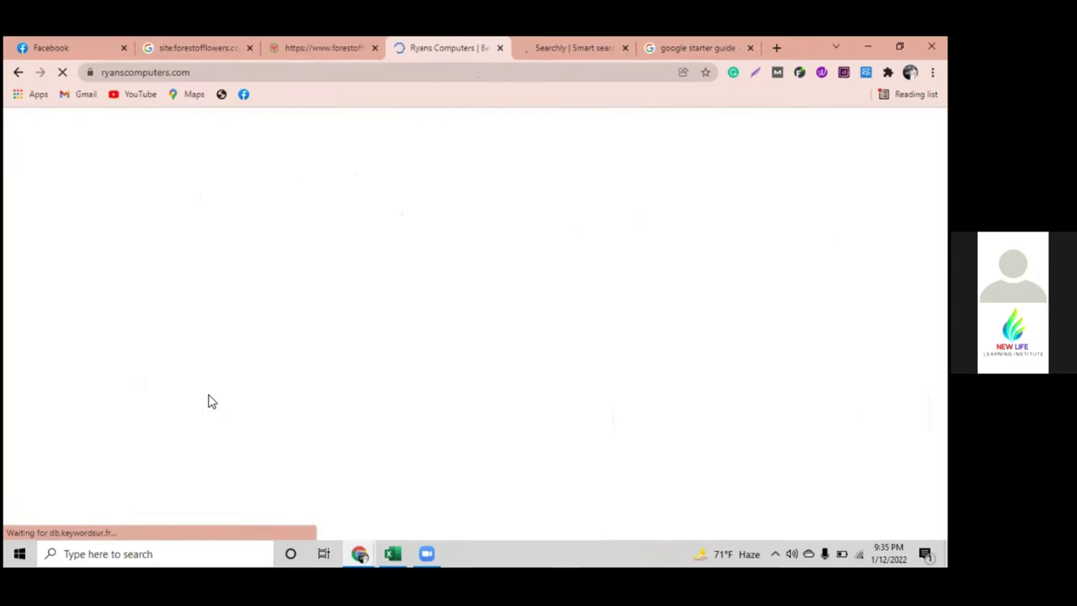
{"action": "left_click", "coordinate": [246, 74]}
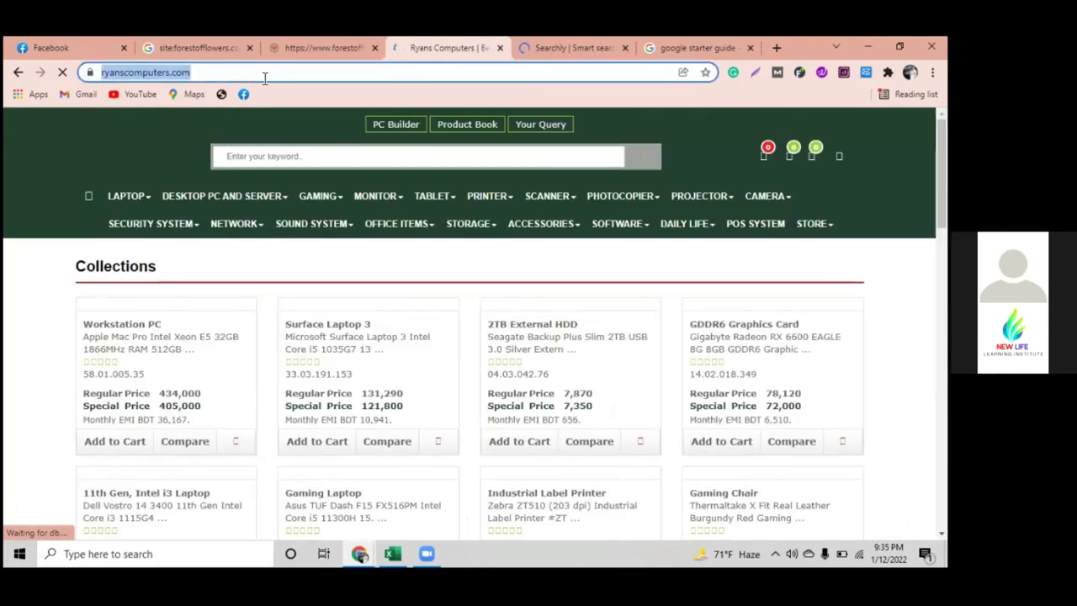
{"action": "left_click", "coordinate": [264, 76]}
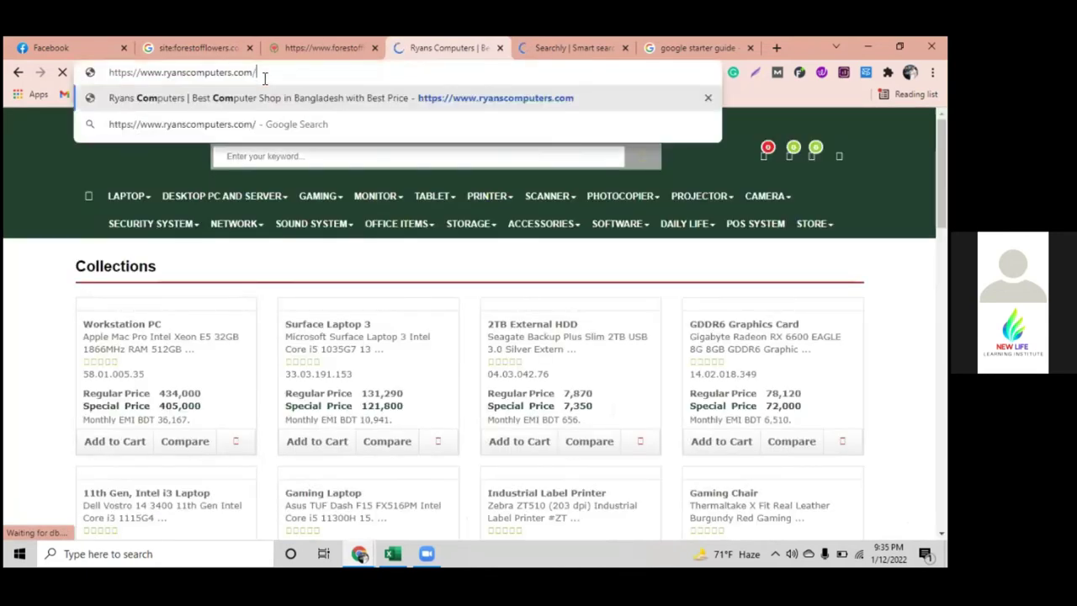
{"action": "type", "text": "robots.txt"}
{"action": "key", "text": "Return"}
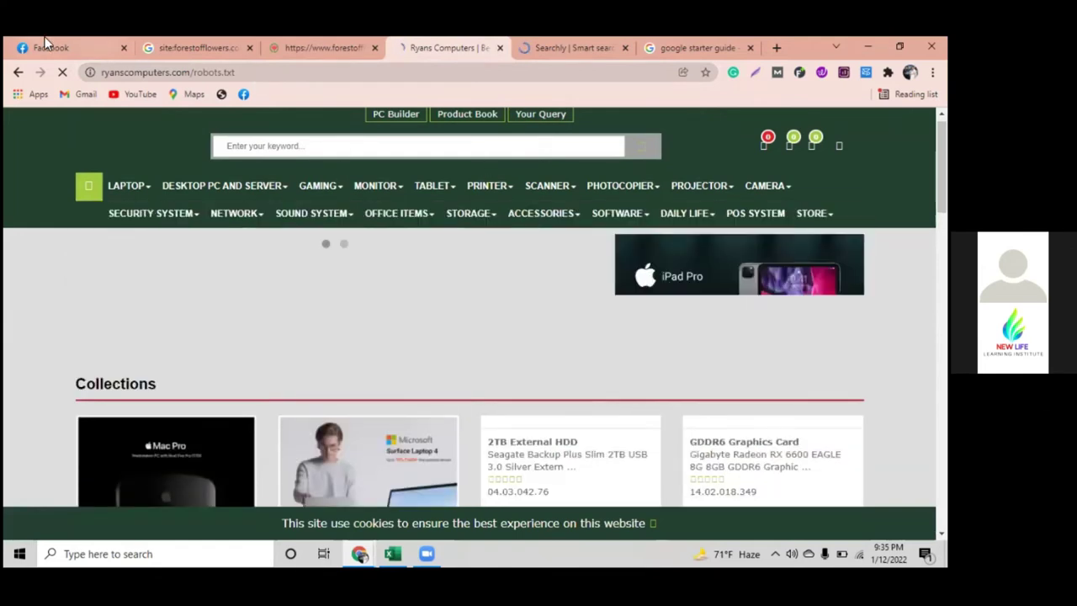
{"action": "mouse_move", "coordinate": [108, 182]}
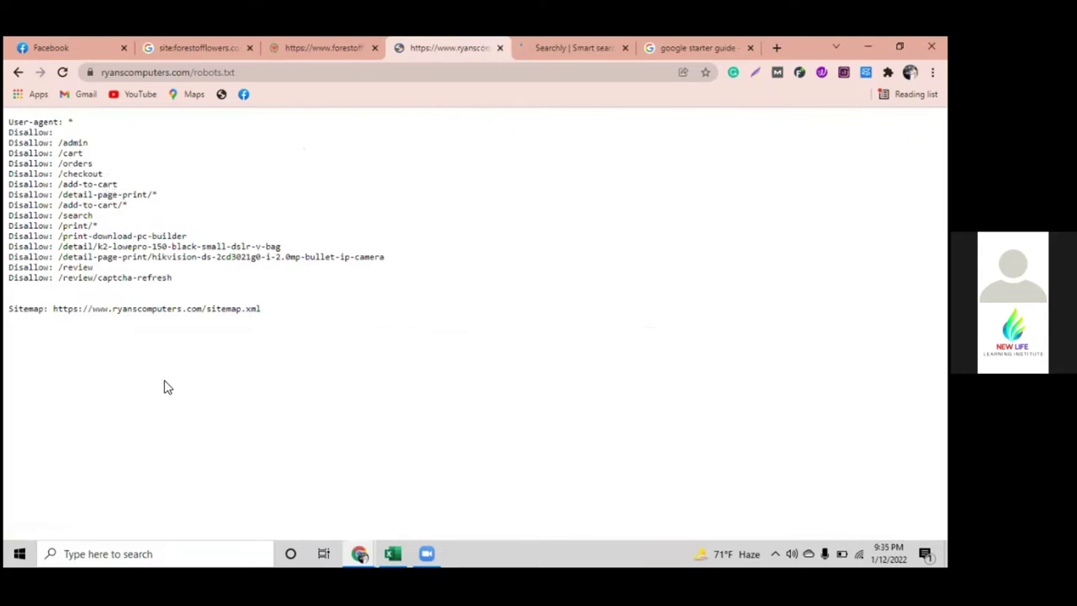
Enlarge the Ryans Computers robots.txt to 150% and examine its Disallow rules for /admin, /cart and /orders.
{"action": "key", "text": "ctrl+plus"}
{"action": "key", "text": "ctrl+plus"}
{"action": "key", "text": "ctrl+plus"}
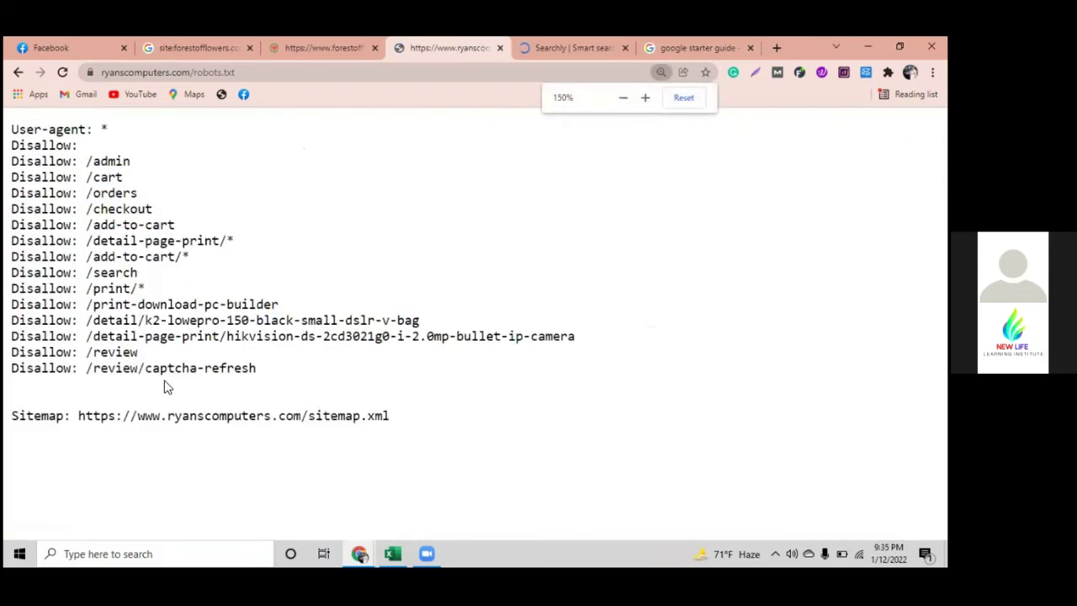
{"action": "left_click_drag", "start_coordinate": [86, 161], "coordinate": [139, 195]}
{"action": "left_click", "coordinate": [126, 309]}
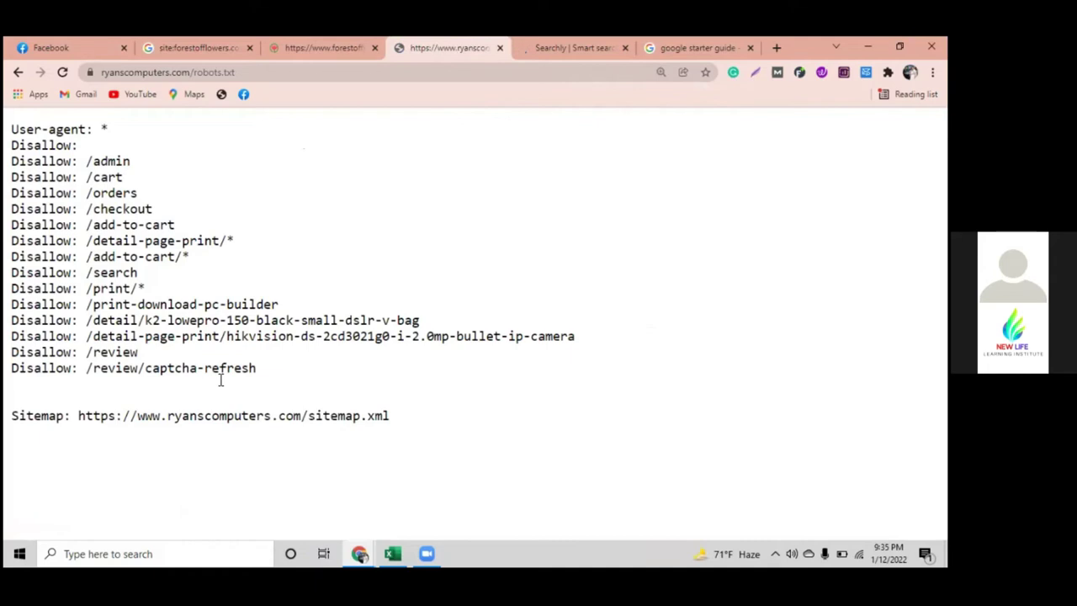
{"action": "key", "text": "ctrl+Tab"}
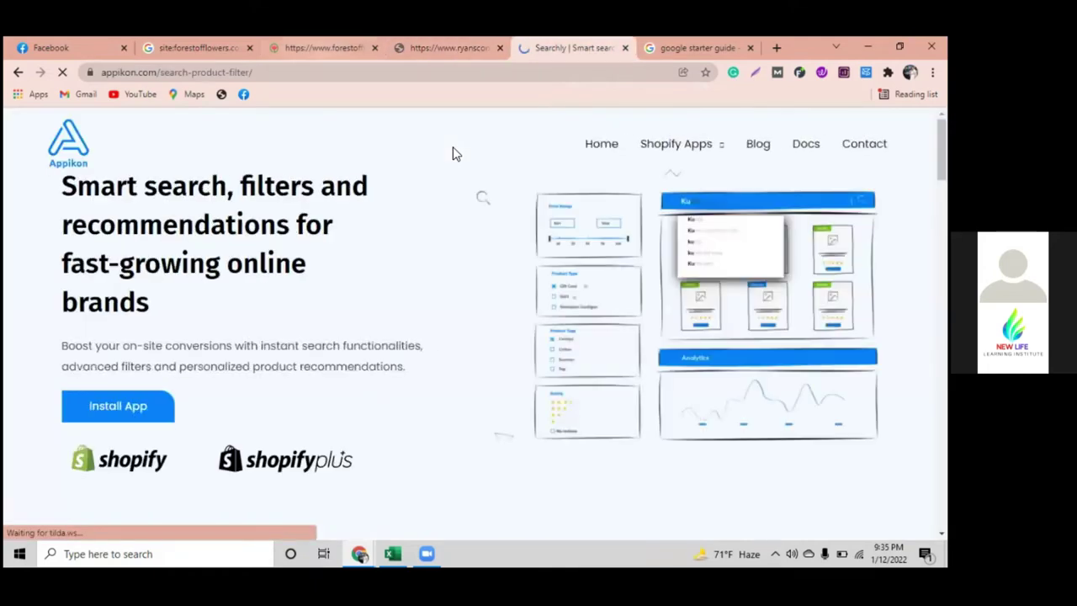
{"action": "left_click", "coordinate": [275, 73]}
{"action": "left_click_drag", "start_coordinate": [307, 72], "coordinate": [215, 72]}
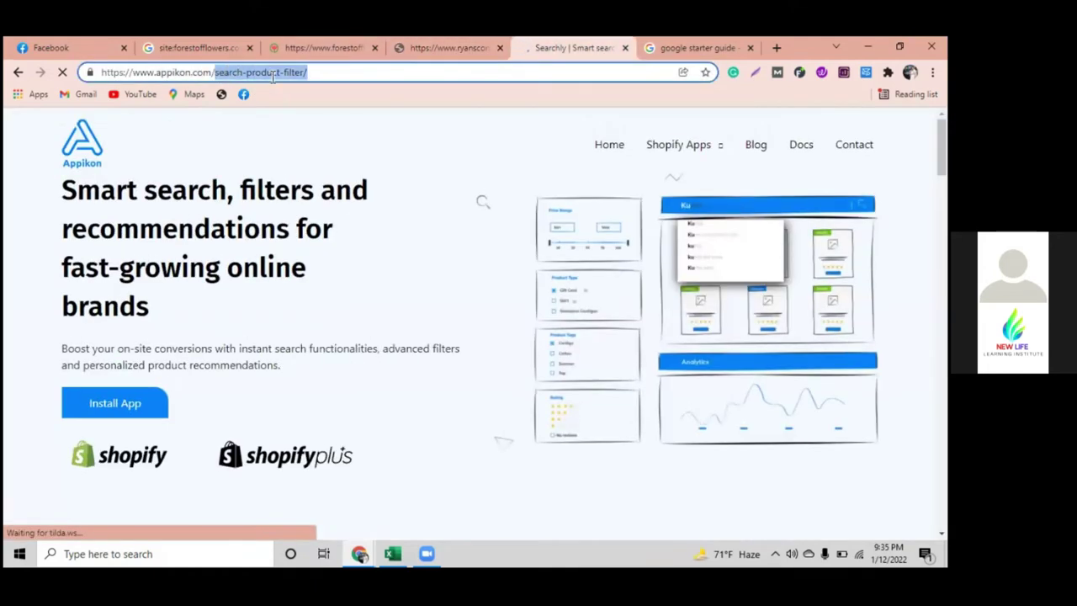
{"action": "key", "text": "BackSpace"}
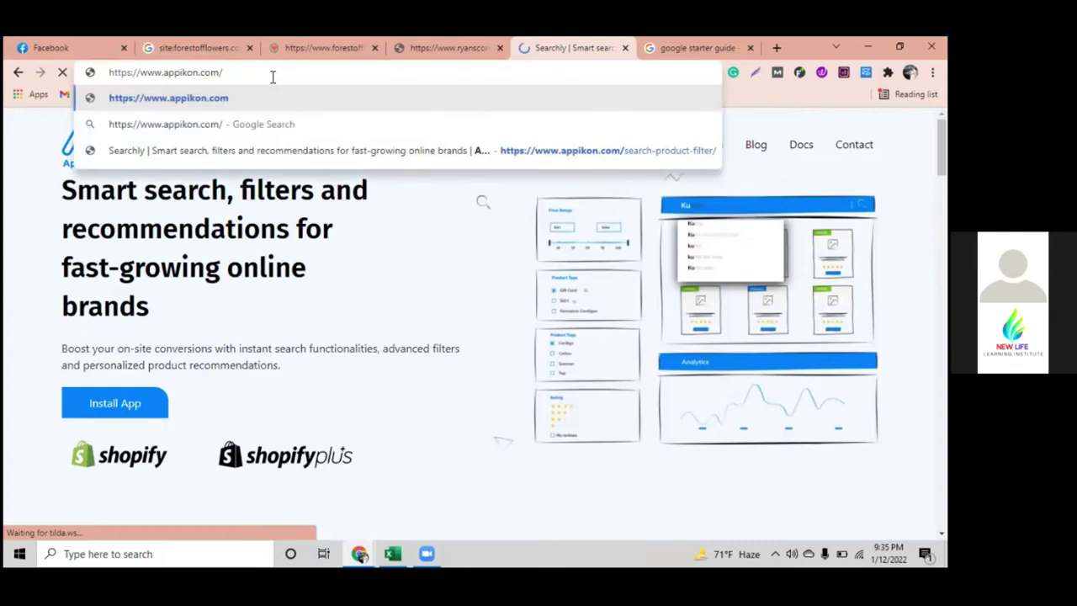
{"action": "type", "text": "robot"}
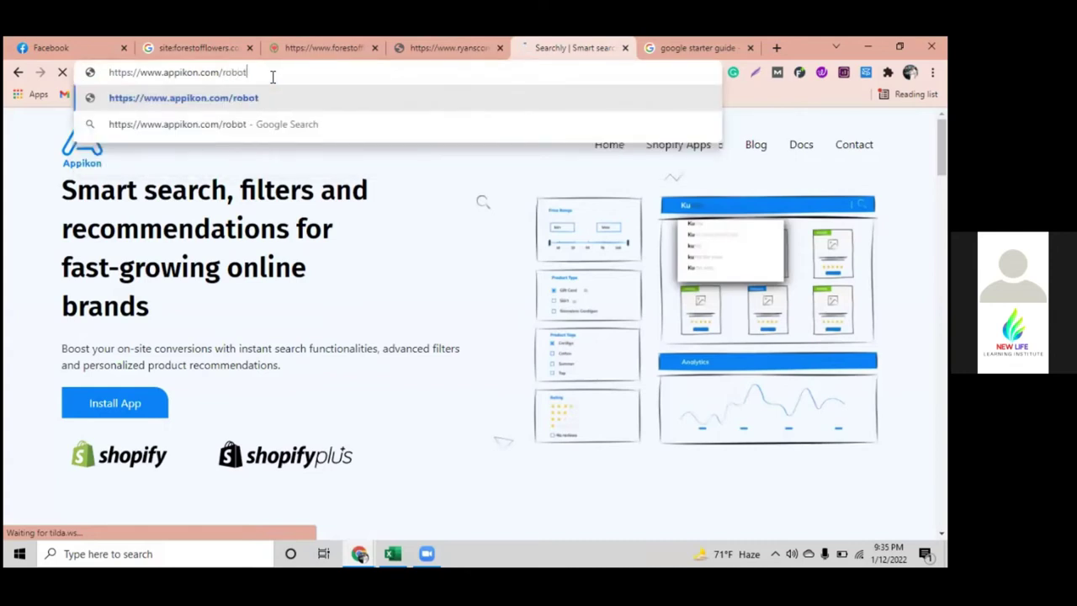
{"action": "type", "text": "s."}
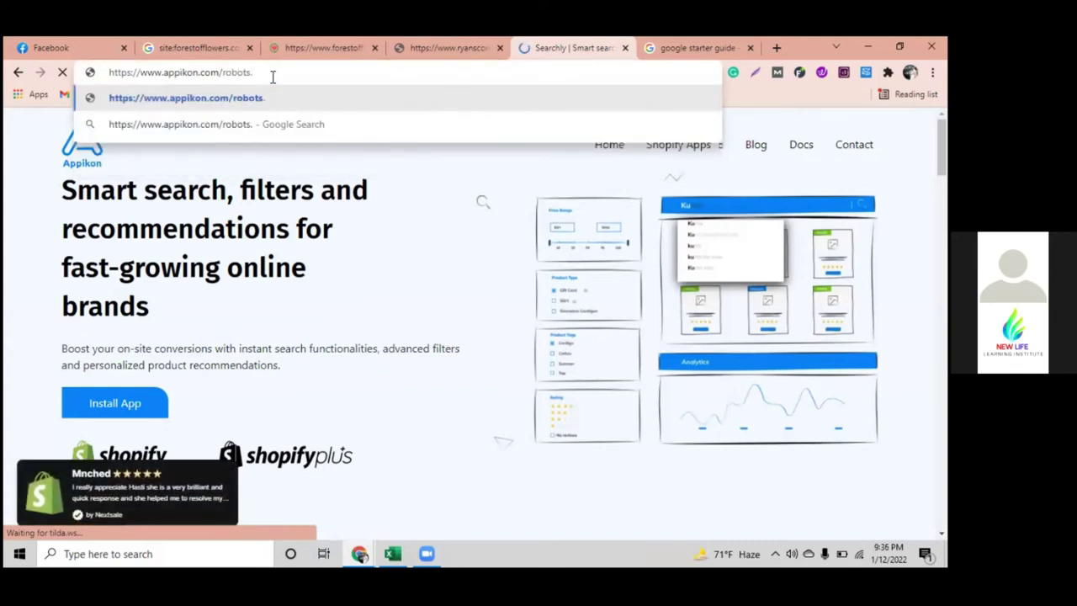
{"action": "type", "text": "txt"}
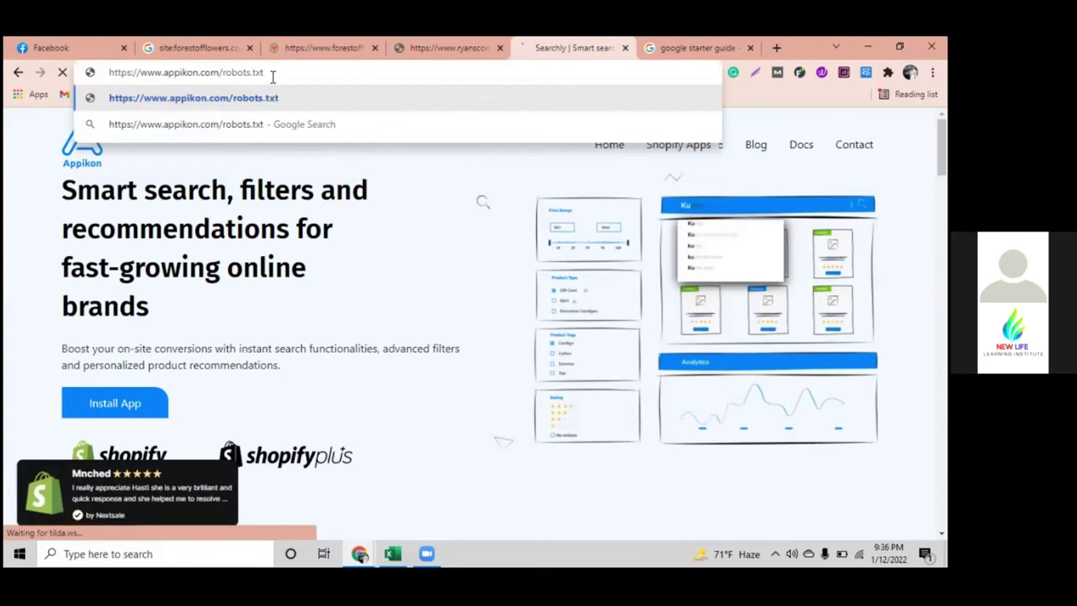
{"action": "key", "text": "Return"}
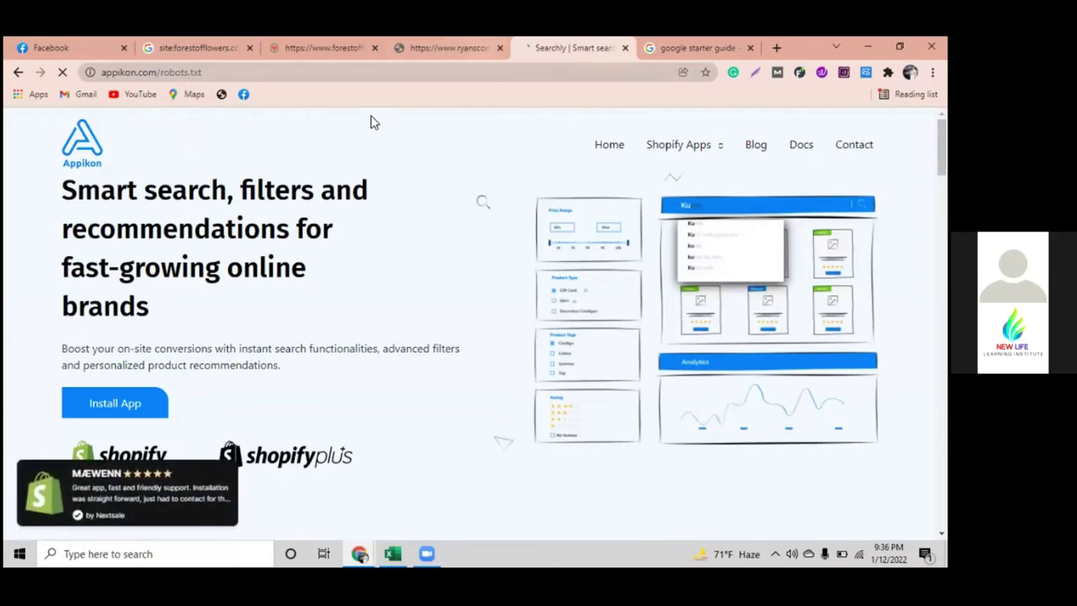
Switch to the Excel audit checklist and examine the HTML Sitemap and XML Sitemap categories in B4 and B5.
{"action": "left_click", "coordinate": [391, 553]}
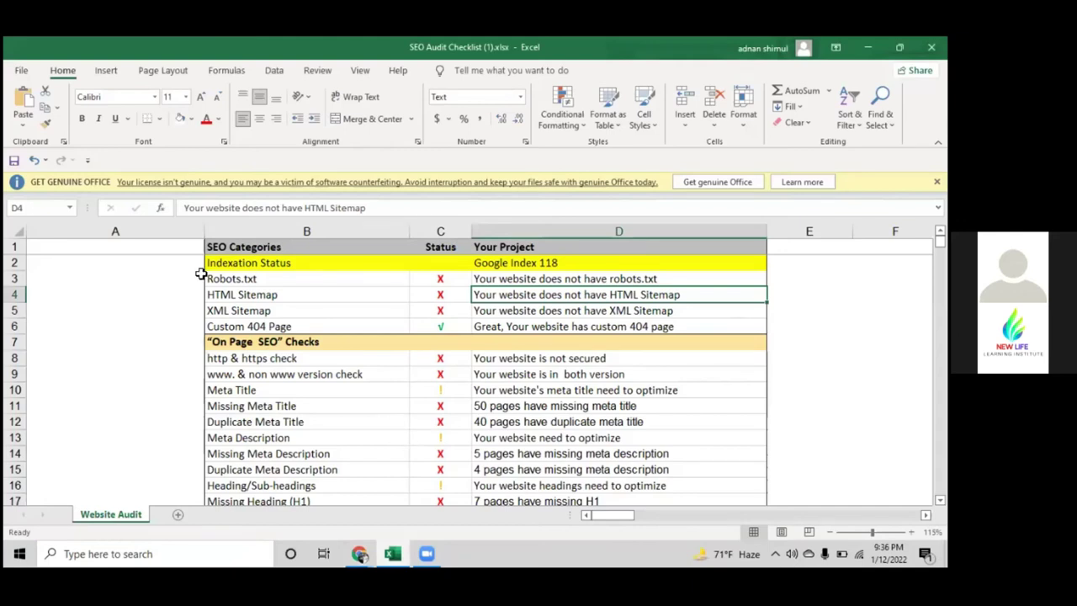
{"action": "left_click", "coordinate": [274, 294]}
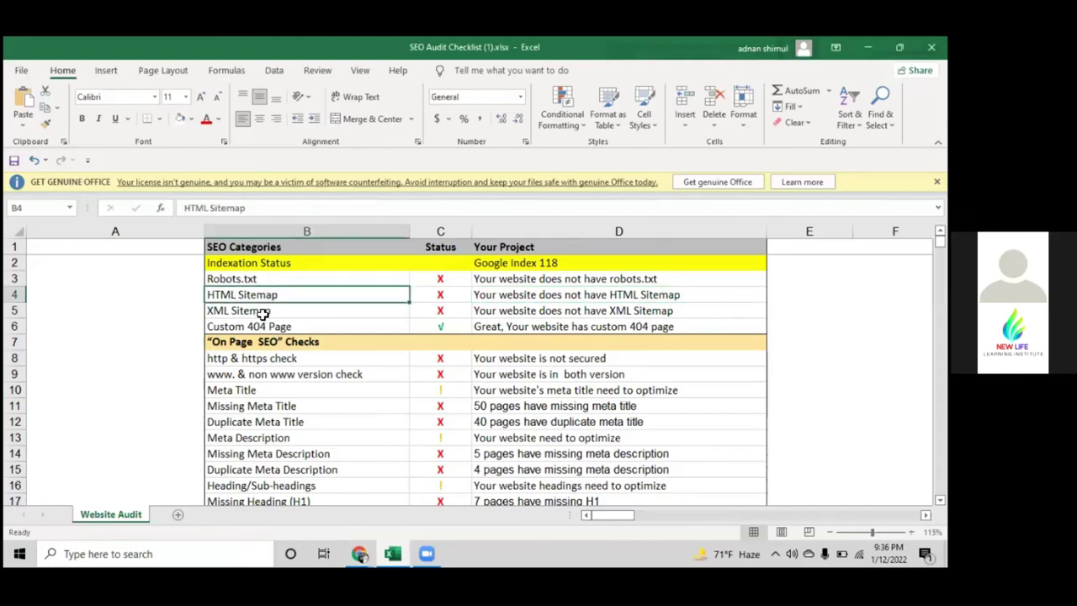
{"action": "left_click", "coordinate": [291, 313]}
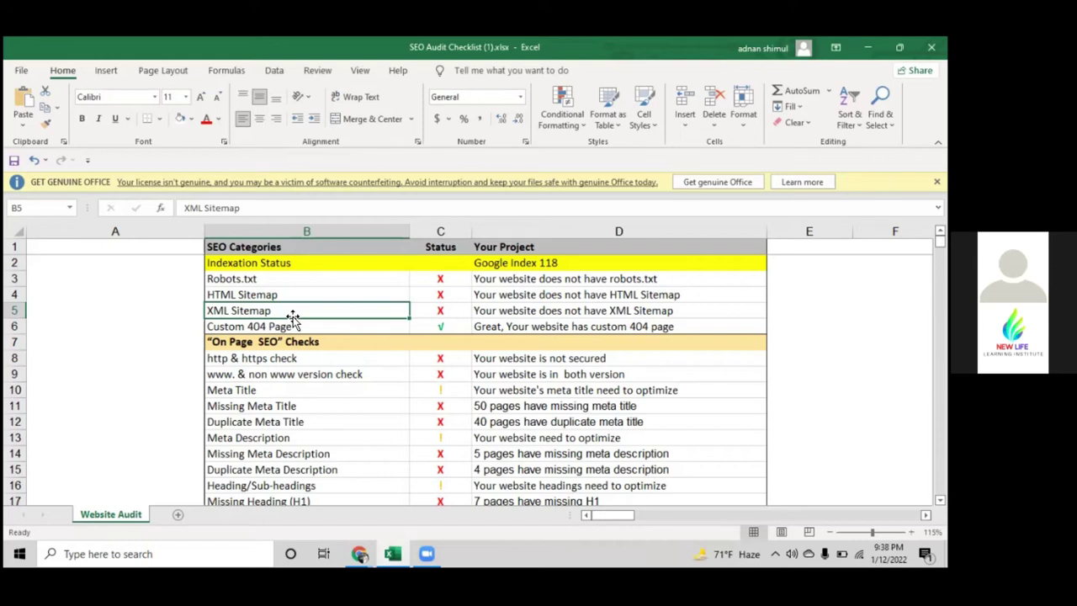
Switch back to Chrome, load the ryanscomputers.com homepage in place of its robots.txt, and return to the forestofflowers.com robots.txt page.
{"action": "left_click", "coordinate": [360, 552]}
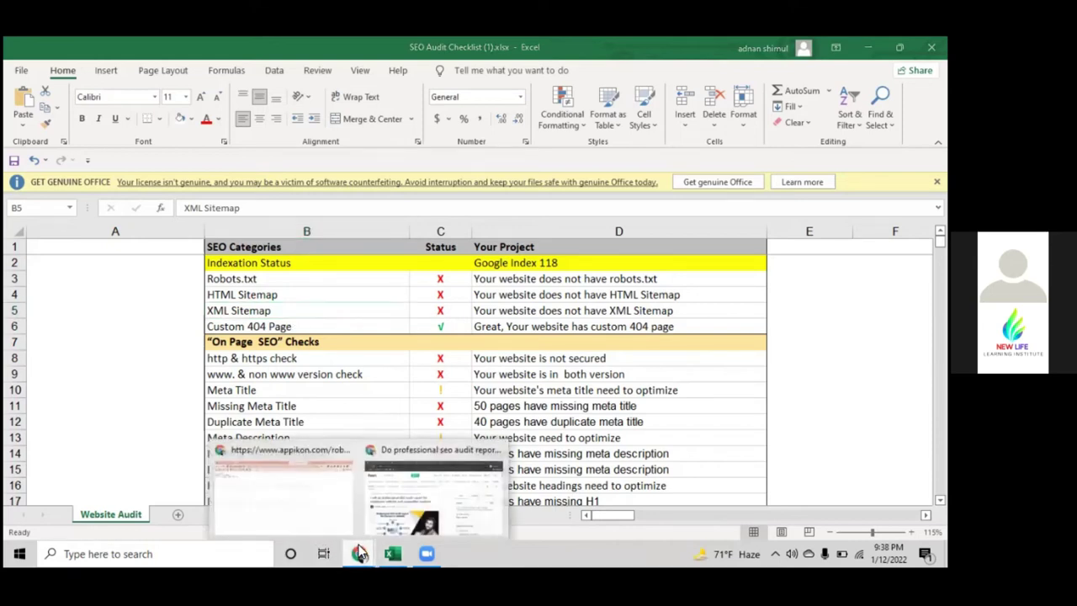
{"action": "left_click", "coordinate": [299, 501]}
{"action": "key", "text": "ctrl+shift+Tab"}
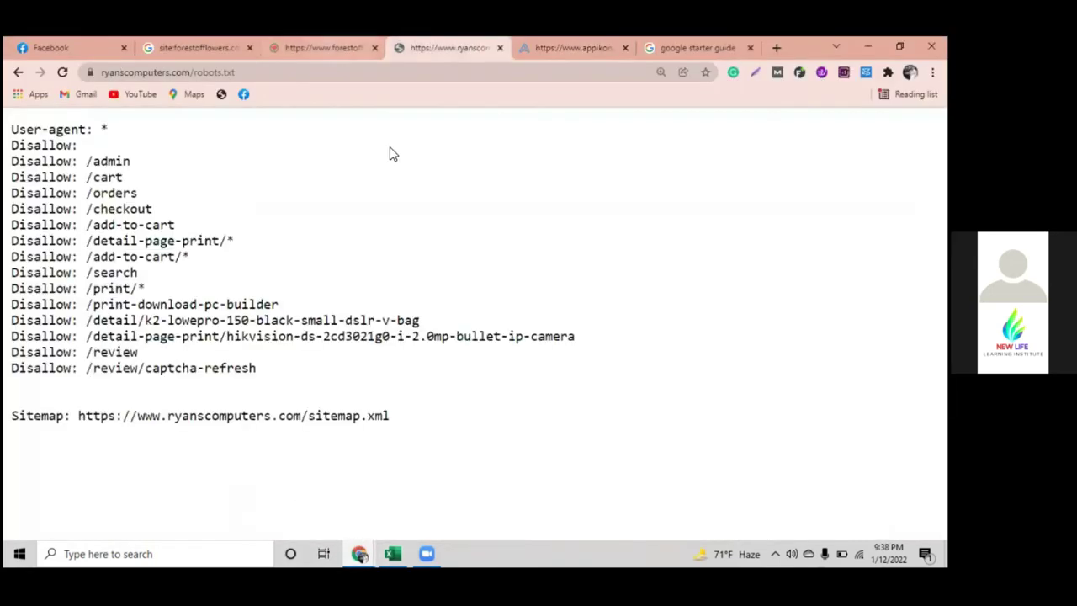
{"action": "key", "text": "ctrl+shift+Tab"}
{"action": "key", "text": "ctrl+Tab"}
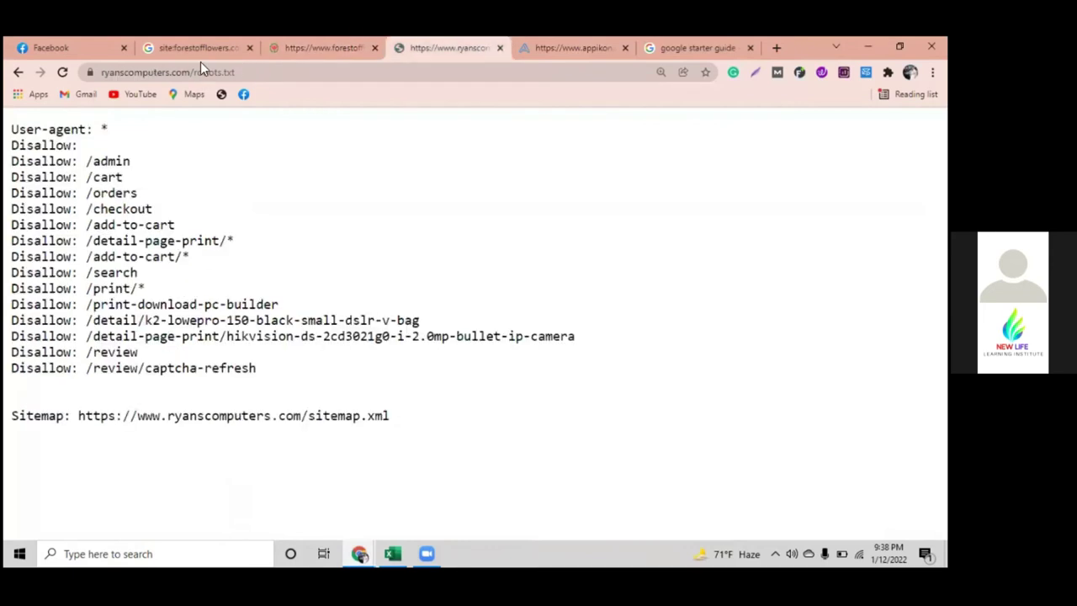
{"action": "left_click_drag", "start_coordinate": [194, 73], "coordinate": [272, 74]}
{"action": "key", "text": "BackSpace"}
{"action": "key", "text": "Return"}
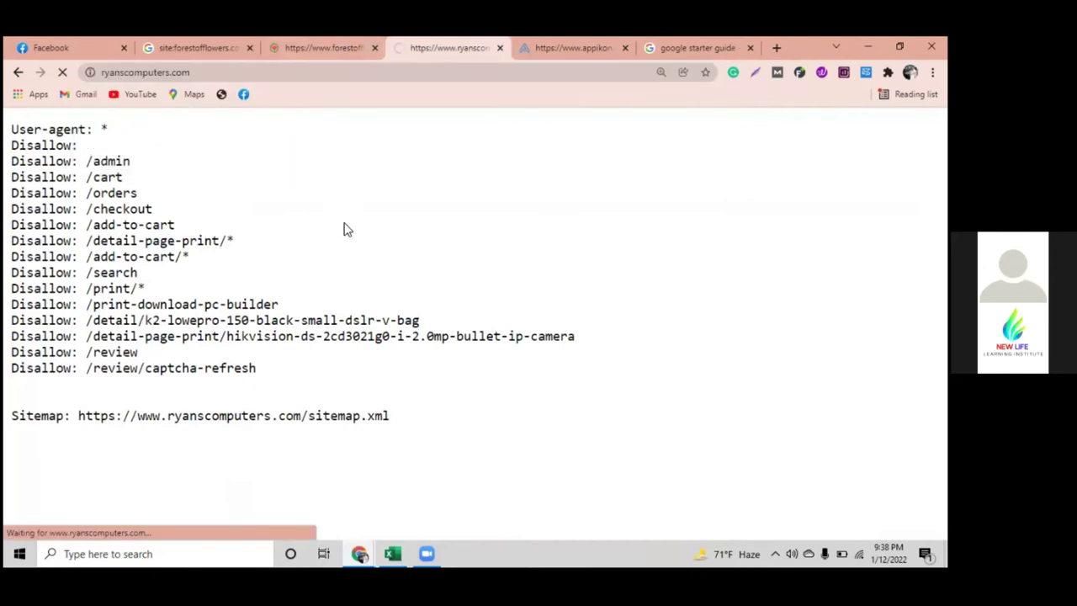
{"action": "key", "text": "ctrl+shift+Tab"}
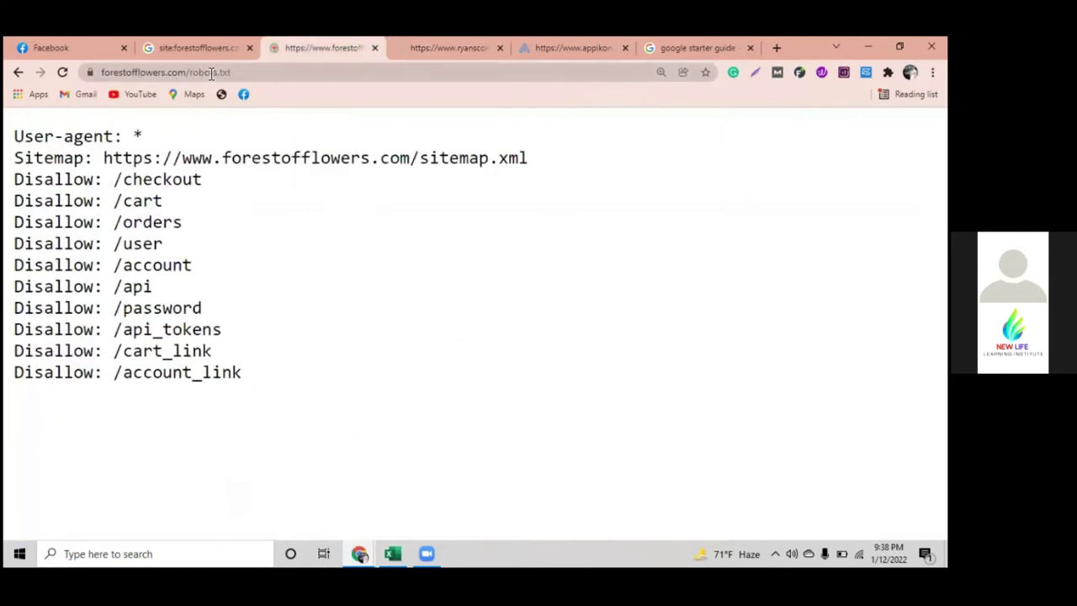
Load the forestofflowers.com homepage in place of its robots.txt page.
{"action": "left_click_drag", "start_coordinate": [198, 74], "coordinate": [271, 80]}
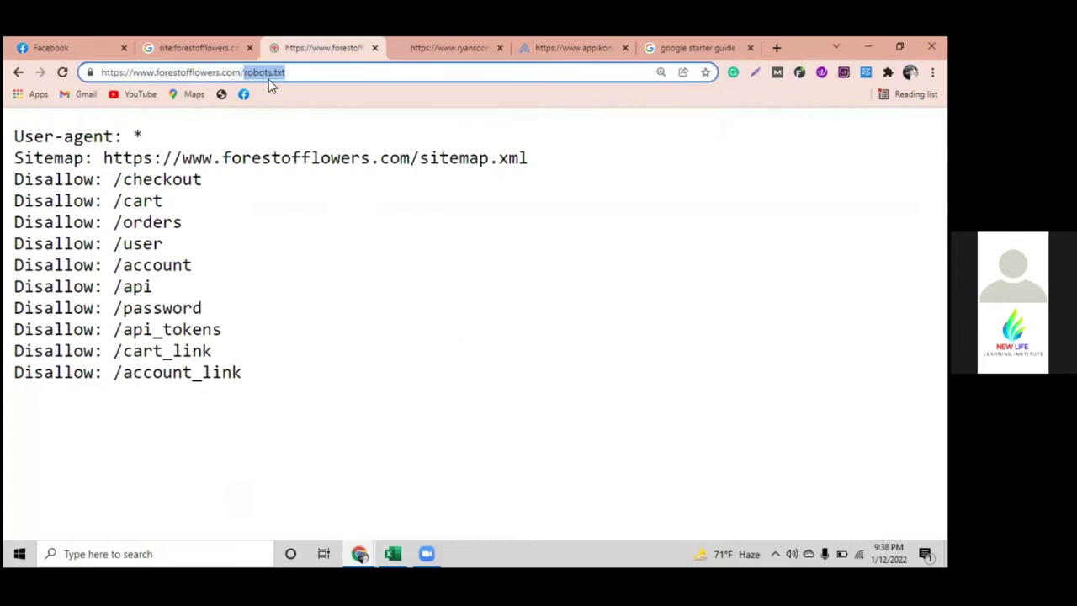
{"action": "key", "text": "BackSpace"}
{"action": "key", "text": "Return"}
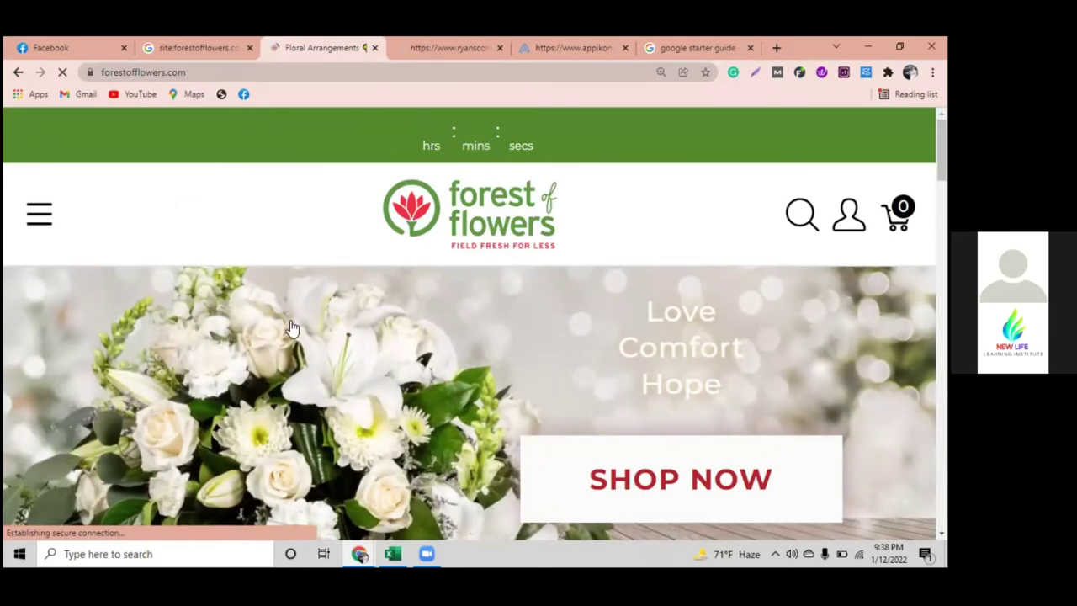
Examine the forestofflowers.com homepage from the banner through the product listings to the store location map.
{"action": "scroll", "coordinate": [307, 301], "scroll_direction": "down", "scroll_amount": 2}
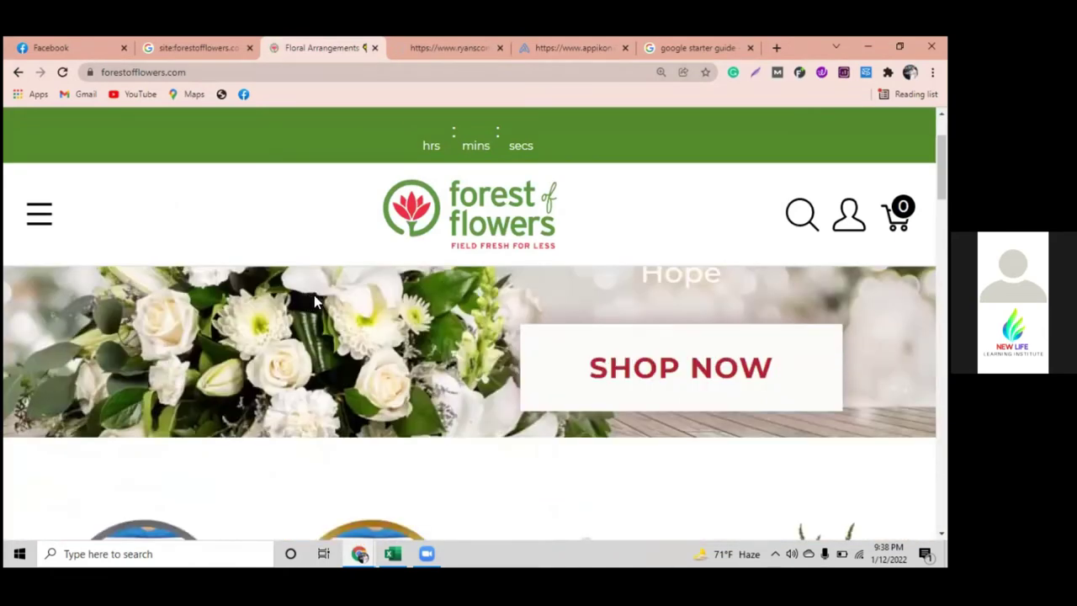
{"action": "scroll", "coordinate": [314, 301], "scroll_direction": "down", "scroll_amount": 1}
{"action": "scroll", "coordinate": [340, 306], "scroll_direction": "down", "scroll_amount": 1}
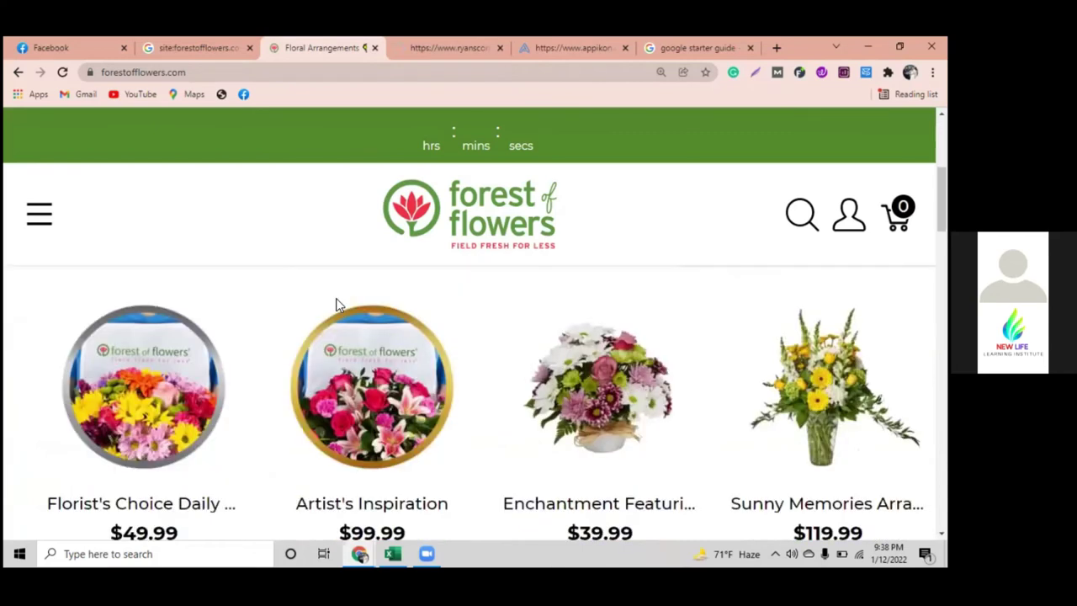
{"action": "scroll", "coordinate": [368, 269], "scroll_direction": "down", "scroll_amount": 5}
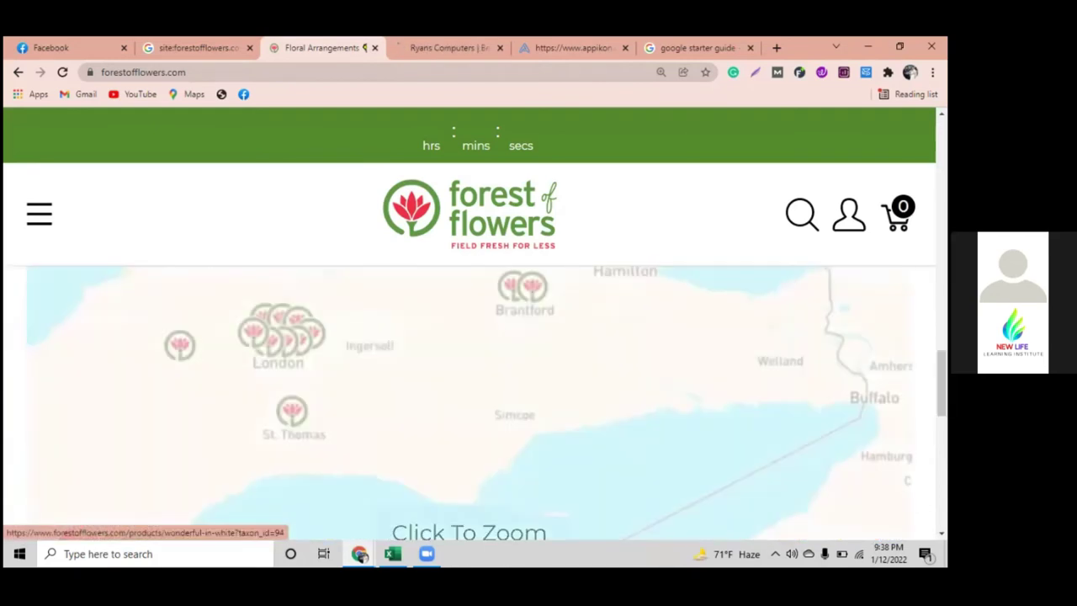
{"action": "scroll", "coordinate": [469, 404], "scroll_direction": "up", "scroll_amount": 4}
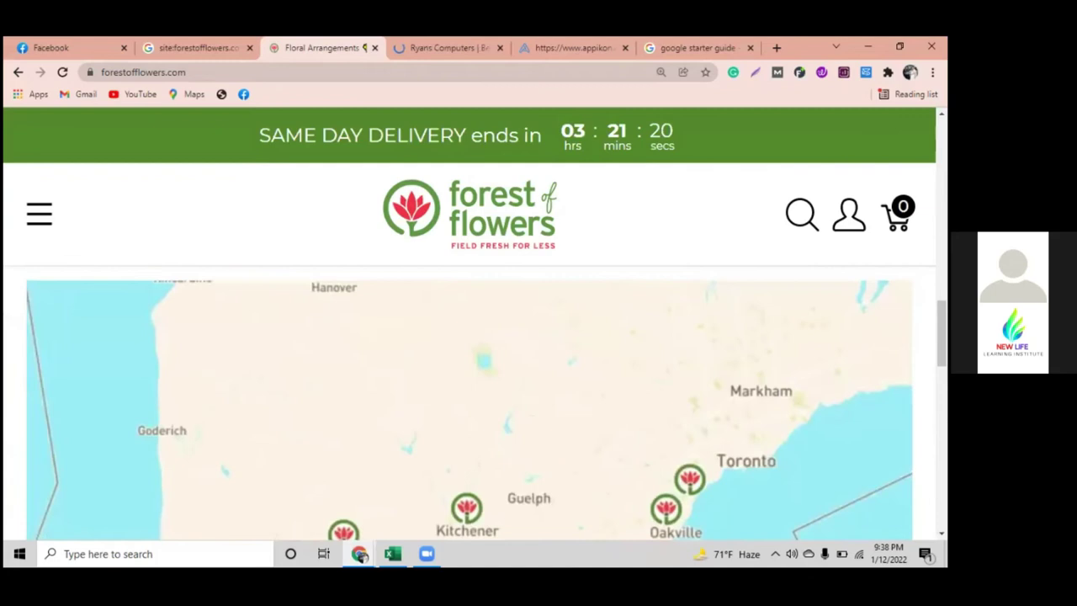
{"action": "scroll", "coordinate": [409, 279], "scroll_direction": "down", "scroll_amount": 10}
{"action": "scroll", "coordinate": [409, 278], "scroll_direction": "up", "scroll_amount": 6}
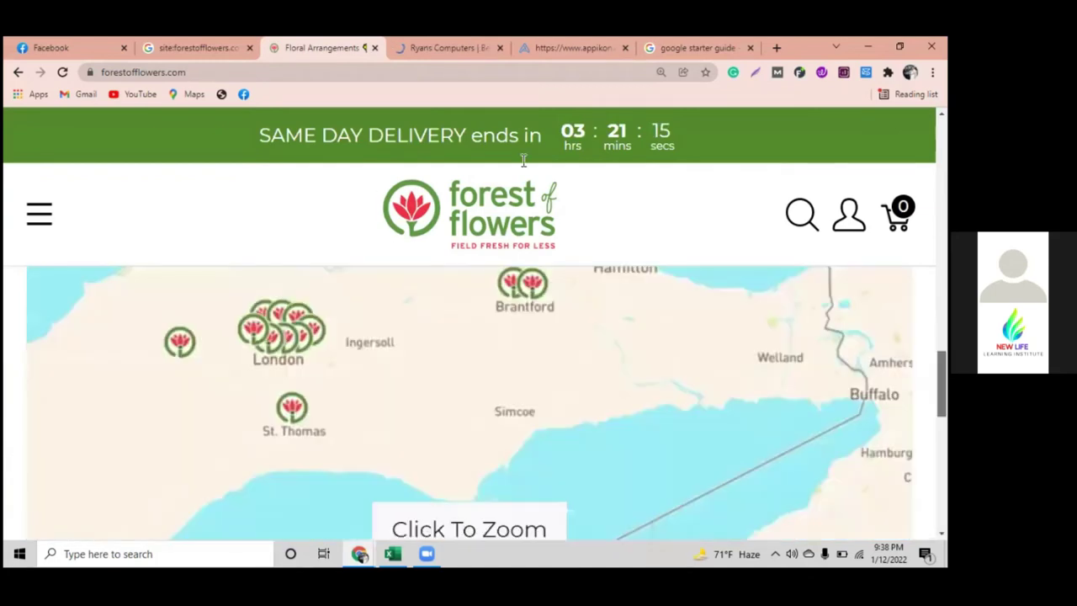
{"action": "scroll", "coordinate": [523, 160], "scroll_direction": "up", "scroll_amount": 5}
Switch to the Ryans Computers homepage and examine its category navigation, descriptive text and footer links.
{"action": "key", "text": "ctrl+Tab"}
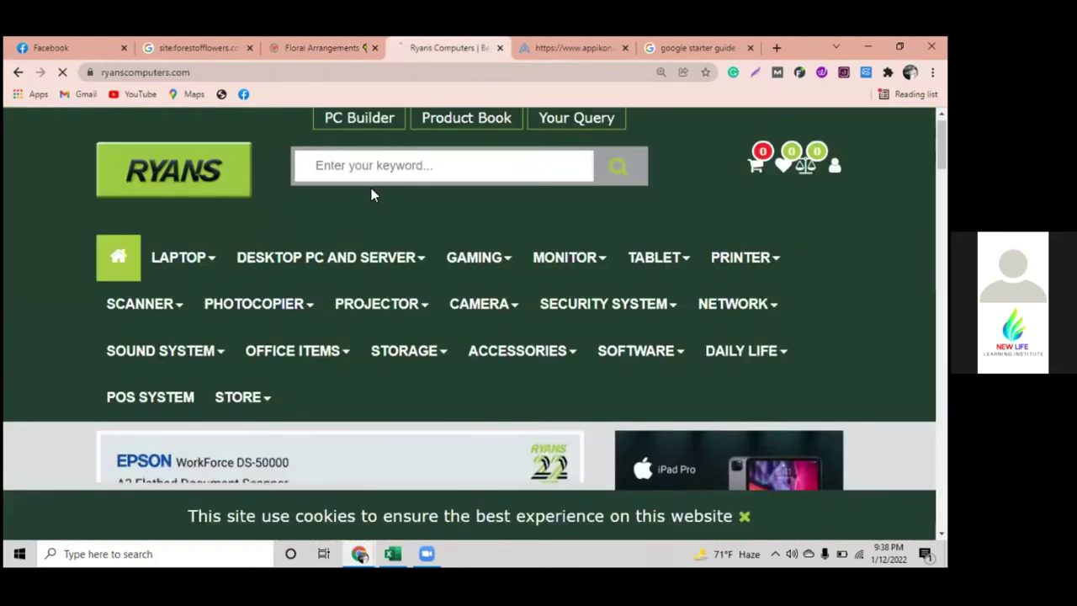
{"action": "mouse_move", "coordinate": [428, 320]}
{"action": "scroll", "coordinate": [529, 365], "scroll_direction": "down", "scroll_amount": 2}
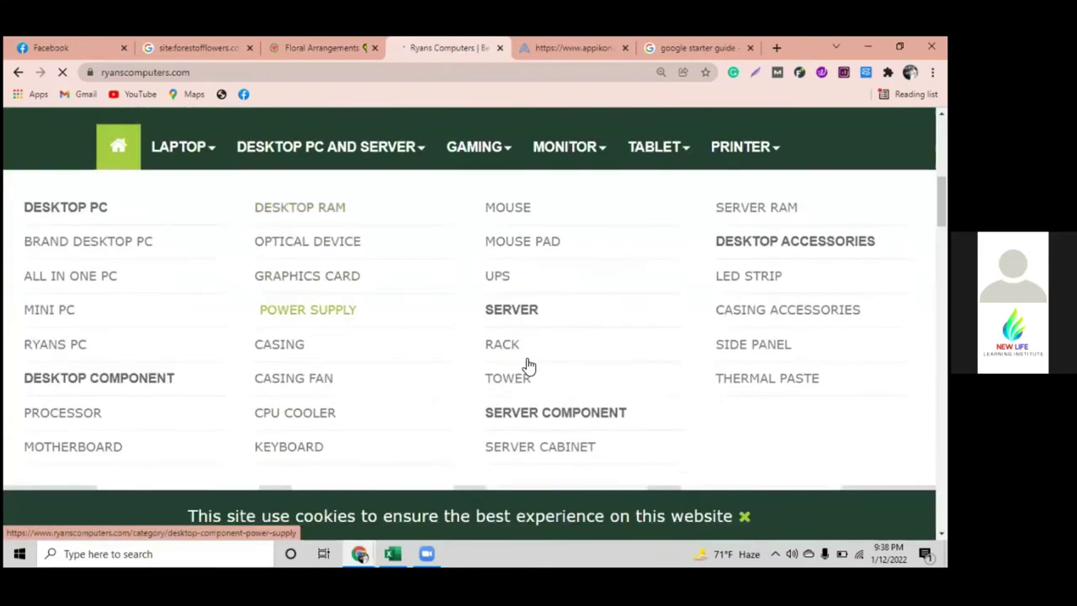
{"action": "mouse_move", "coordinate": [484, 158]}
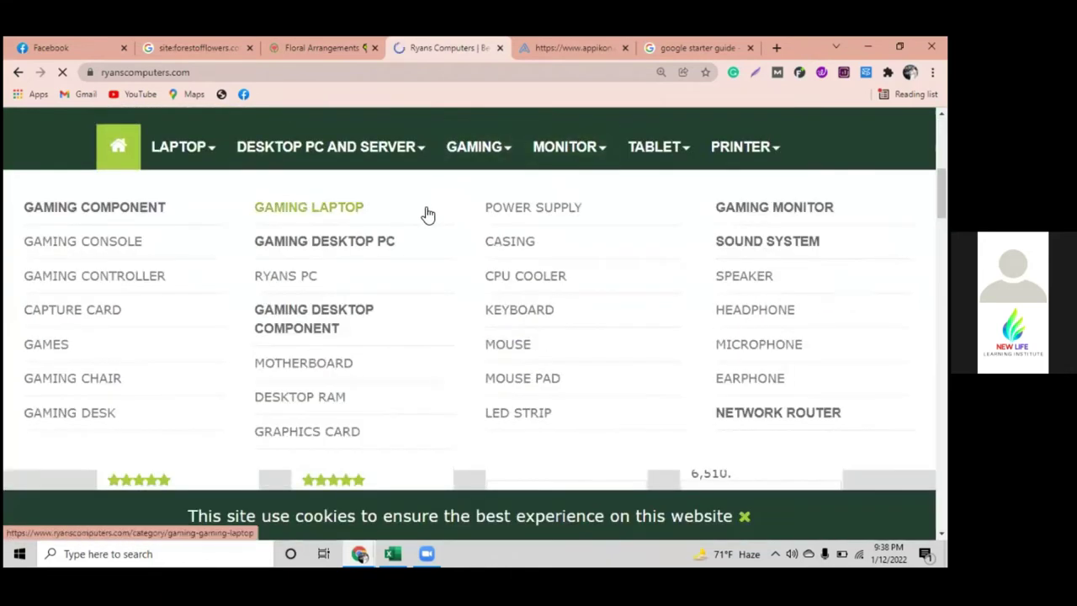
{"action": "scroll", "coordinate": [433, 244], "scroll_direction": "down", "scroll_amount": 5}
{"action": "scroll", "coordinate": [450, 297], "scroll_direction": "down", "scroll_amount": 4}
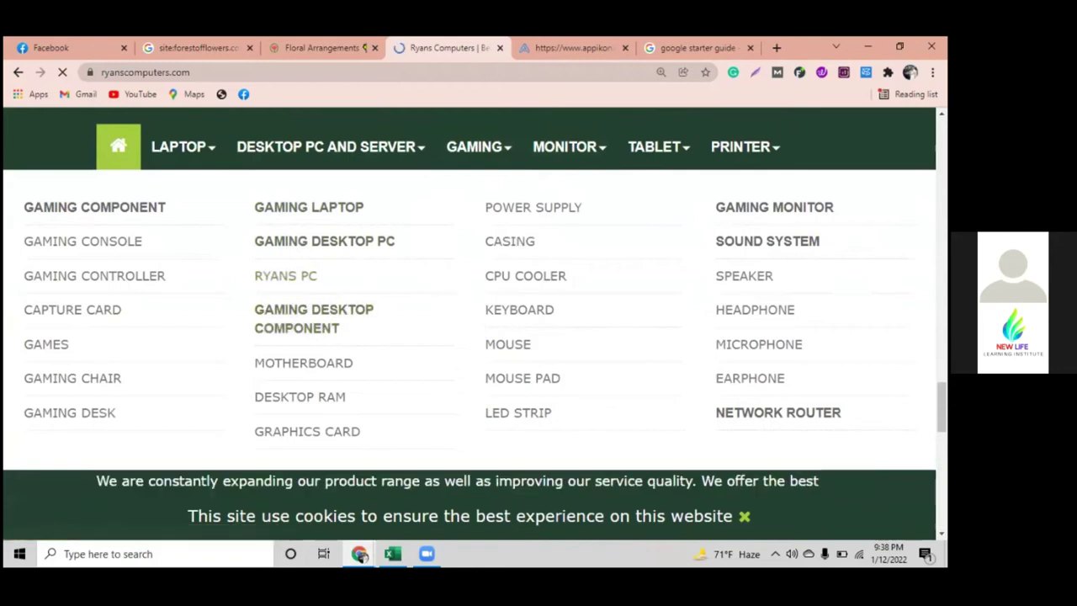
{"action": "scroll", "coordinate": [468, 378], "scroll_direction": "down", "scroll_amount": 2}
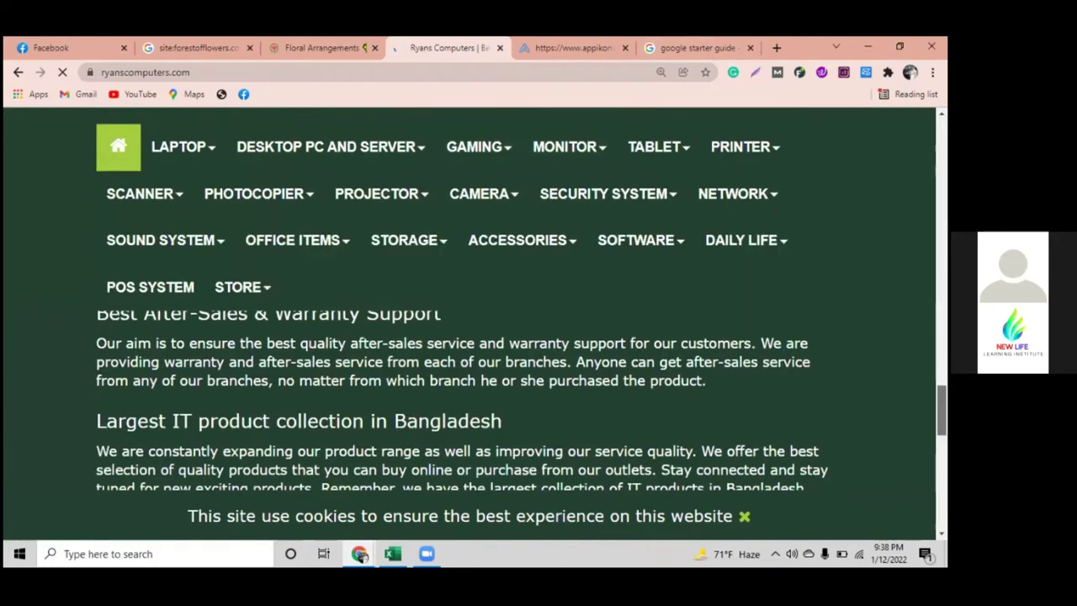
{"action": "scroll", "coordinate": [469, 379], "scroll_direction": "down", "scroll_amount": 5}
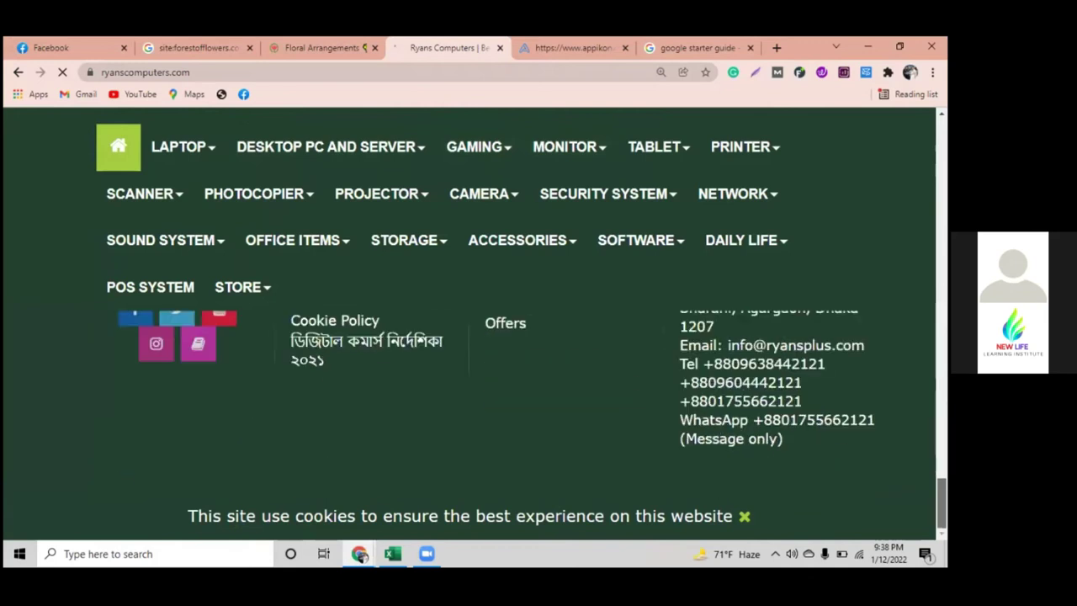
{"action": "scroll", "coordinate": [469, 404], "scroll_direction": "up", "scroll_amount": 5}
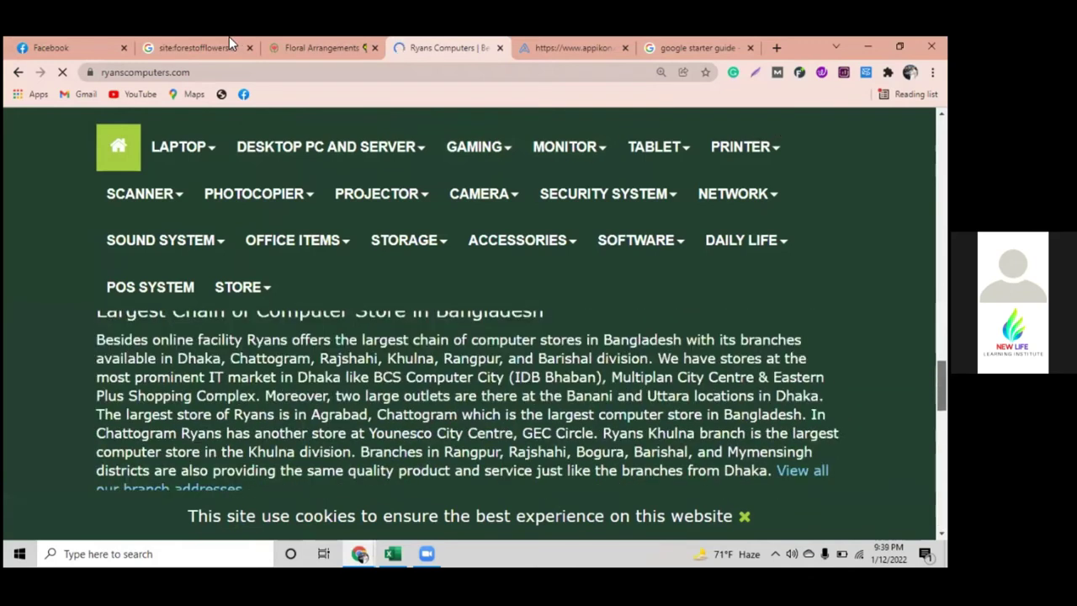
Return to the forestofflowers.com homepage with its zoom reduced to the default level and examine its footer links.
{"action": "left_click", "coordinate": [272, 42]}
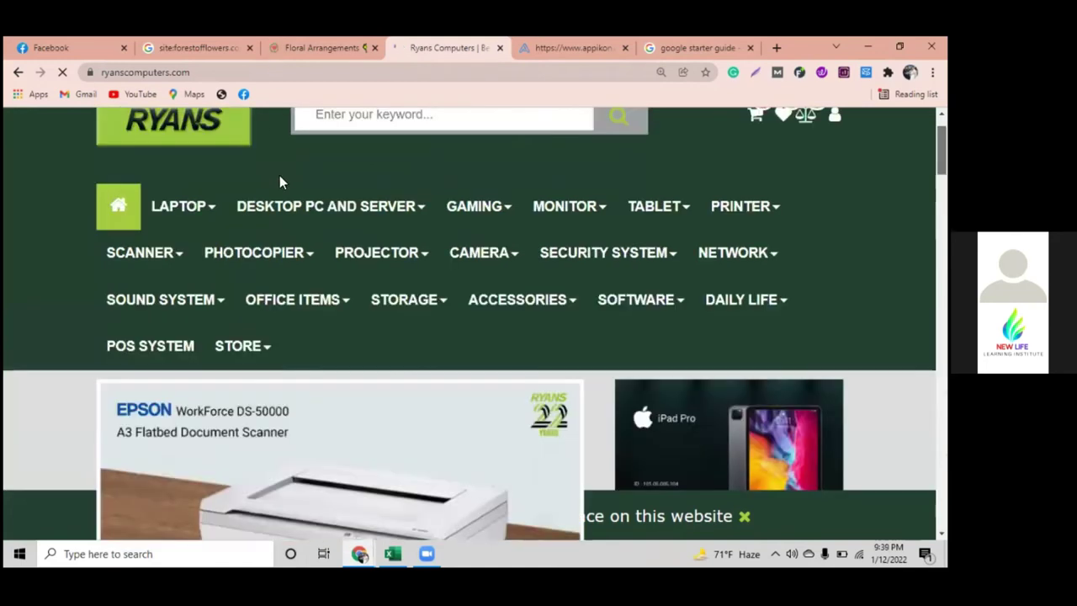
{"action": "scroll", "coordinate": [373, 159], "scroll_direction": "down", "scroll_amount": 6}
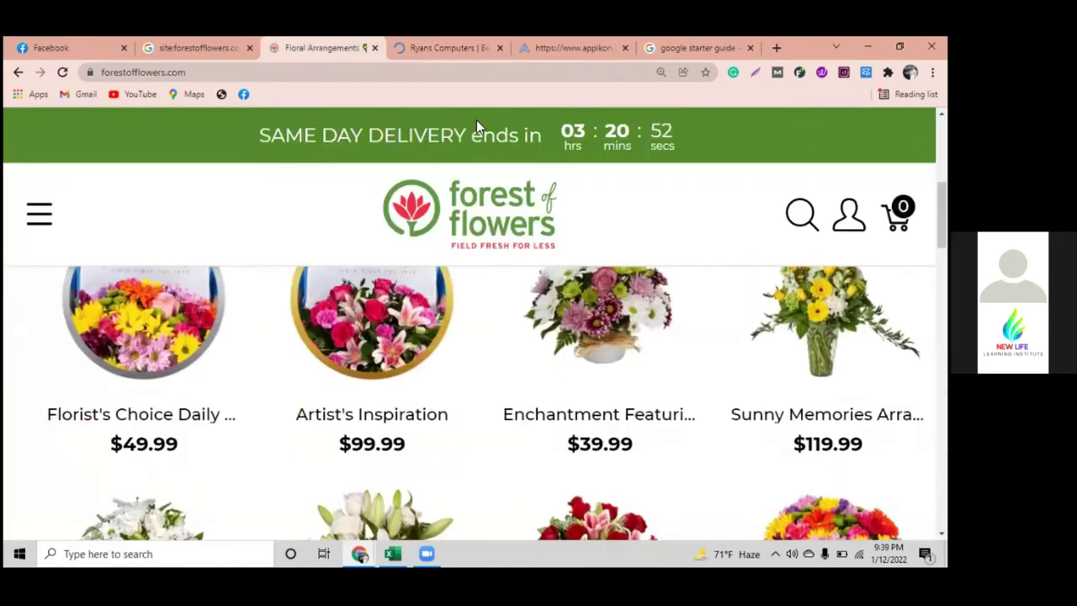
{"action": "scroll", "coordinate": [468, 404], "scroll_direction": "down", "scroll_amount": 6}
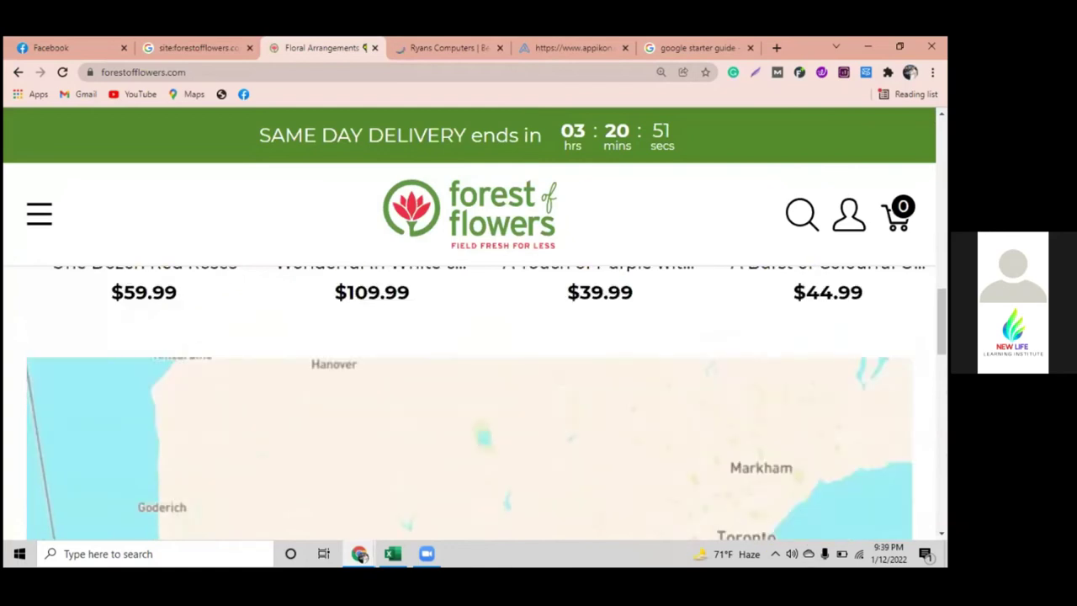
{"action": "scroll", "coordinate": [459, 284], "scroll_direction": "up", "scroll_amount": 5}
{"action": "left_click", "coordinate": [932, 72]}
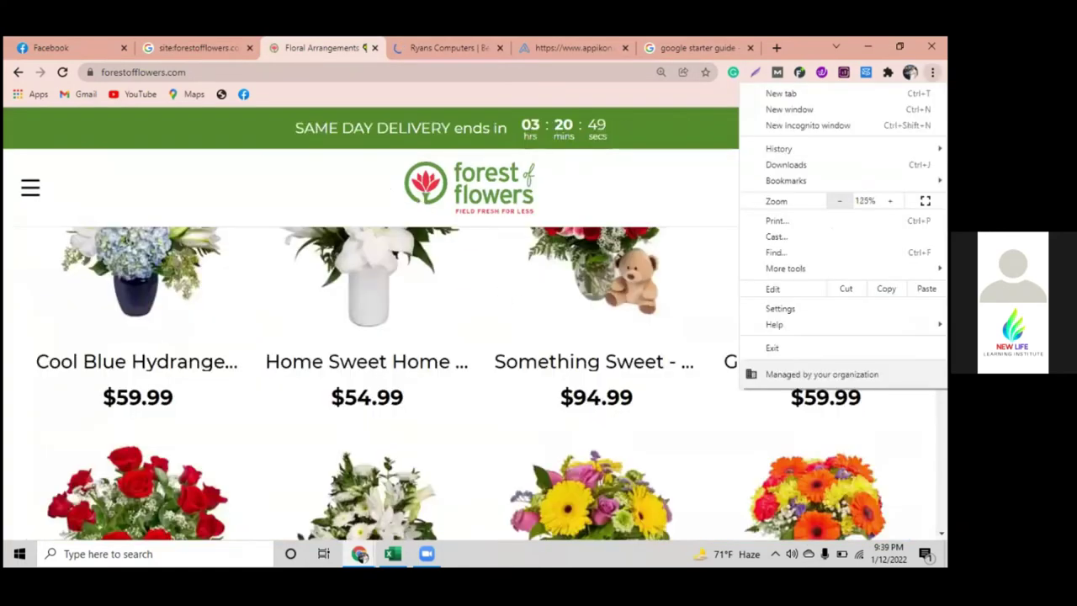
{"action": "left_click", "coordinate": [839, 200]}
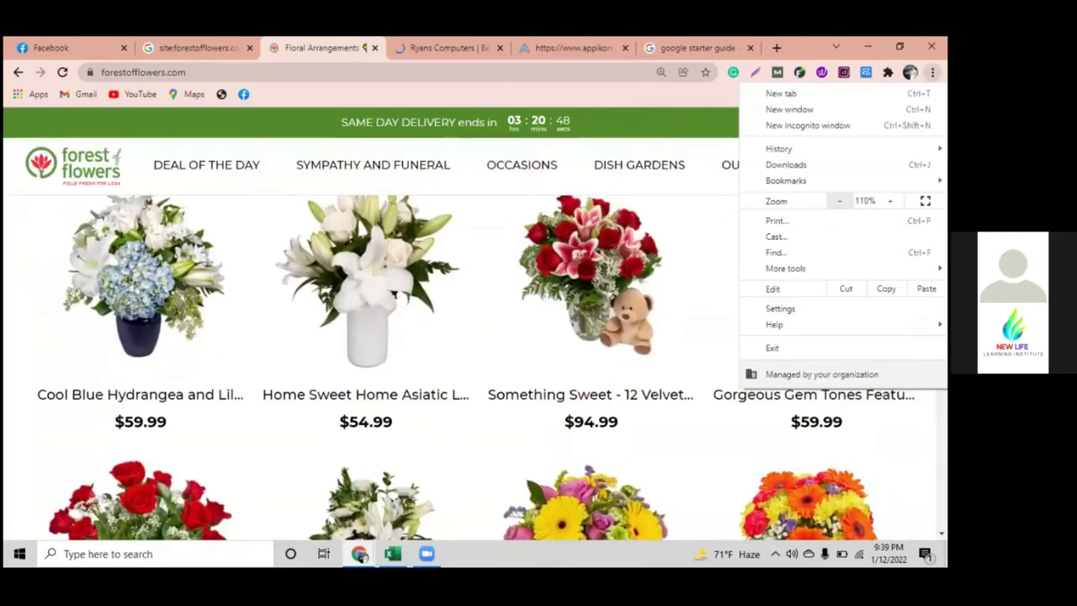
{"action": "scroll", "coordinate": [468, 337], "scroll_direction": "down", "scroll_amount": 10}
{"action": "scroll", "coordinate": [468, 336], "scroll_direction": "up", "scroll_amount": 3}
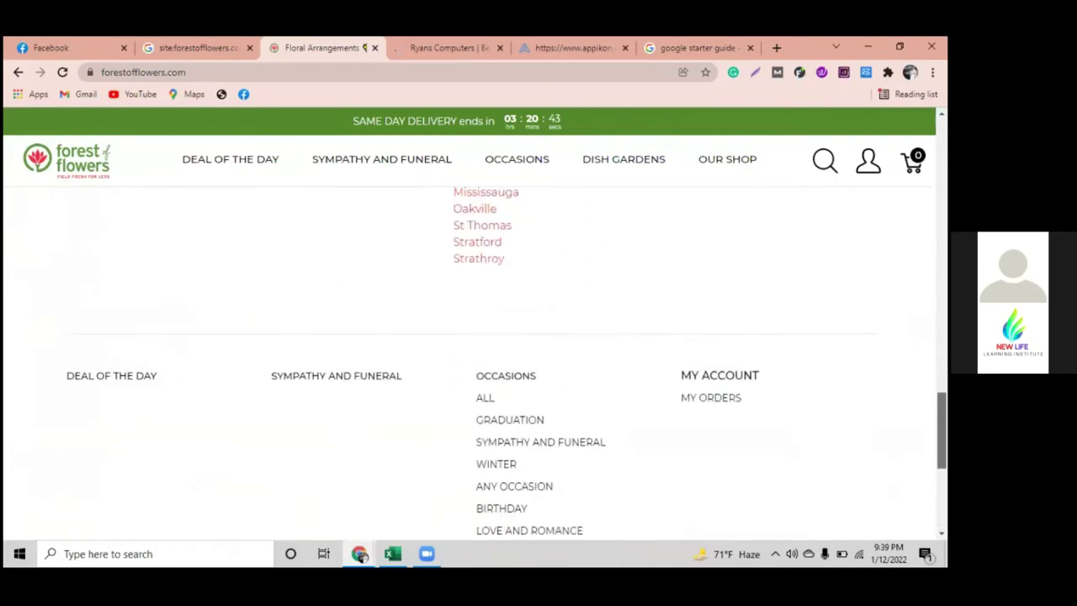
{"action": "scroll", "coordinate": [586, 262], "scroll_direction": "up", "scroll_amount": 7}
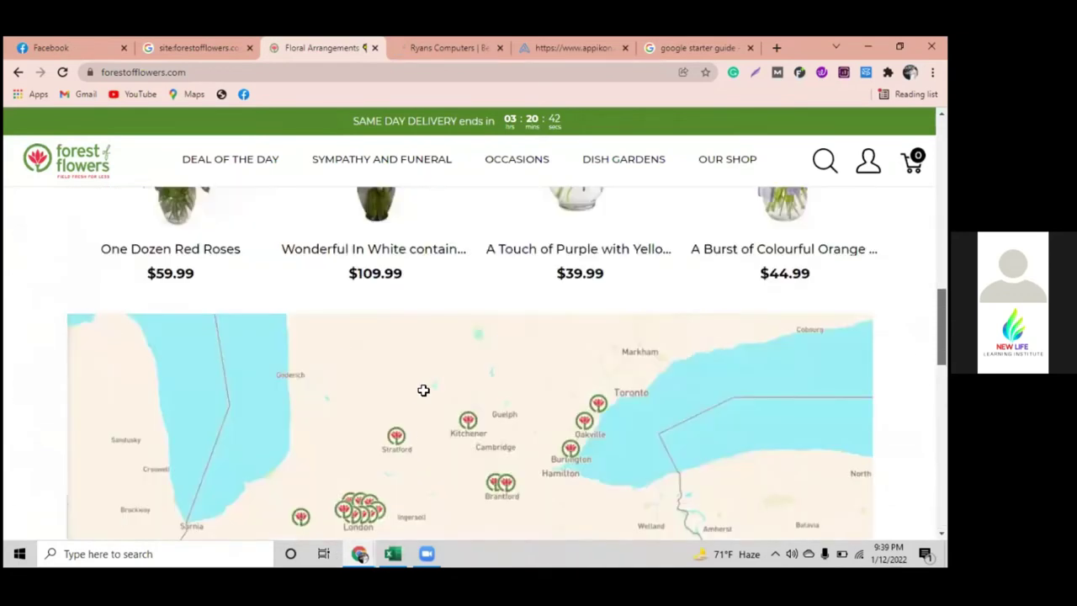
{"action": "scroll", "coordinate": [459, 364], "scroll_direction": "up", "scroll_amount": 6}
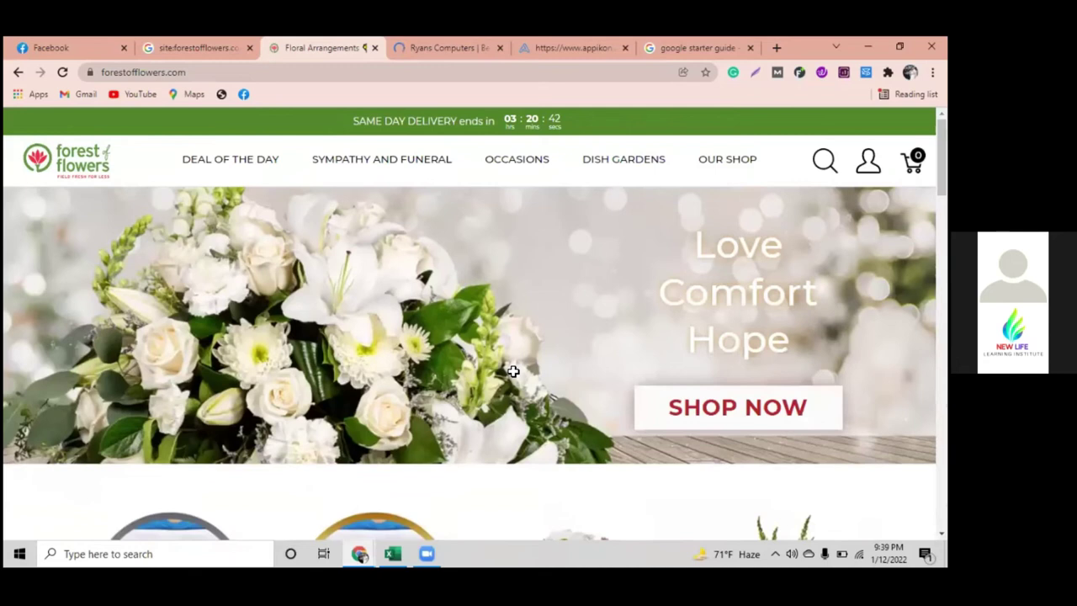
Review the HTML Sitemap category in B4 of the Excel audit checklist and return to the forestofflowers.com homepage in Chrome.
{"action": "key", "text": "alt+Tab"}
{"action": "left_click", "coordinate": [513, 373]}
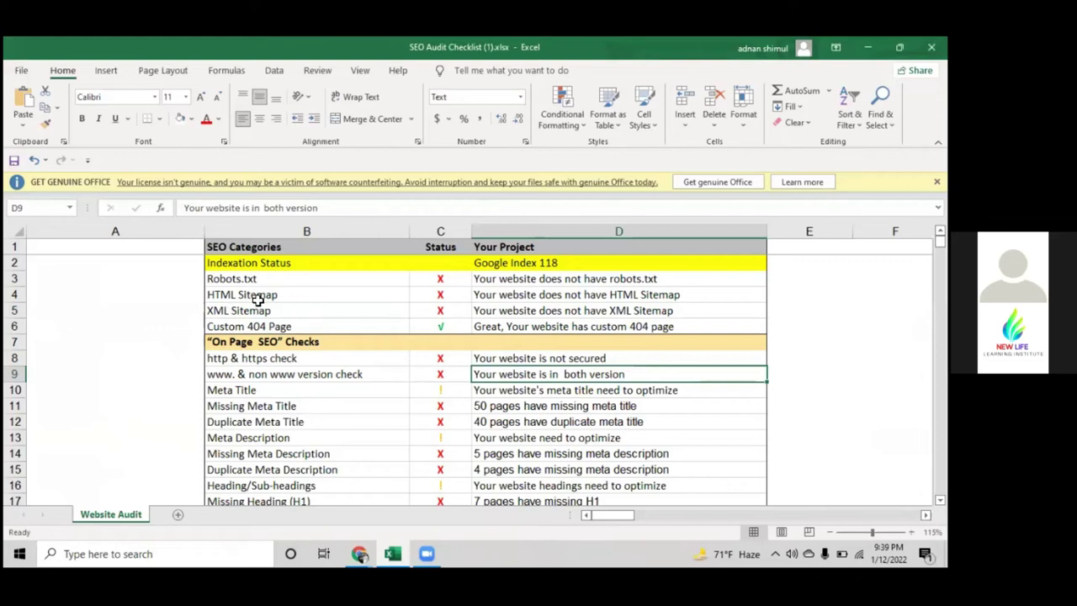
{"action": "left_click_drag", "start_coordinate": [273, 262], "coordinate": [476, 287]}
{"action": "left_click", "coordinate": [286, 293]}
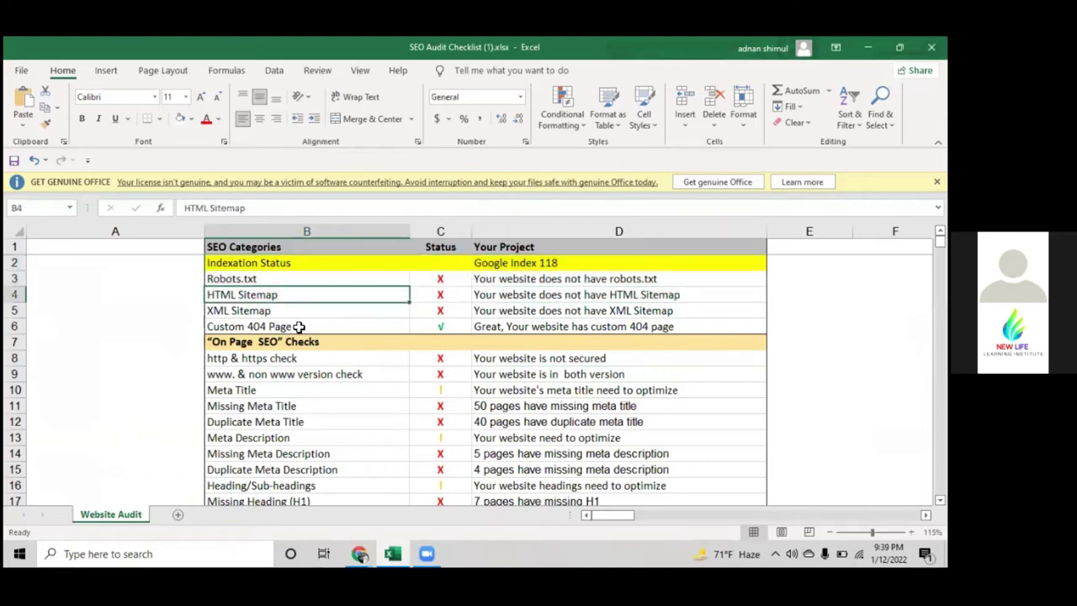
{"action": "mouse_move", "coordinate": [360, 551]}
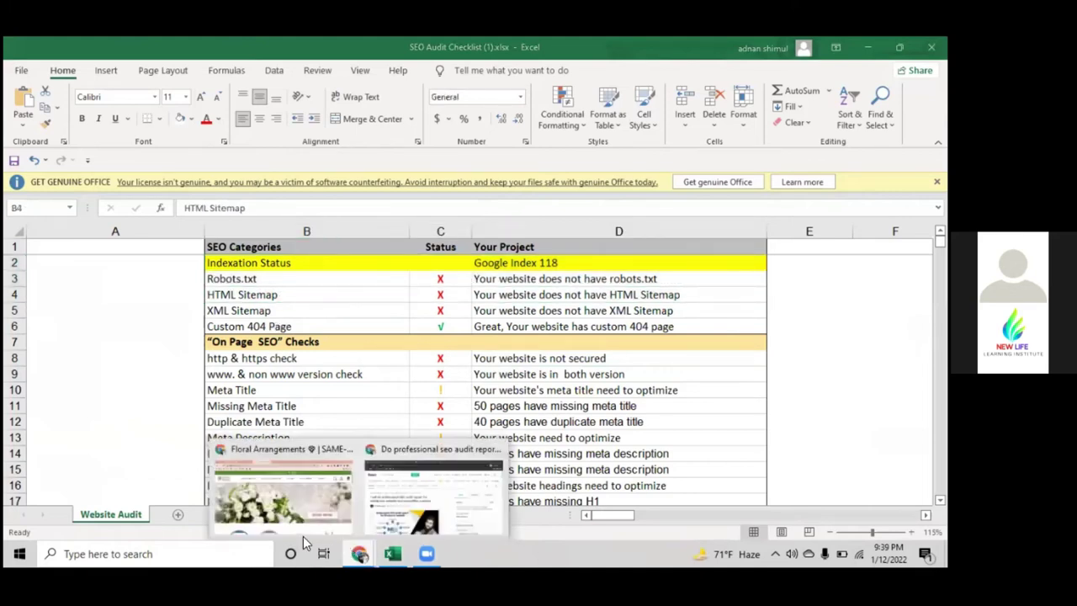
{"action": "left_click", "coordinate": [261, 505]}
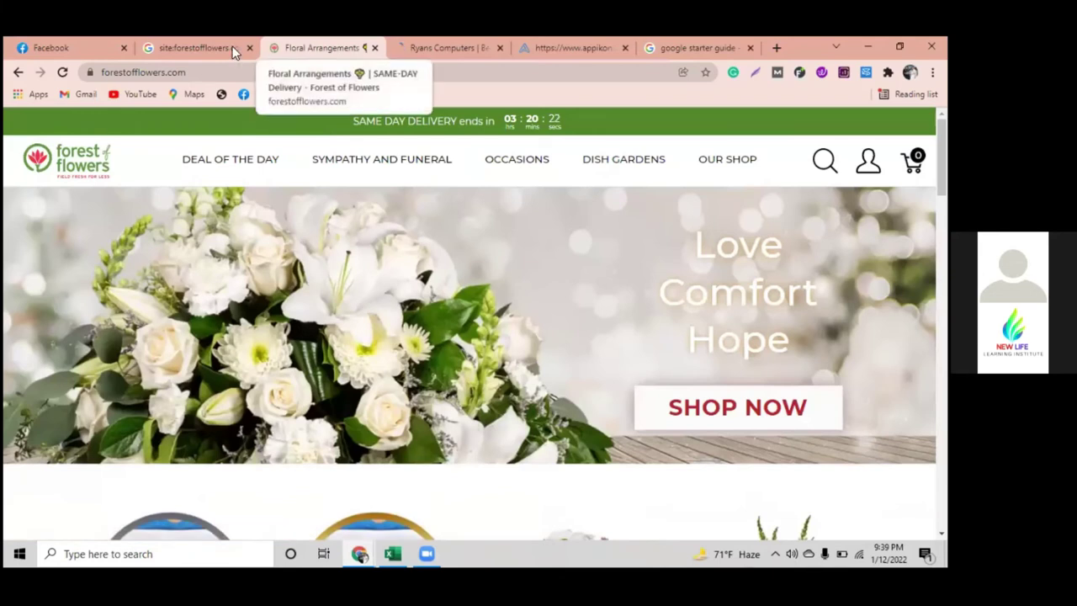
{"action": "left_click", "coordinate": [277, 73]}
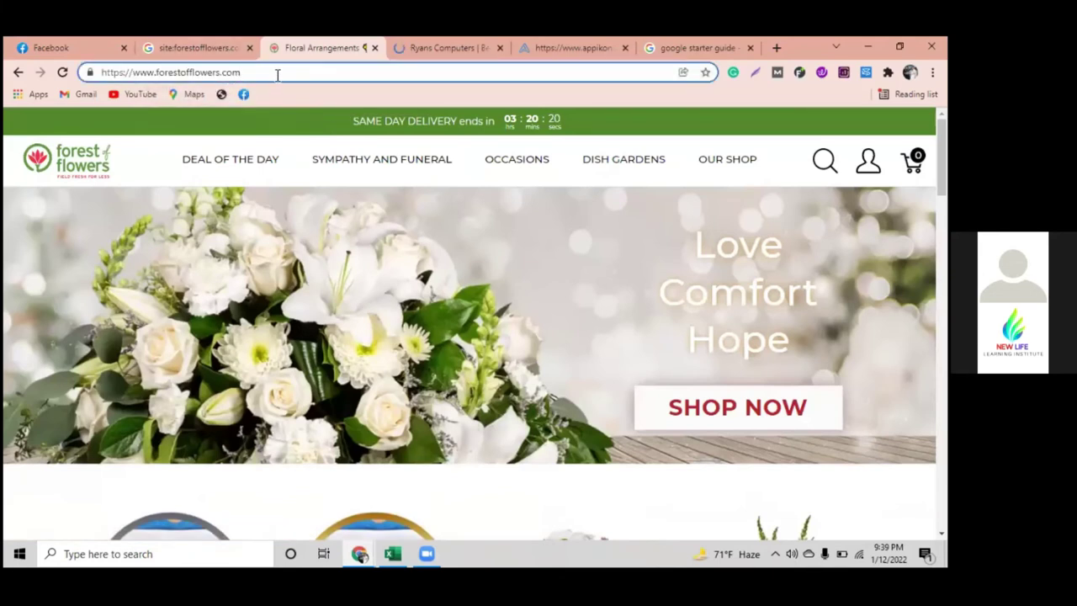
{"action": "type", "text": "/"}
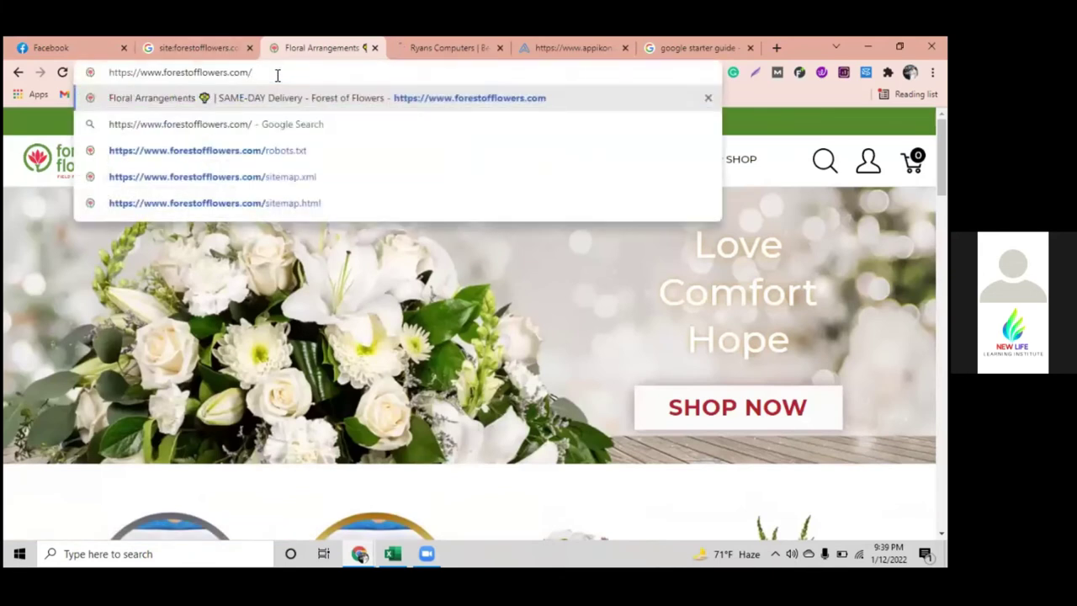
{"action": "type", "text": "sitemap"}
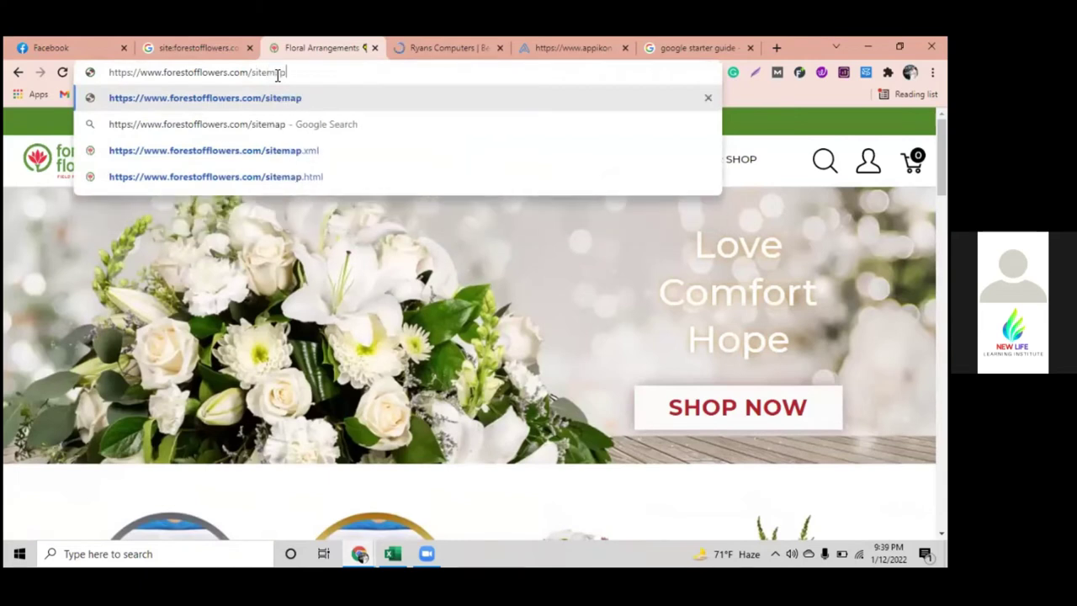
{"action": "type", "text": ".xml"}
{"action": "key", "text": "BackSpace"}
{"action": "key", "text": "BackSpace"}
{"action": "key", "text": "BackSpace"}
{"action": "type", "text": "html"}
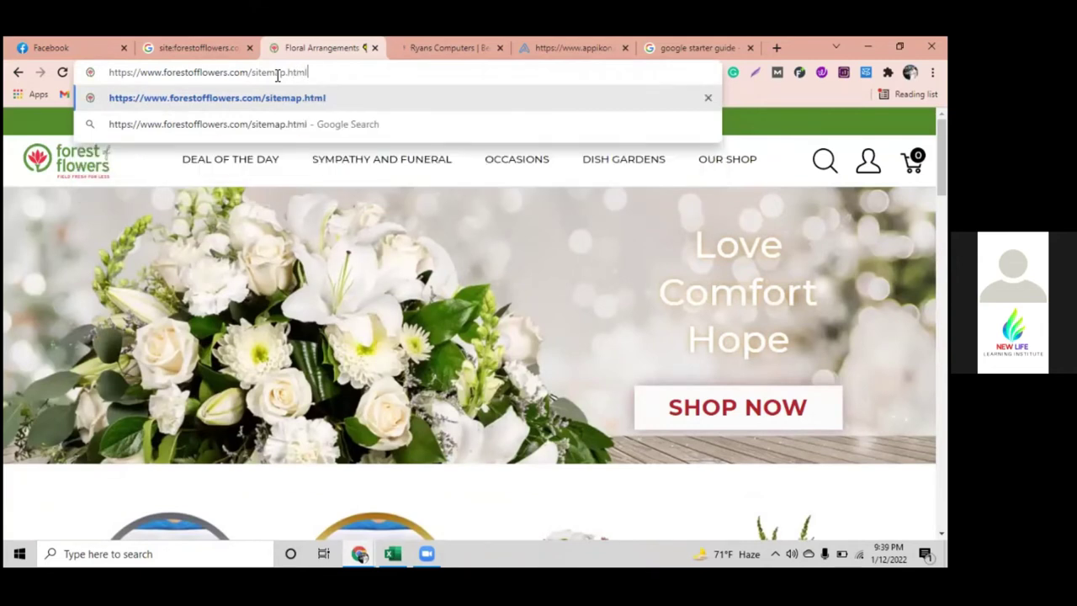
{"action": "key", "text": "Return"}
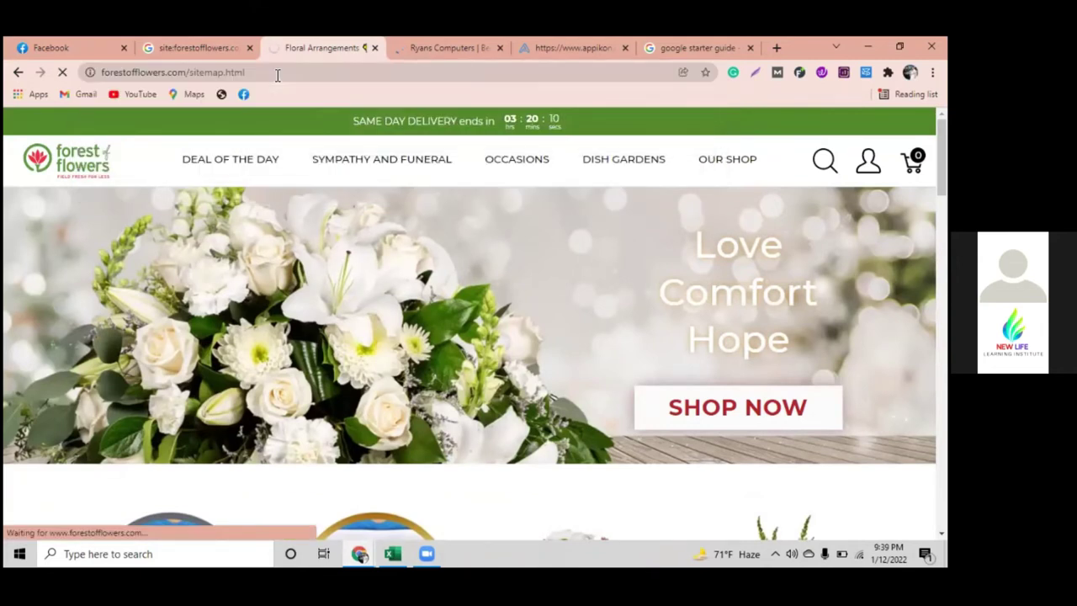
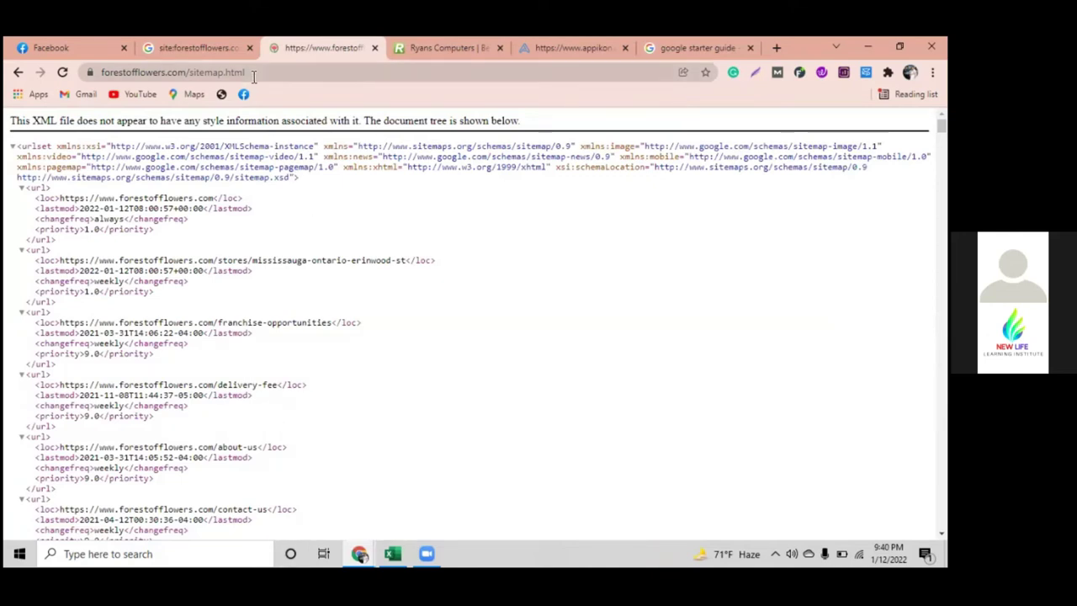
{"action": "left_click", "coordinate": [286, 73]}
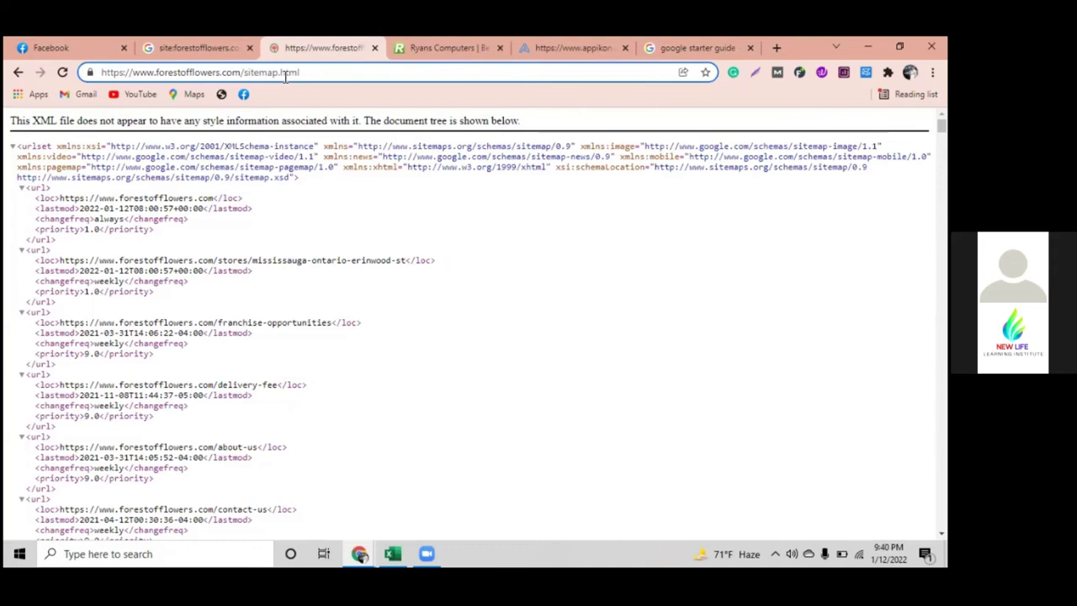
{"action": "key", "text": "BackSpace"}
{"action": "key", "text": "BackSpace"}
{"action": "key", "text": "BackSpace"}
{"action": "key", "text": "BackSpace"}
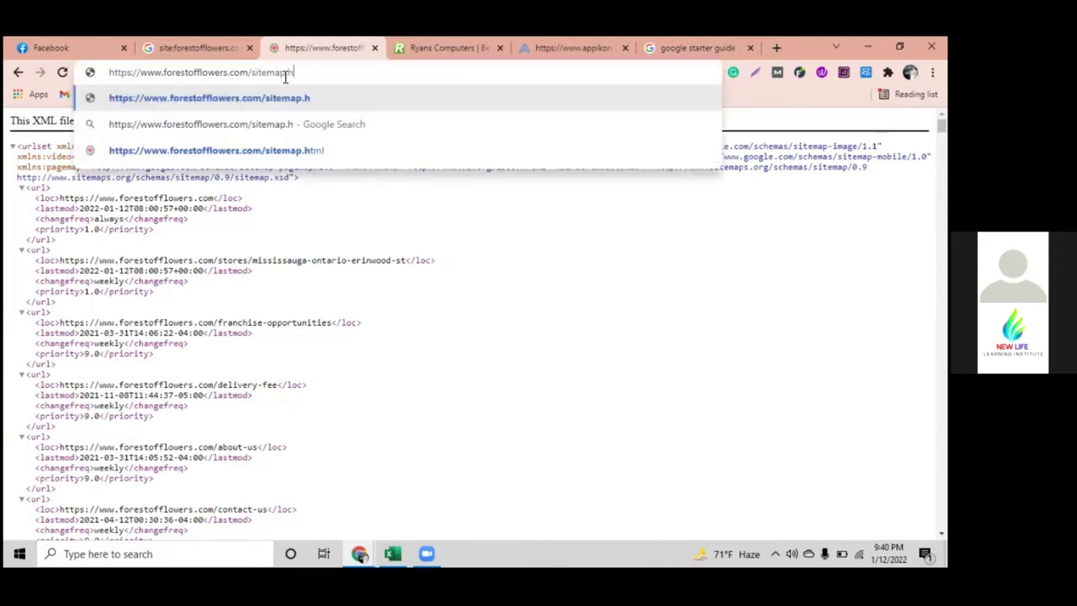
{"action": "type", "text": "xml"}
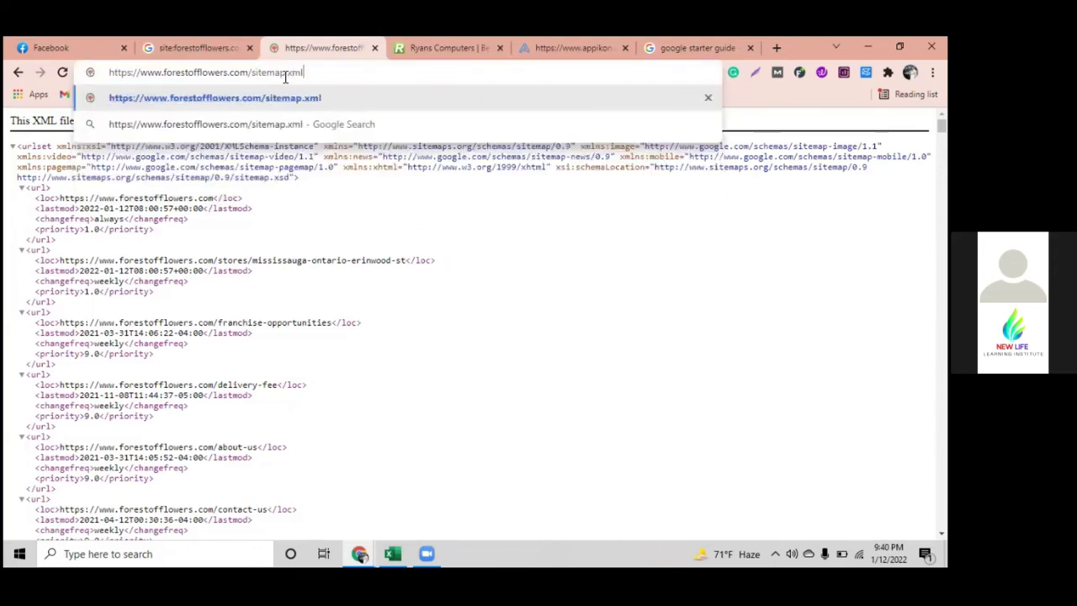
{"action": "key", "text": "Return"}
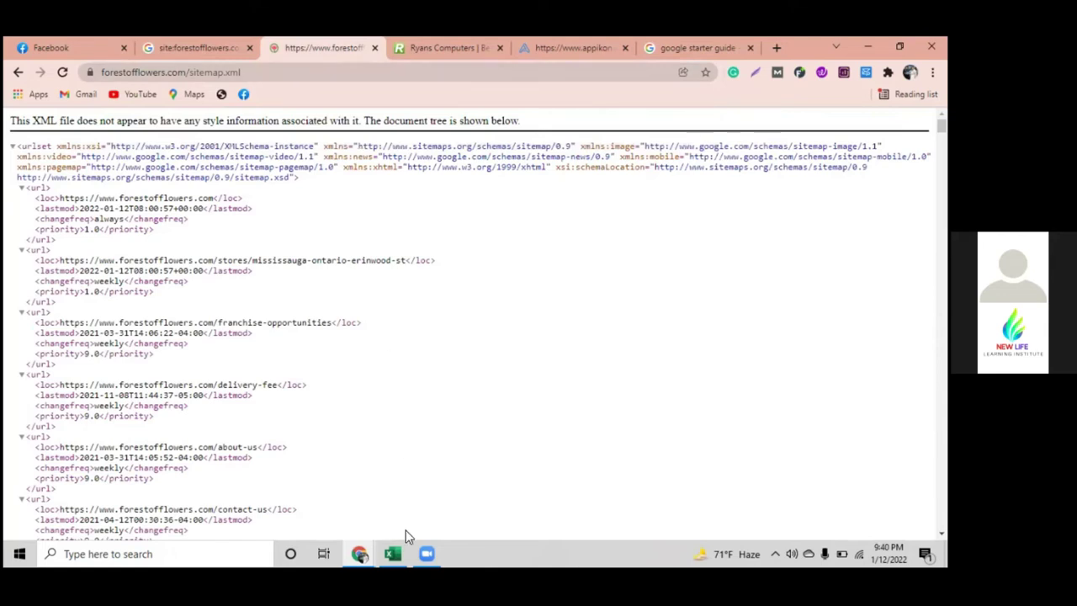
Switch to the SEO audit checklist in Excel and review the Robots.txt, HTML Sitemap and XML Sitemap rows with their status.
{"action": "left_click", "coordinate": [396, 553]}
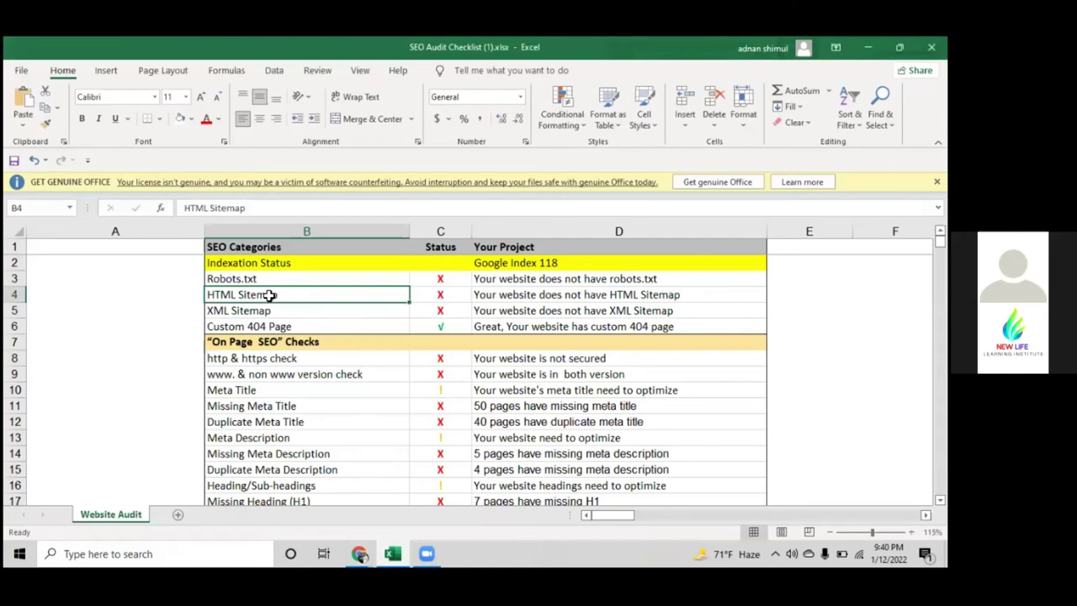
{"action": "left_click", "coordinate": [437, 296]}
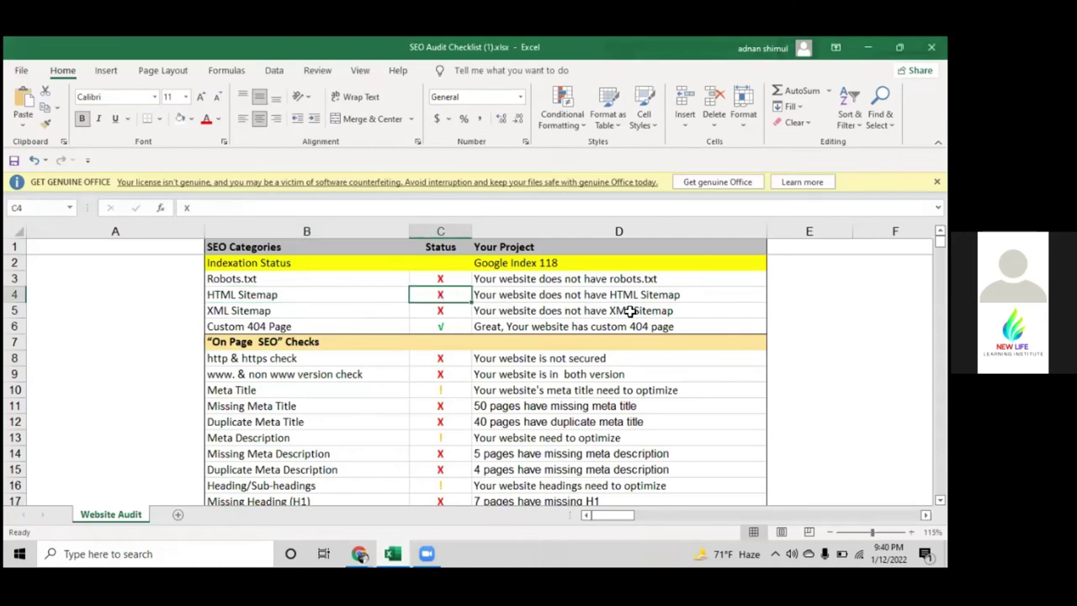
{"action": "left_click", "coordinate": [316, 283]}
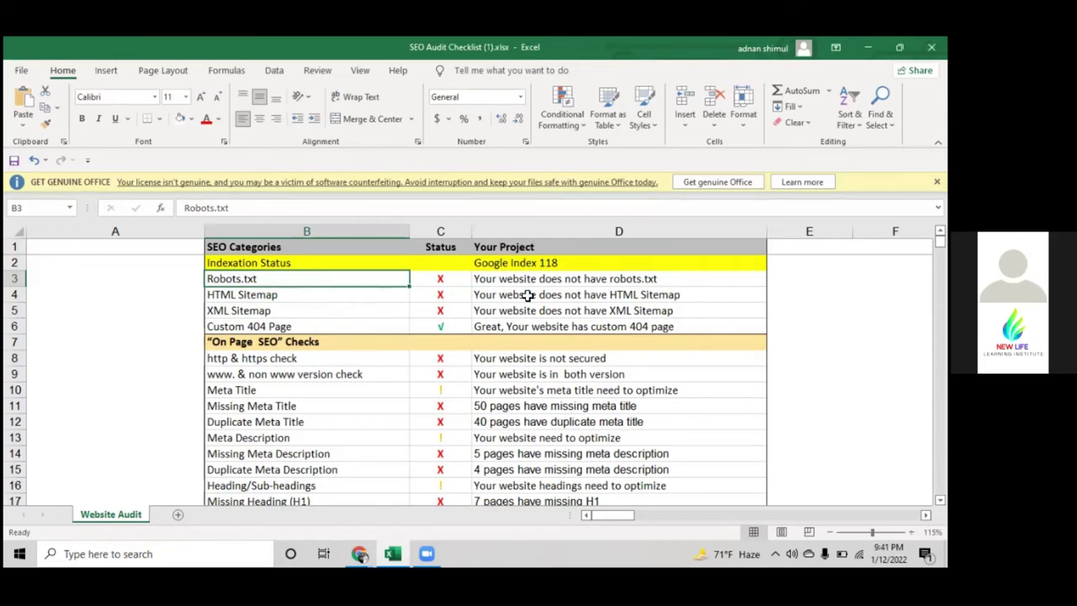
{"action": "left_click", "coordinate": [299, 298]}
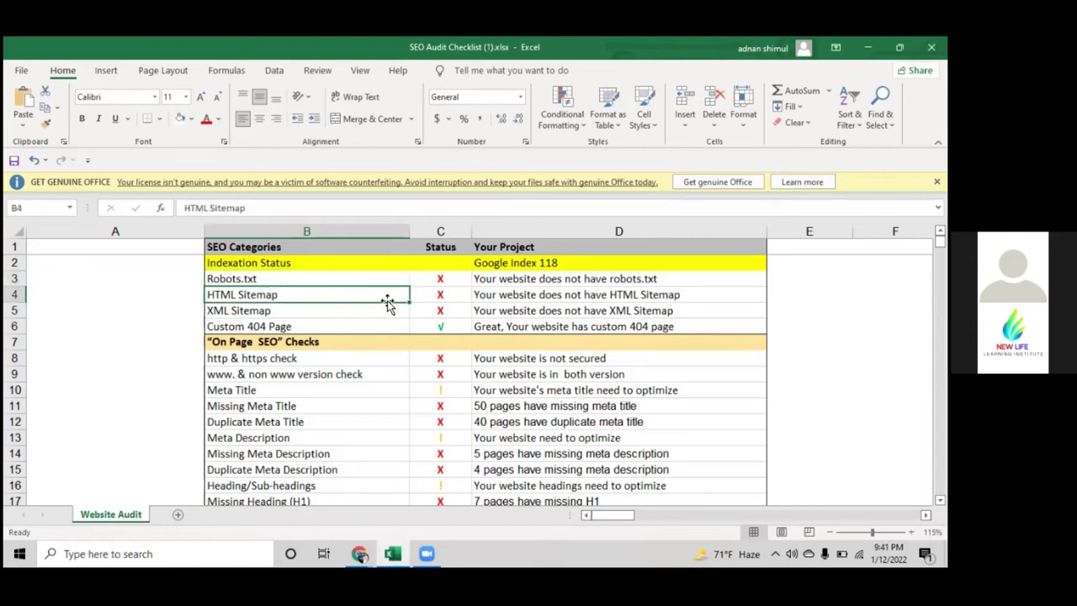
{"action": "left_click", "coordinate": [437, 296]}
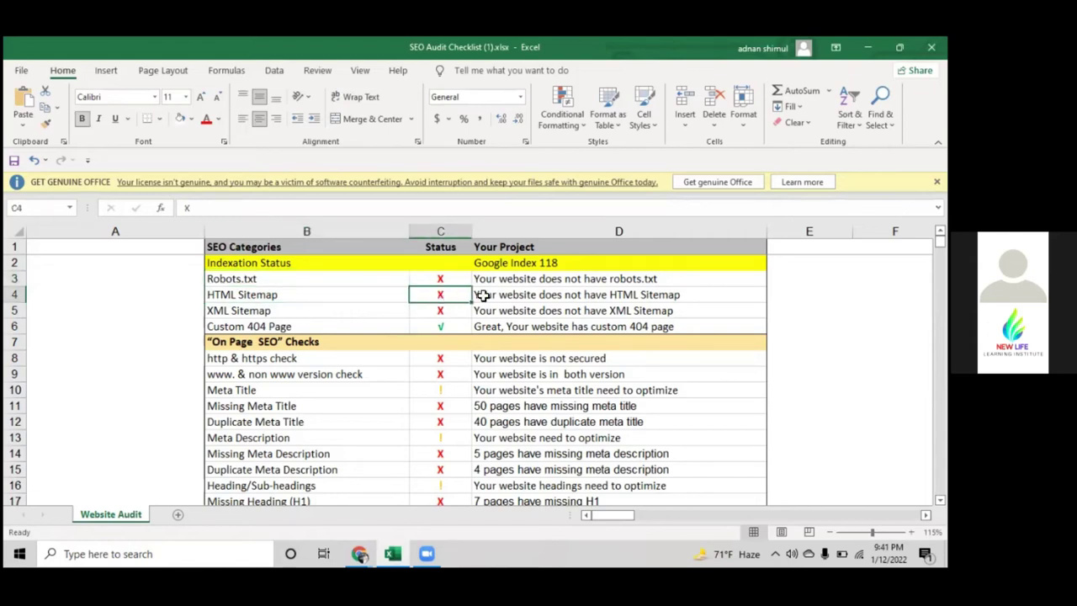
{"action": "left_click", "coordinate": [317, 313]}
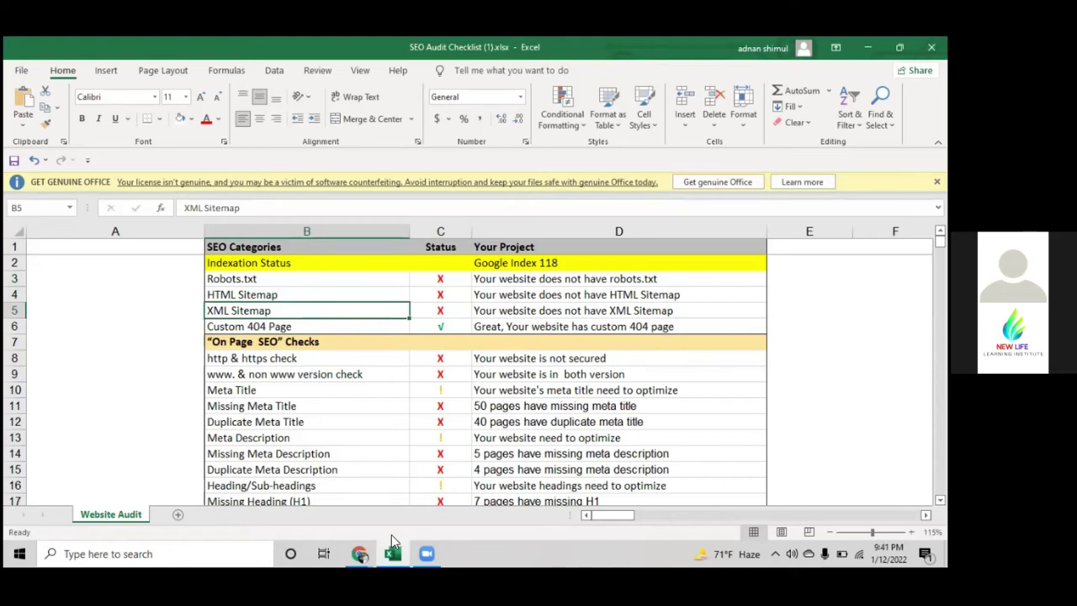
Return to Chrome and look through the URL entries in the Forest of Flowers sitemap.xml.
{"action": "left_click", "coordinate": [359, 553]}
{"action": "left_click", "coordinate": [311, 508]}
{"action": "scroll", "coordinate": [223, 284], "scroll_direction": "down", "scroll_amount": 10}
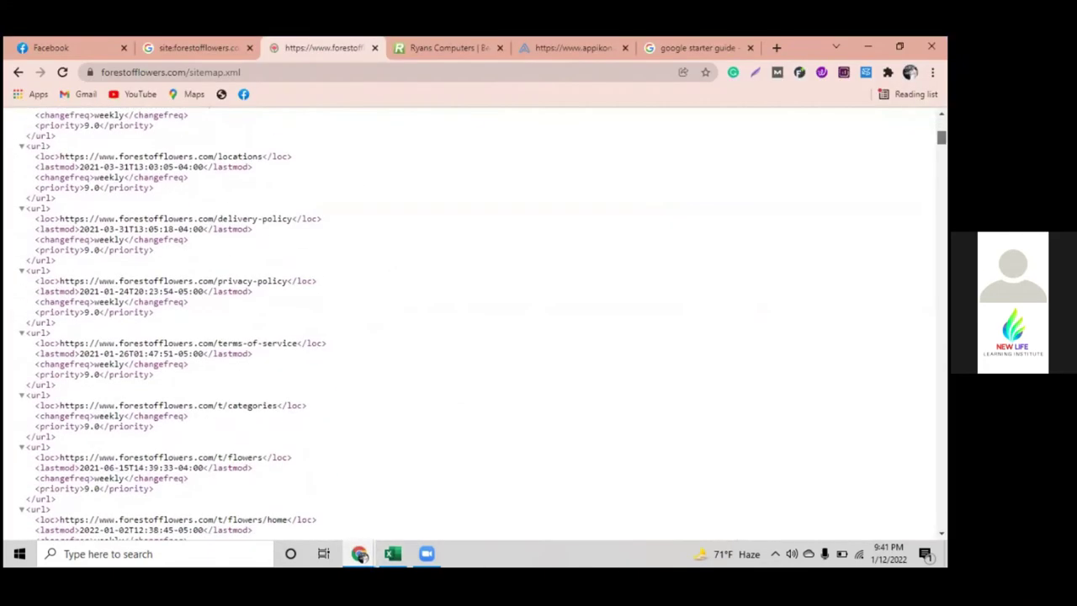
{"action": "scroll", "coordinate": [223, 324], "scroll_direction": "down", "scroll_amount": 20}
{"action": "scroll", "coordinate": [224, 324], "scroll_direction": "down", "scroll_amount": 20}
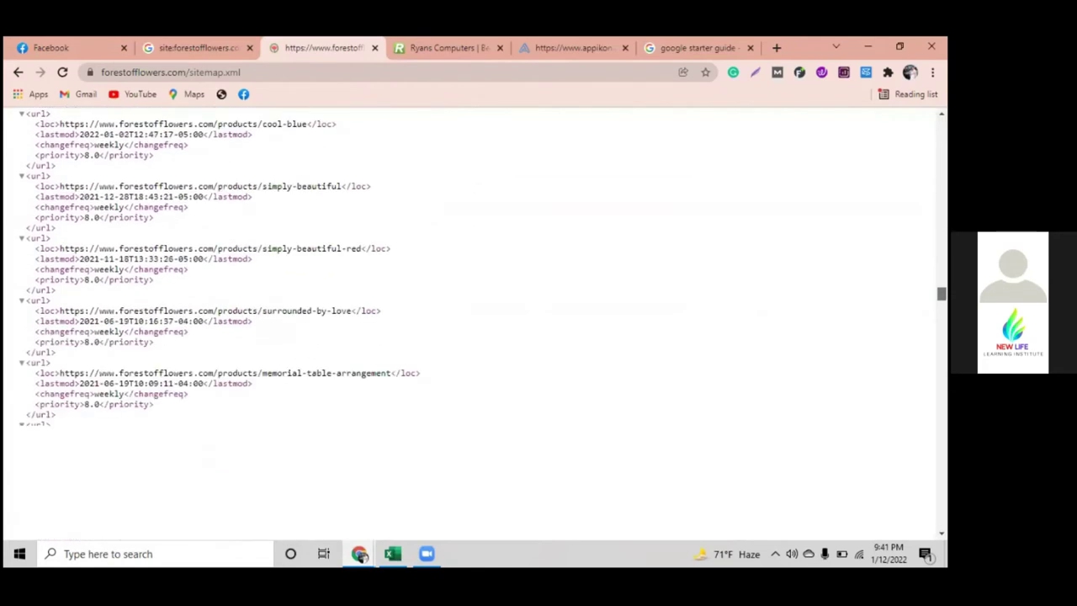
{"action": "scroll", "coordinate": [223, 323], "scroll_direction": "down", "scroll_amount": 15}
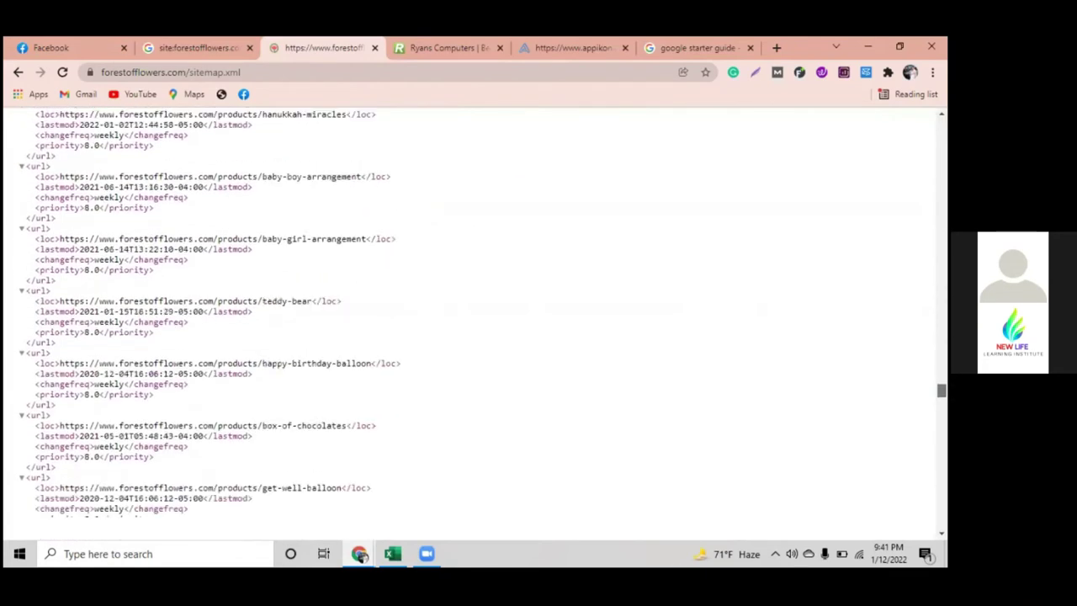
Switch back to the Excel checklist and select the HTML Sitemap category cell.
{"action": "left_click", "coordinate": [380, 551]}
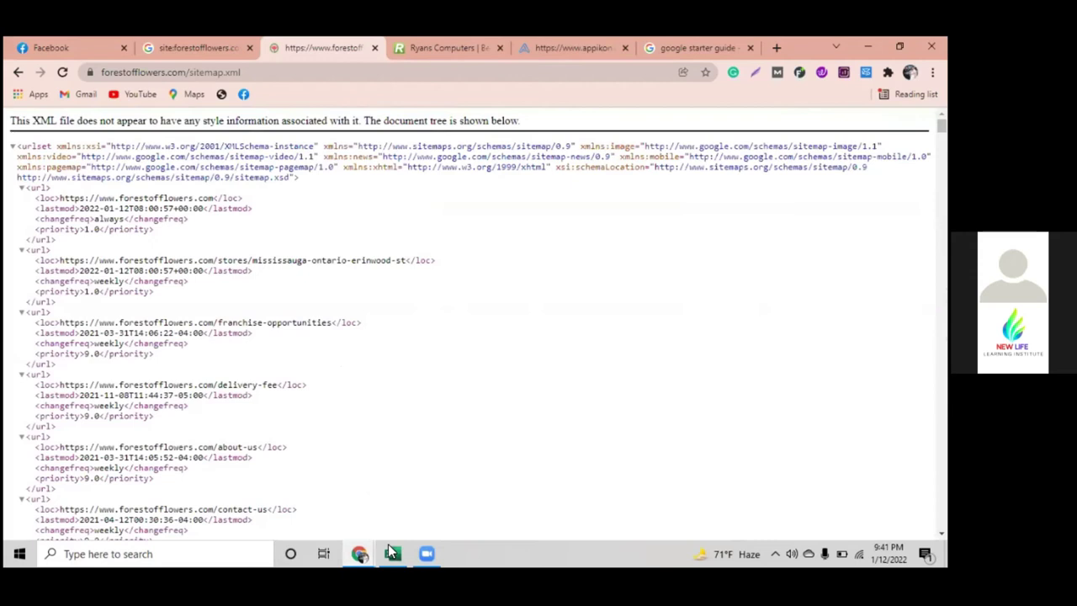
{"action": "left_click", "coordinate": [392, 551]}
{"action": "left_click", "coordinate": [304, 294]}
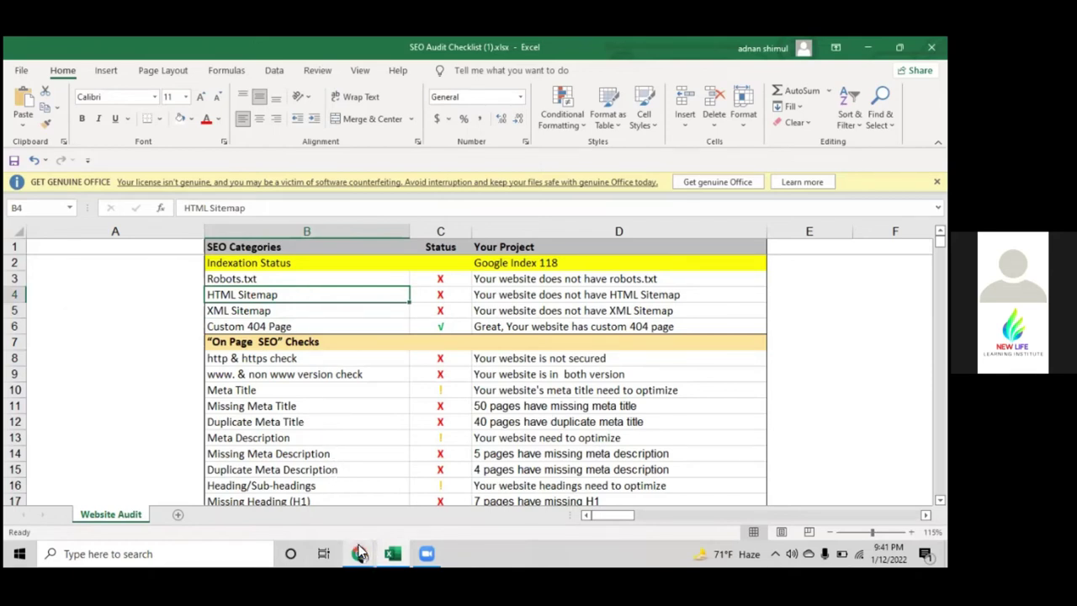
Switch to the Ryans Computers homepage in Chrome, examine it down to the footer links, and set the page zoom to 100%.
{"action": "left_click", "coordinate": [328, 454]}
{"action": "key", "text": "ctrl+Tab"}
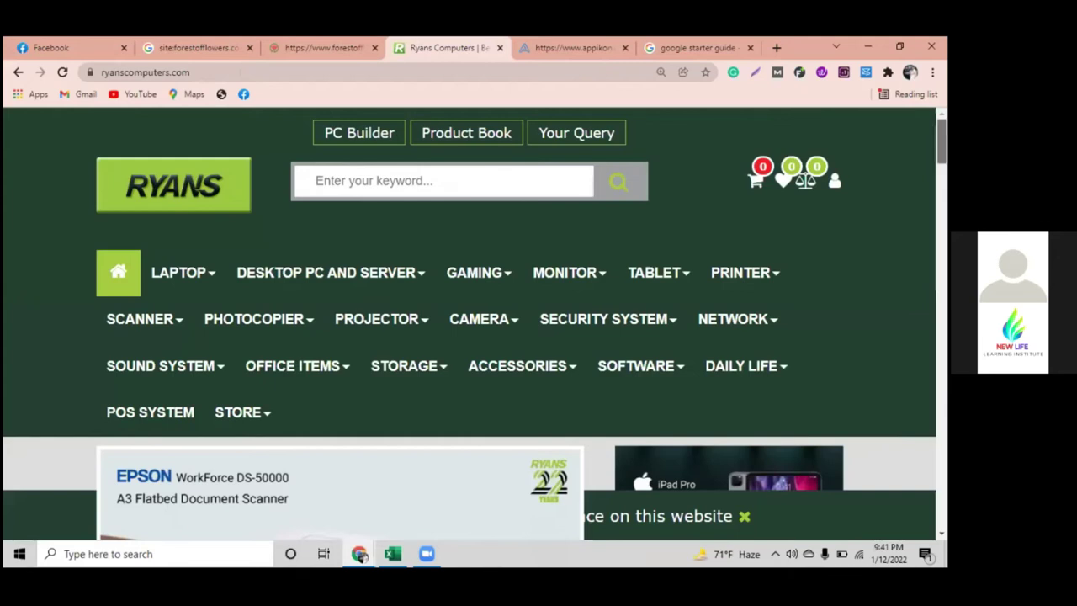
{"action": "scroll", "coordinate": [941, 142], "scroll_direction": "down", "scroll_amount": 2}
{"action": "scroll", "coordinate": [469, 400], "scroll_direction": "down", "scroll_amount": 2}
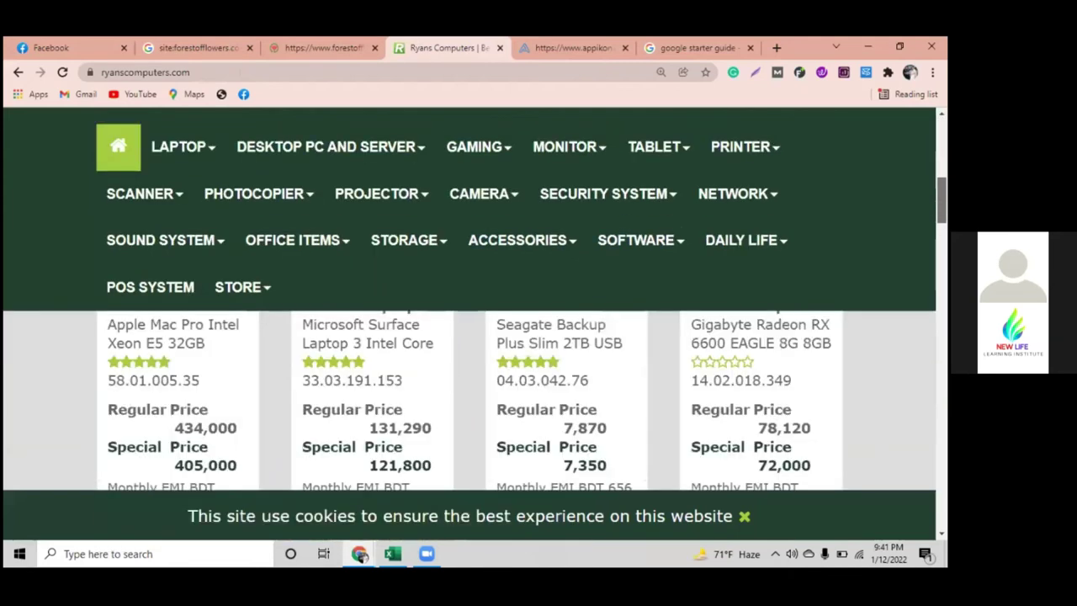
{"action": "scroll", "coordinate": [468, 400], "scroll_direction": "down", "scroll_amount": 6}
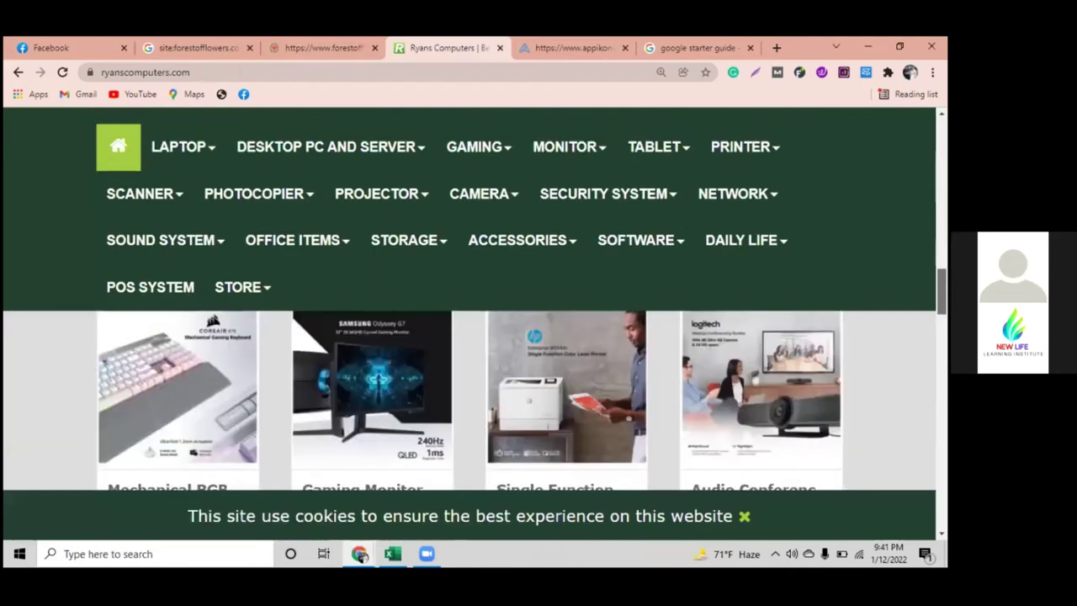
{"action": "scroll", "coordinate": [469, 400], "scroll_direction": "down", "scroll_amount": 10}
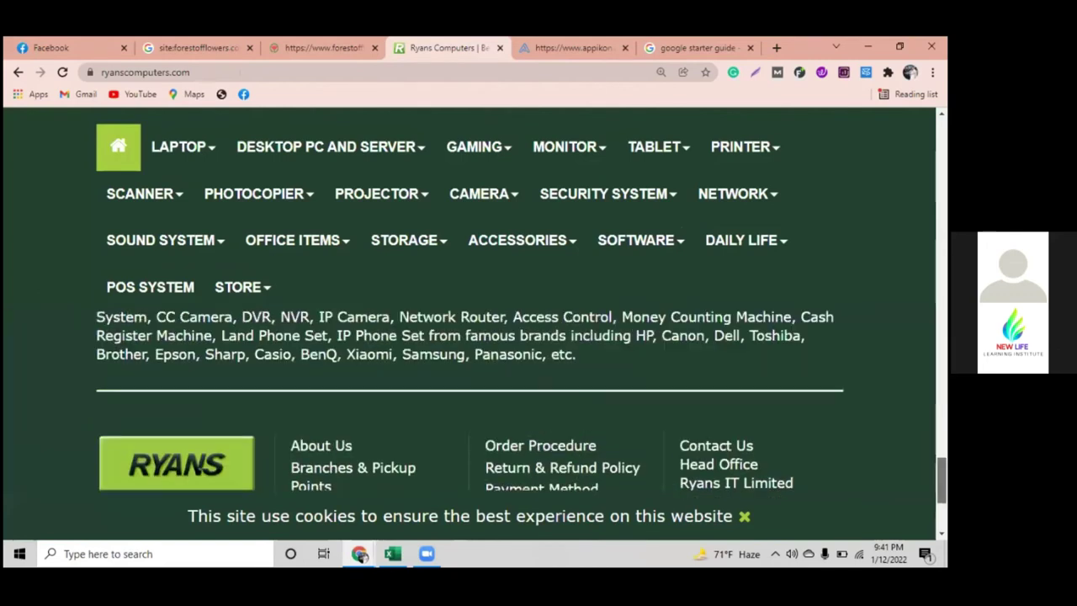
{"action": "scroll", "coordinate": [698, 385], "scroll_direction": "up", "scroll_amount": 2}
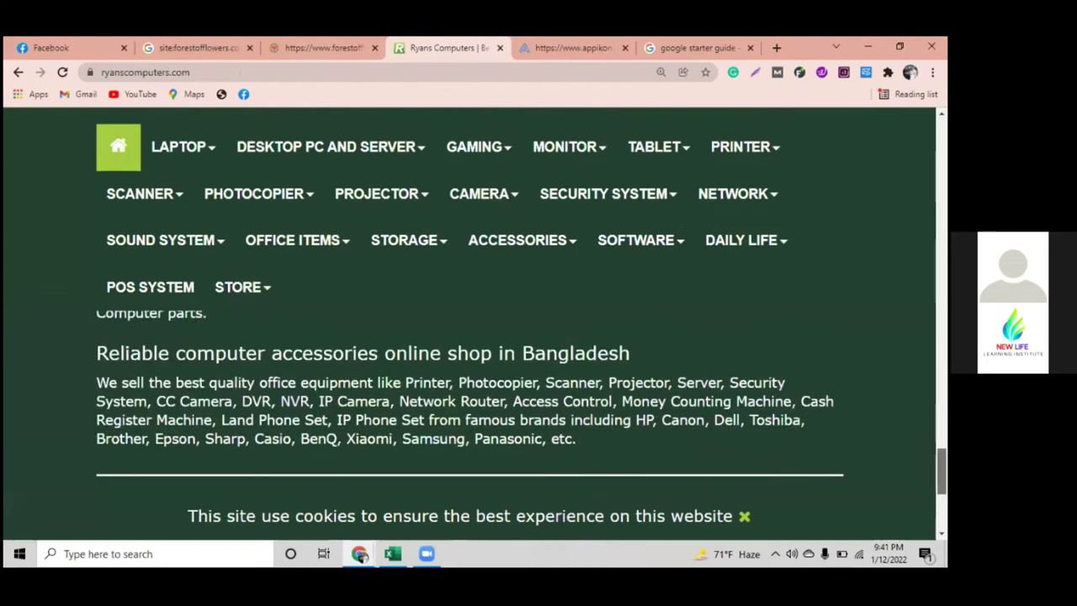
{"action": "scroll", "coordinate": [522, 402], "scroll_direction": "up", "scroll_amount": 1}
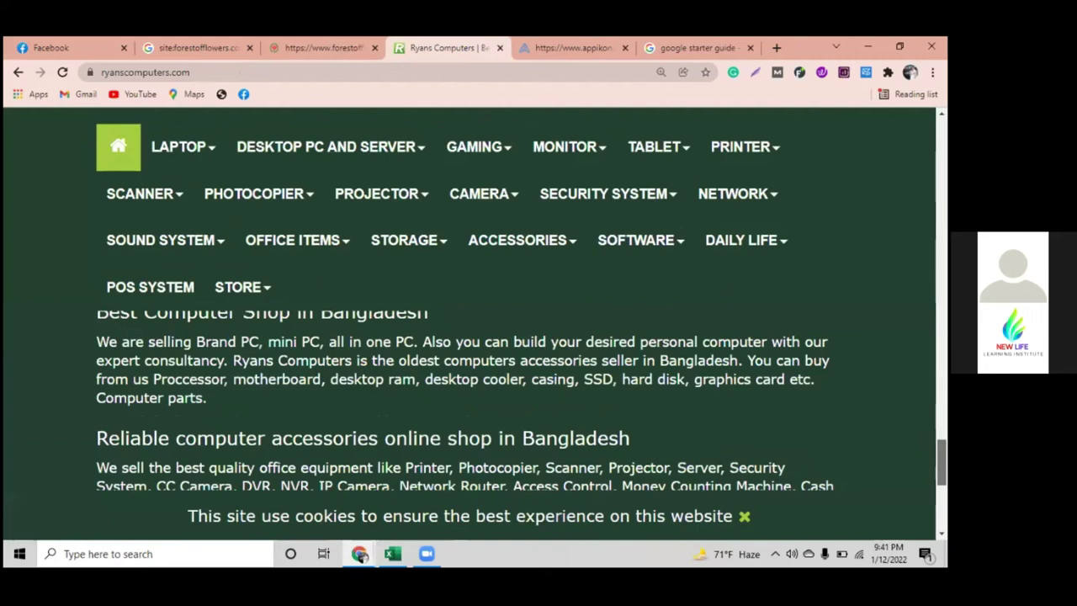
{"action": "scroll", "coordinate": [520, 398], "scroll_direction": "up", "scroll_amount": 5}
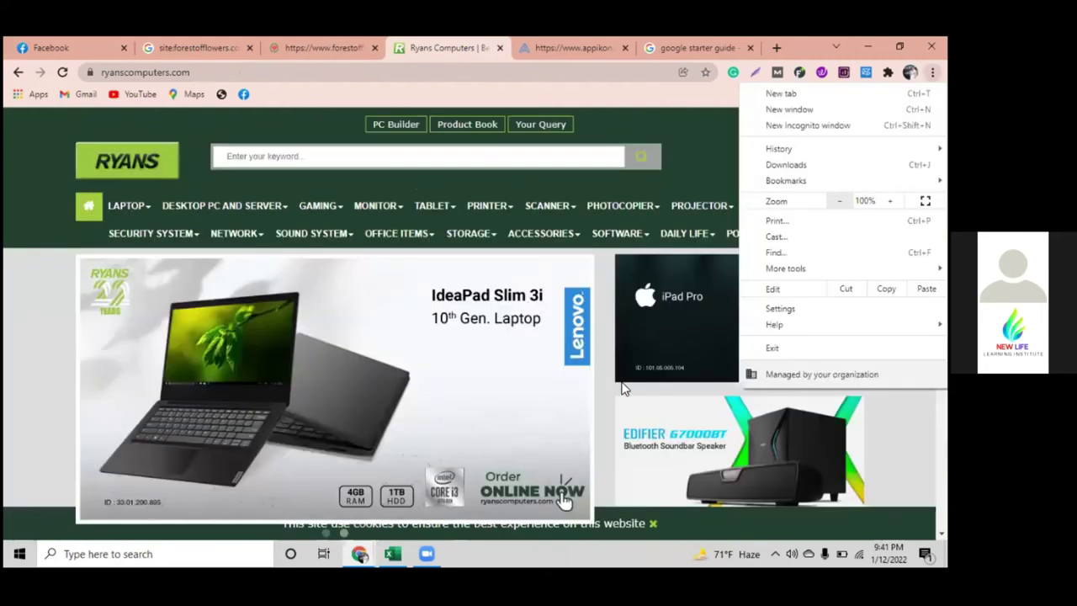
{"action": "left_click", "coordinate": [506, 422]}
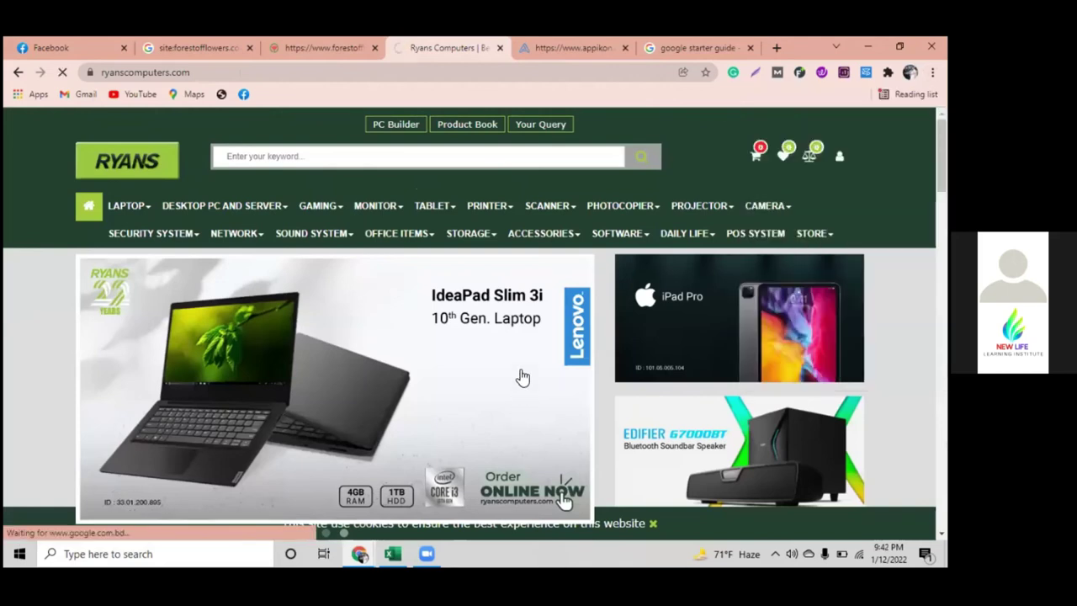
Search the Ryans Computers page text for "site" and go back to the homepage.
{"action": "key", "text": "ctrl+f"}
{"action": "type", "text": "s"}
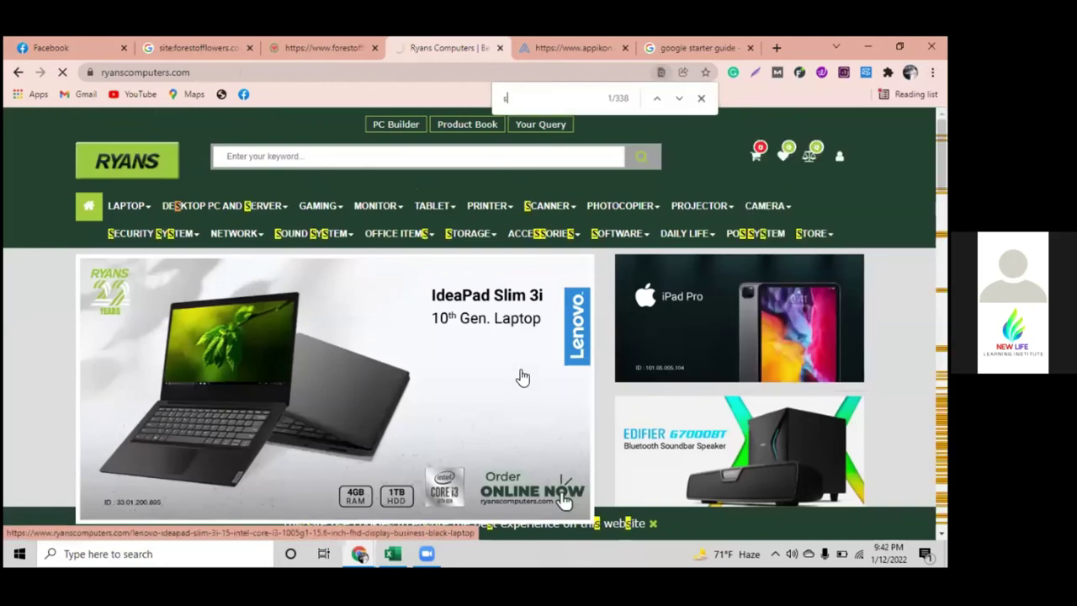
{"action": "type", "text": "i"}
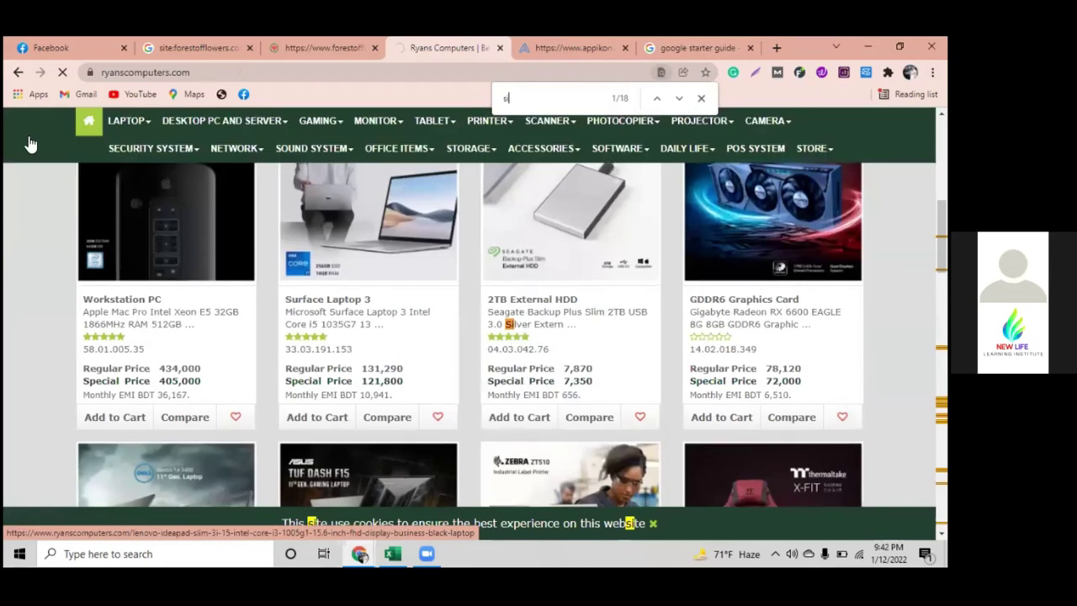
{"action": "left_click", "coordinate": [18, 72]}
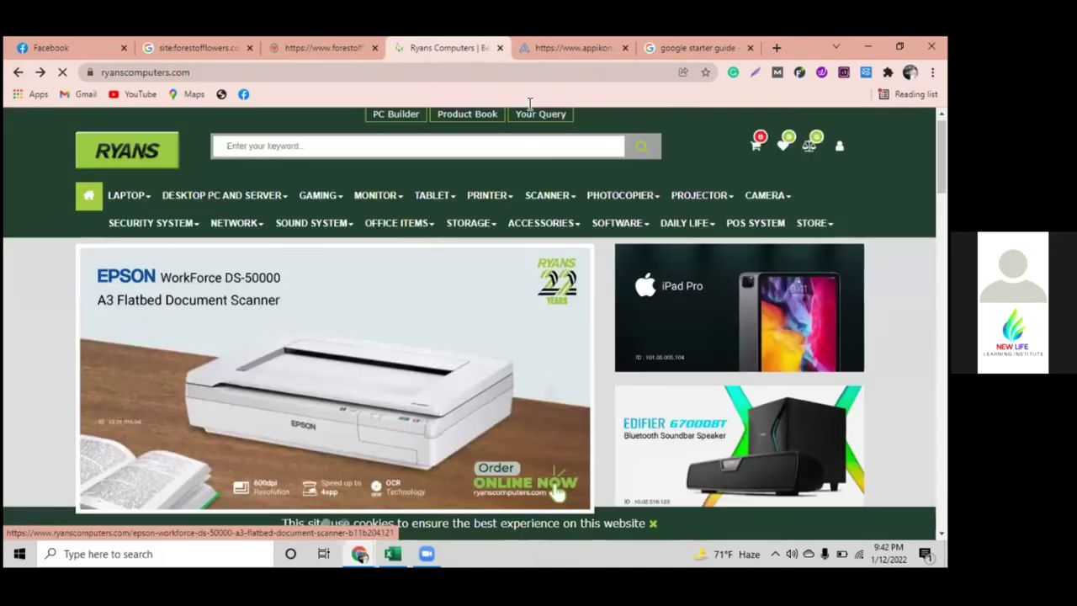
Reopen the in-page search on the Ryans Computers homepage and clear its search text.
{"action": "key", "text": "ctrl+f"}
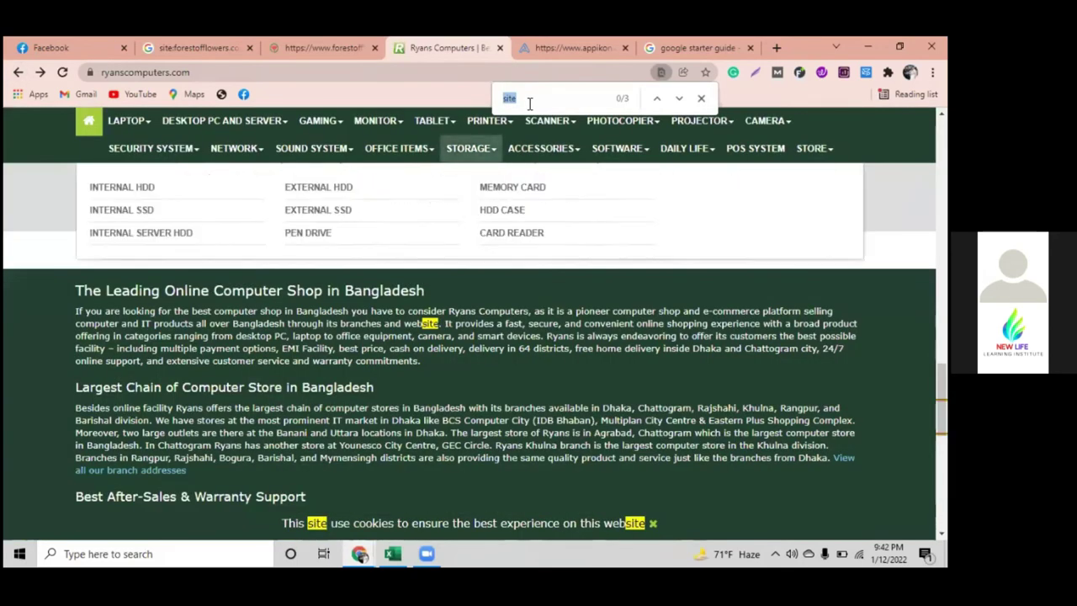
{"action": "left_click", "coordinate": [529, 102]}
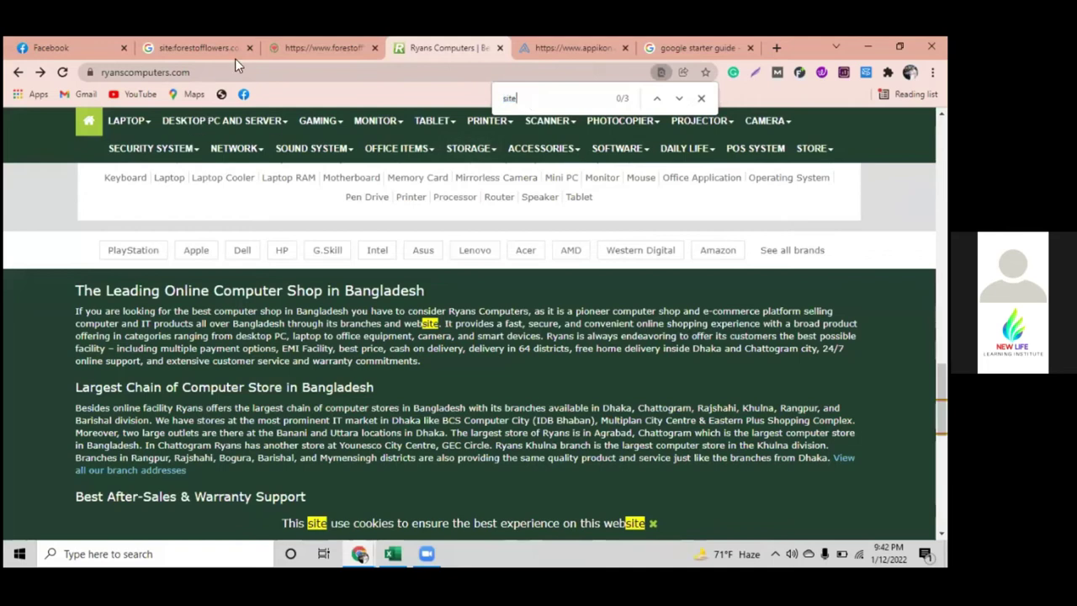
{"action": "key", "text": "BackSpace"}
{"action": "key", "text": "BackSpace"}
{"action": "key", "text": "BackSpace"}
{"action": "key", "text": "BackSpace"}
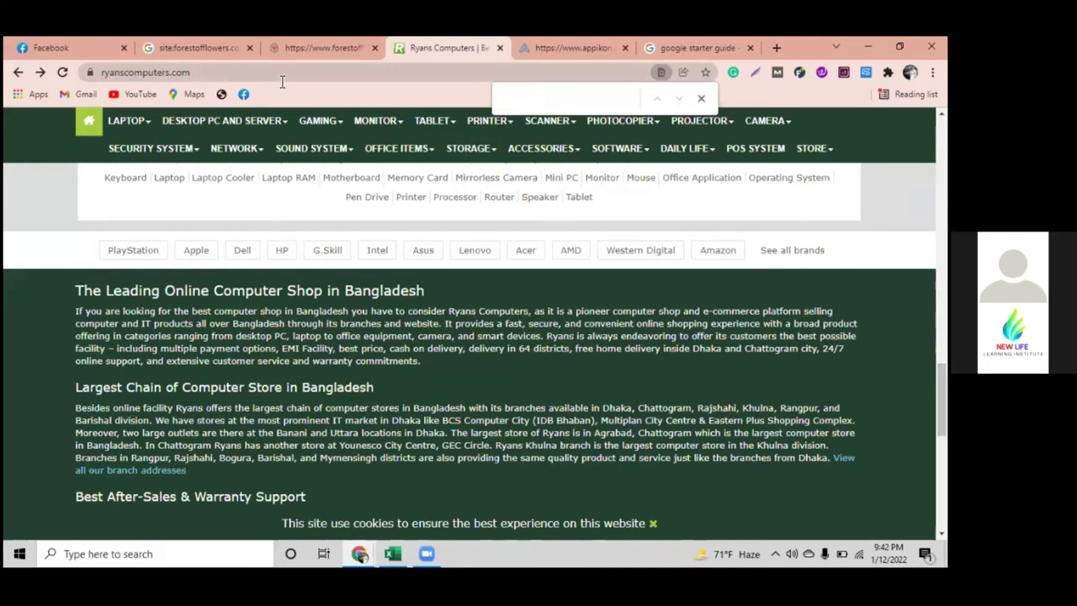
Check for an HTML sitemap at ryanscomputers.com/sitemap and return to the Ryans Computers homepage.
{"action": "left_click", "coordinate": [281, 81]}
{"action": "type", "text": "/site"}
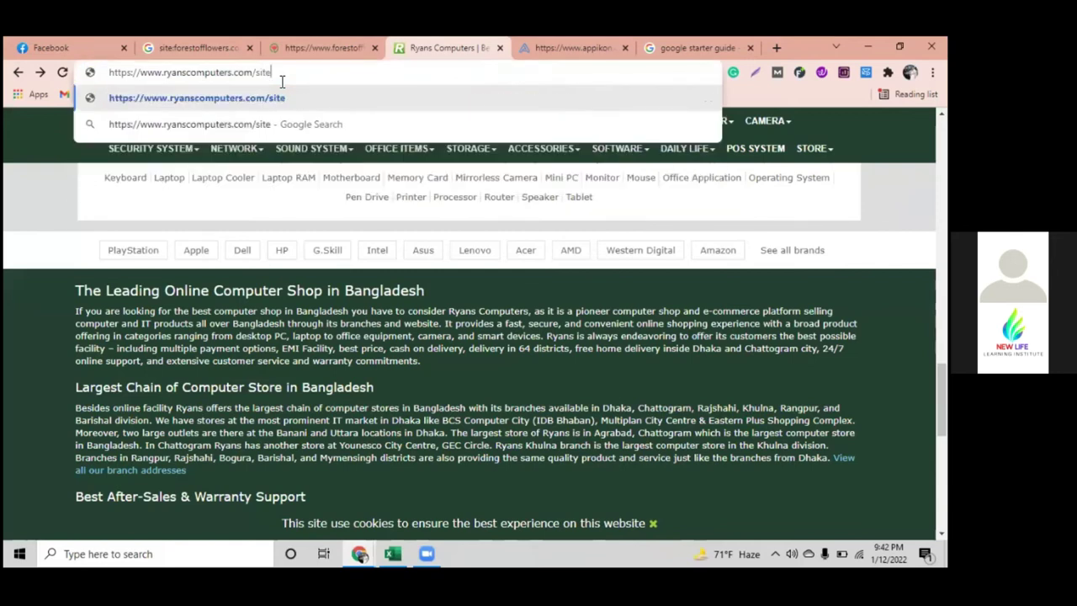
{"action": "type", "text": "map"}
{"action": "key", "text": "Return"}
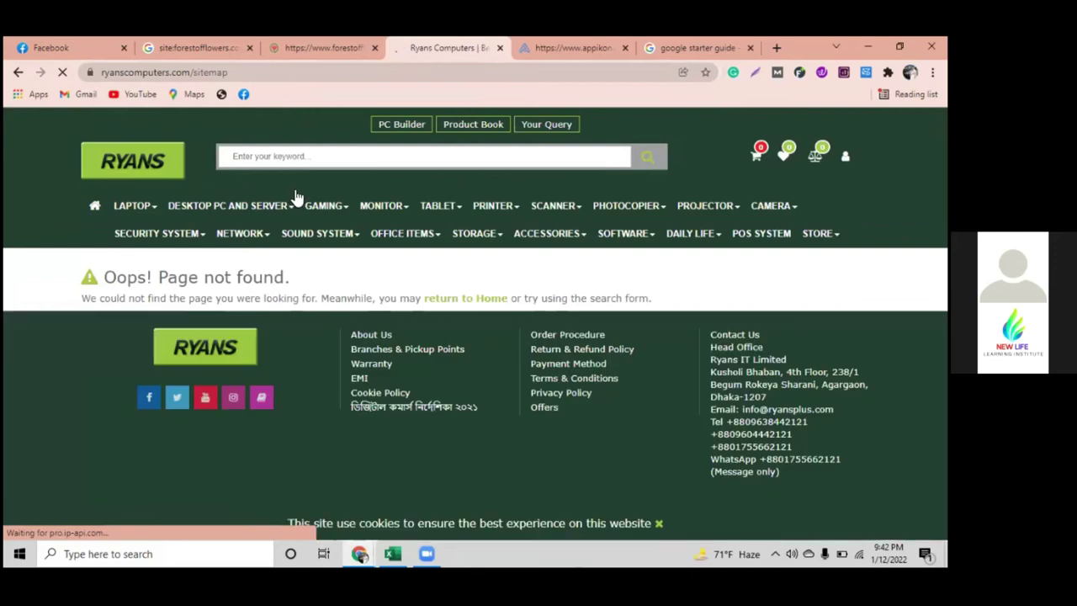
{"action": "left_click", "coordinate": [47, 173]}
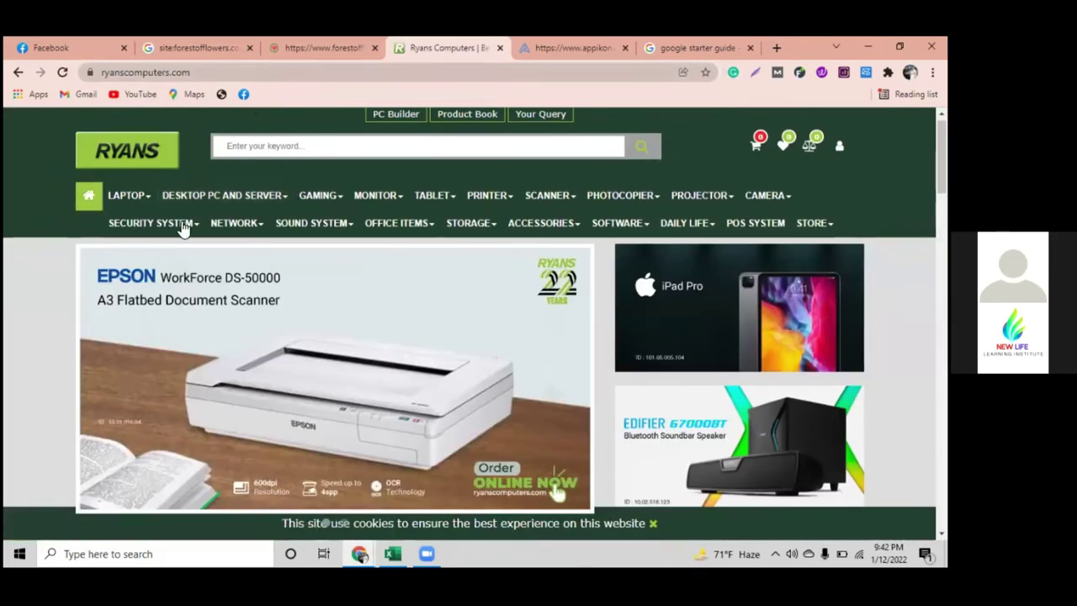
Look through the Ryans Computers homepage and try the address ryanscomputers.com/sitemap.html.
{"action": "scroll", "coordinate": [51, 261], "scroll_direction": "down", "scroll_amount": 2}
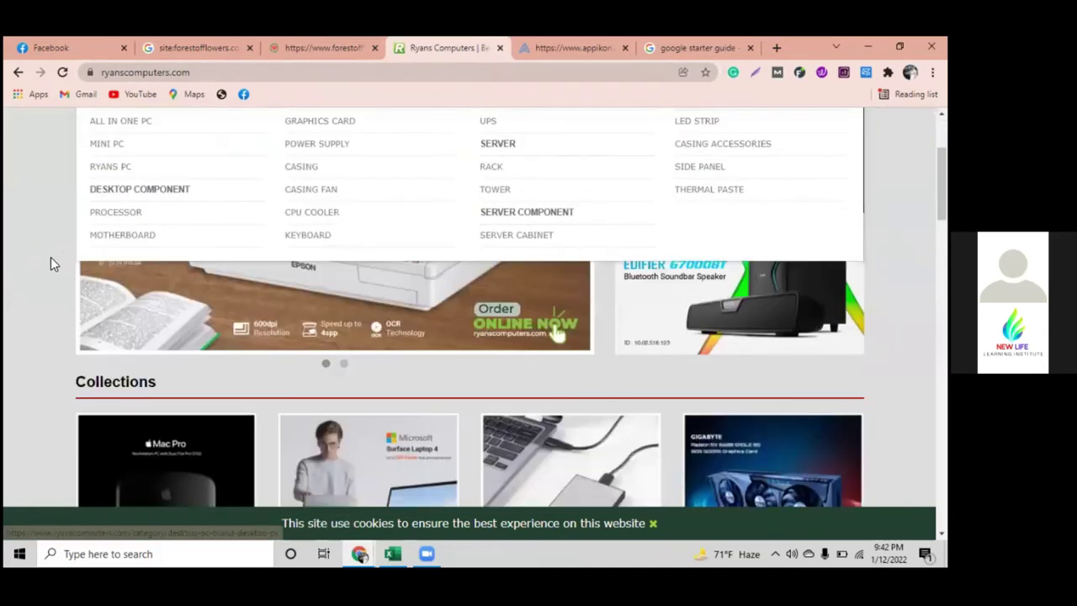
{"action": "scroll", "coordinate": [51, 263], "scroll_direction": "down", "scroll_amount": 2}
{"action": "scroll", "coordinate": [50, 263], "scroll_direction": "up", "scroll_amount": 1}
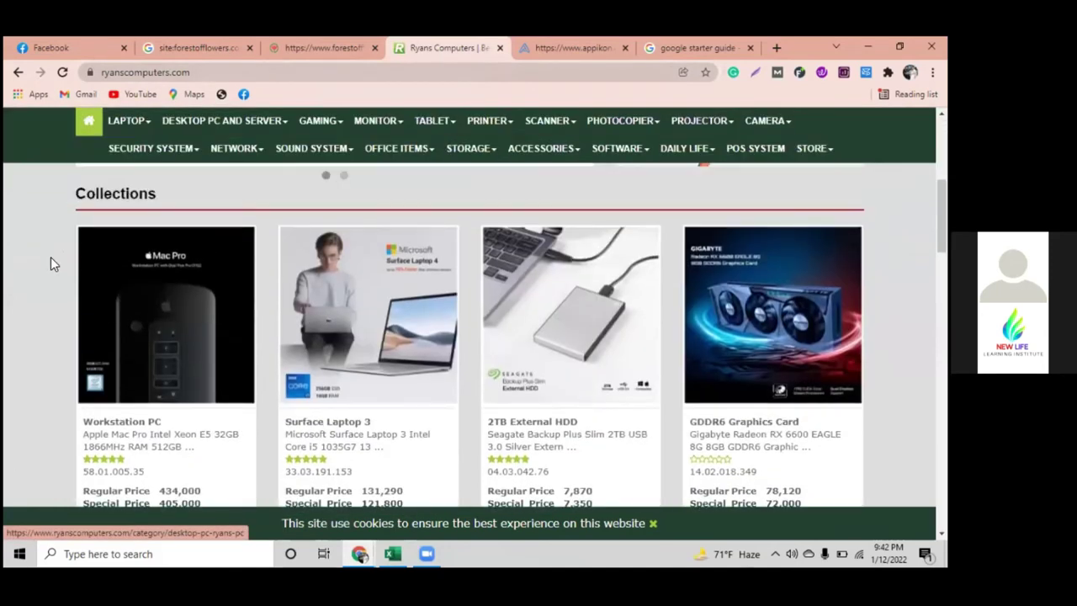
{"action": "scroll", "coordinate": [197, 125], "scroll_direction": "up", "scroll_amount": 2}
{"action": "scroll", "coordinate": [197, 124], "scroll_direction": "down", "scroll_amount": 5}
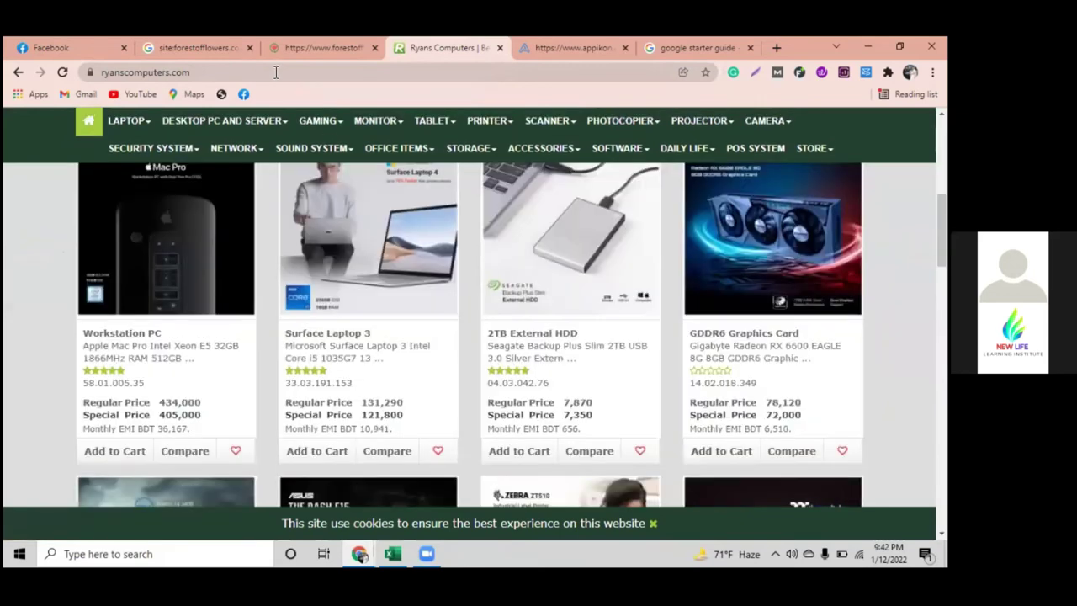
{"action": "scroll", "coordinate": [470, 336], "scroll_direction": "down", "scroll_amount": 4}
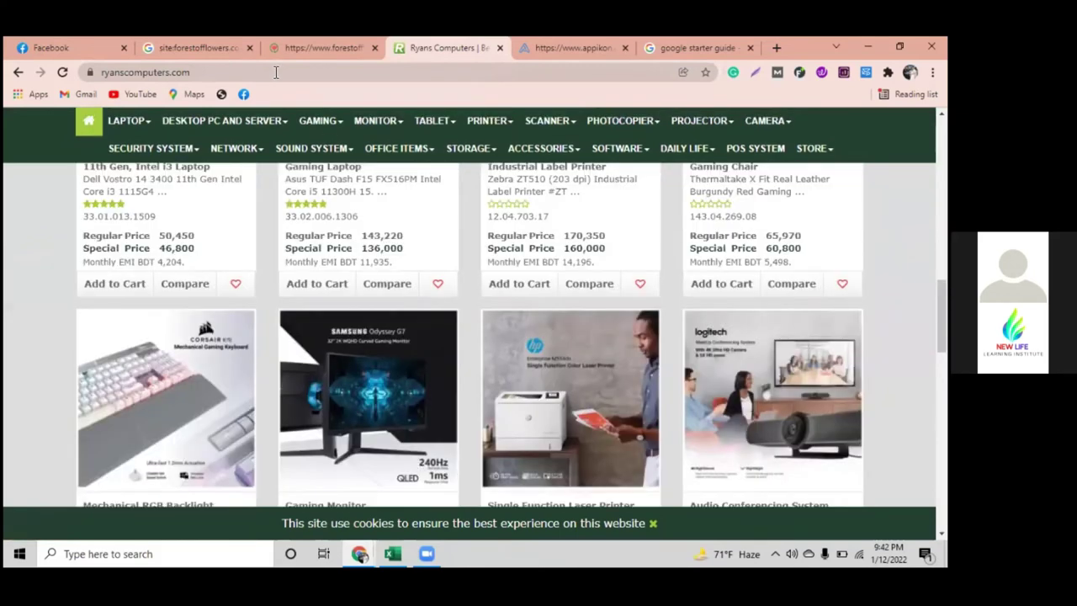
{"action": "left_click", "coordinate": [275, 73]}
{"action": "type", "text": "sitemap"}
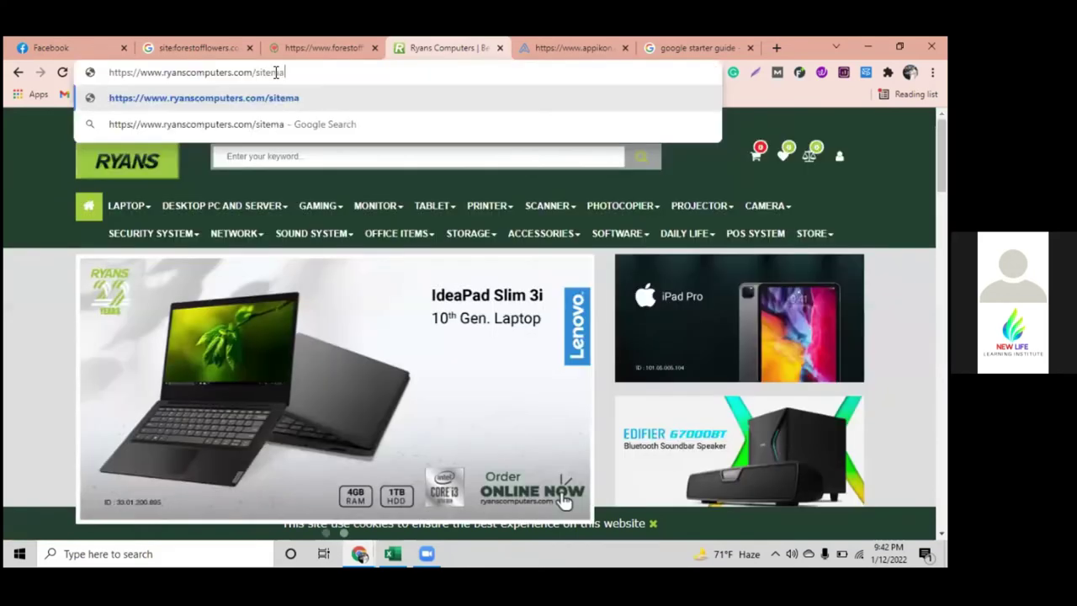
{"action": "type", "text": "."}
{"action": "type", "text": "html"}
{"action": "key", "text": "Return"}
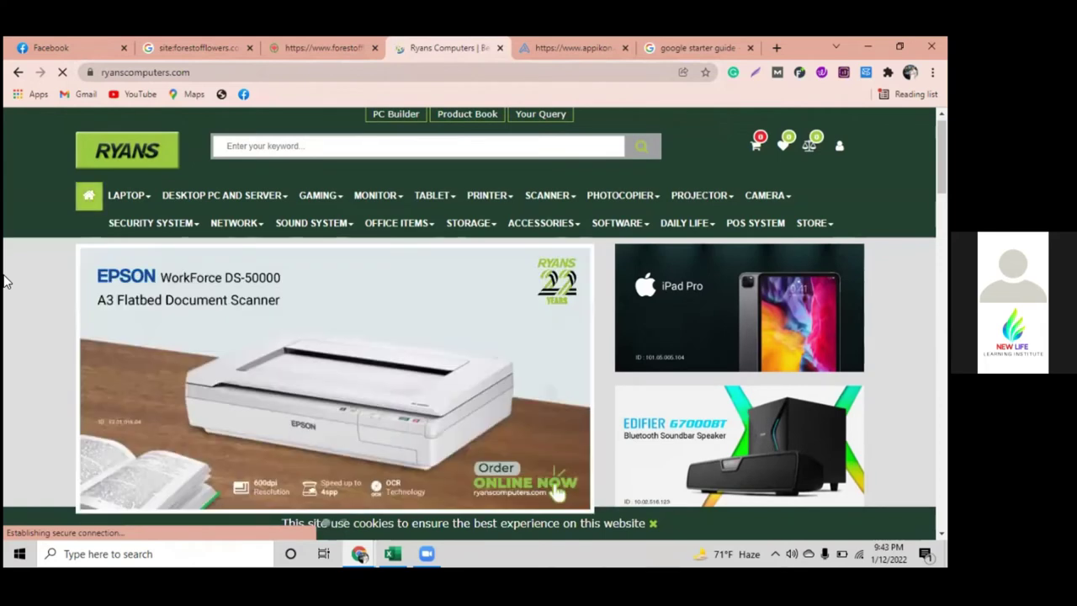
Look through the Ryans Computers homepage again and open the XML sitemap at ryanscomputers.com/sitemap.xml.
{"action": "scroll", "coordinate": [10, 330], "scroll_direction": "down", "scroll_amount": 3}
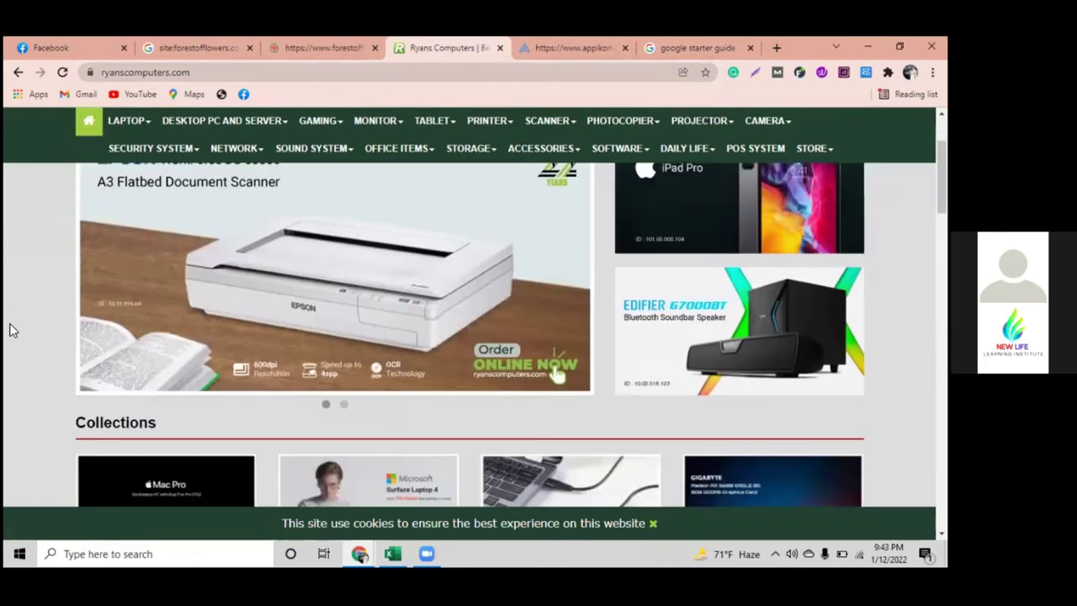
{"action": "scroll", "coordinate": [10, 330], "scroll_direction": "down", "scroll_amount": 4}
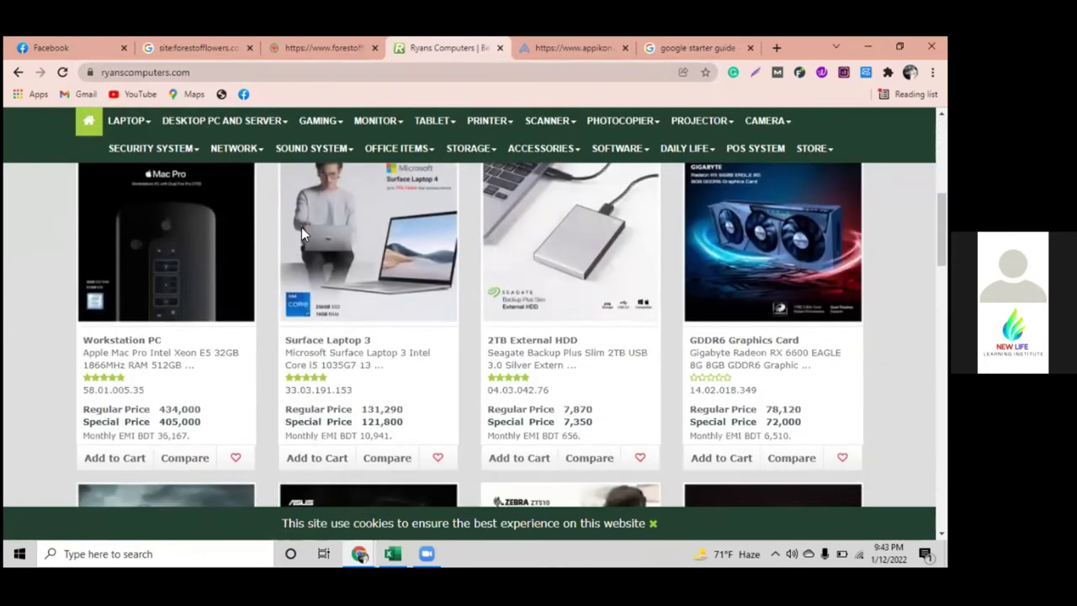
{"action": "scroll", "coordinate": [301, 227], "scroll_direction": "down", "scroll_amount": 6}
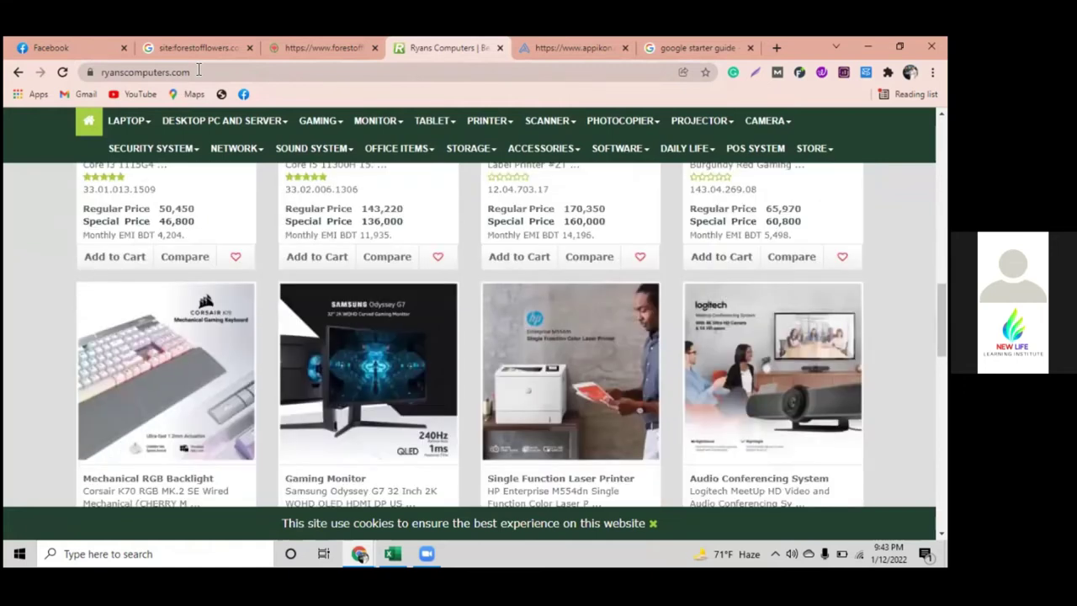
{"action": "scroll", "coordinate": [202, 124], "scroll_direction": "down", "scroll_amount": 2}
{"action": "scroll", "coordinate": [202, 124], "scroll_direction": "down", "scroll_amount": 2}
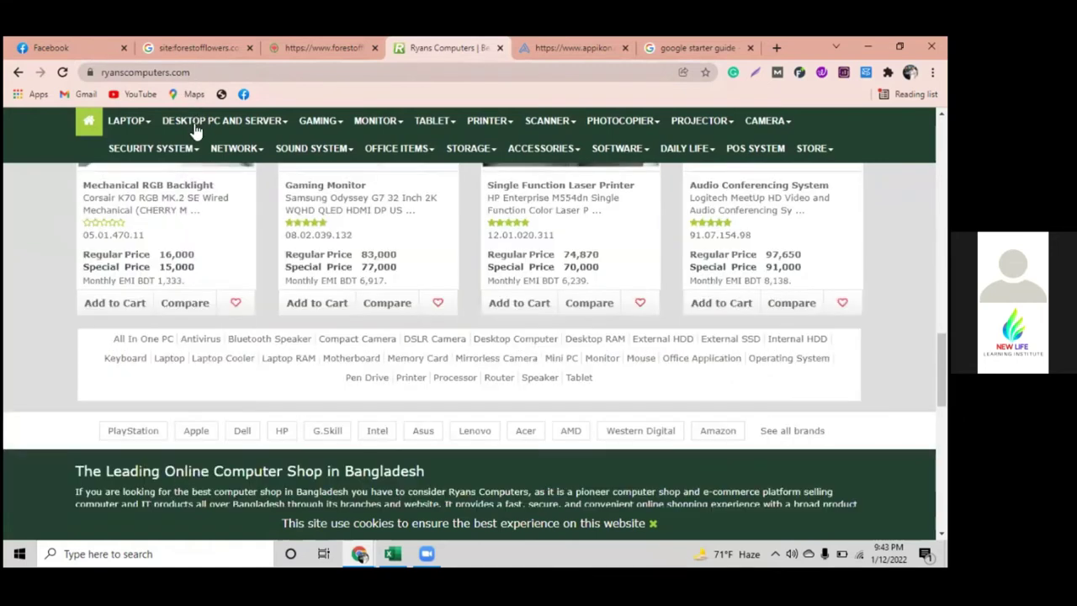
{"action": "scroll", "coordinate": [225, 123], "scroll_direction": "down", "scroll_amount": 2}
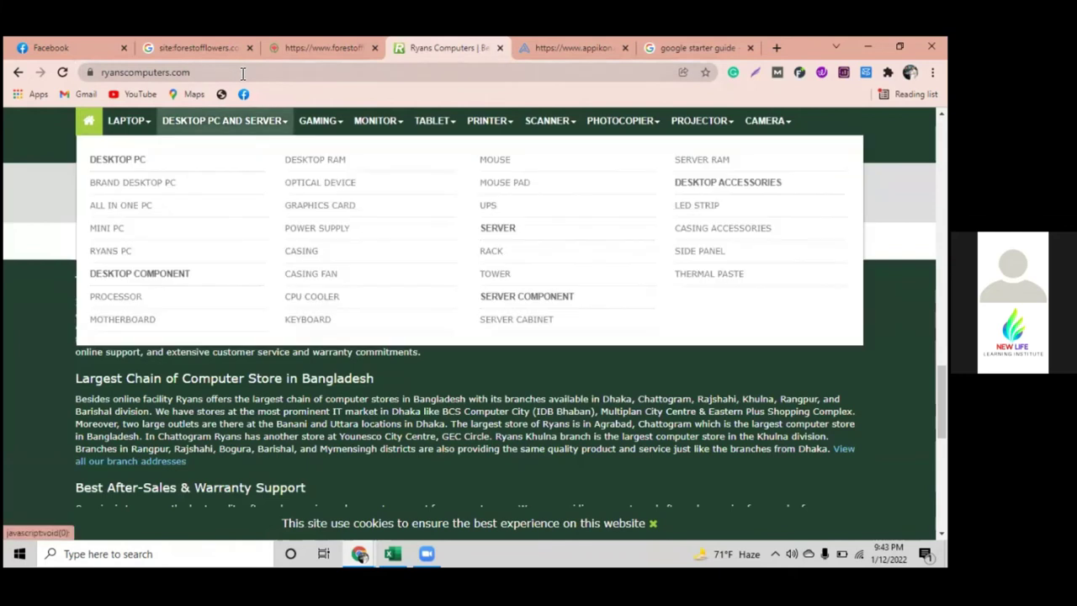
{"action": "left_click", "coordinate": [242, 72]}
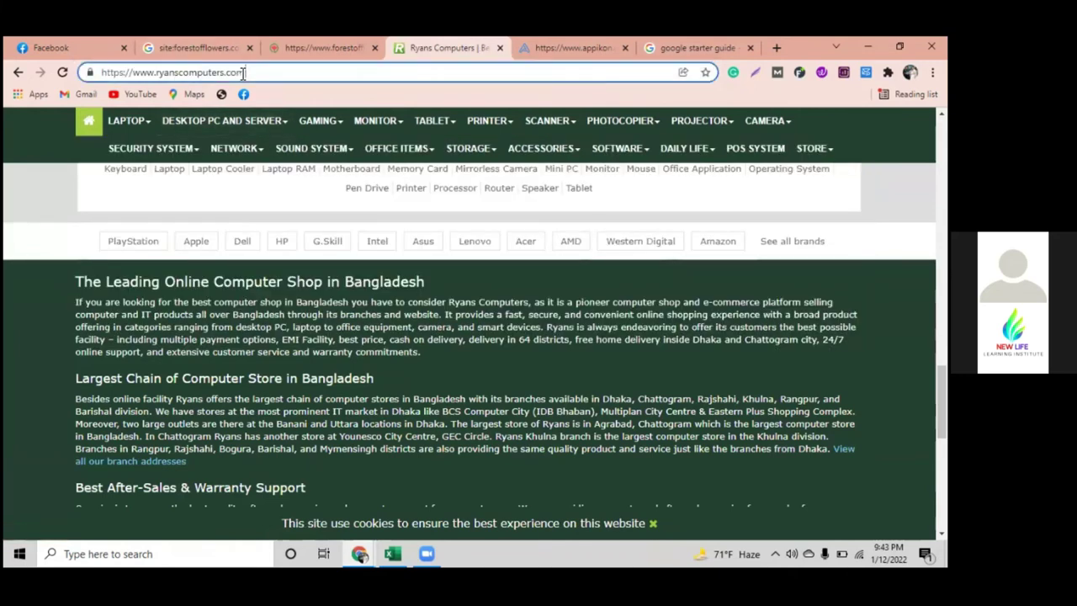
{"action": "type", "text": "/"}
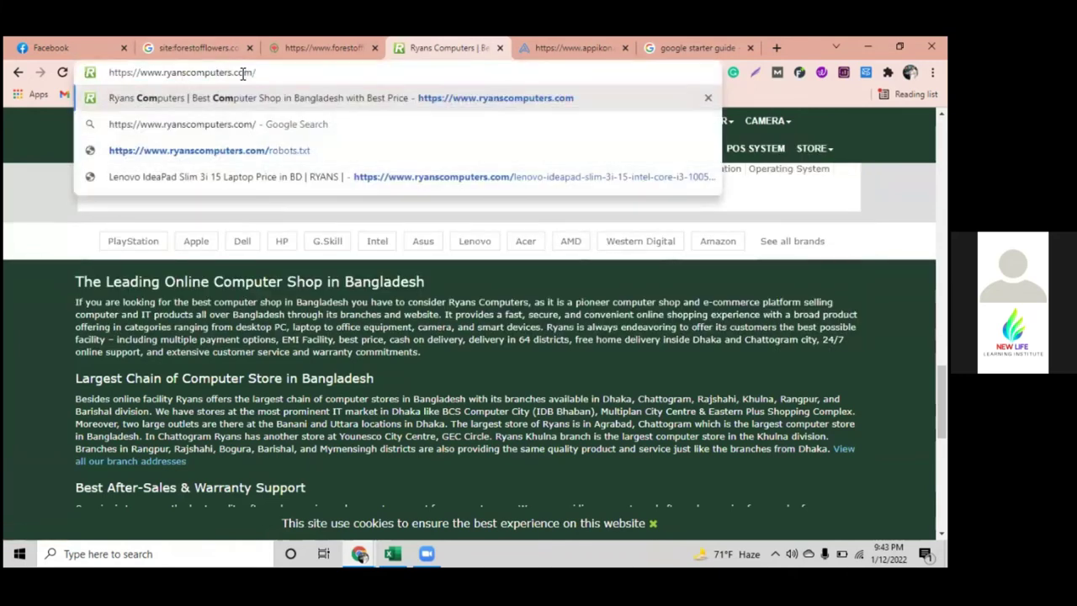
{"action": "type", "text": "sitemap."}
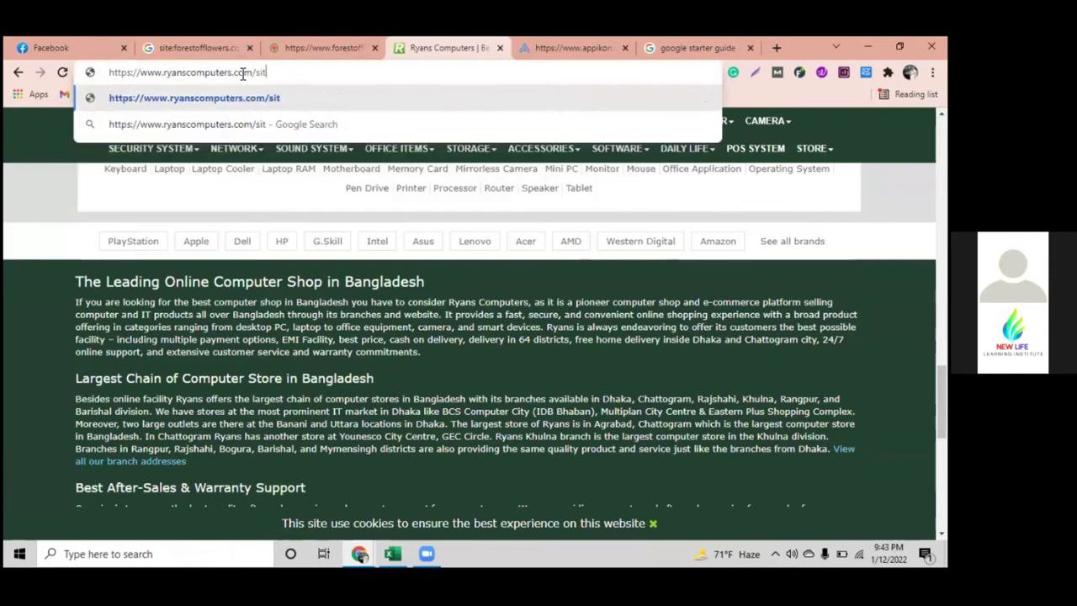
{"action": "type", "text": "xml"}
{"action": "key", "text": "Return"}
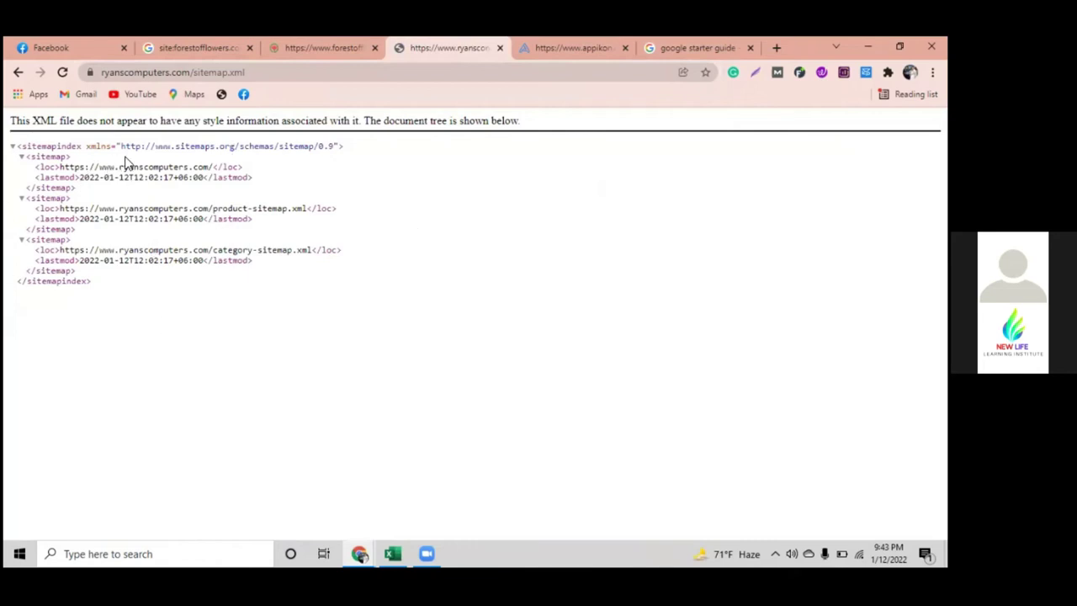
View the Forest of Flowers XML sitemap for comparison and switch back to the Ryans Computers sitemap.
{"action": "right_click", "coordinate": [543, 45]}
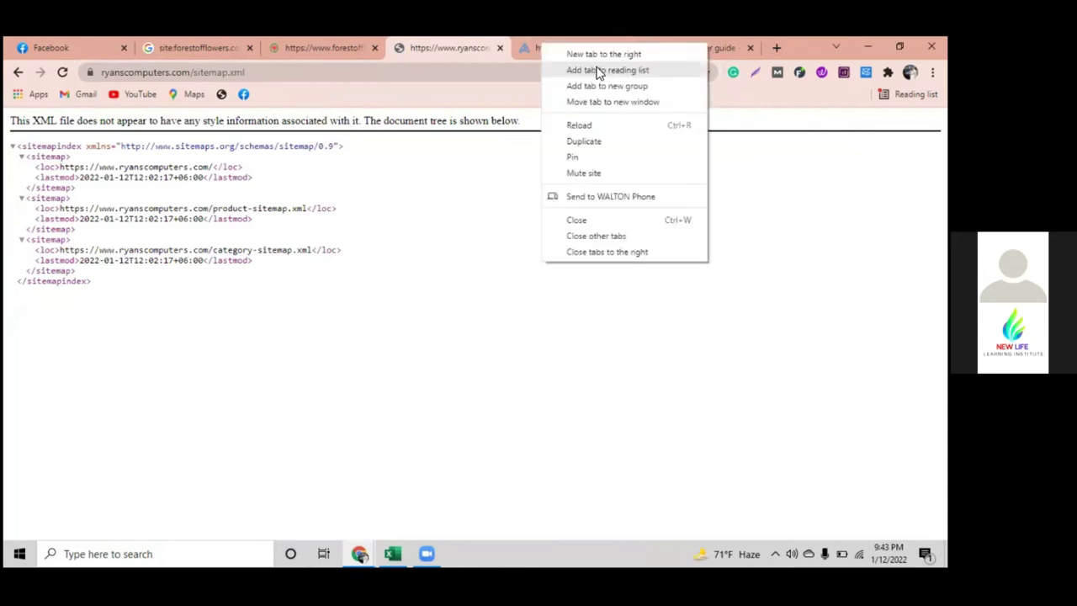
{"action": "left_click", "coordinate": [437, 256]}
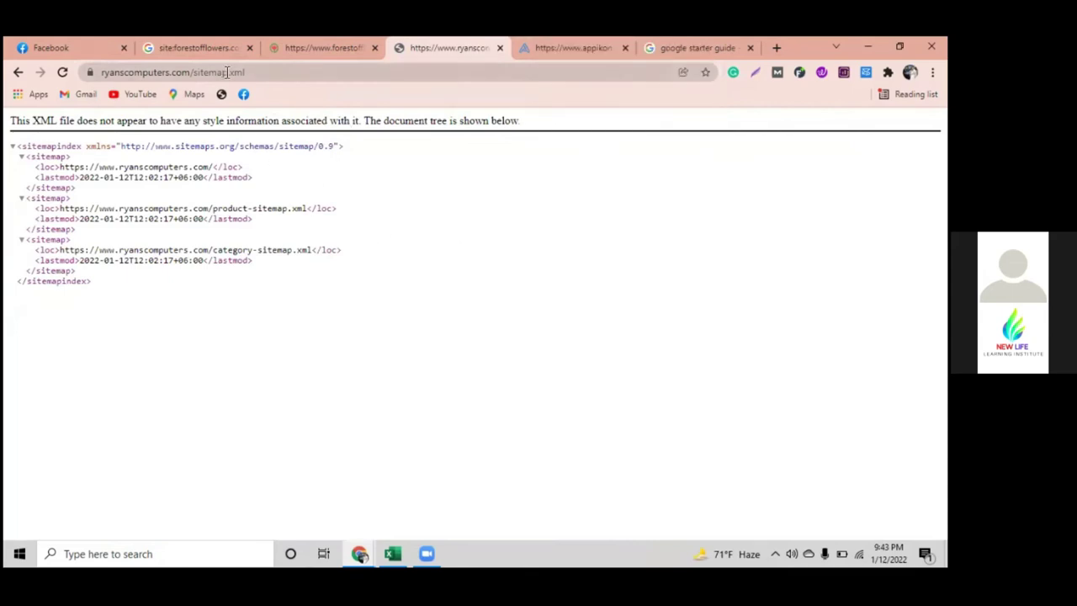
{"action": "left_click", "coordinate": [277, 54]}
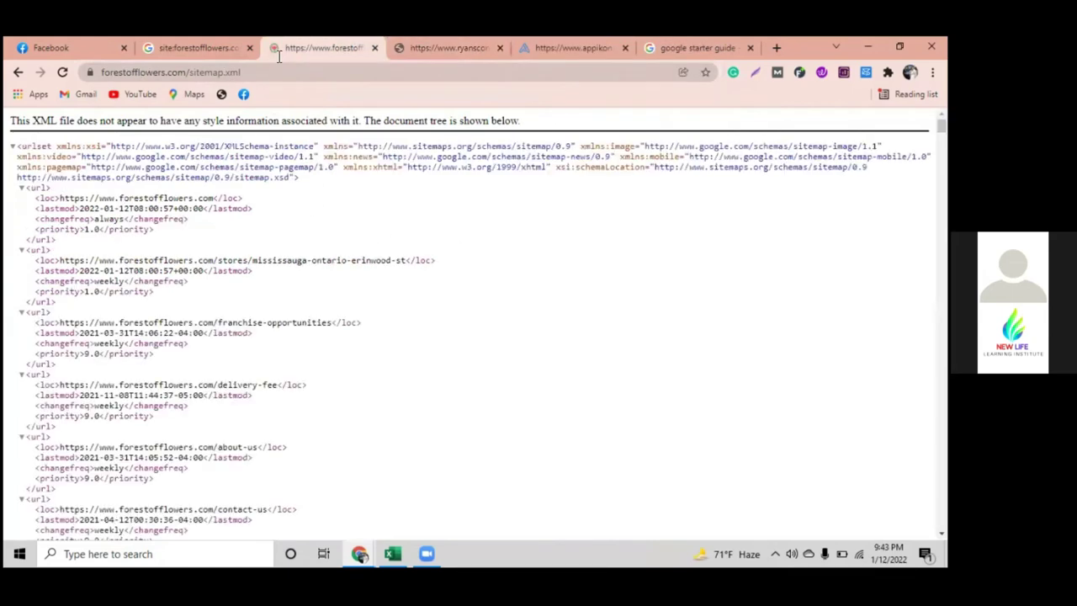
{"action": "key", "text": "ctrl+Tab"}
Go back to the Ryans Computers homepage and examine it down to the footer links for an HTML sitemap link.
{"action": "left_click", "coordinate": [17, 74]}
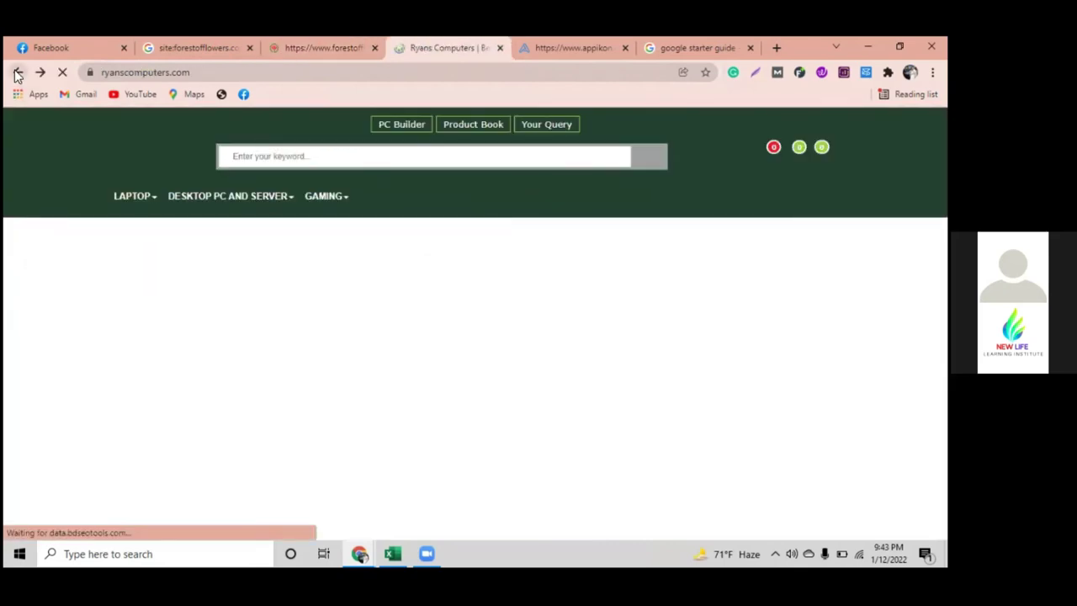
{"action": "scroll", "coordinate": [103, 220], "scroll_direction": "down", "scroll_amount": 15}
{"action": "scroll", "coordinate": [252, 254], "scroll_direction": "up", "scroll_amount": 4}
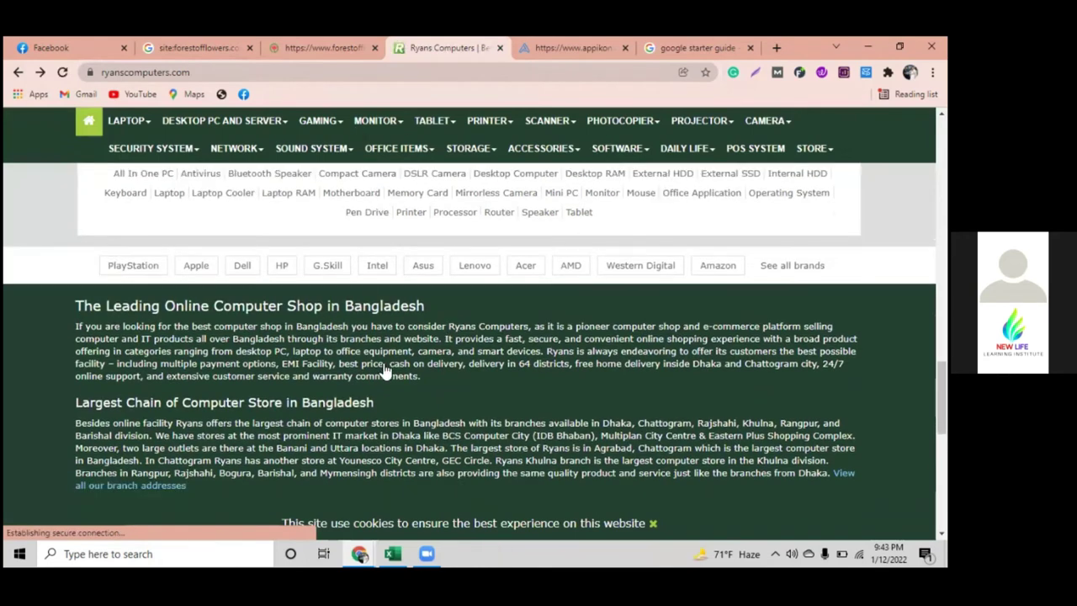
{"action": "scroll", "coordinate": [394, 366], "scroll_direction": "down", "scroll_amount": 2}
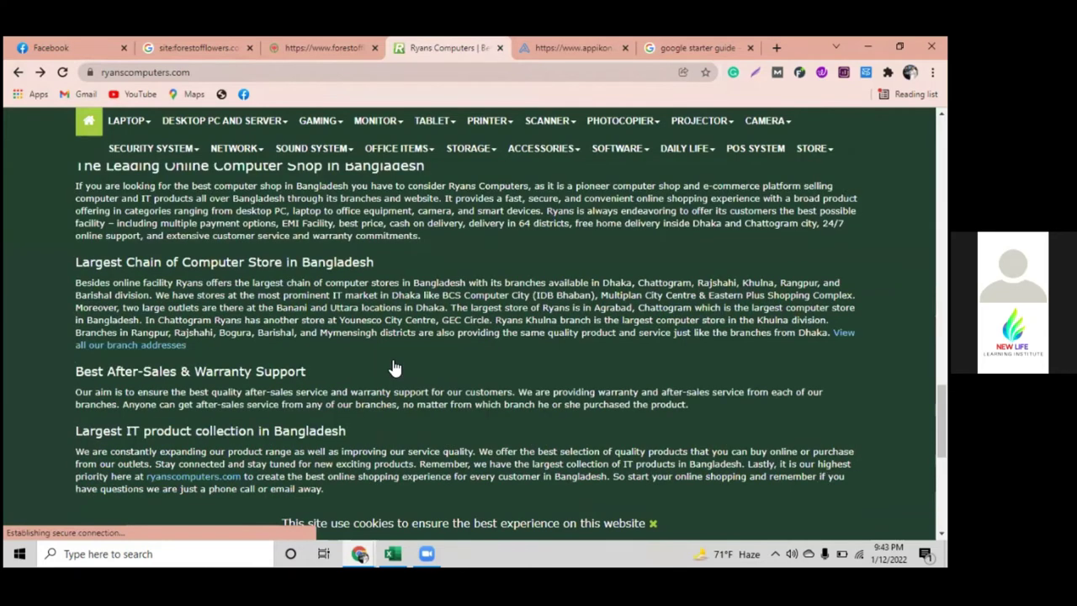
{"action": "scroll", "coordinate": [393, 368], "scroll_direction": "down", "scroll_amount": 5}
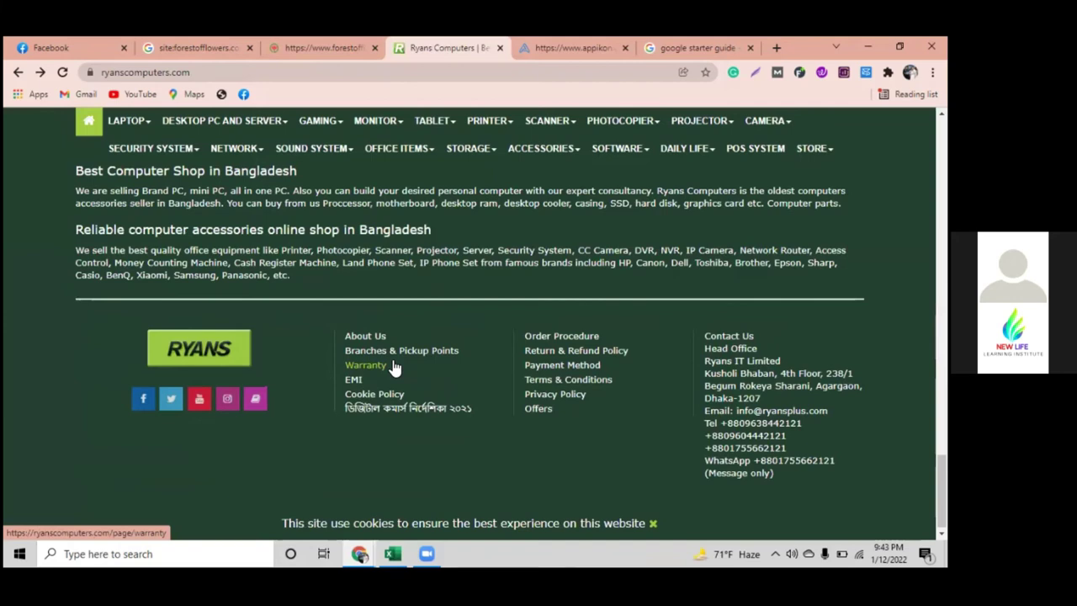
{"action": "left_click", "coordinate": [365, 364]}
{"action": "scroll", "coordinate": [393, 367], "scroll_direction": "up", "scroll_amount": 7}
{"action": "scroll", "coordinate": [393, 367], "scroll_direction": "up", "scroll_amount": 4}
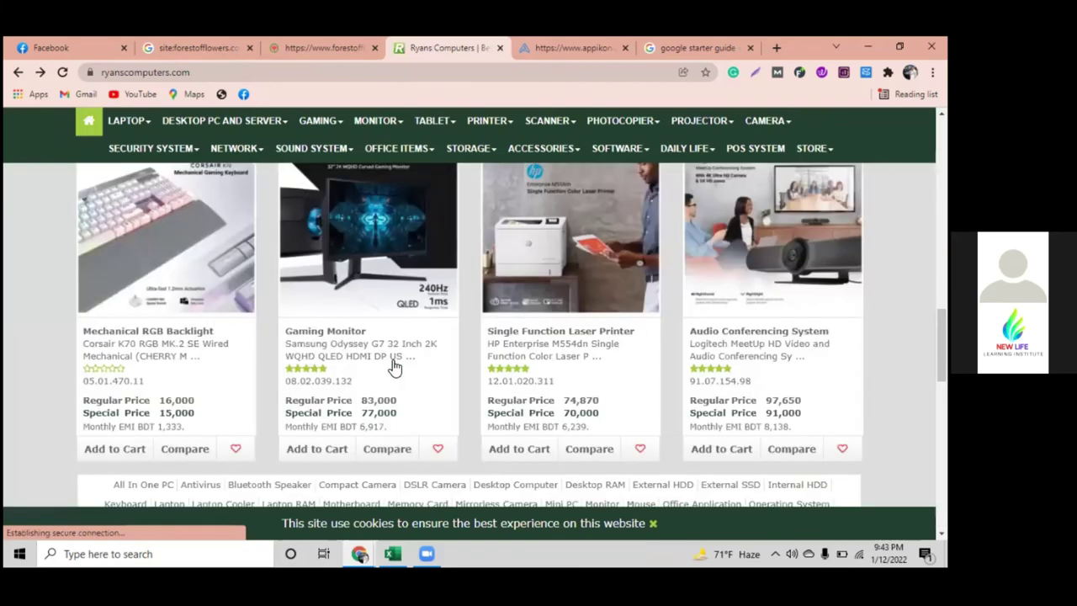
{"action": "scroll", "coordinate": [393, 368], "scroll_direction": "up", "scroll_amount": 5}
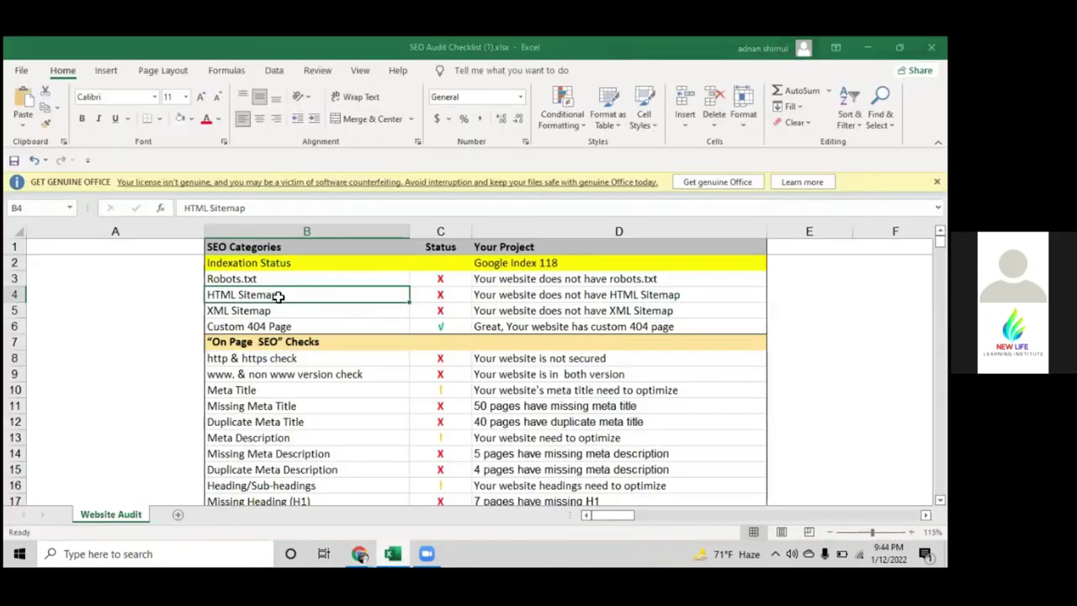
Switch to the Excel checklist and review the statuses and notes of the HTML Sitemap, XML Sitemap and Custom 404 Page rows.
{"action": "key", "text": "alt+Tab"}
{"action": "left_click", "coordinate": [538, 316], "text": "shift"}
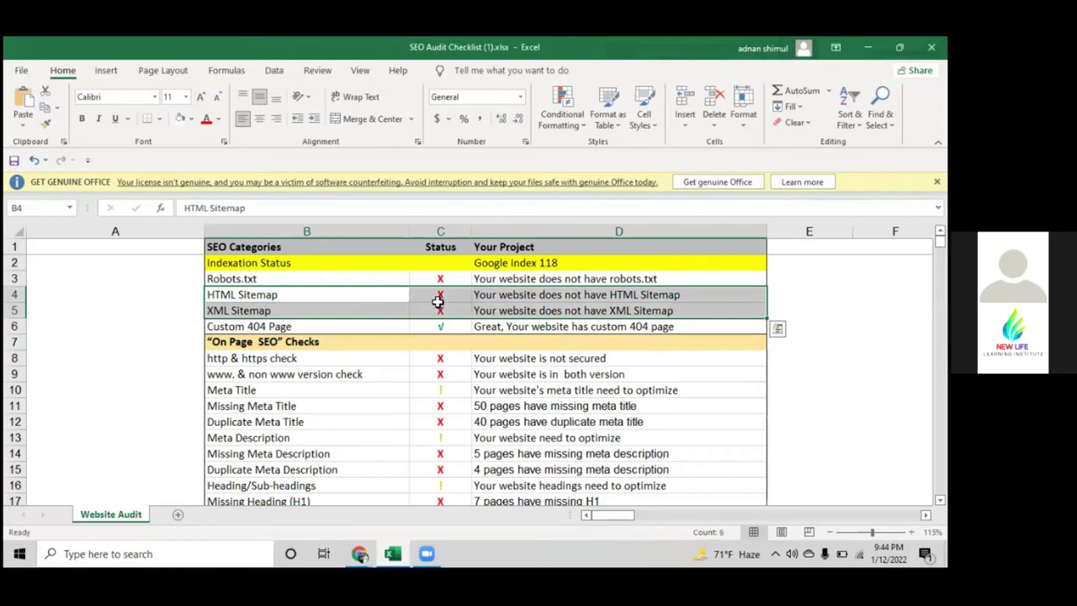
{"action": "left_click_drag", "start_coordinate": [433, 296], "coordinate": [429, 313]}
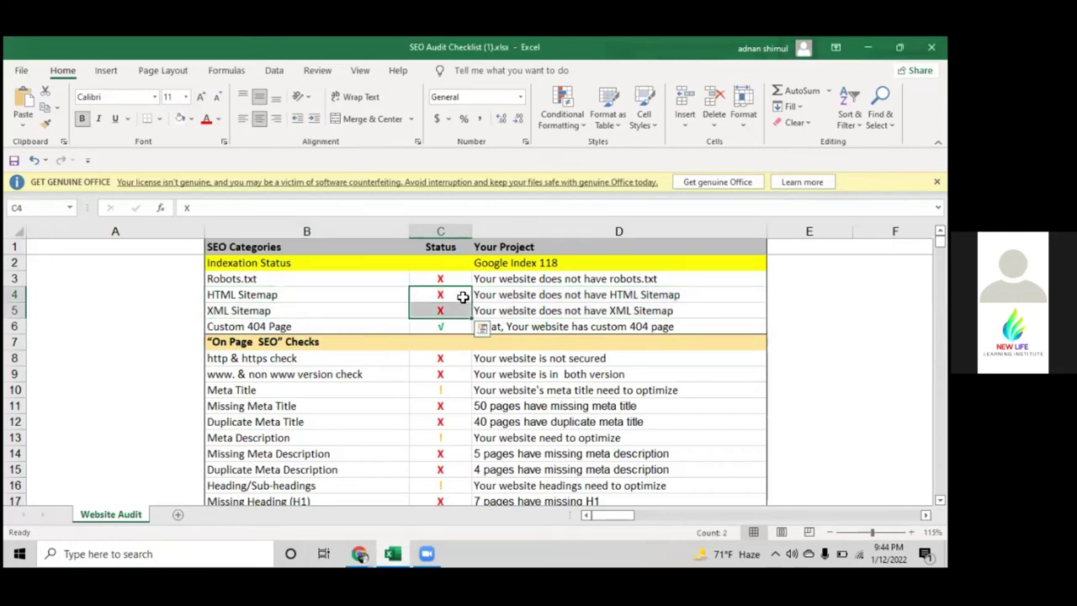
{"action": "left_click", "coordinate": [504, 295]}
{"action": "left_click", "coordinate": [480, 329]}
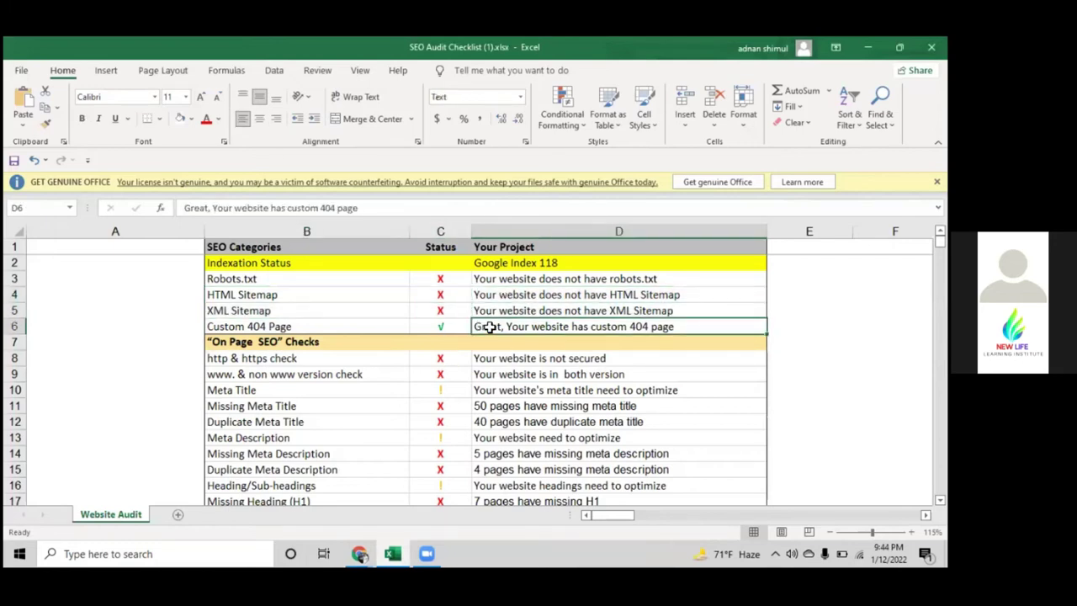
{"action": "left_click", "coordinate": [459, 310]}
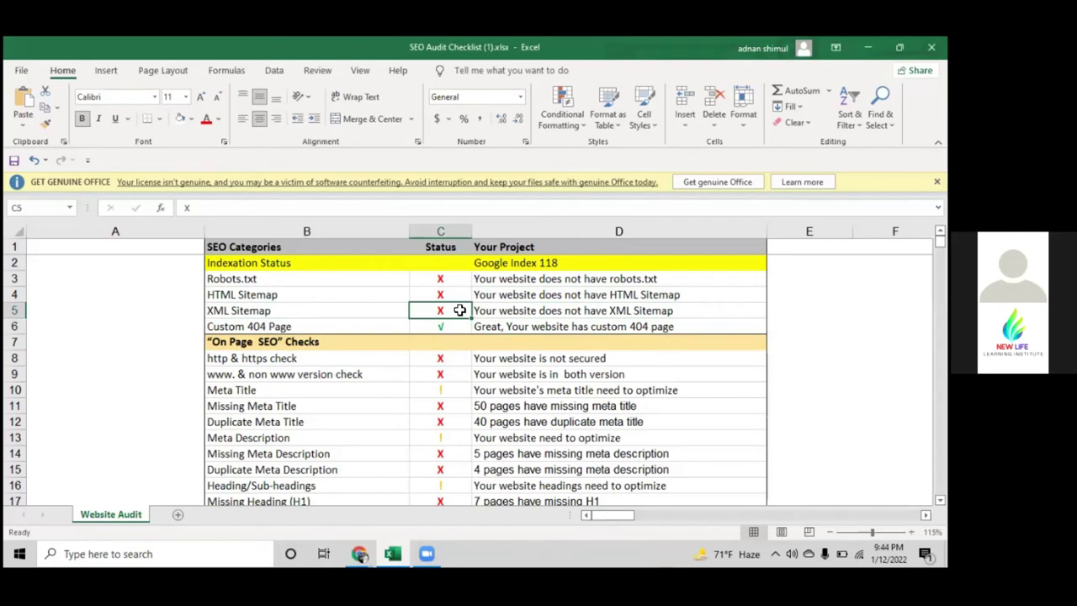
Look through the On Page SEO checks, selecting the http & https check category and the Missing Meta Title note.
{"action": "scroll", "coordinate": [459, 310], "scroll_direction": "down", "scroll_amount": 1}
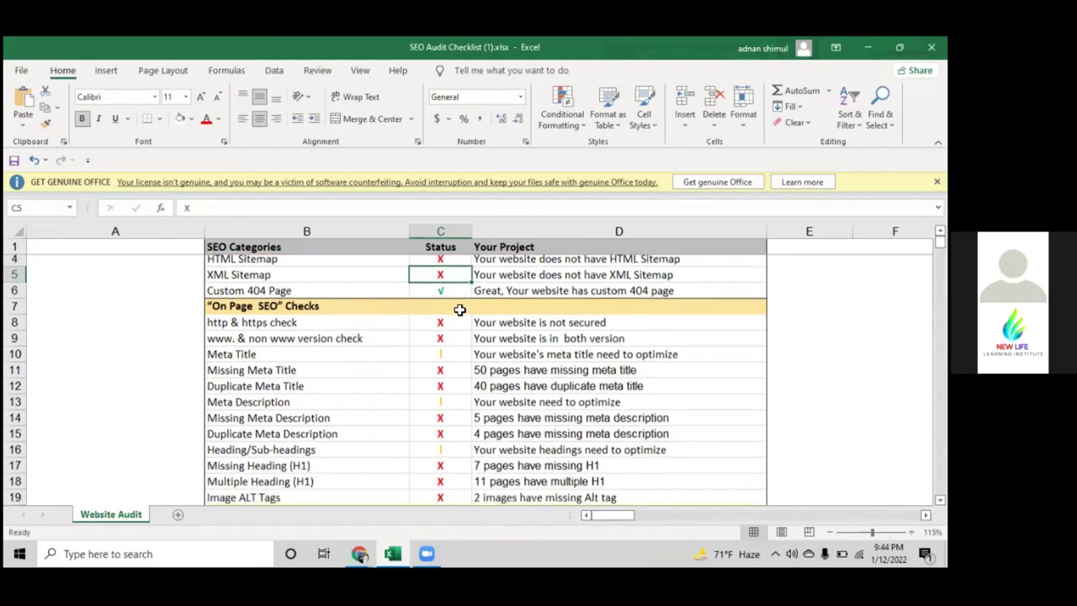
{"action": "scroll", "coordinate": [457, 308], "scroll_direction": "down", "scroll_amount": 1}
{"action": "scroll", "coordinate": [471, 423], "scroll_direction": "up", "scroll_amount": 2}
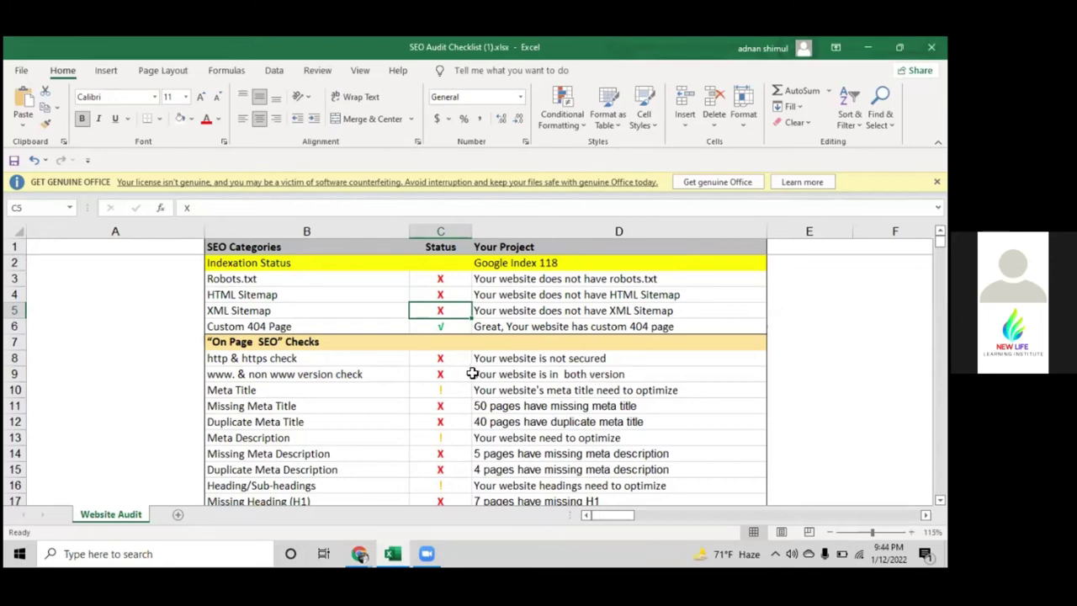
{"action": "scroll", "coordinate": [339, 333], "scroll_direction": "down", "scroll_amount": 4}
{"action": "scroll", "coordinate": [339, 333], "scroll_direction": "up", "scroll_amount": 4}
{"action": "left_click", "coordinate": [313, 362]}
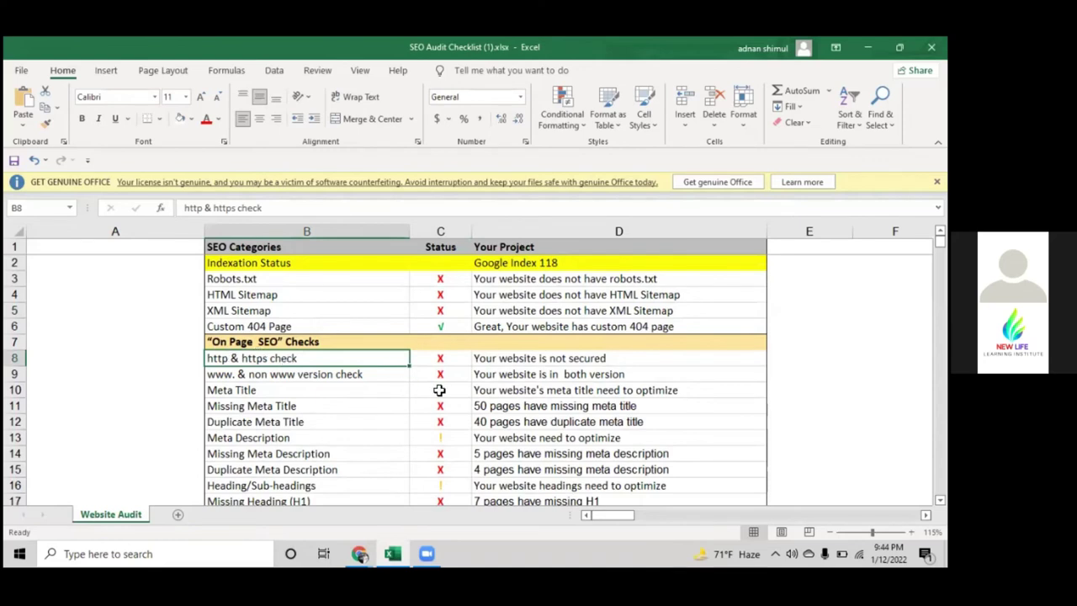
{"action": "left_click", "coordinate": [524, 406]}
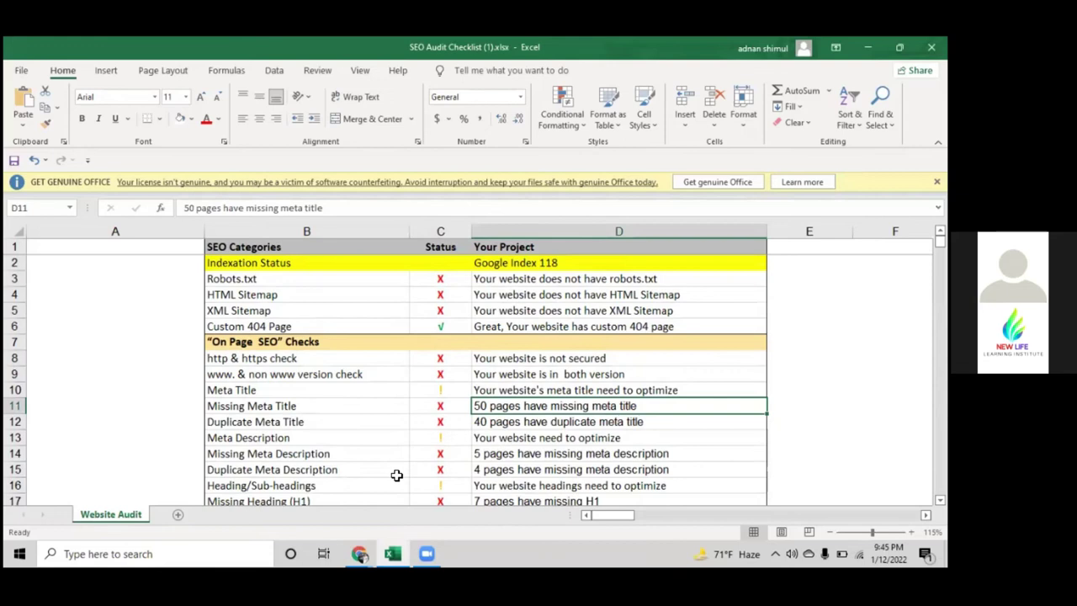
Switch to Chrome's Forest of Flowers sitemap, reveal its full address and check the site's connection security information.
{"action": "left_click", "coordinate": [359, 553]}
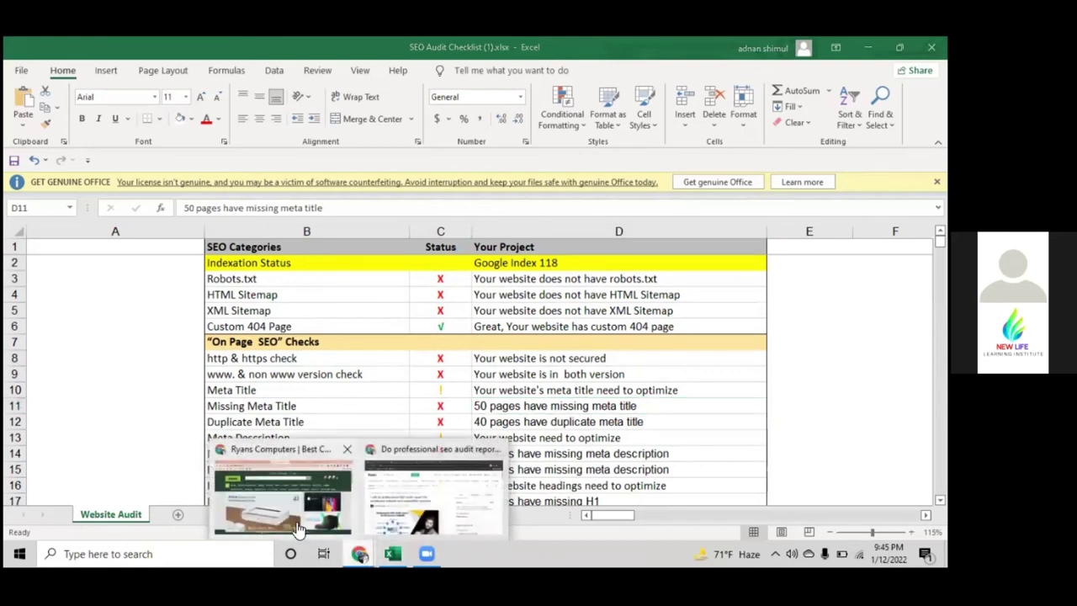
{"action": "left_click", "coordinate": [286, 496]}
{"action": "left_click", "coordinate": [324, 48]}
{"action": "left_click", "coordinate": [280, 74]}
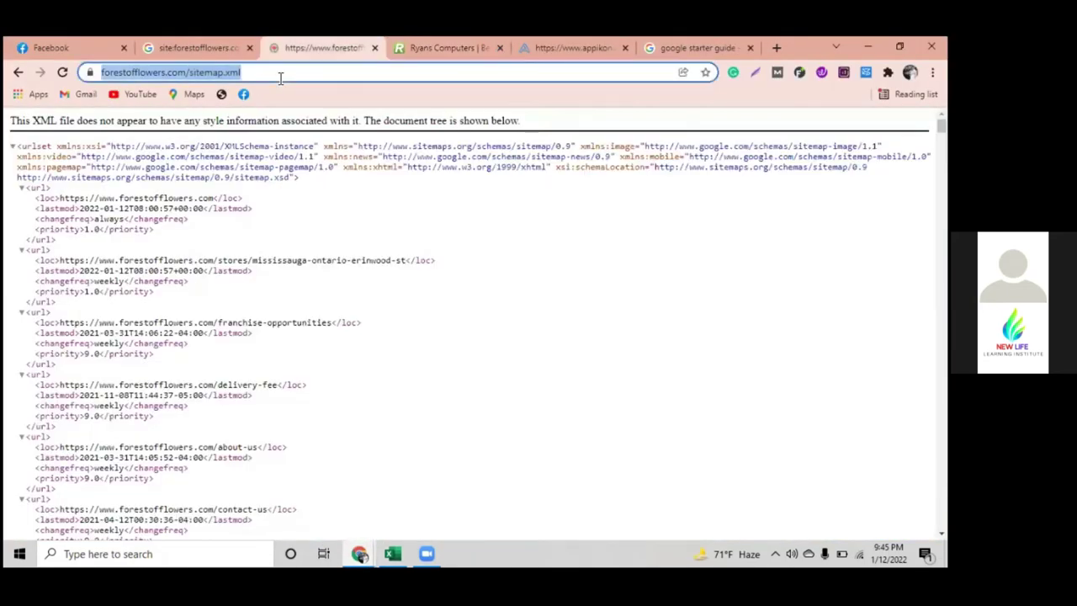
{"action": "left_click", "coordinate": [280, 74]}
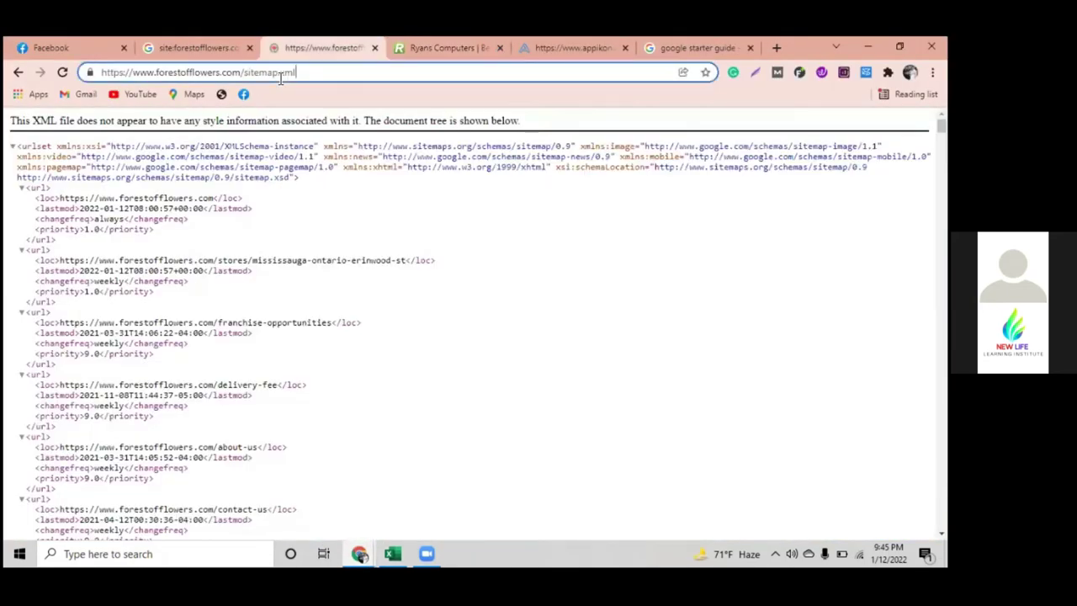
{"action": "left_click", "coordinate": [91, 73]}
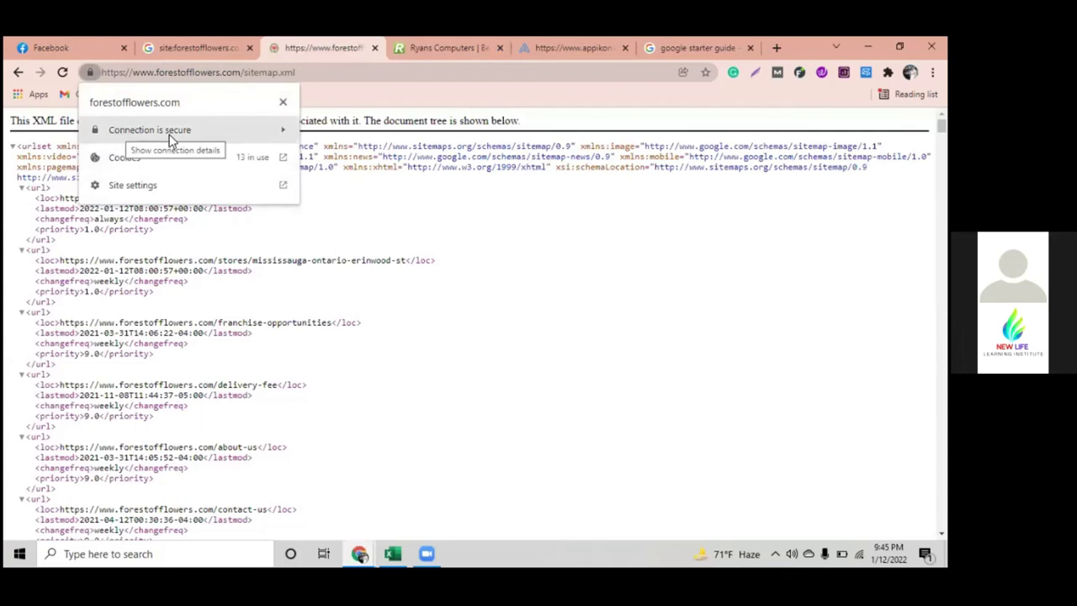
{"action": "left_click", "coordinate": [340, 103]}
Switch to the Ryans Computers homepage, reveal its full address and check the site's connection security information.
{"action": "key", "text": "ctrl+Tab"}
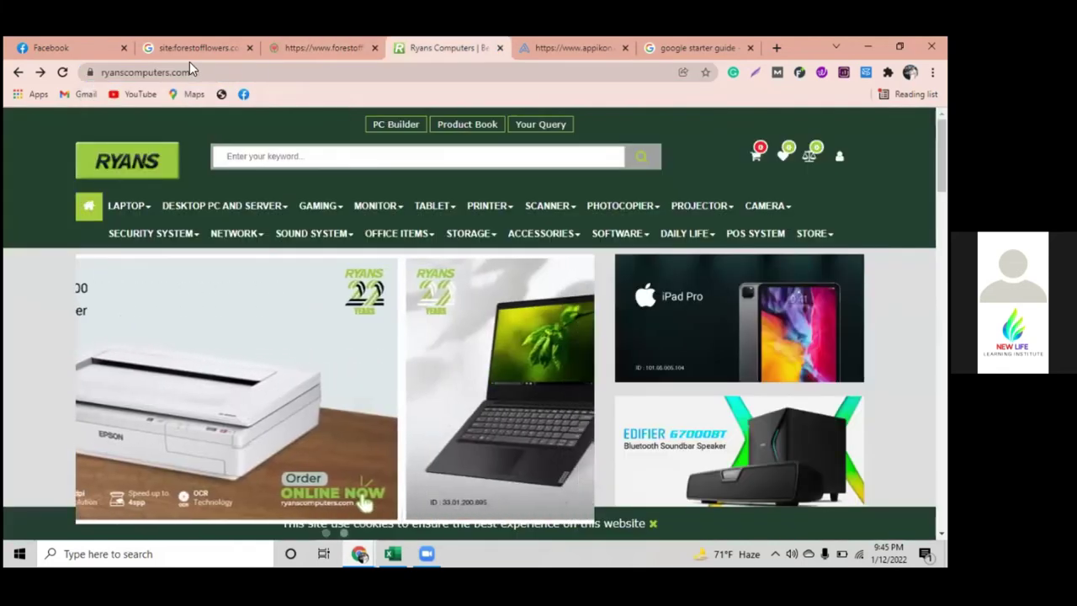
{"action": "left_click", "coordinate": [281, 73]}
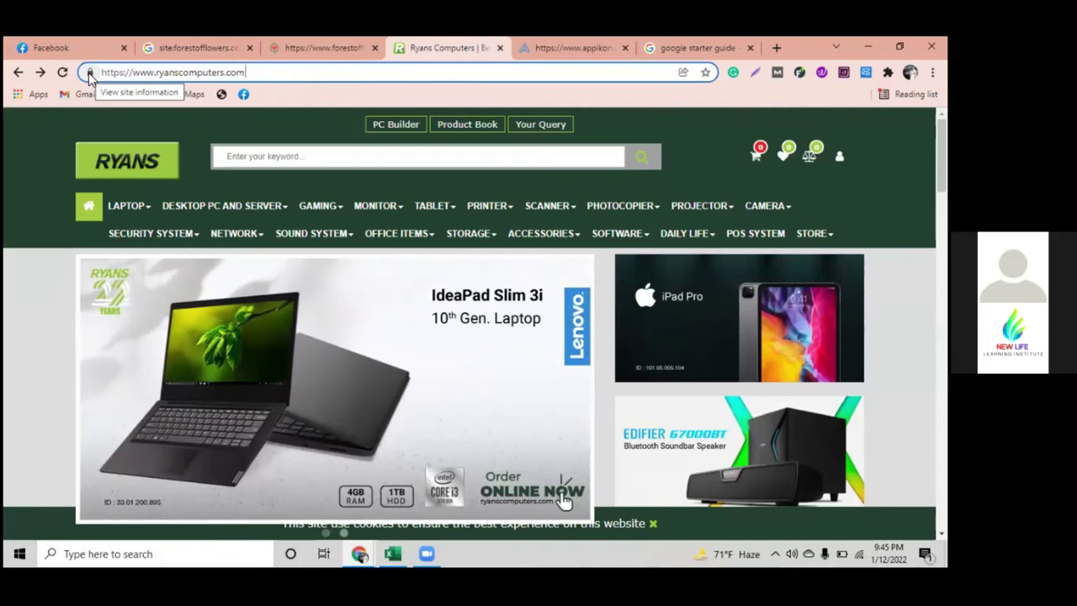
{"action": "left_click", "coordinate": [90, 72]}
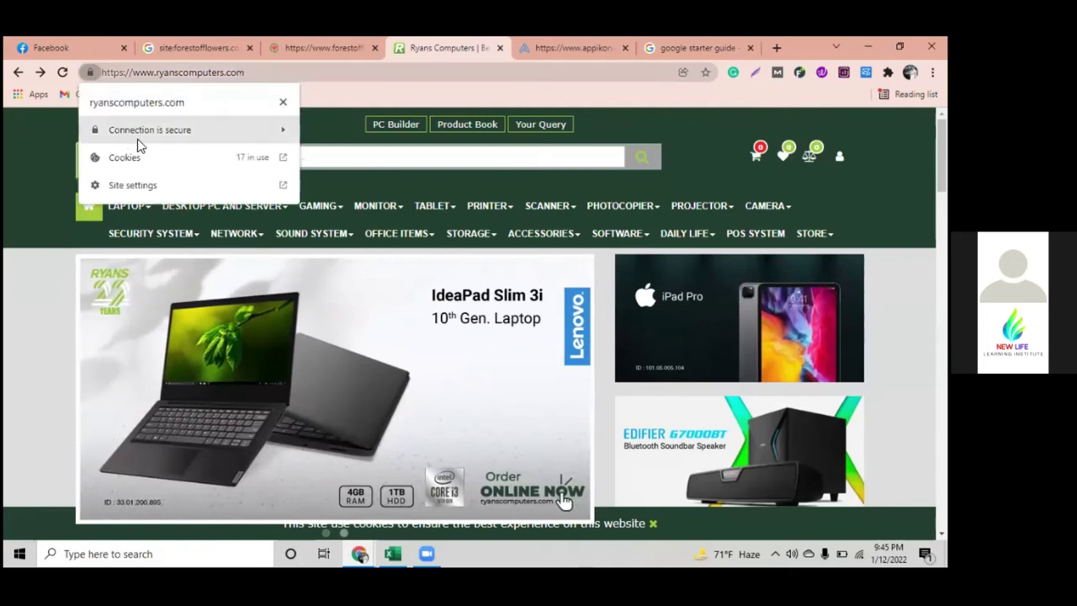
{"action": "left_click", "coordinate": [281, 102]}
Open a new tab beside Ryans Computers and search Google for "cake khai".
{"action": "right_click", "coordinate": [432, 49]}
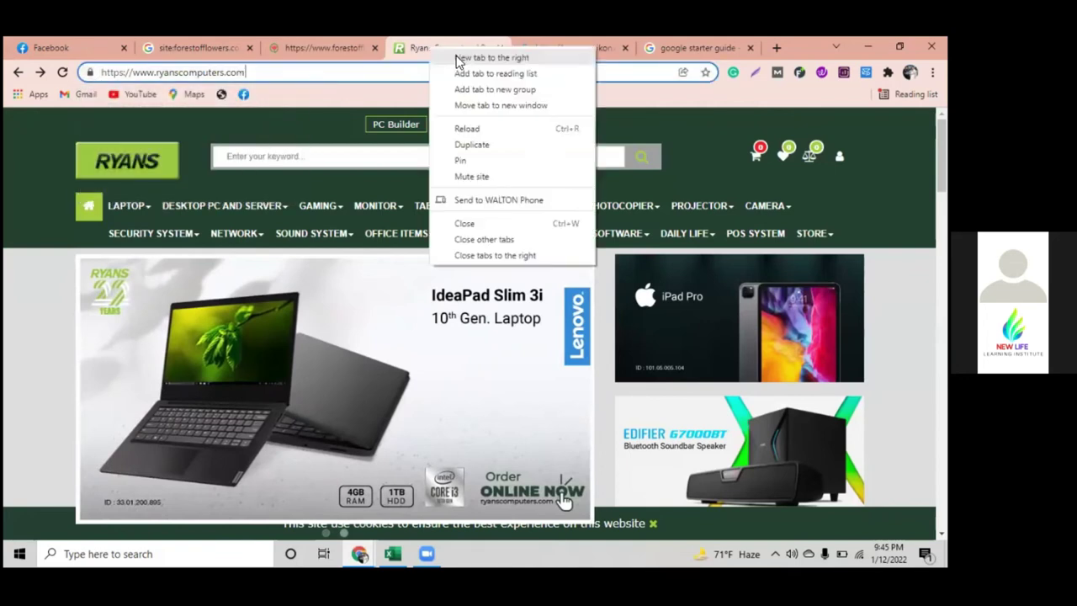
{"action": "left_click", "coordinate": [459, 58]}
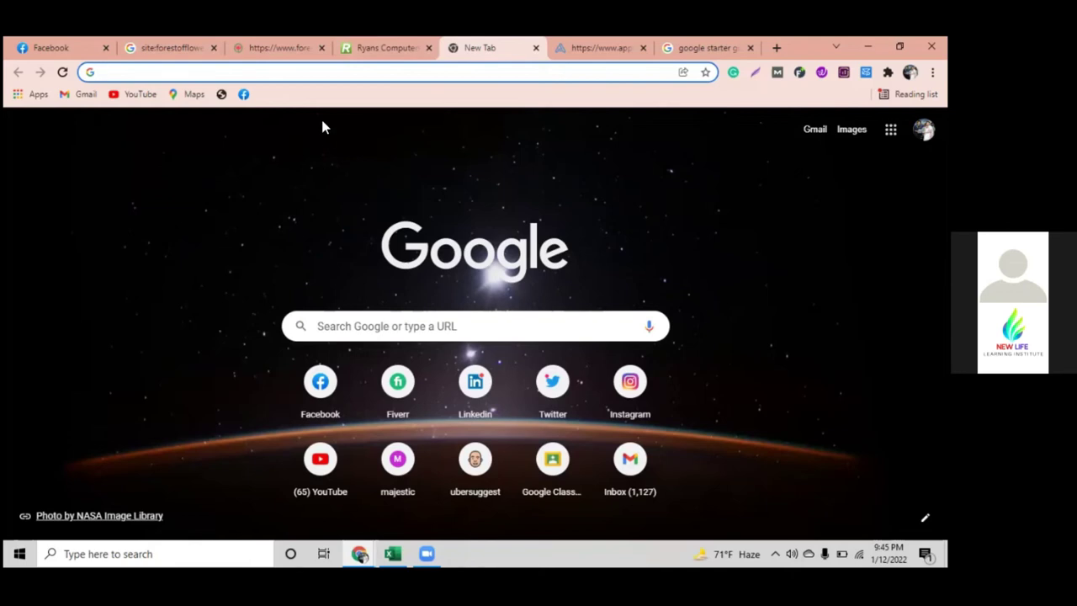
{"action": "left_click", "coordinate": [366, 316]}
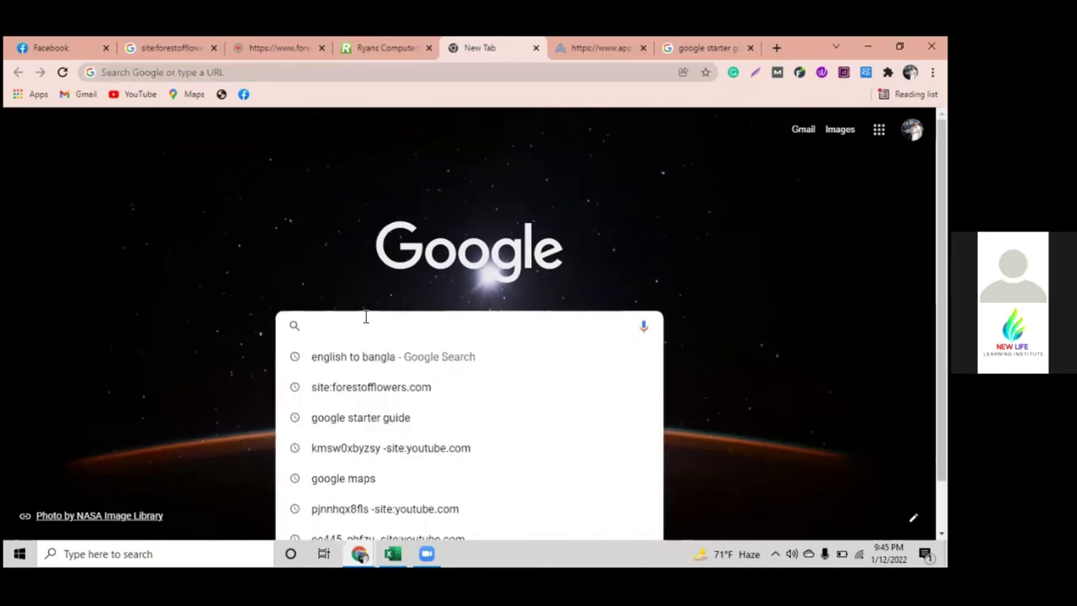
{"action": "type", "text": "cake khai"}
{"action": "key", "text": "Return"}
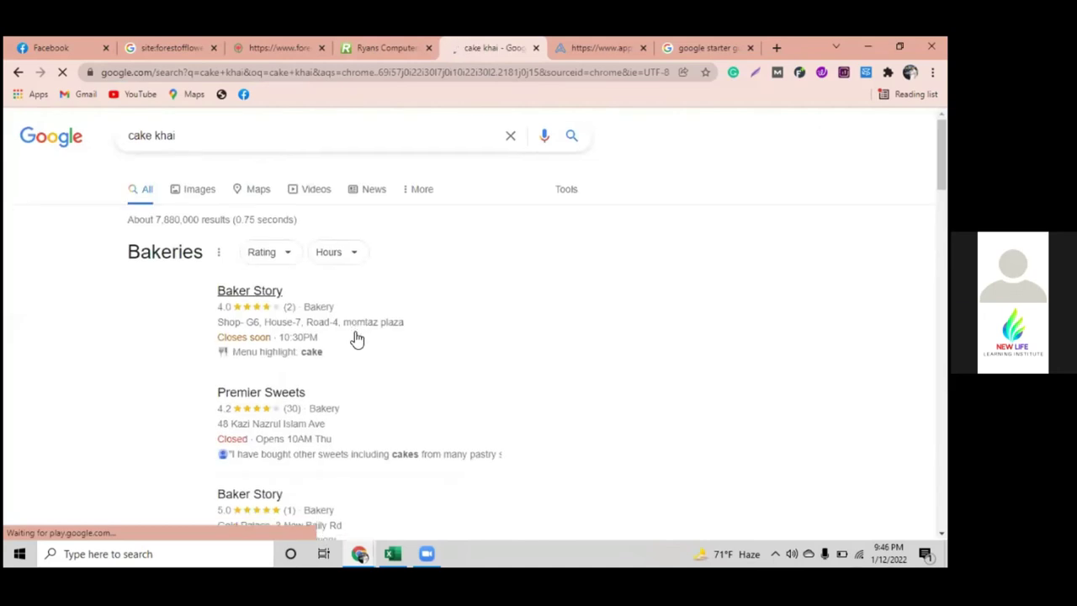
Look through the first page of search results and go to results page 6.
{"action": "scroll", "coordinate": [357, 338], "scroll_direction": "down", "scroll_amount": 10}
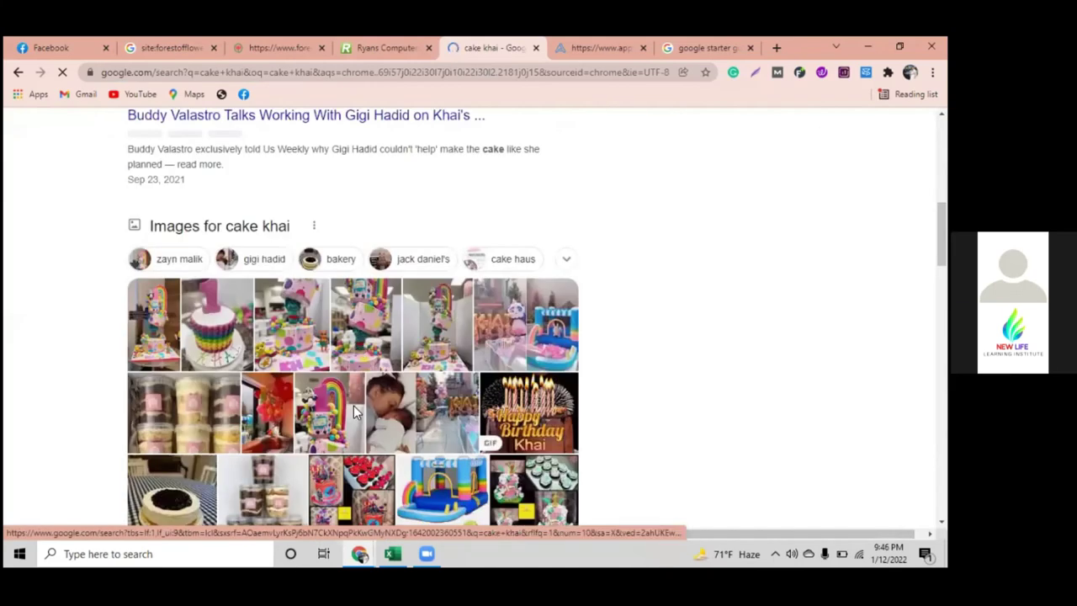
{"action": "scroll", "coordinate": [354, 404], "scroll_direction": "down", "scroll_amount": 1}
{"action": "scroll", "coordinate": [339, 431], "scroll_direction": "down", "scroll_amount": 7}
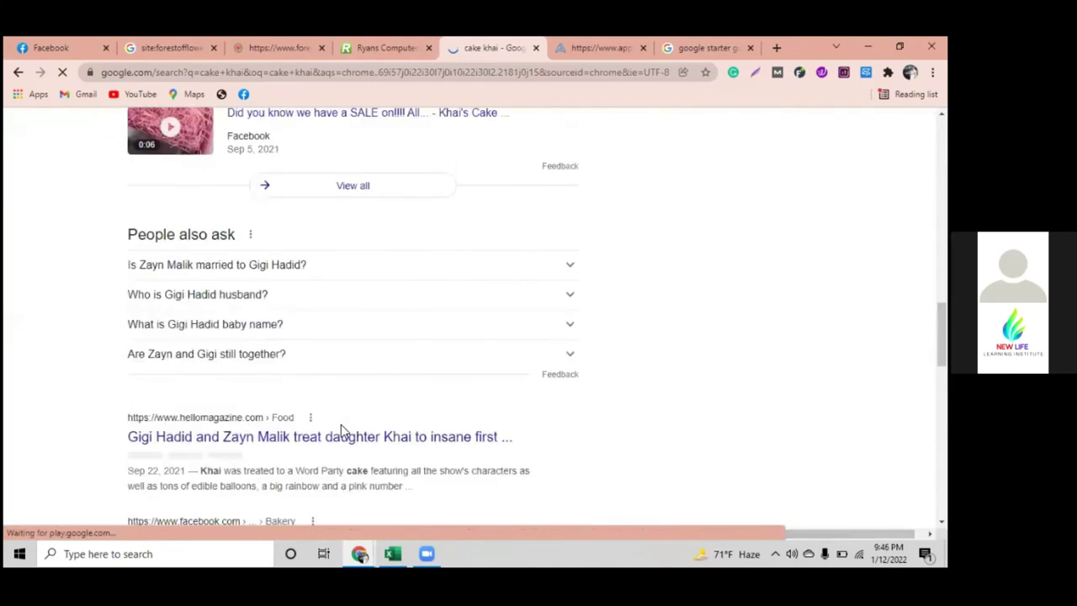
{"action": "scroll", "coordinate": [342, 426], "scroll_direction": "down", "scroll_amount": 15}
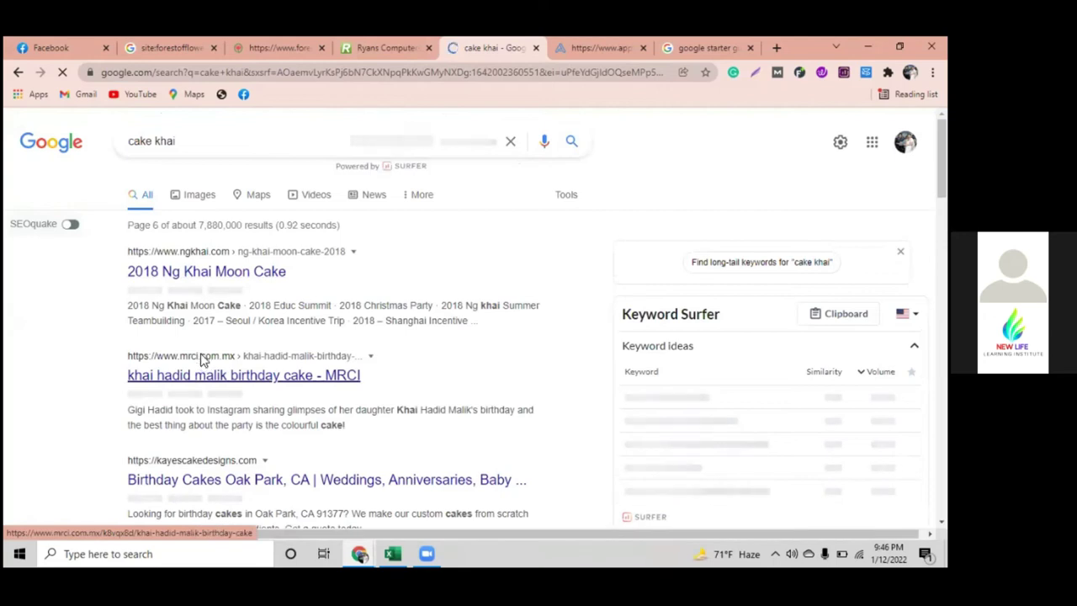
Examine the website addresses on results page 6 for a non-HTTPS site and go on to page 7.
{"action": "scroll", "coordinate": [202, 357], "scroll_direction": "down", "scroll_amount": 1}
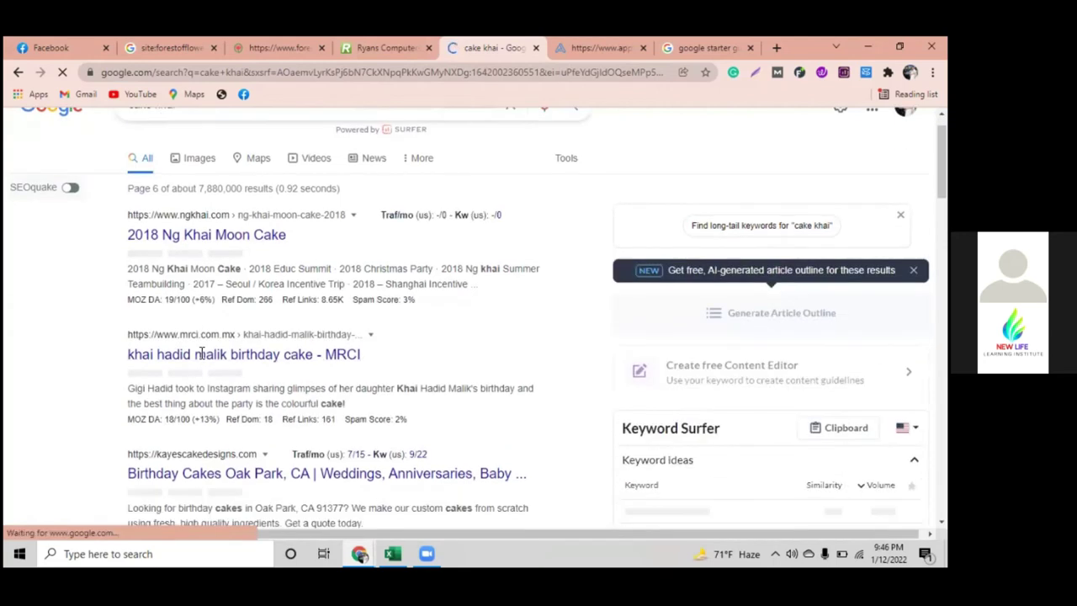
{"action": "scroll", "coordinate": [202, 356], "scroll_direction": "down", "scroll_amount": 1}
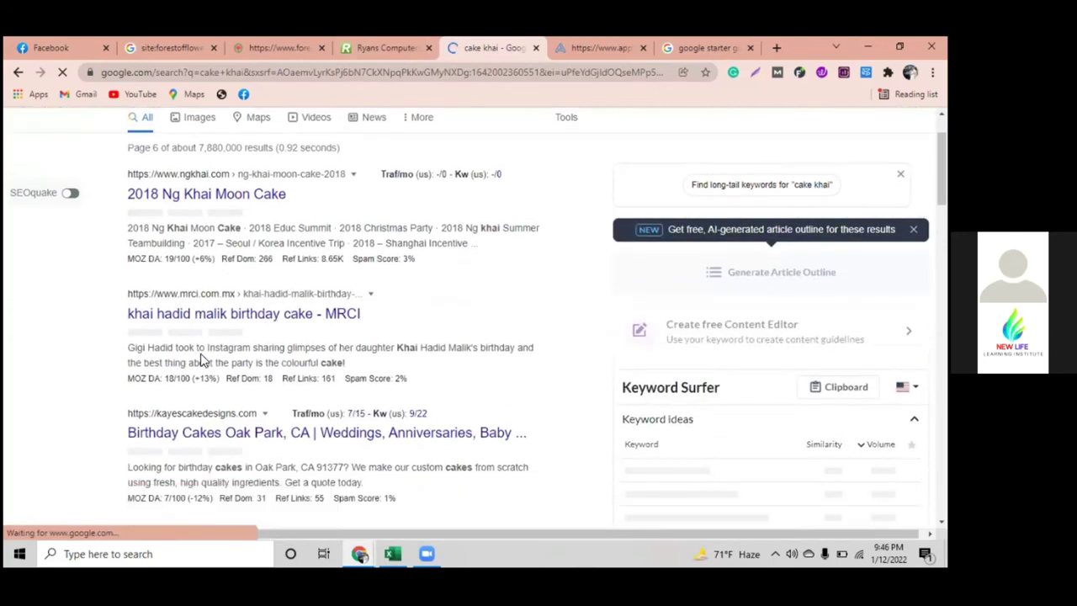
{"action": "scroll", "coordinate": [202, 360], "scroll_direction": "down", "scroll_amount": 3}
{"action": "scroll", "coordinate": [206, 360], "scroll_direction": "down", "scroll_amount": 3}
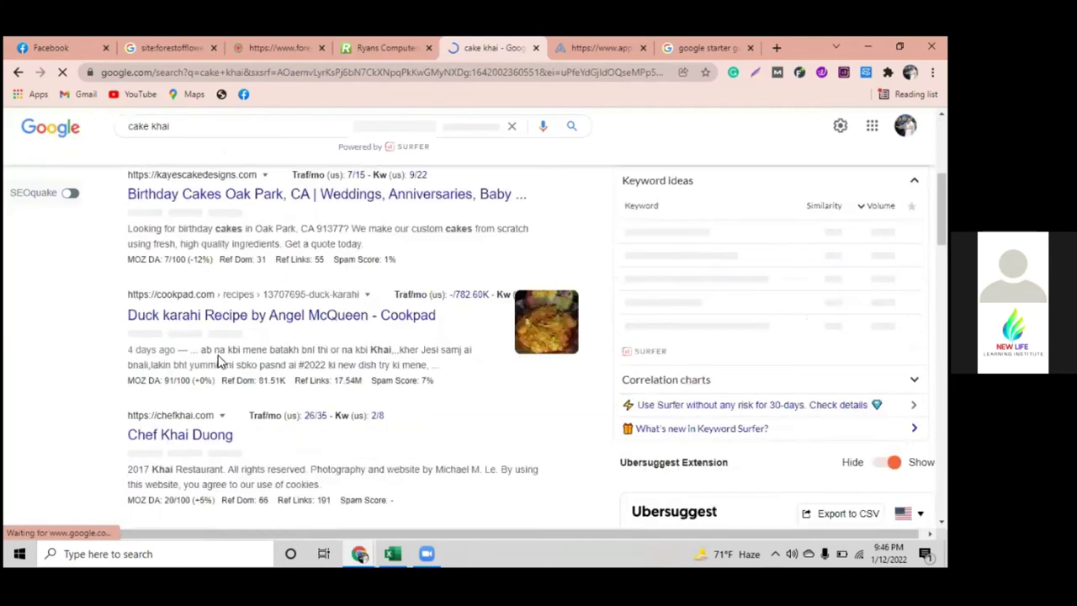
{"action": "scroll", "coordinate": [385, 379], "scroll_direction": "down", "scroll_amount": 3}
{"action": "scroll", "coordinate": [384, 382], "scroll_direction": "down", "scroll_amount": 7}
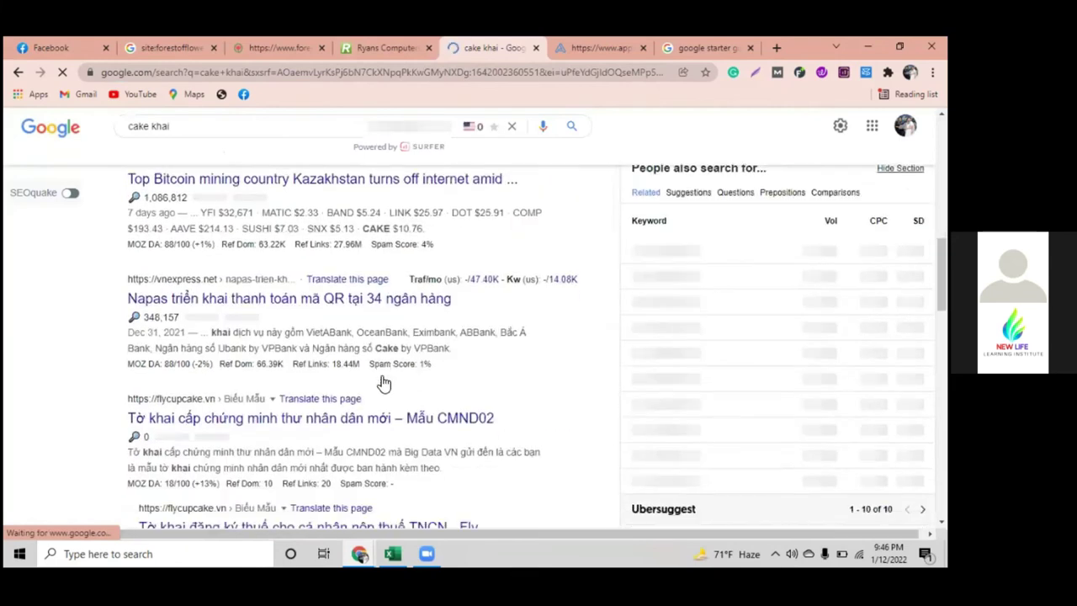
{"action": "scroll", "coordinate": [384, 382], "scroll_direction": "down", "scroll_amount": 3}
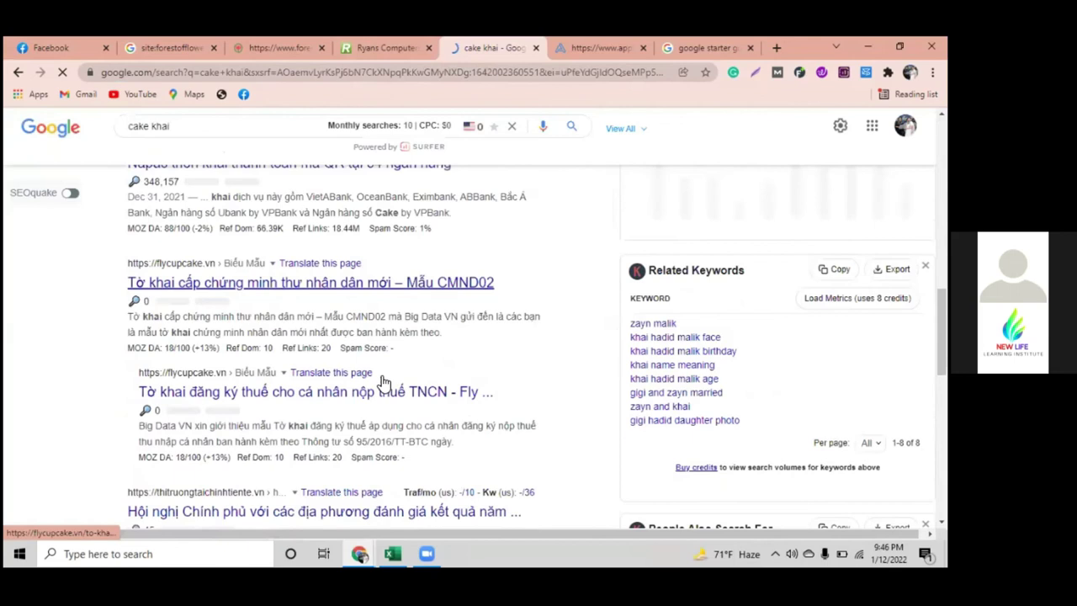
{"action": "scroll", "coordinate": [384, 382], "scroll_direction": "down", "scroll_amount": 5}
{"action": "scroll", "coordinate": [384, 383], "scroll_direction": "down", "scroll_amount": 5}
{"action": "left_click", "coordinate": [385, 378]}
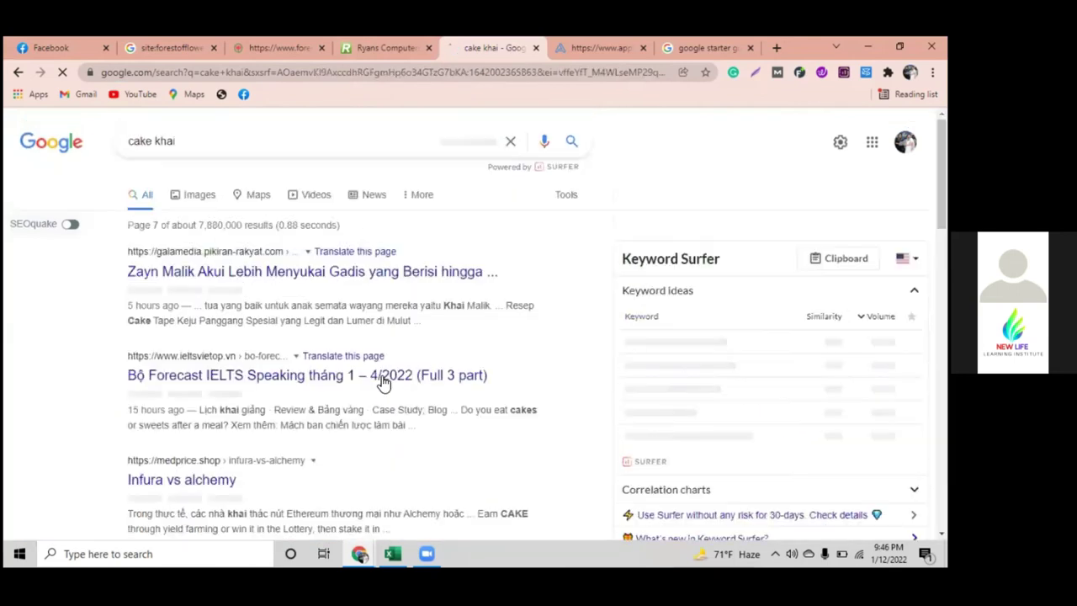
Find the http result "Blossom vietnamese menu" on page 7, open it in a new tab and view it.
{"action": "scroll", "coordinate": [385, 377], "scroll_direction": "down", "scroll_amount": 3}
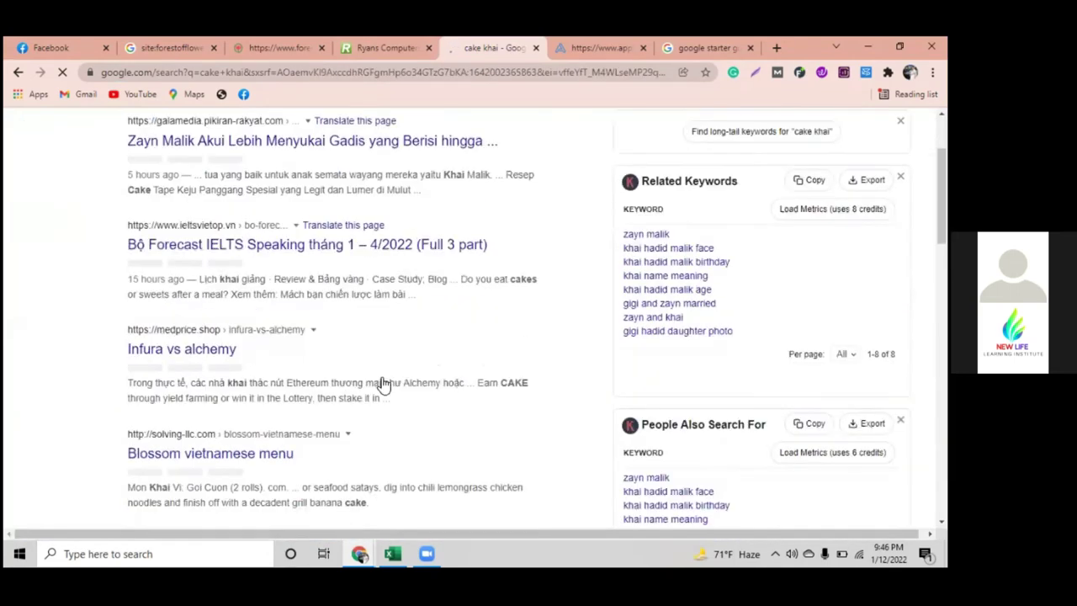
{"action": "scroll", "coordinate": [384, 378], "scroll_direction": "down", "scroll_amount": 6}
{"action": "scroll", "coordinate": [170, 337], "scroll_direction": "up", "scroll_amount": 1}
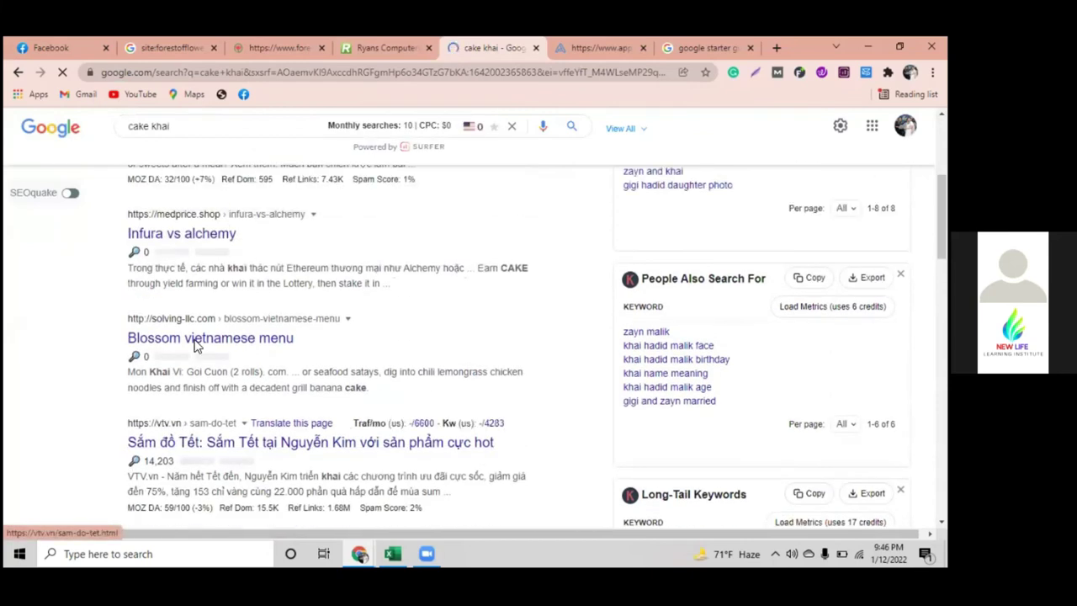
{"action": "left_click", "coordinate": [207, 338], "text": "ctrl"}
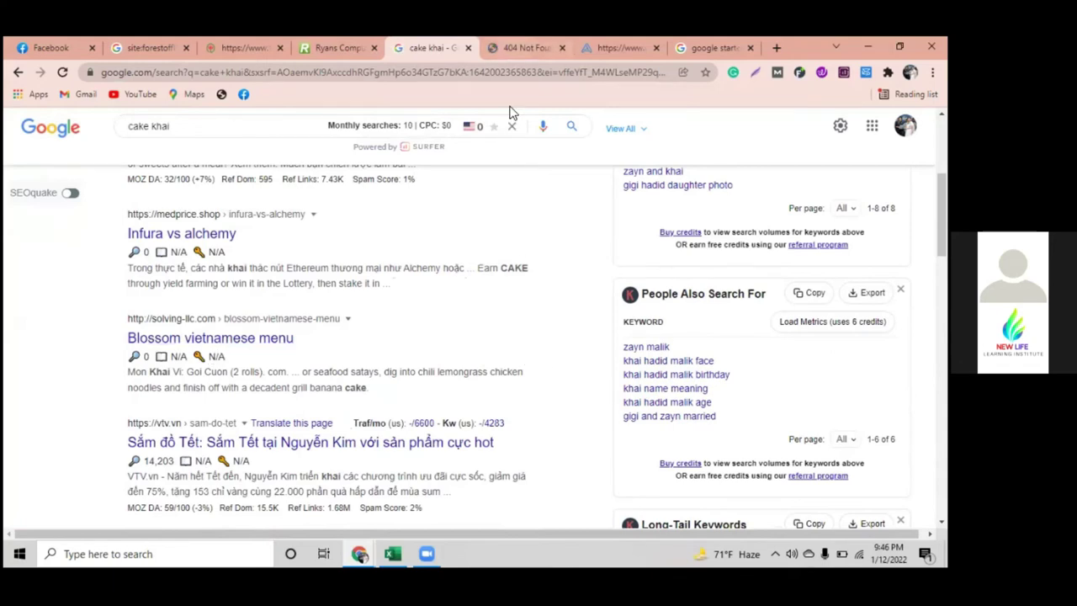
{"action": "key", "text": "ctrl+Tab"}
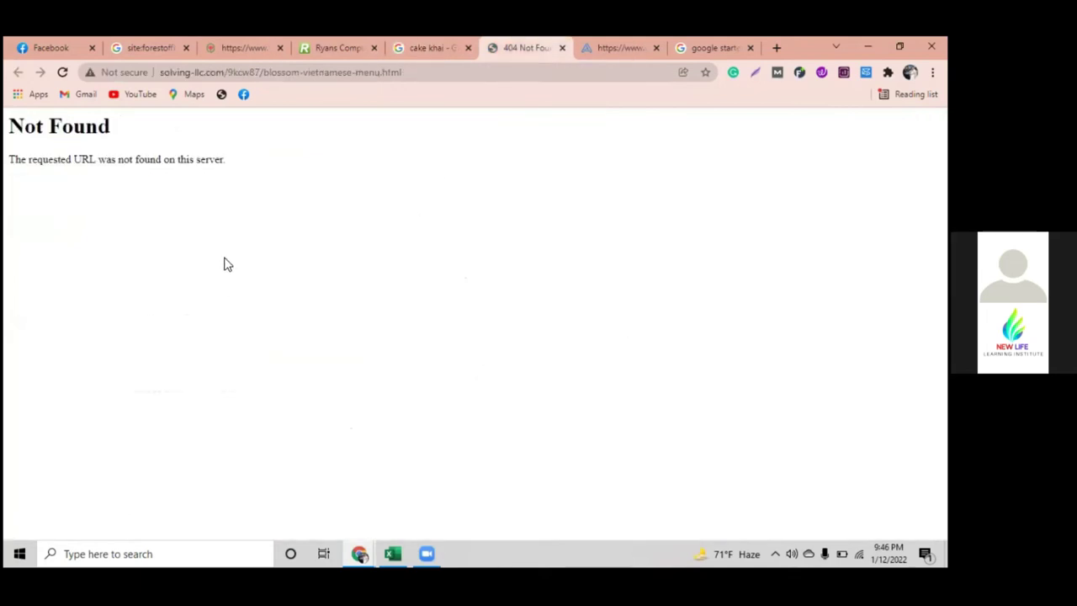
Shorten the address to solving-llc.com, load the site's homepage and dismiss the translation offer.
{"action": "left_click", "coordinate": [228, 72]}
{"action": "key", "text": "shift+End"}
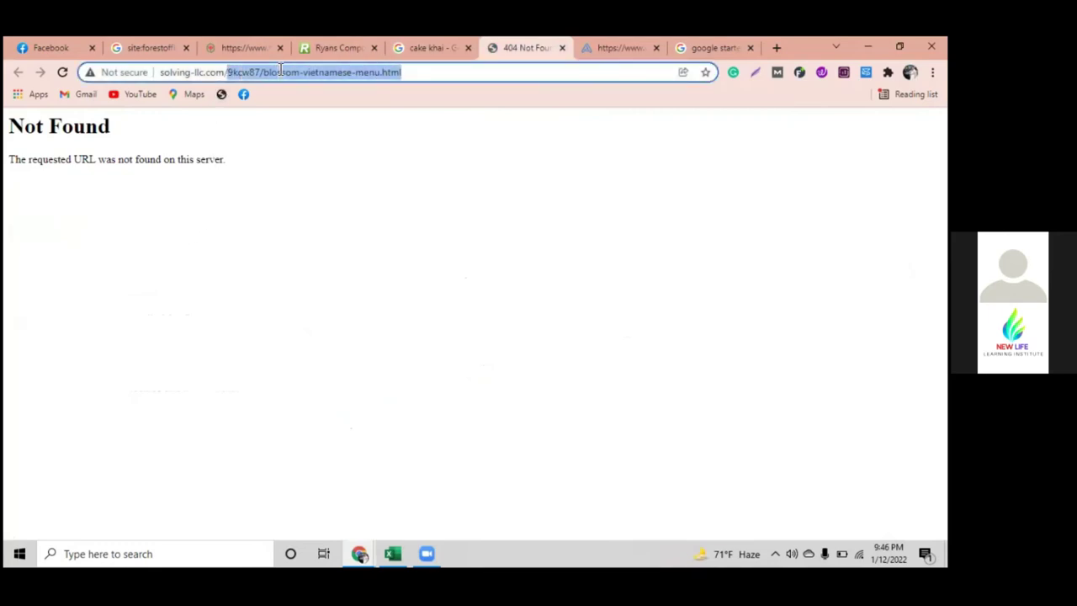
{"action": "key", "text": "BackSpace"}
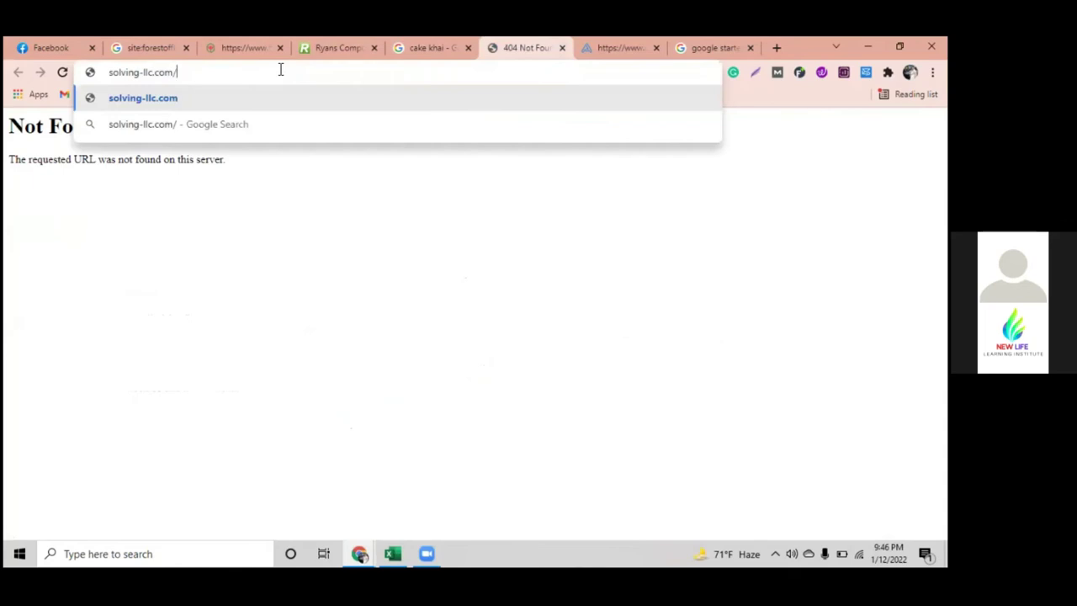
{"action": "key", "text": "Return"}
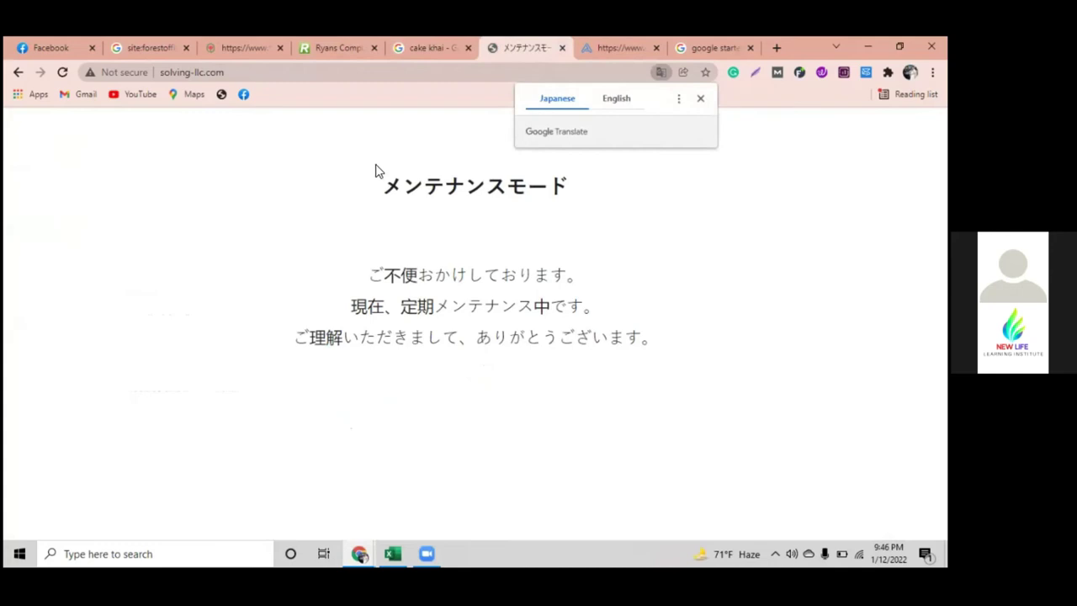
{"action": "left_click", "coordinate": [700, 100]}
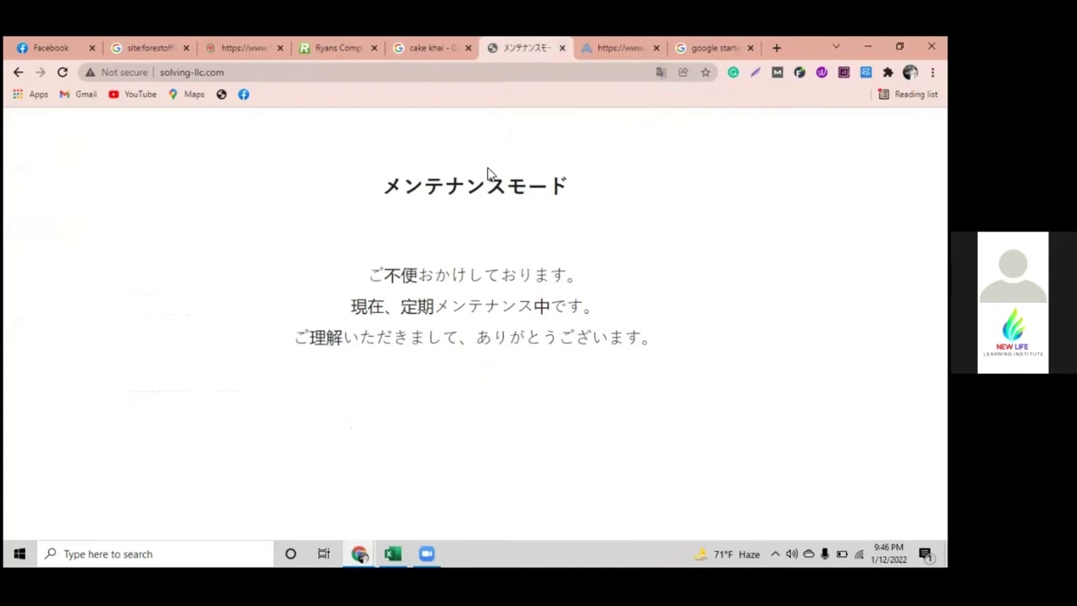
Check the connection security information of solving-llc.com and inspect its address for the protocol.
{"action": "key", "text": "ctrl+l"}
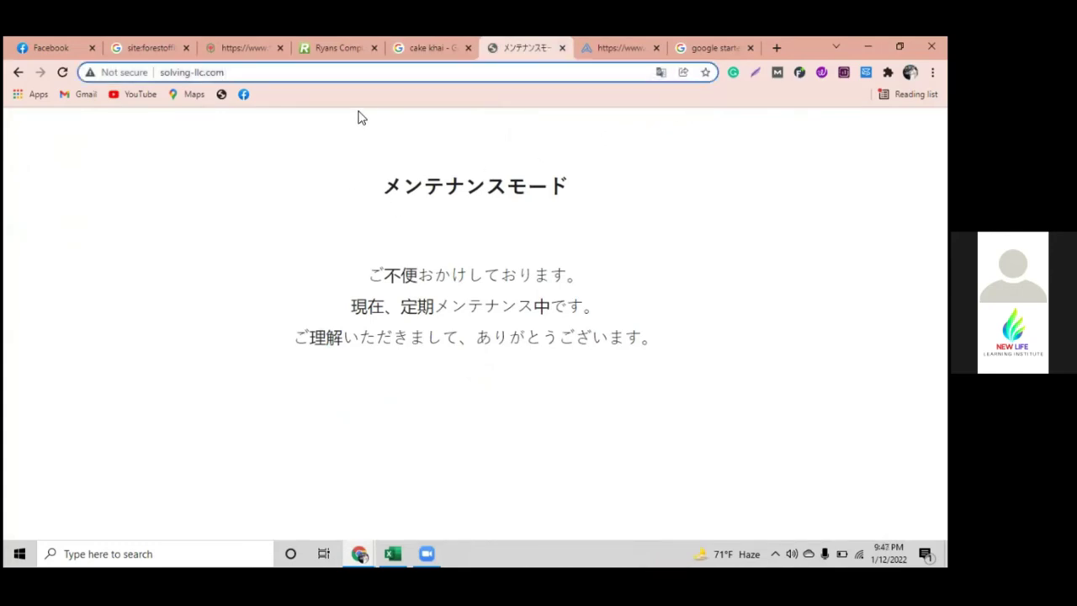
{"action": "left_click", "coordinate": [113, 71]}
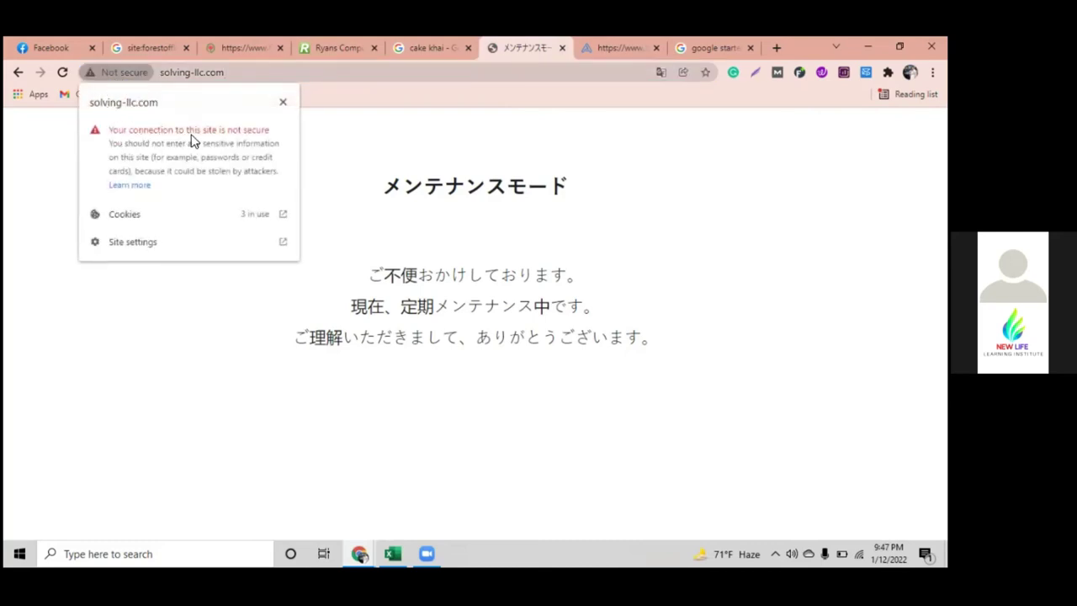
{"action": "left_click", "coordinate": [283, 101]}
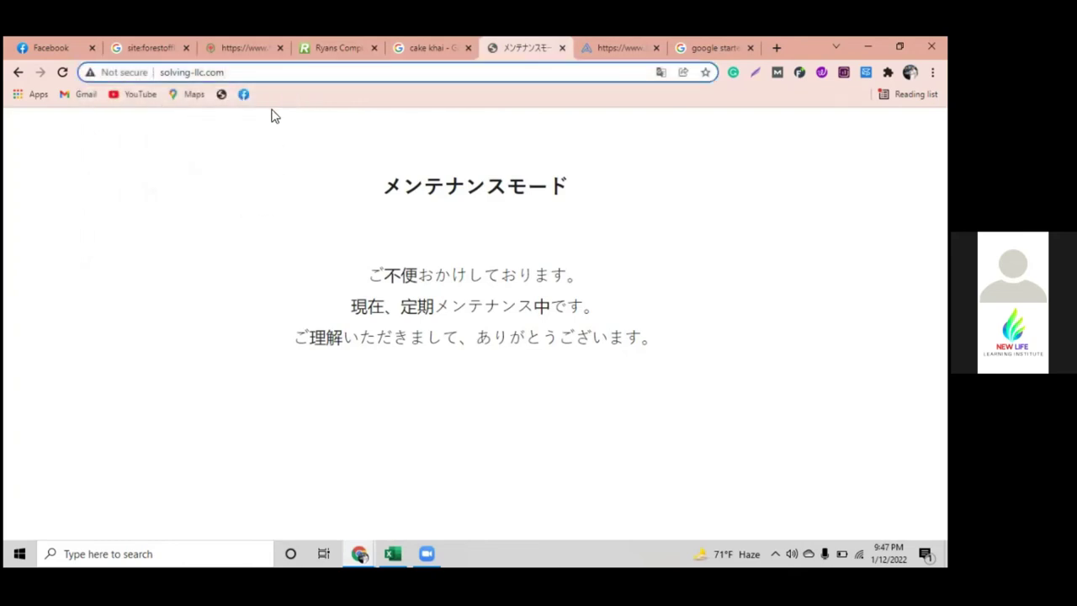
{"action": "left_click", "coordinate": [287, 142]}
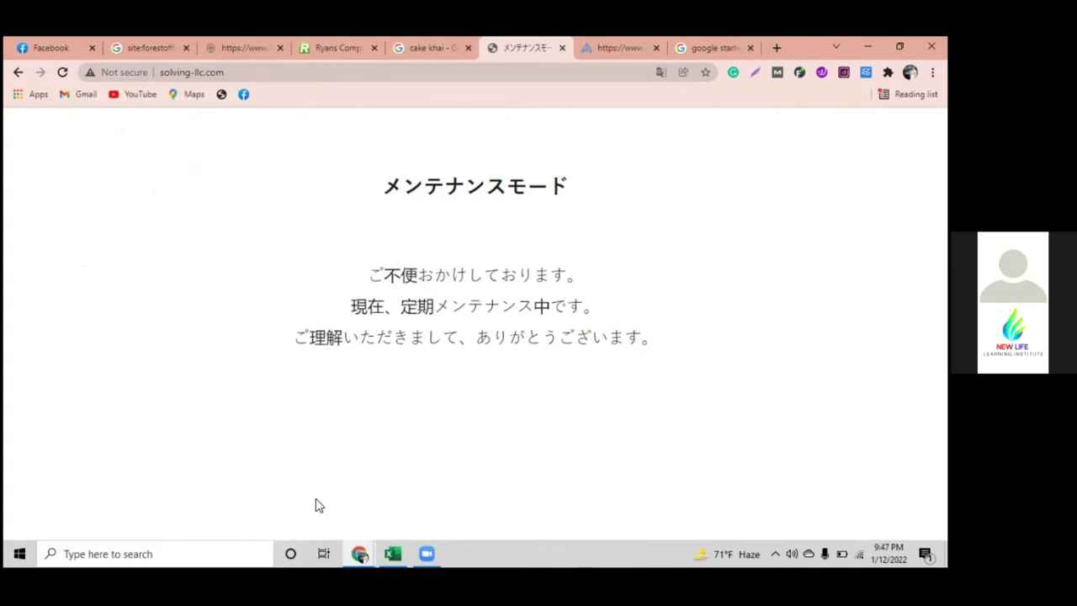
{"action": "left_click", "coordinate": [285, 72]}
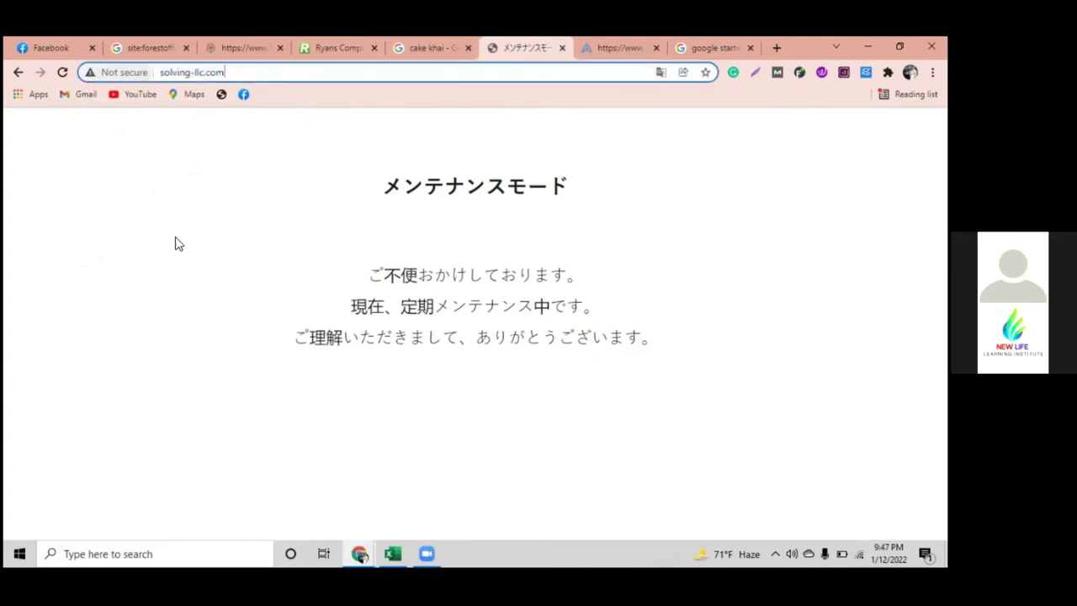
{"action": "left_click", "coordinate": [395, 553]}
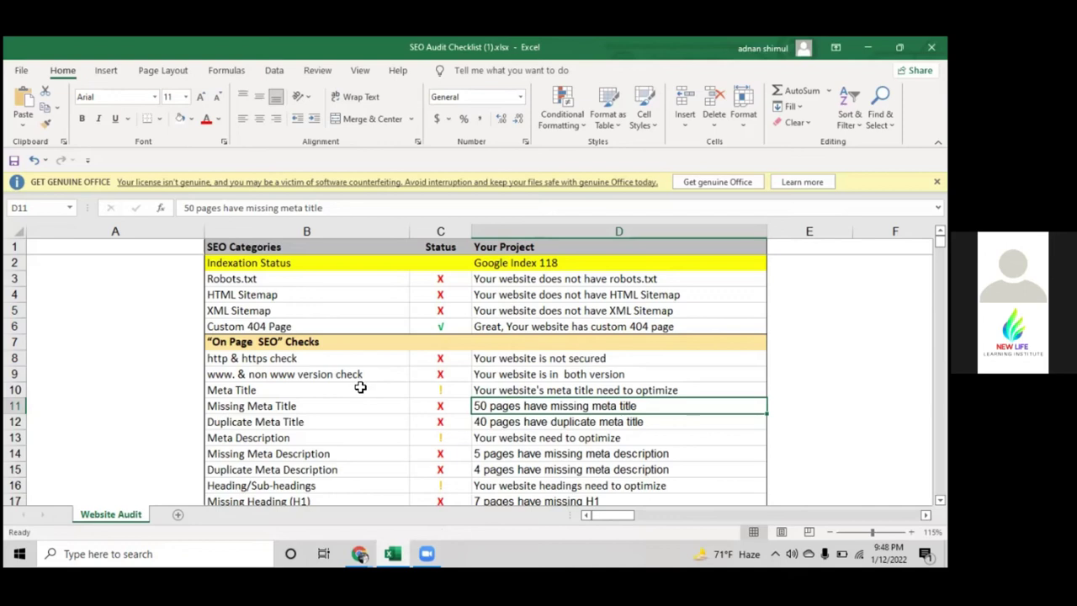
{"action": "left_click", "coordinate": [255, 376]}
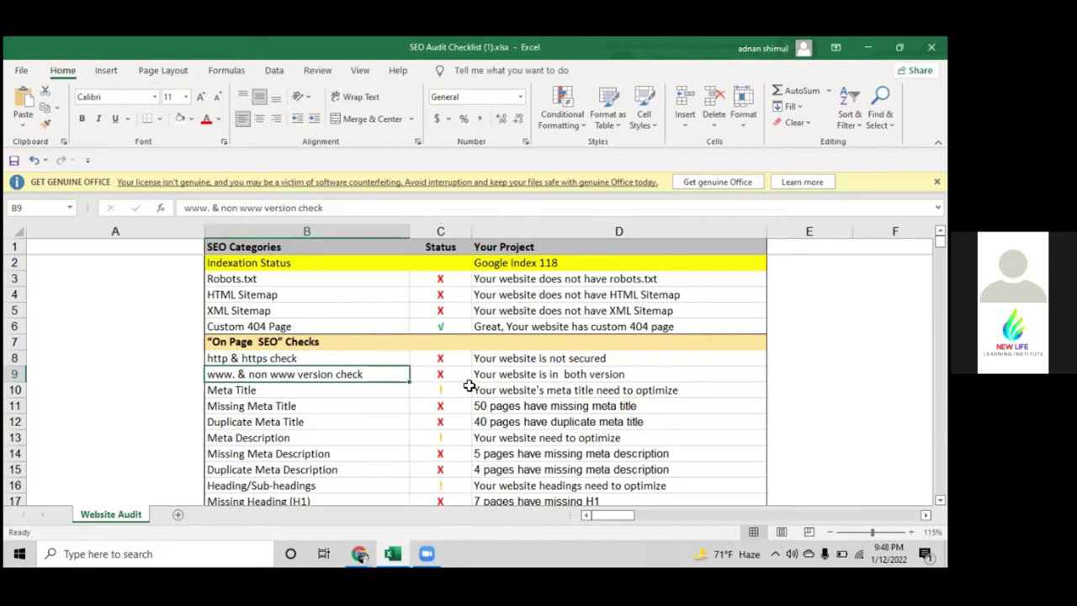
Switch to Chrome and load the forestofflowers.com homepage by removing sitemap.xml from the address in the sitemap tab.
{"action": "left_click", "coordinate": [440, 374]}
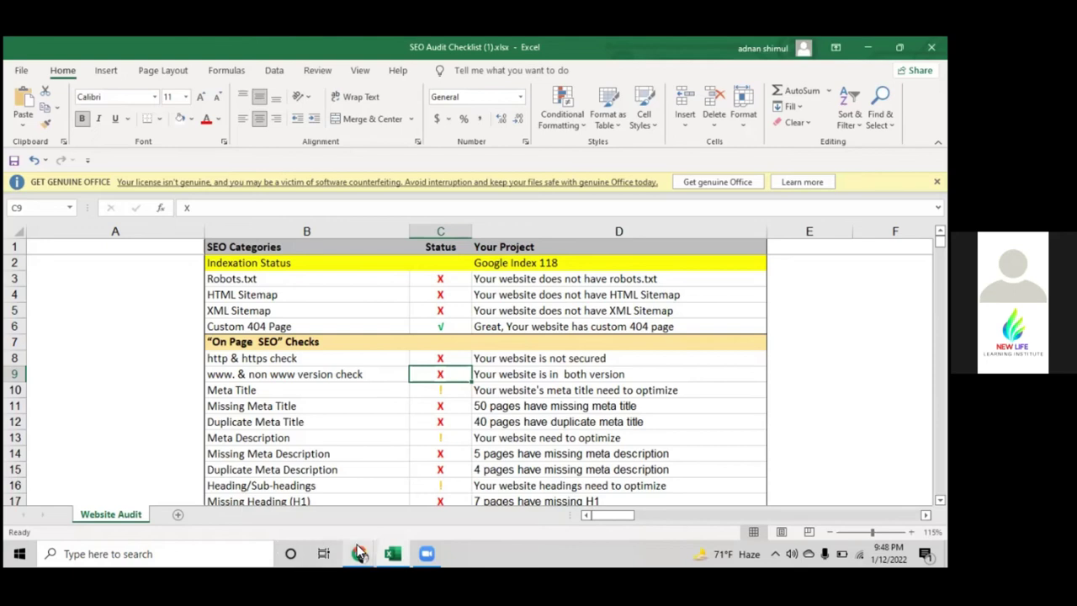
{"action": "left_click", "coordinate": [360, 554]}
{"action": "left_click", "coordinate": [304, 525]}
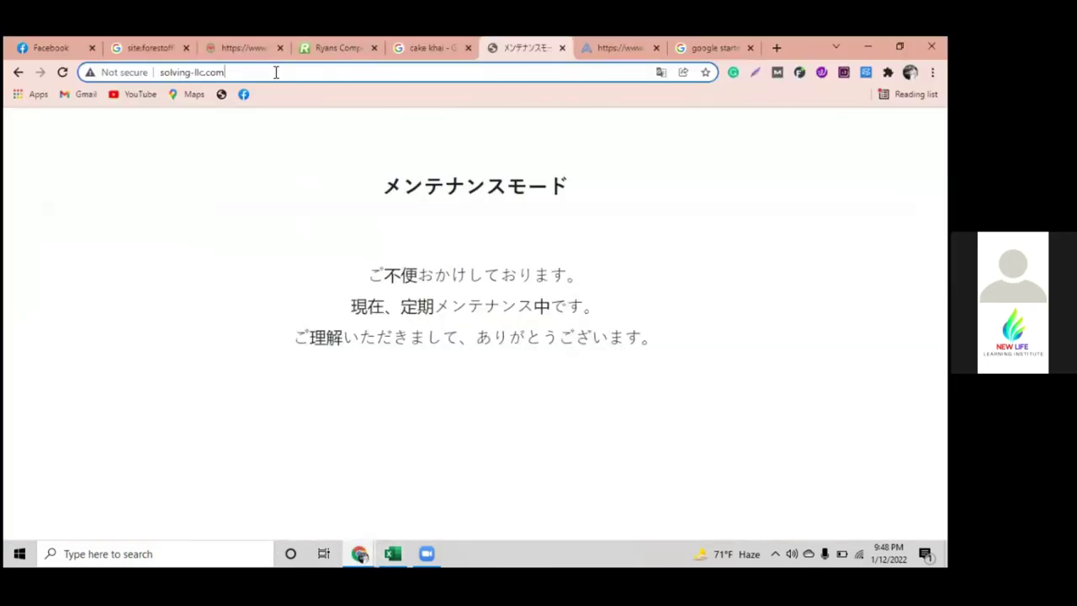
{"action": "left_click", "coordinate": [246, 47]}
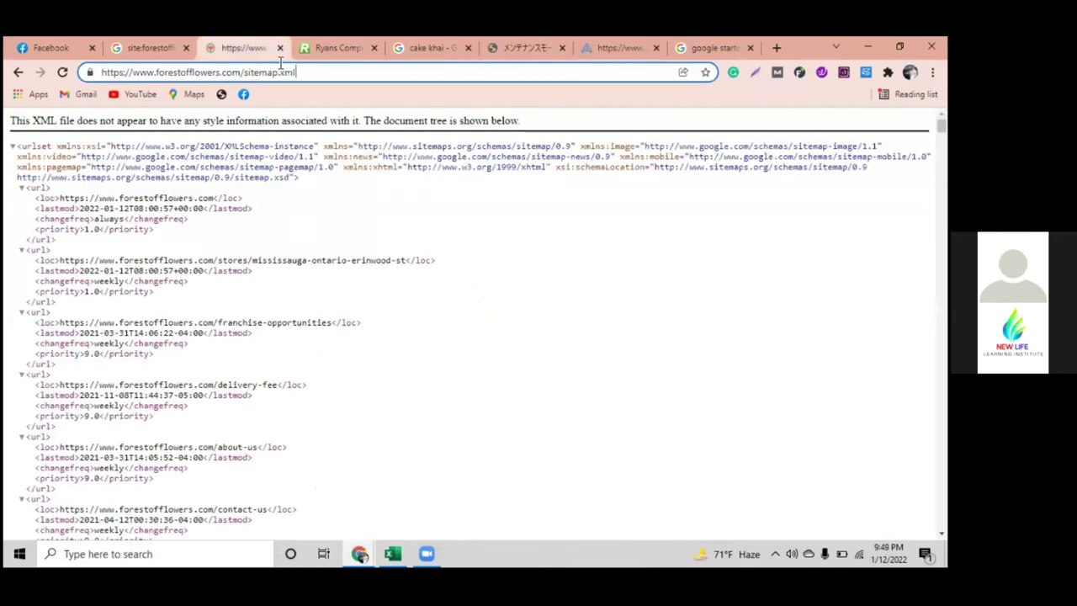
{"action": "left_click", "coordinate": [243, 72]}
{"action": "key", "text": "shift+End"}
{"action": "key", "text": "BackSpace"}
{"action": "key", "text": "Return"}
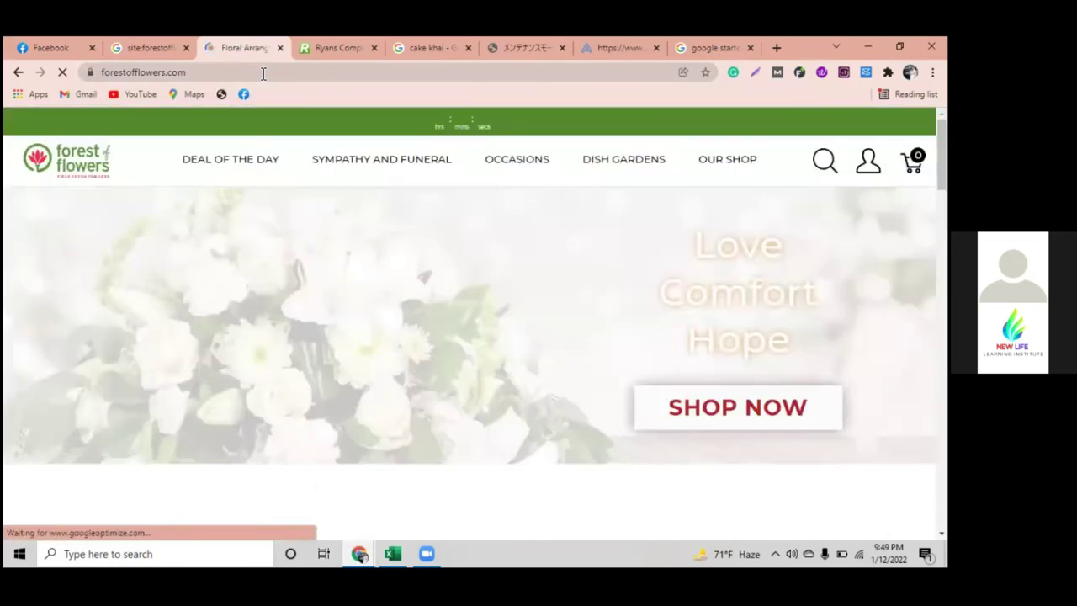
{"action": "key", "text": "ctrl+Tab"}
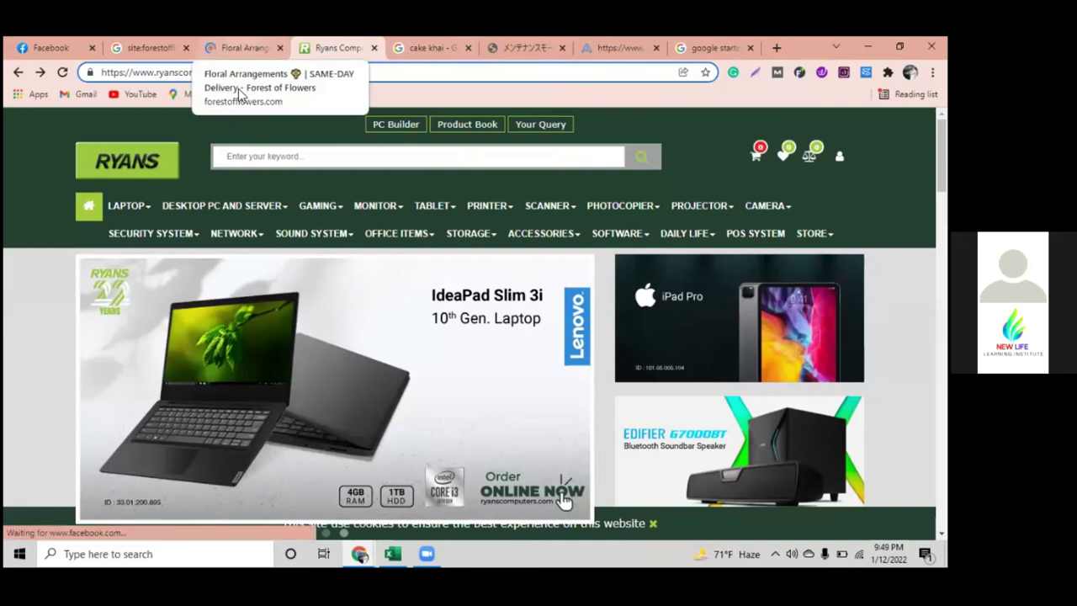
{"action": "left_click", "coordinate": [247, 46]}
{"action": "left_click", "coordinate": [282, 73]}
{"action": "left_click", "coordinate": [282, 74]}
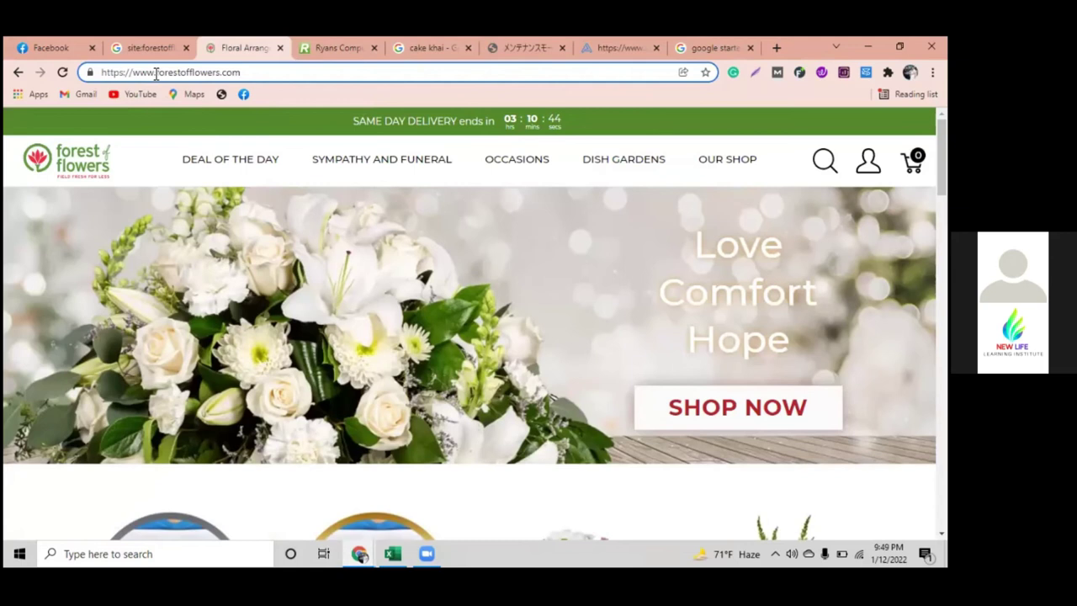
{"action": "left_click_drag", "start_coordinate": [158, 76], "coordinate": [72, 86]}
{"action": "key", "text": "BackSpace"}
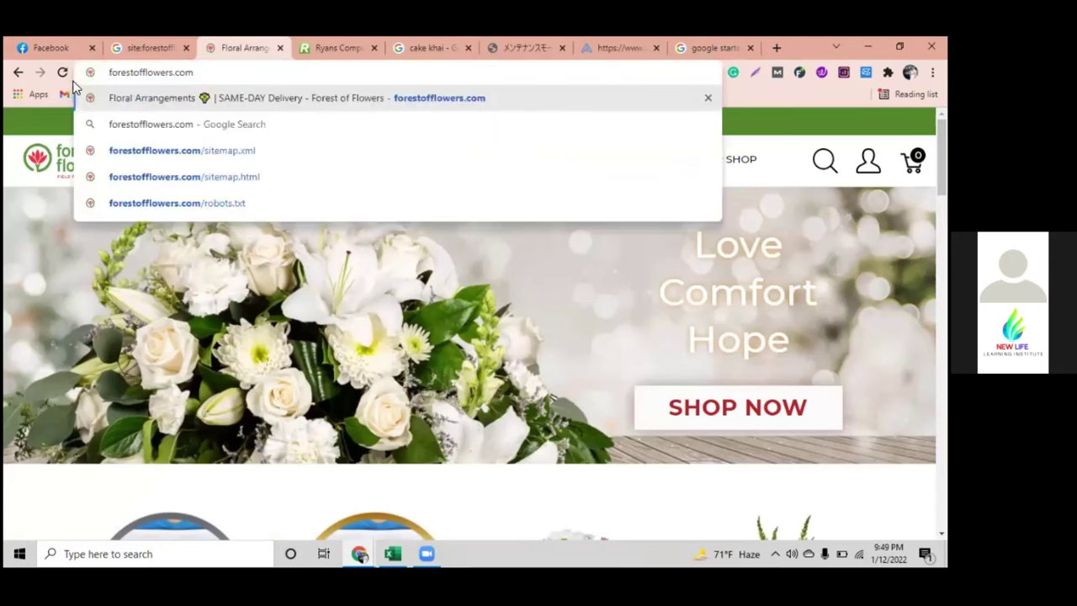
{"action": "type", "text": "www."}
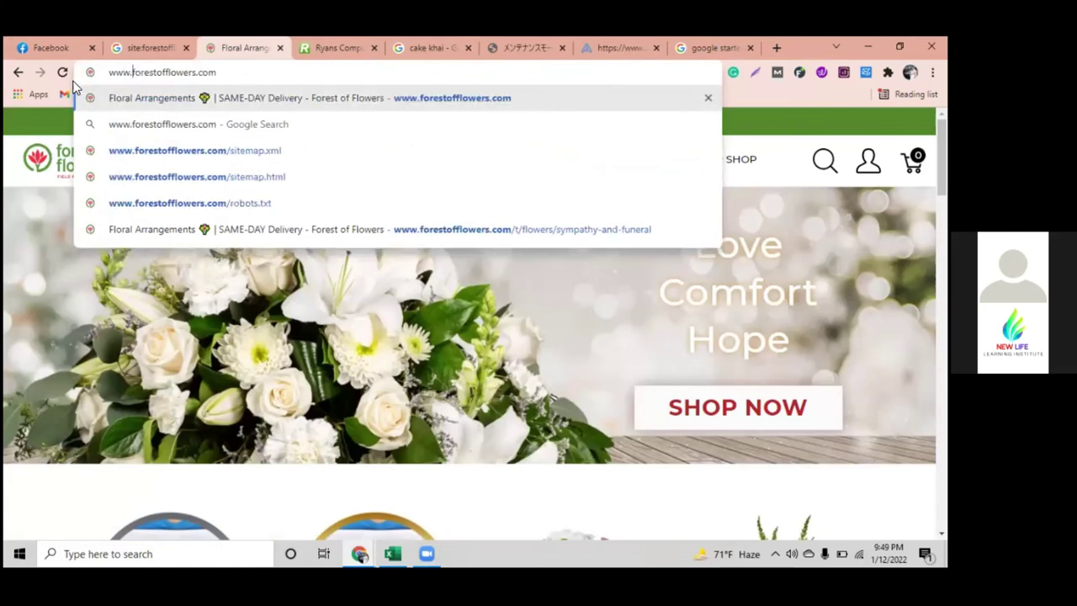
{"action": "key", "text": "Return"}
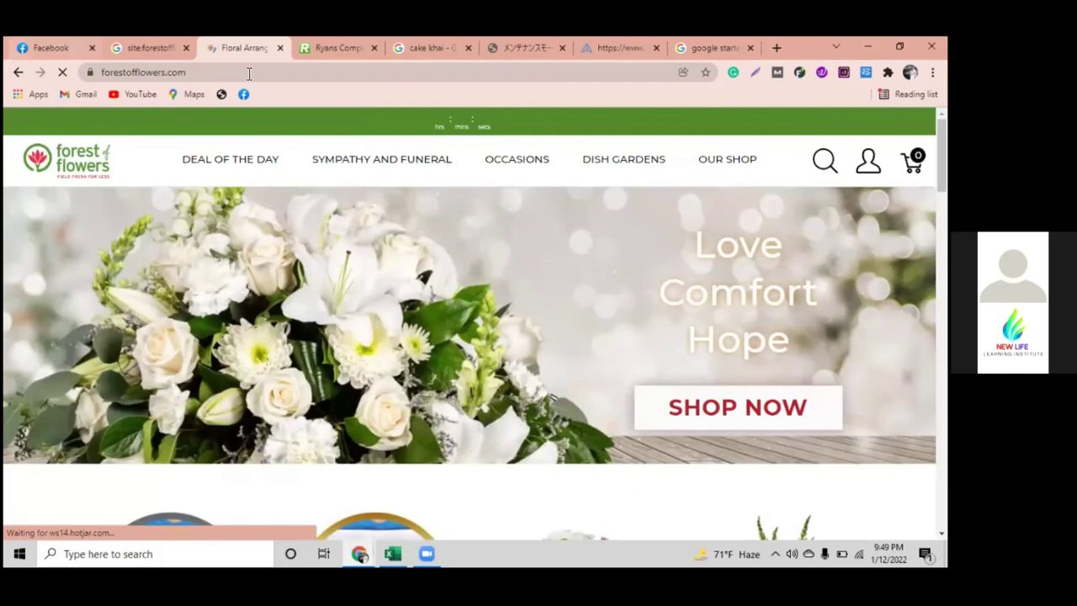
{"action": "left_click_drag", "start_coordinate": [222, 73], "coordinate": [260, 73]}
{"action": "left_click", "coordinate": [260, 74]}
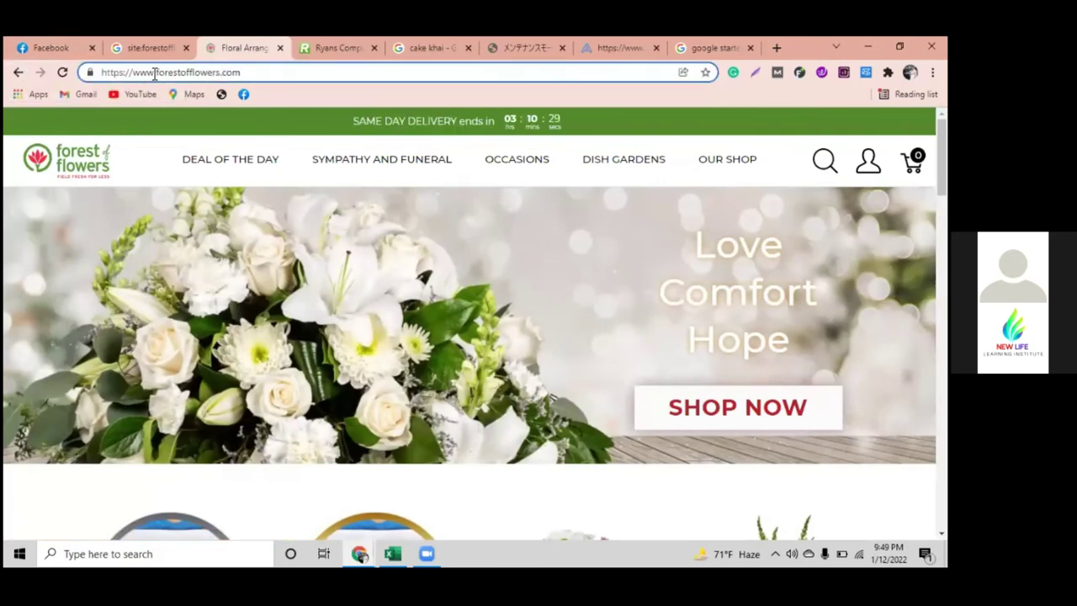
{"action": "left_click_drag", "start_coordinate": [155, 74], "coordinate": [99, 73]}
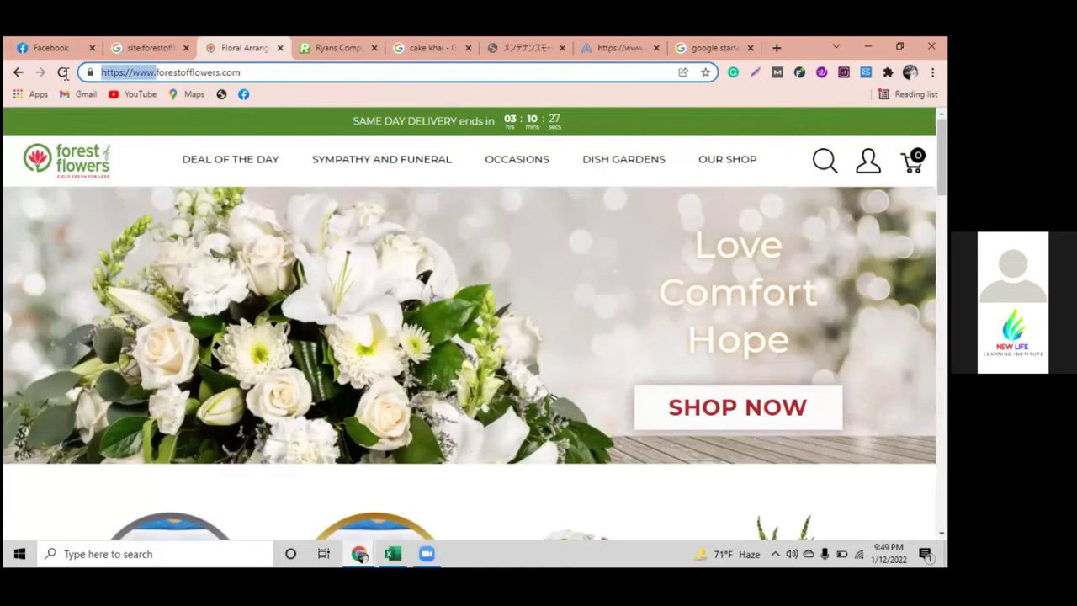
{"action": "key", "text": "BackSpace"}
{"action": "left_click", "coordinate": [63, 73]}
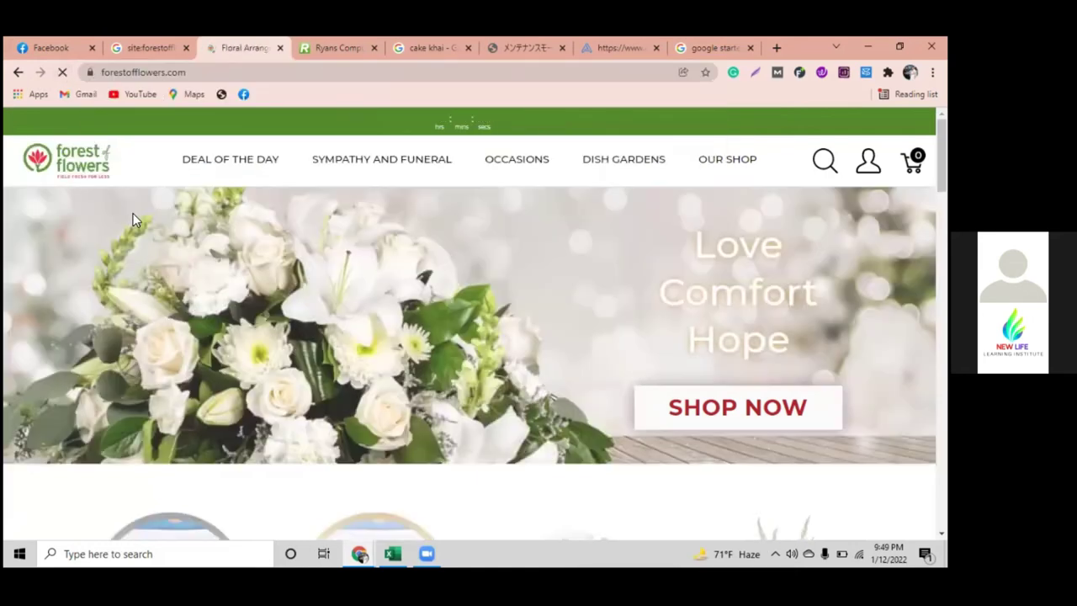
{"action": "left_click", "coordinate": [210, 73]}
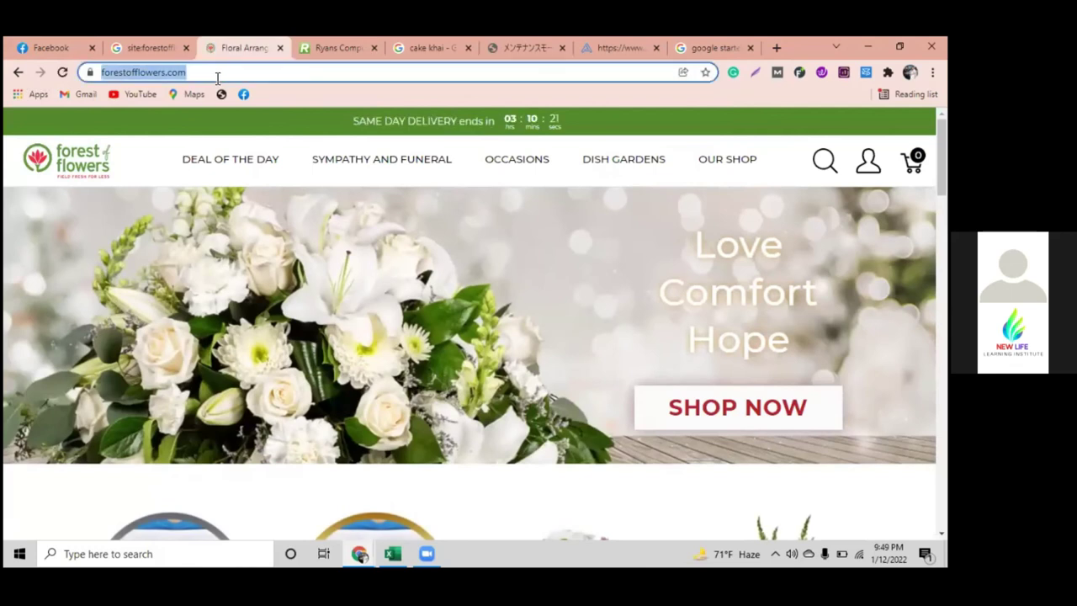
{"action": "left_click", "coordinate": [259, 72]}
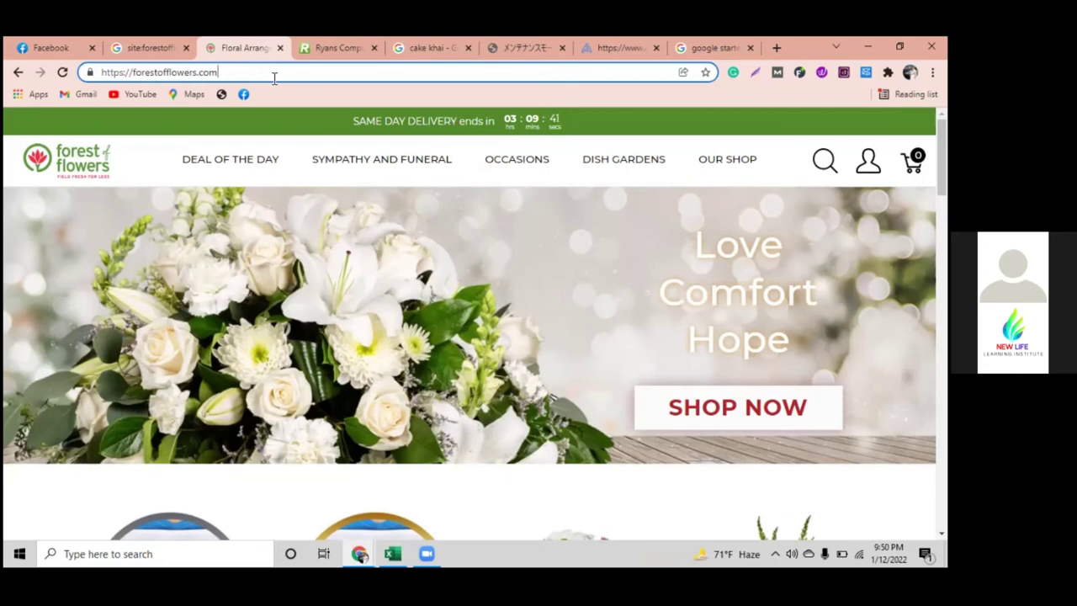
{"action": "key", "text": "ctrl+Tab"}
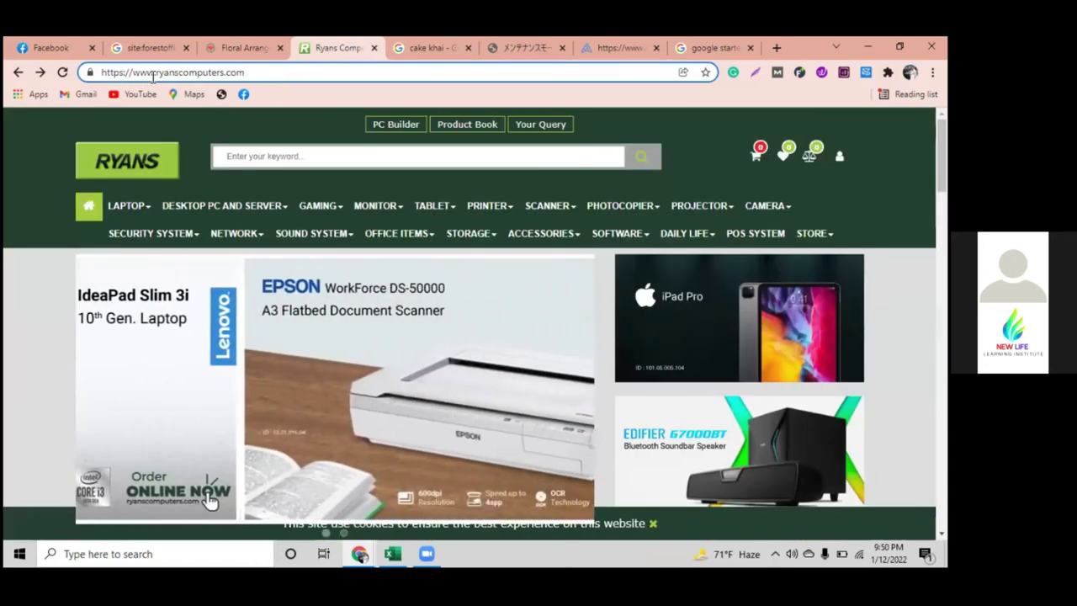
{"action": "left_click_drag", "start_coordinate": [156, 74], "coordinate": [46, 96]}
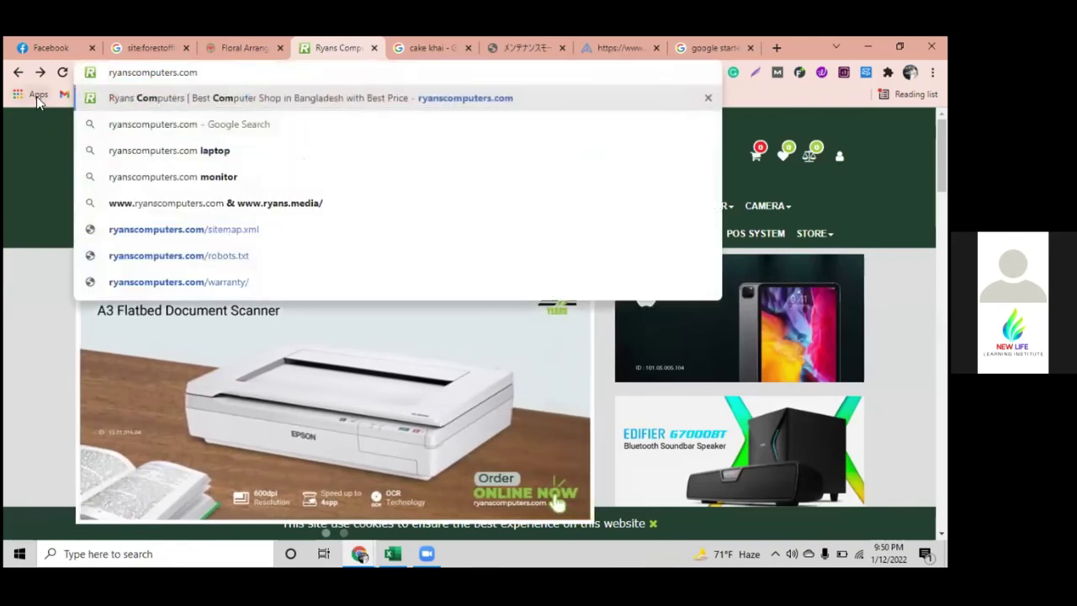
{"action": "key", "text": "Return"}
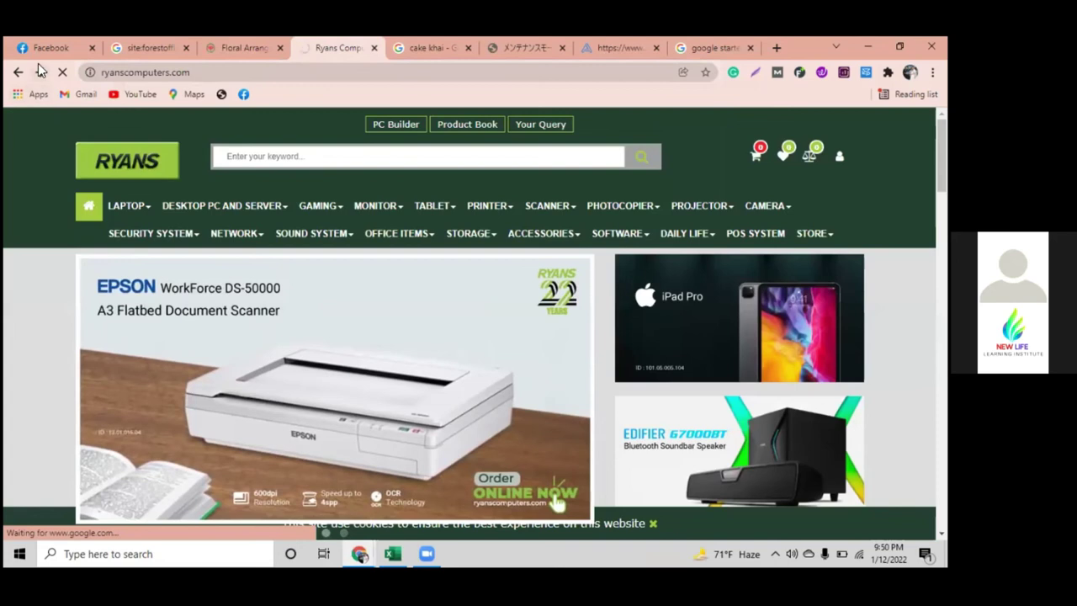
{"action": "mouse_move", "coordinate": [126, 205]}
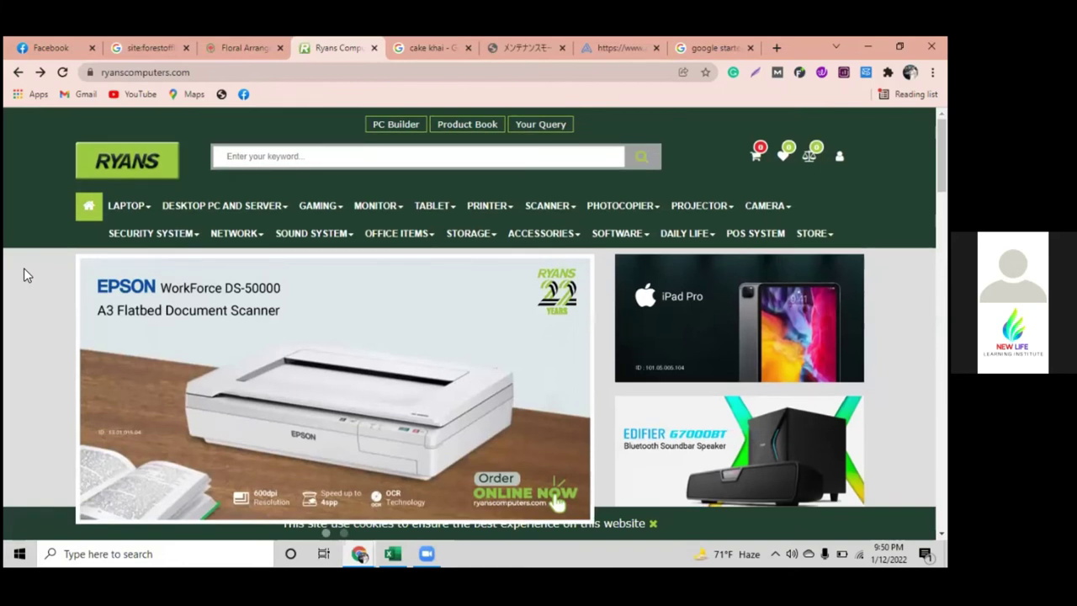
{"action": "left_click", "coordinate": [277, 73]}
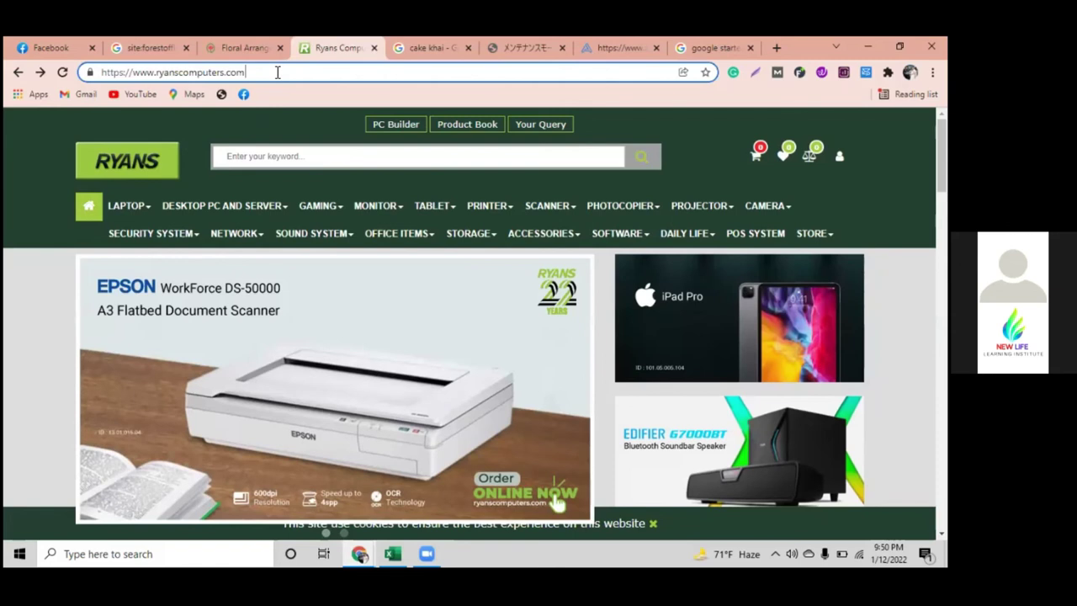
{"action": "scroll", "coordinate": [344, 247], "scroll_direction": "down", "scroll_amount": 3}
{"action": "scroll", "coordinate": [344, 247], "scroll_direction": "up", "scroll_amount": 3}
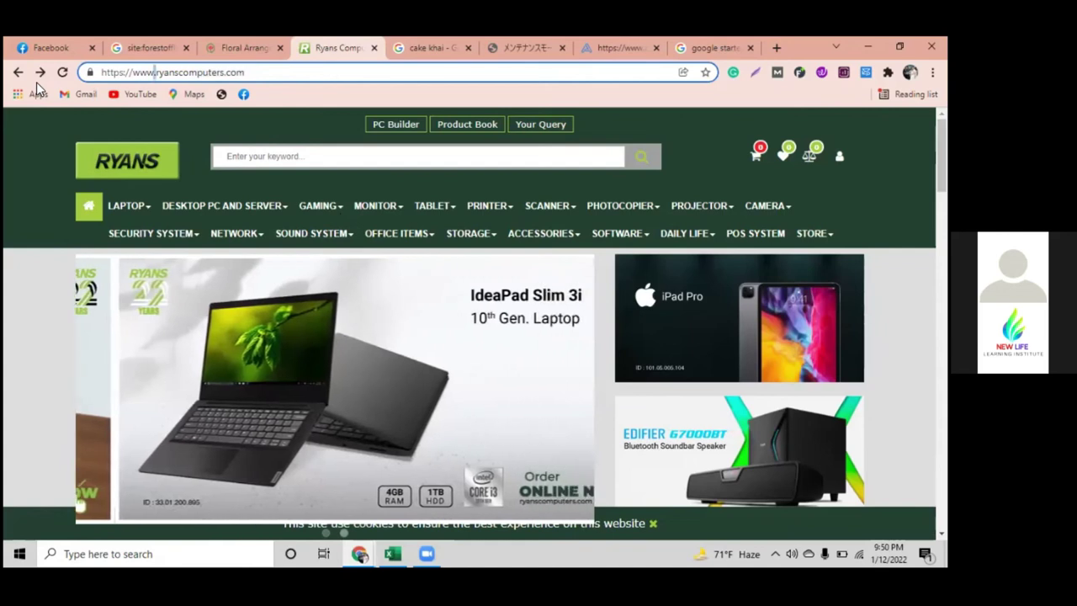
{"action": "key", "text": "shift+Home"}
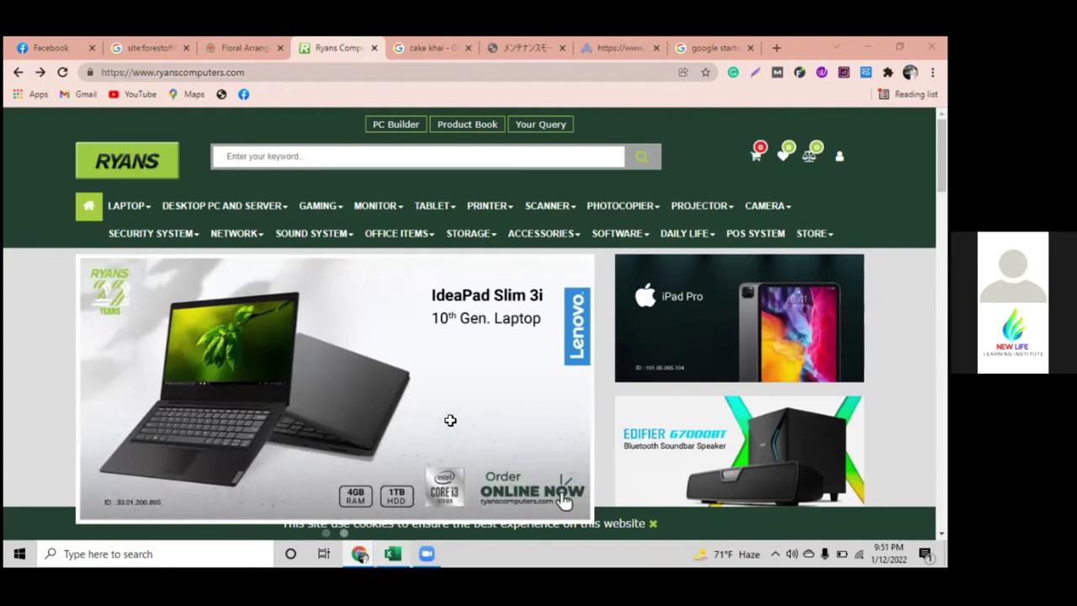
Return to the Excel checklist and highlight rows 2 to 9, followed by rows 10 to 20 from Meta Title to Editorial Strength.
{"action": "key", "text": "alt+Tab"}
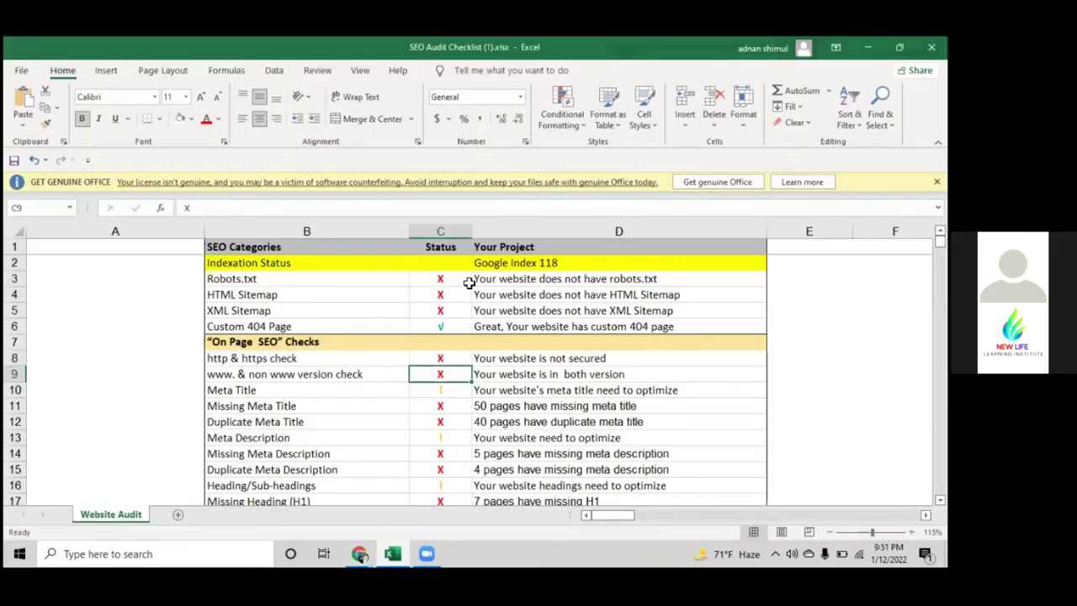
{"action": "left_click_drag", "start_coordinate": [432, 257], "coordinate": [442, 373]}
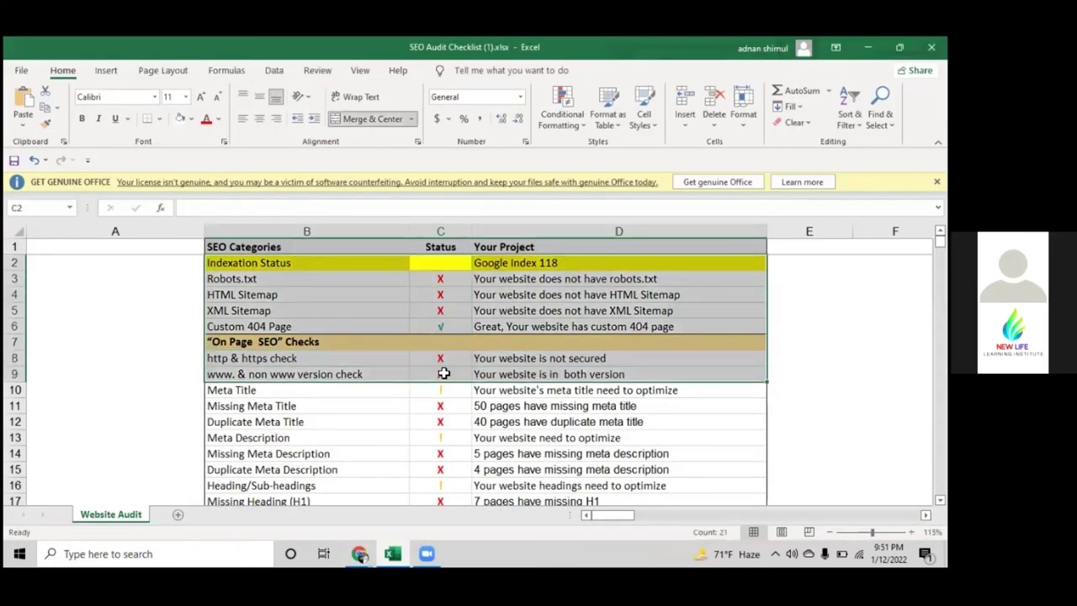
{"action": "scroll", "coordinate": [376, 403], "scroll_direction": "down", "scroll_amount": 2}
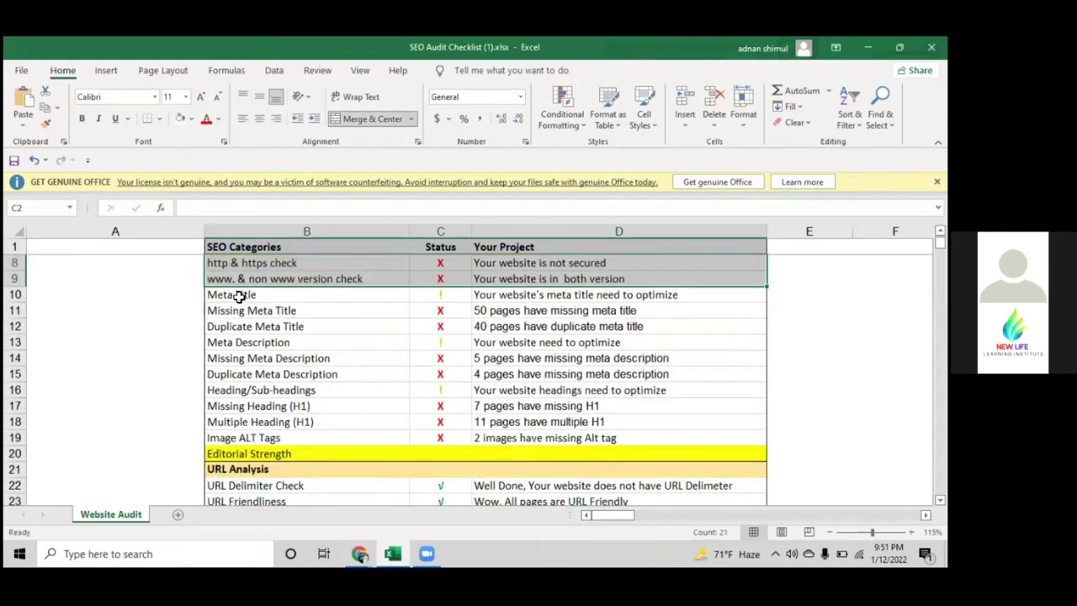
{"action": "left_click_drag", "start_coordinate": [241, 295], "coordinate": [497, 341]}
Review the remaining checklist categories from the meta and heading checks through URL, architecture and link issues to the sheet's end.
{"action": "scroll", "coordinate": [497, 404], "scroll_direction": "down", "scroll_amount": 1}
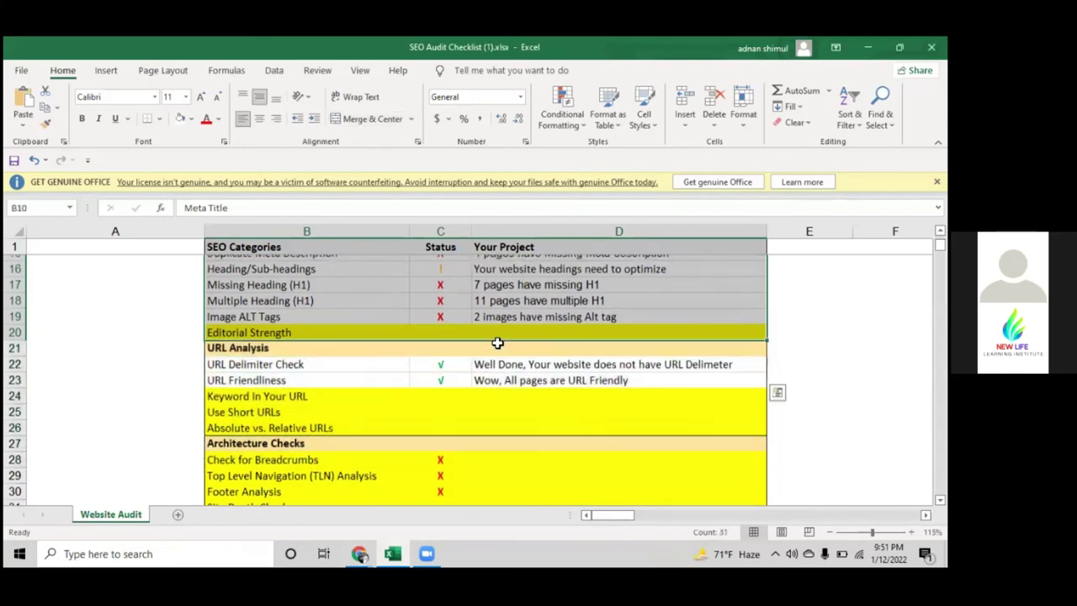
{"action": "scroll", "coordinate": [497, 343], "scroll_direction": "up", "scroll_amount": 4}
{"action": "scroll", "coordinate": [497, 343], "scroll_direction": "down", "scroll_amount": 2}
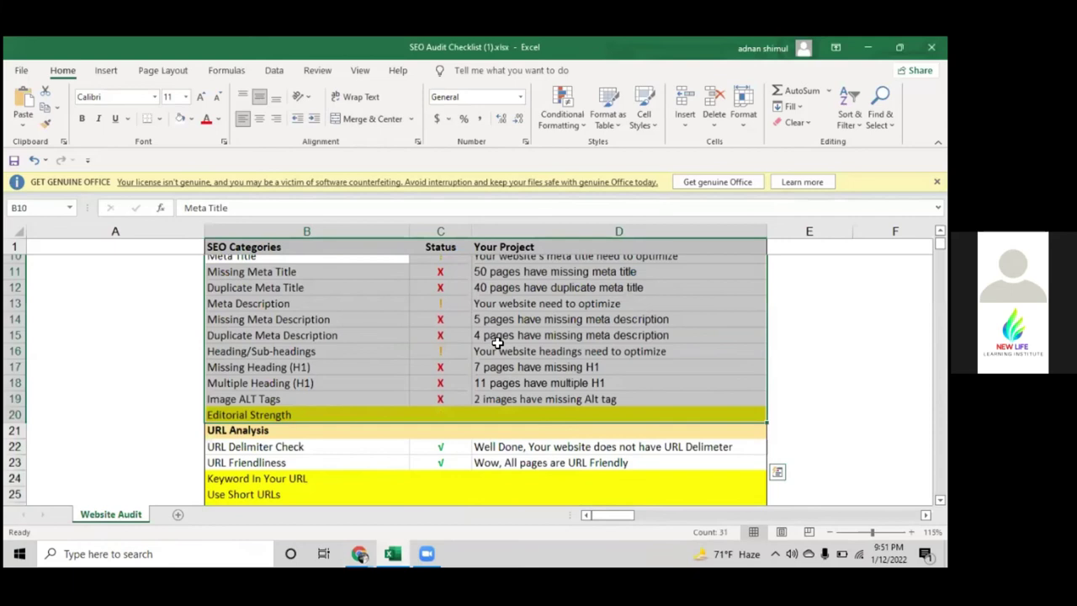
{"action": "scroll", "coordinate": [497, 343], "scroll_direction": "up", "scroll_amount": 2}
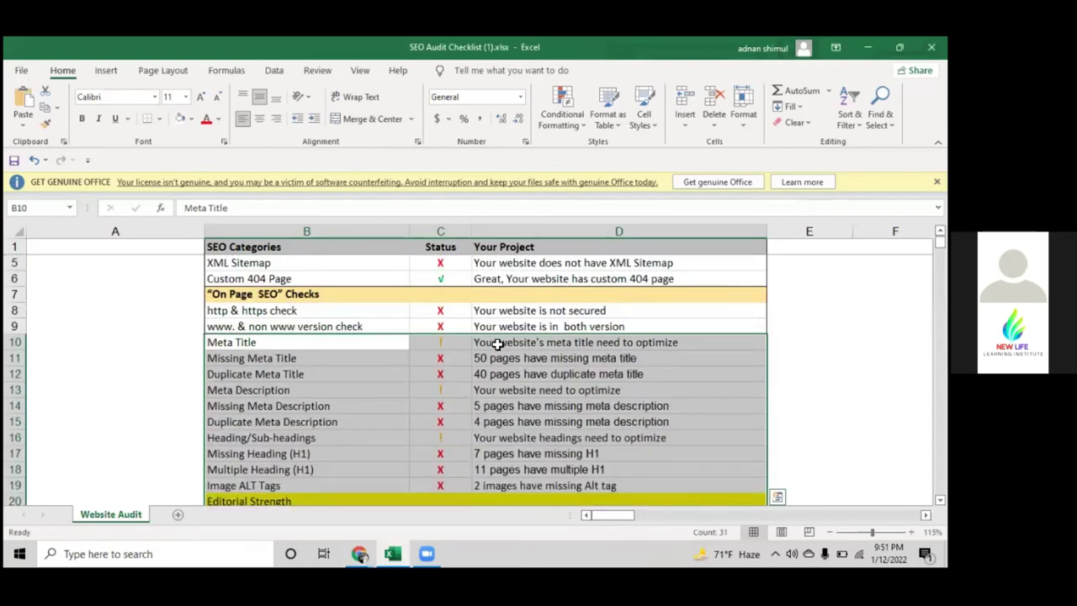
{"action": "scroll", "coordinate": [497, 342], "scroll_direction": "down", "scroll_amount": 5}
{"action": "scroll", "coordinate": [487, 397], "scroll_direction": "up", "scroll_amount": 1}
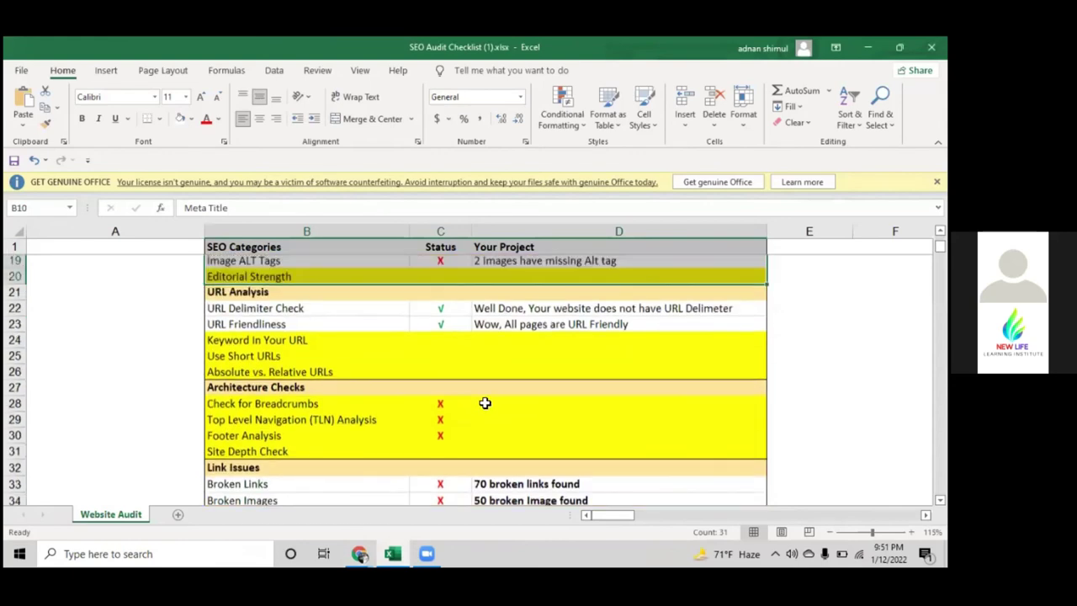
{"action": "scroll", "coordinate": [484, 403], "scroll_direction": "up", "scroll_amount": 1}
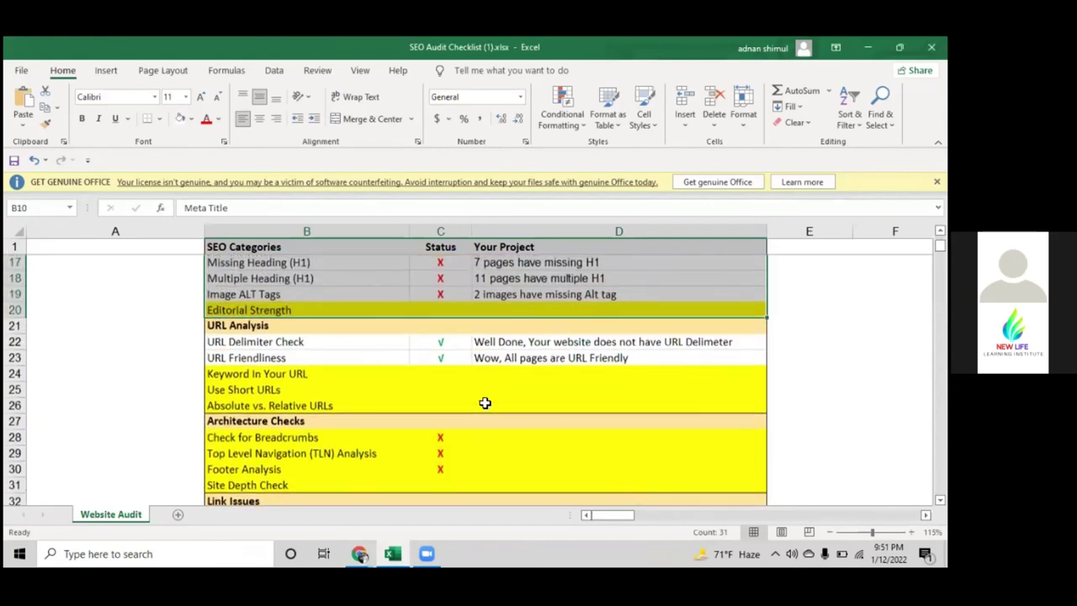
{"action": "scroll", "coordinate": [484, 403], "scroll_direction": "down", "scroll_amount": 5}
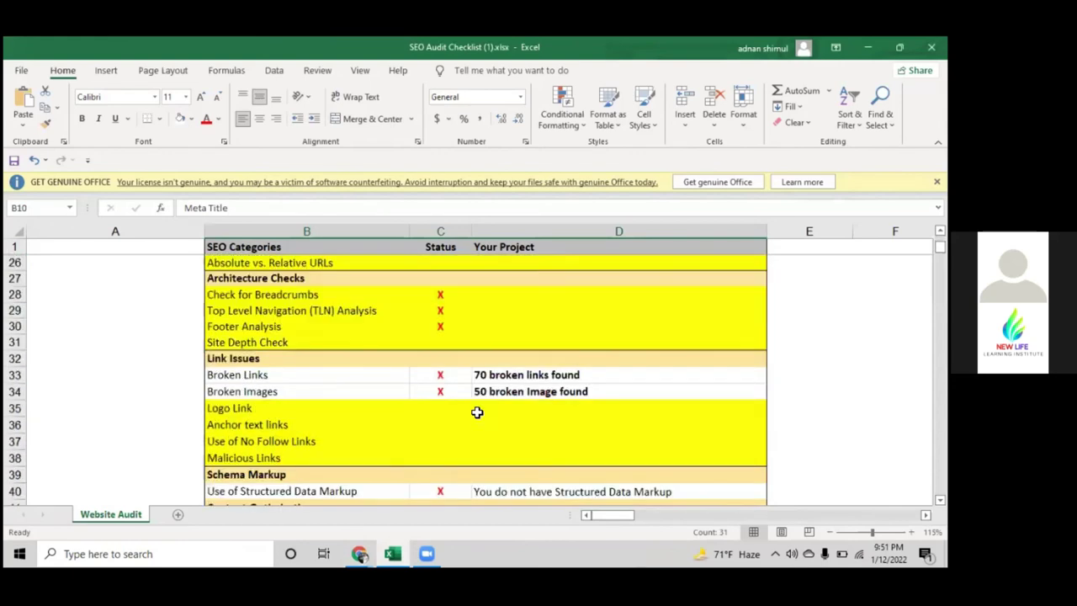
{"action": "scroll", "coordinate": [315, 408], "scroll_direction": "down", "scroll_amount": 4}
{"action": "key", "text": "ctrl+End"}
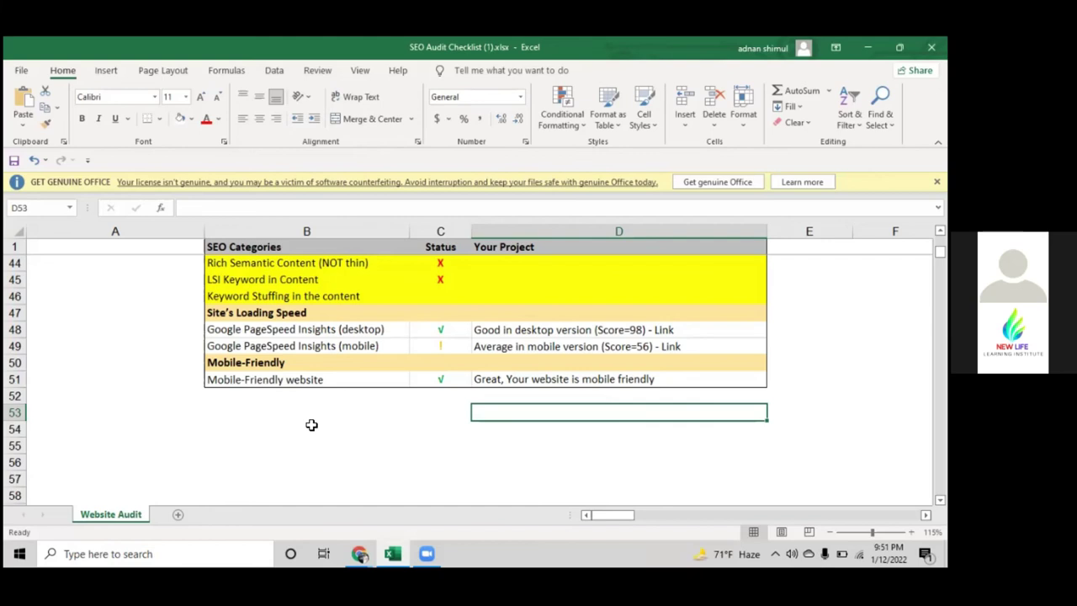
Delete the score number from the Google PageSpeed Insights (desktop) comment in D48, leaving "(Score=)".
{"action": "left_click_drag", "start_coordinate": [485, 329], "coordinate": [626, 381]}
{"action": "double_click", "coordinate": [645, 331]}
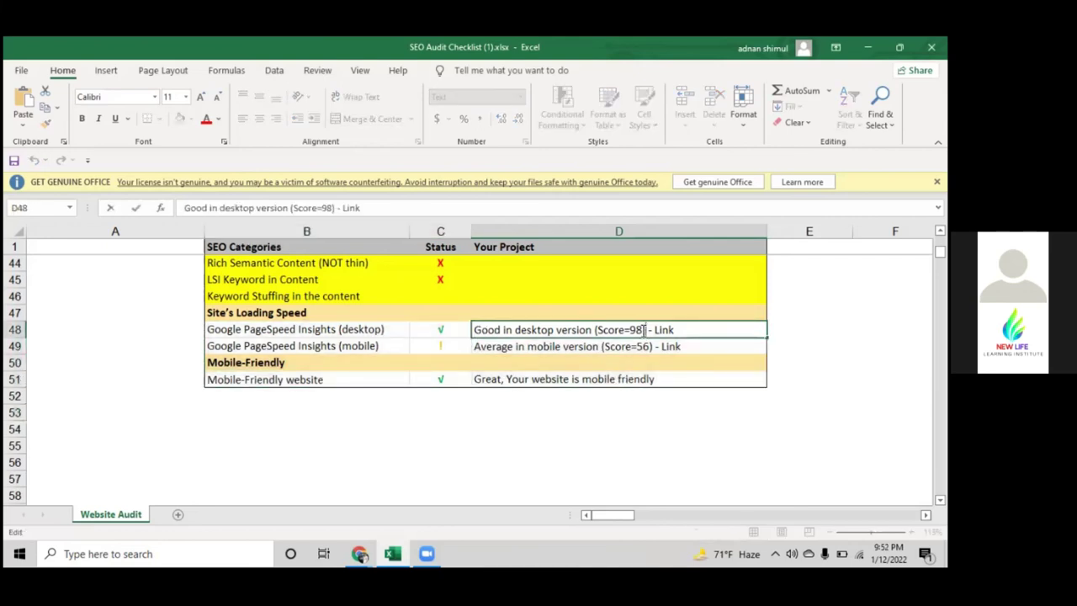
{"action": "left_click_drag", "start_coordinate": [632, 331], "coordinate": [632, 331]}
{"action": "key", "text": "BackSpace"}
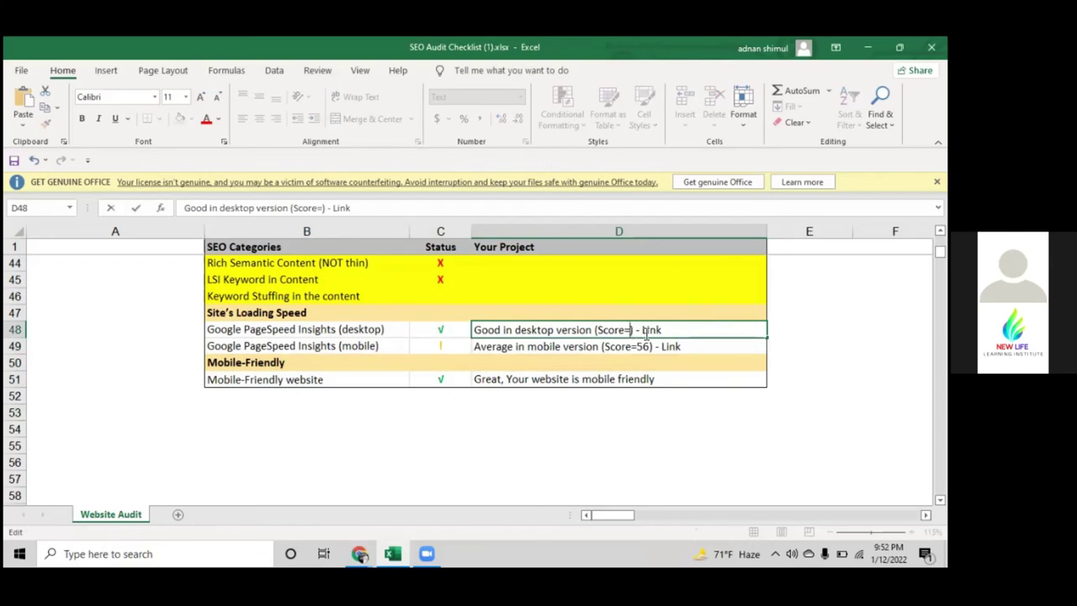
Delete the score number from the Google PageSpeed Insights (mobile) comment in D49, leaving "(Score=)".
{"action": "left_click", "coordinate": [651, 347]}
{"action": "double_click", "coordinate": [644, 347]}
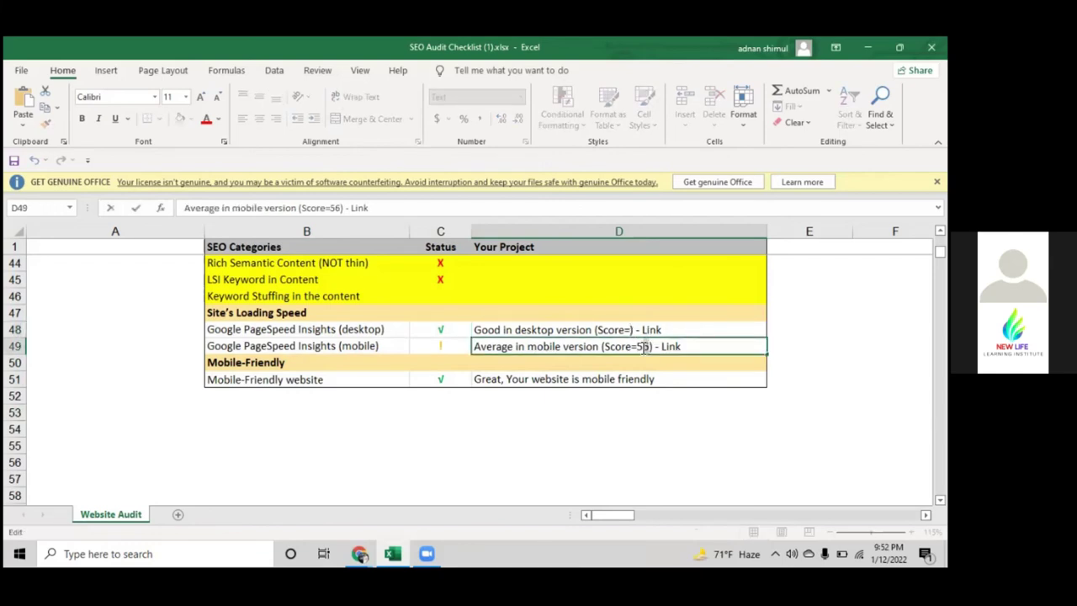
{"action": "double_click", "coordinate": [643, 346]}
{"action": "key", "text": "BackSpace"}
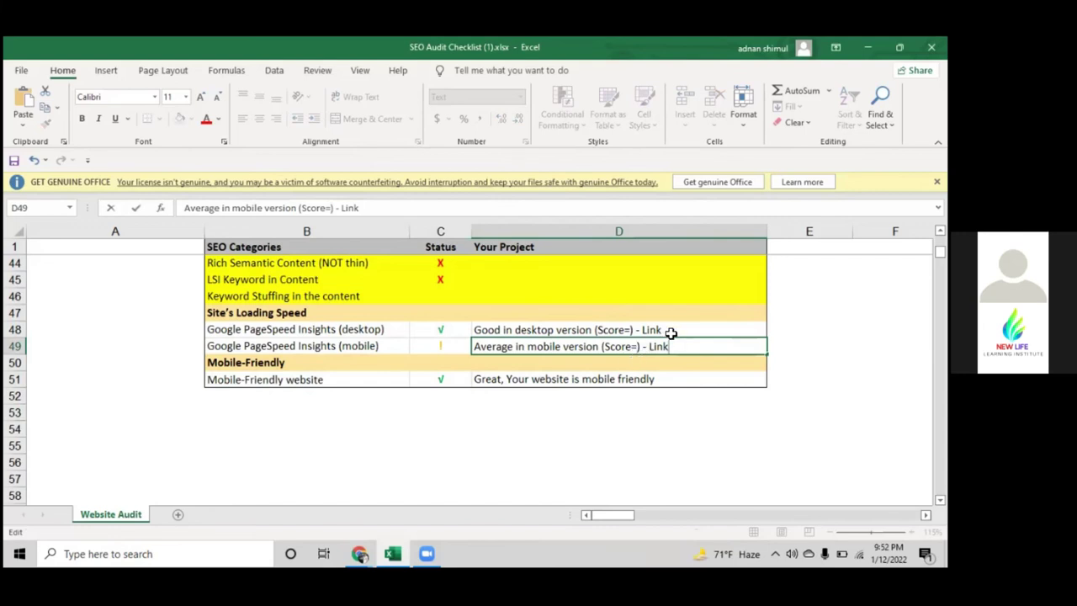
Confirm the edited mobile PageSpeed comment in D49 and move to the blank cell A45.
{"action": "left_click", "coordinate": [670, 331]}
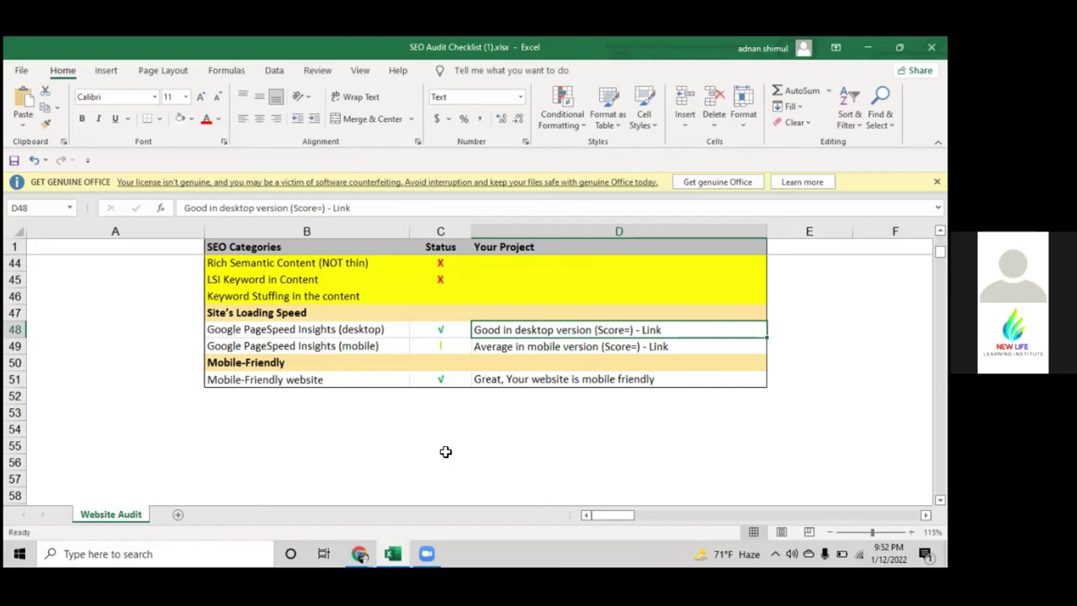
{"action": "left_click", "coordinate": [168, 278]}
{"action": "double_click", "coordinate": [147, 290]}
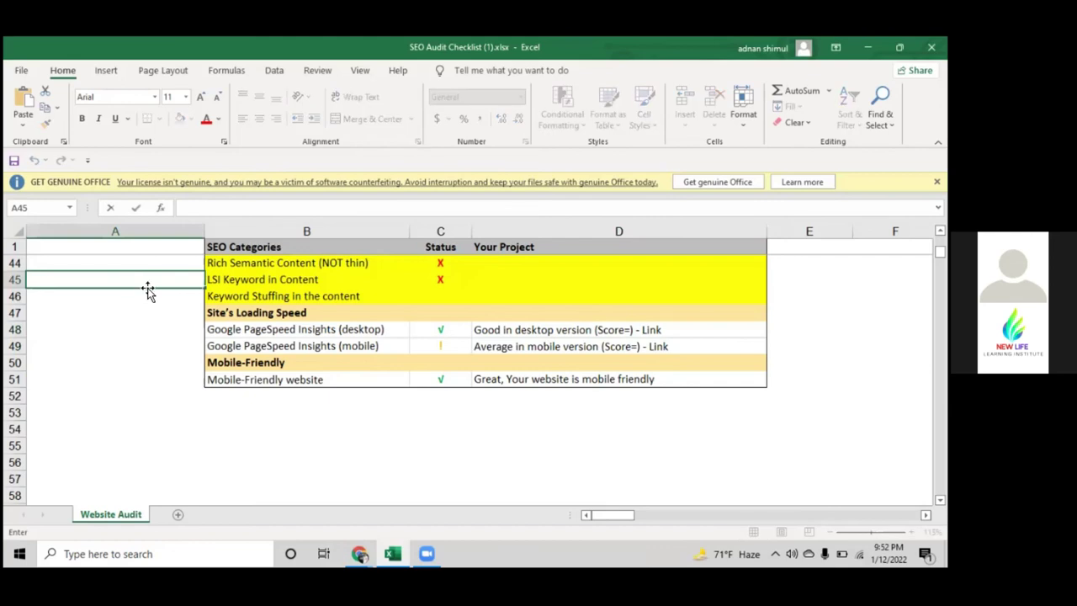
Switch to Chrome and look through the "cake khai" Google search results down to the Google Books entries.
{"action": "left_click", "coordinate": [360, 551]}
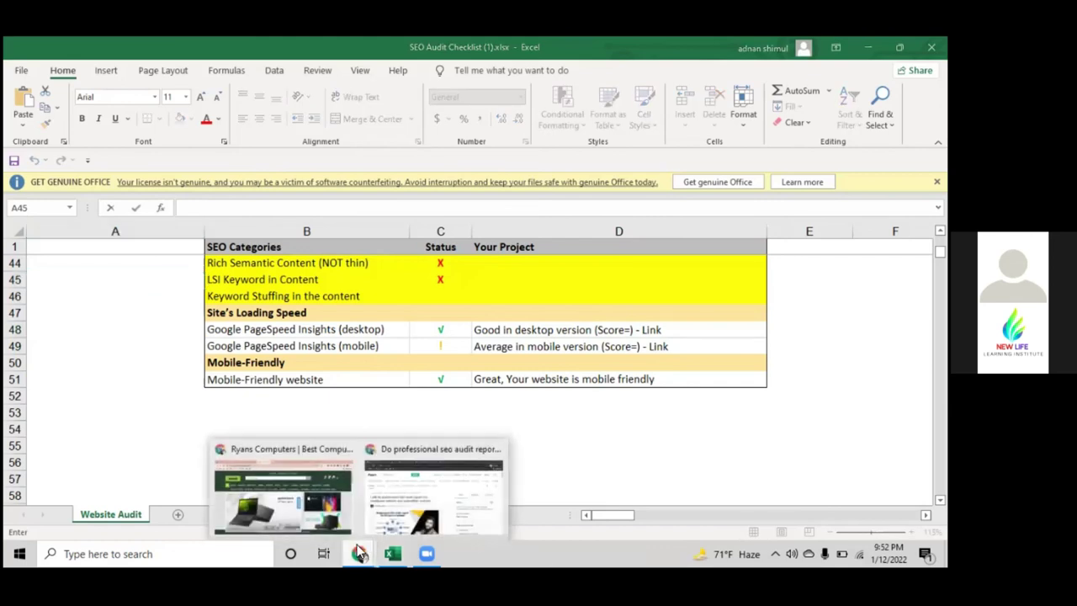
{"action": "left_click", "coordinate": [256, 503]}
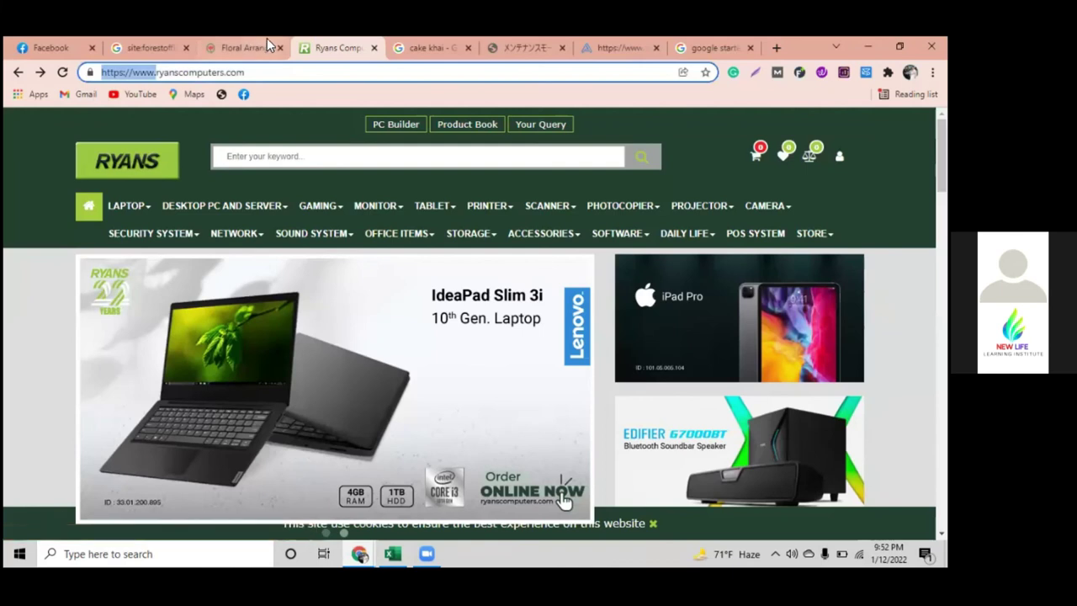
{"action": "left_click", "coordinate": [429, 47]}
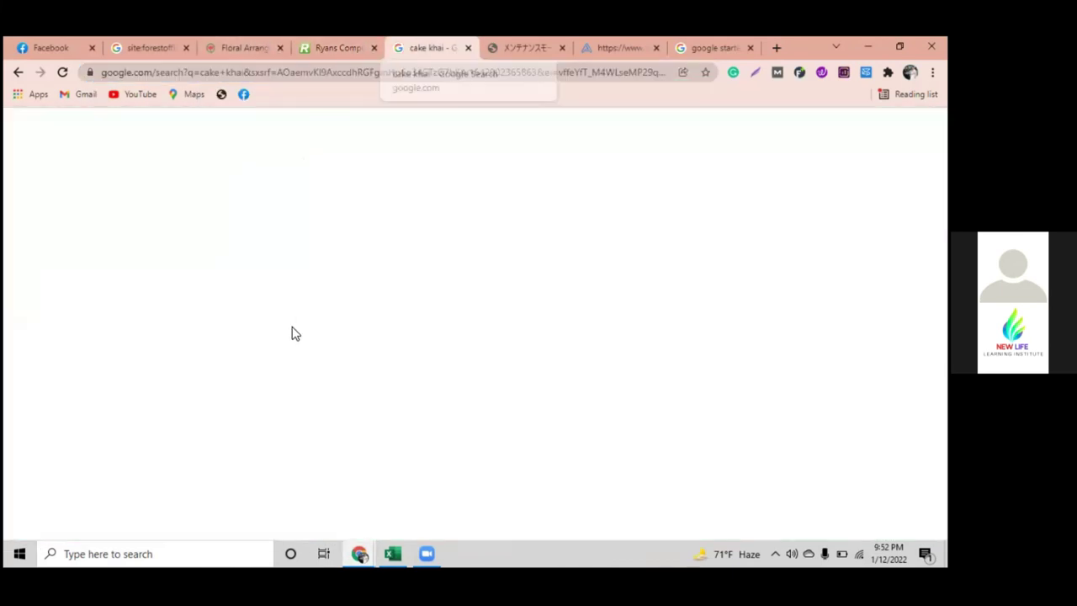
{"action": "scroll", "coordinate": [210, 316], "scroll_direction": "up", "scroll_amount": 1}
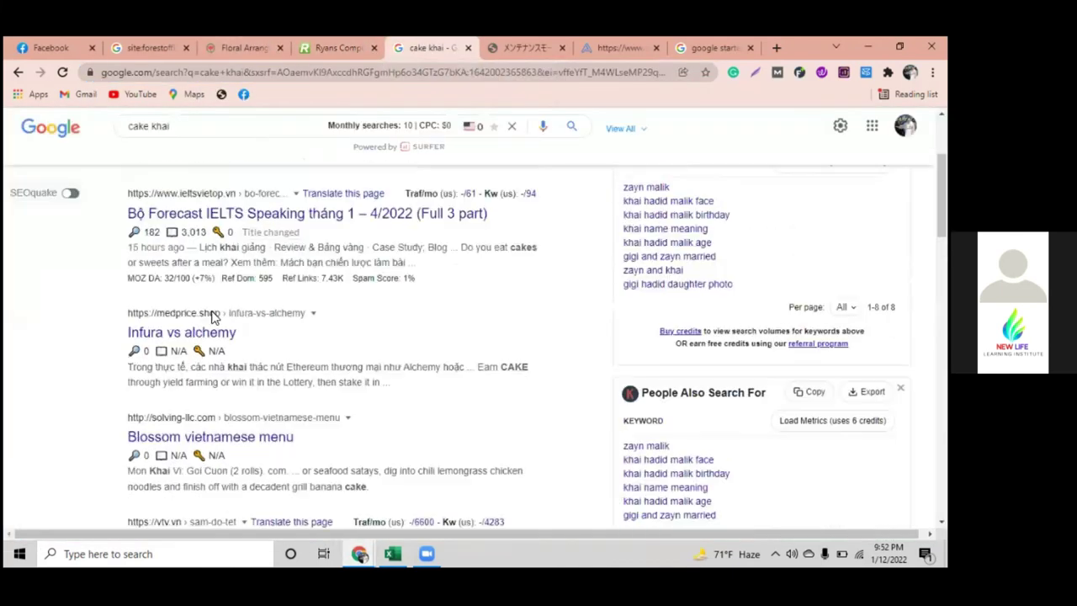
{"action": "scroll", "coordinate": [214, 318], "scroll_direction": "up", "scroll_amount": 3}
{"action": "scroll", "coordinate": [202, 307], "scroll_direction": "down", "scroll_amount": 7}
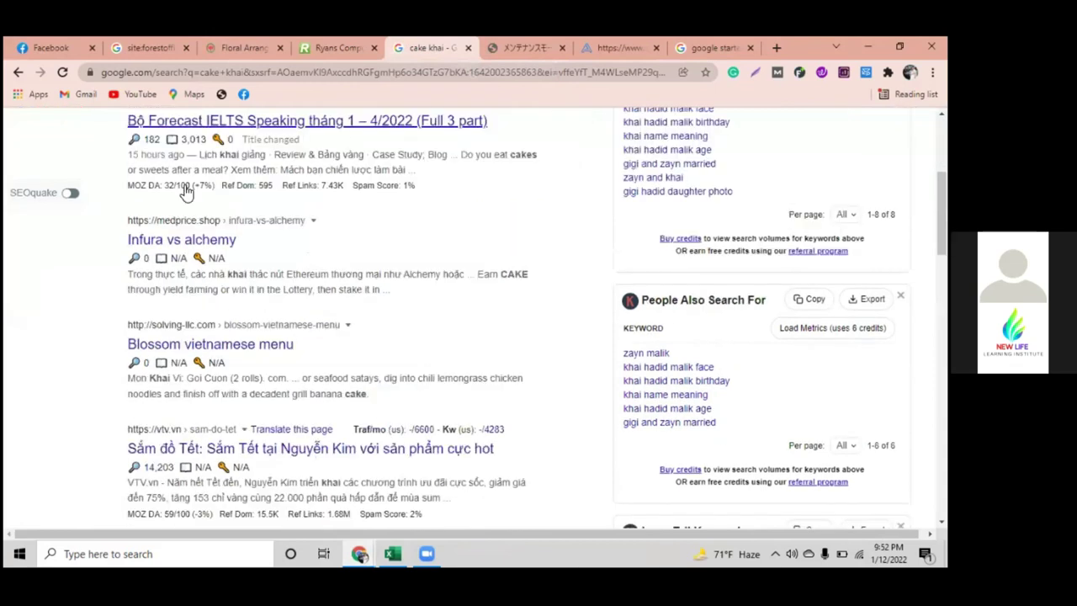
{"action": "scroll", "coordinate": [196, 297], "scroll_direction": "down", "scroll_amount": 3}
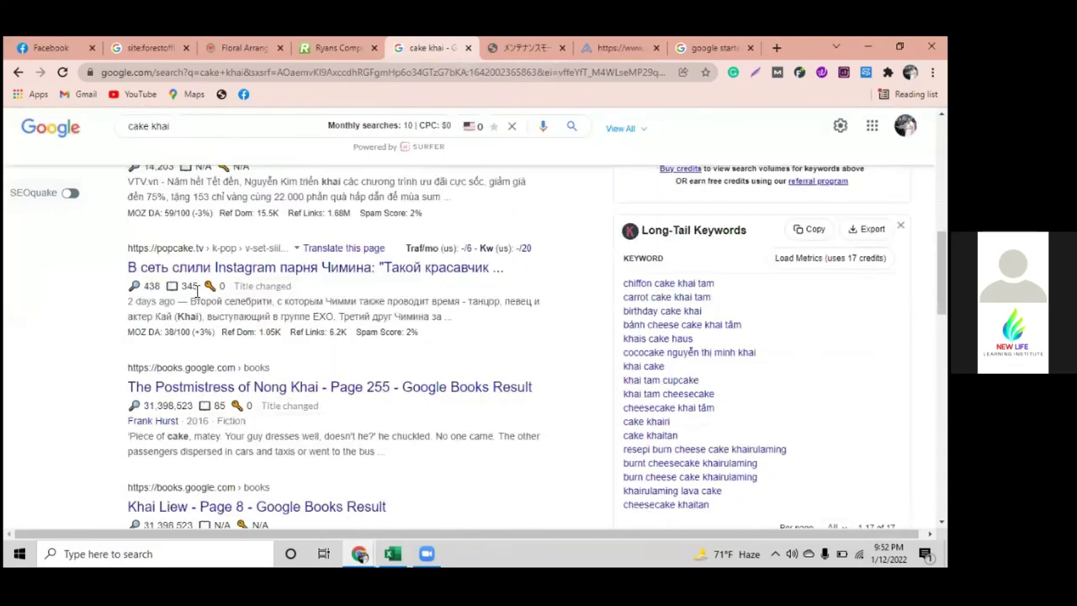
{"action": "scroll", "coordinate": [196, 293], "scroll_direction": "down", "scroll_amount": 3}
{"action": "scroll", "coordinate": [196, 291], "scroll_direction": "down", "scroll_amount": 3}
{"action": "scroll", "coordinate": [253, 353], "scroll_direction": "up", "scroll_amount": 1}
Open the Google Books result for "Song of the Buffalo Boy" and browse its preview pages.
{"action": "left_click", "coordinate": [303, 366]}
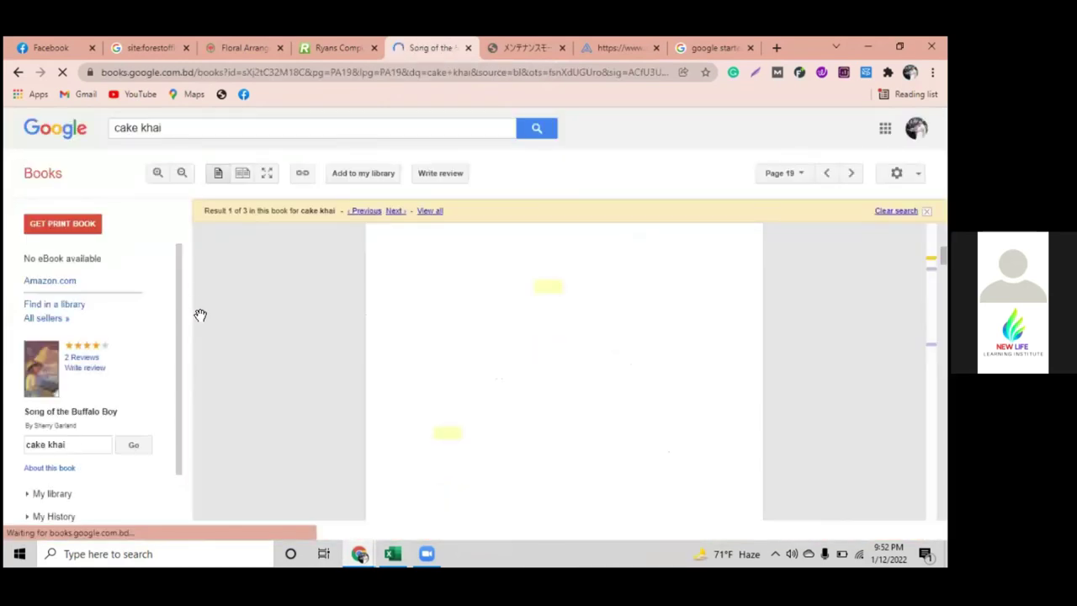
{"action": "scroll", "coordinate": [446, 376], "scroll_direction": "down", "scroll_amount": 5}
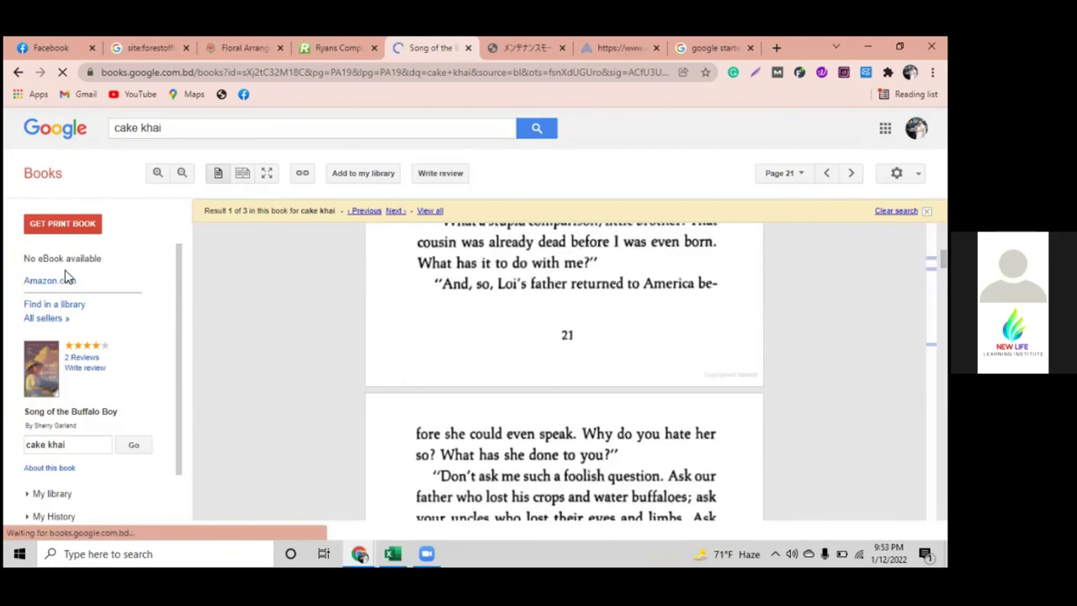
{"action": "scroll", "coordinate": [493, 425], "scroll_direction": "down", "scroll_amount": 5}
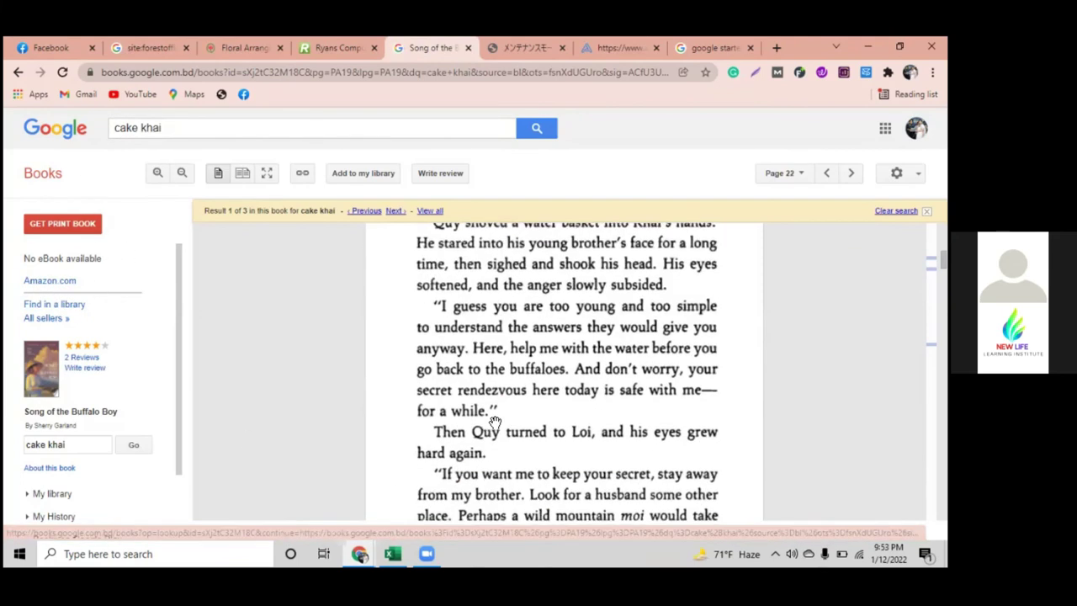
{"action": "scroll", "coordinate": [493, 425], "scroll_direction": "up", "scroll_amount": 5}
{"action": "scroll", "coordinate": [219, 329], "scroll_direction": "down", "scroll_amount": 3}
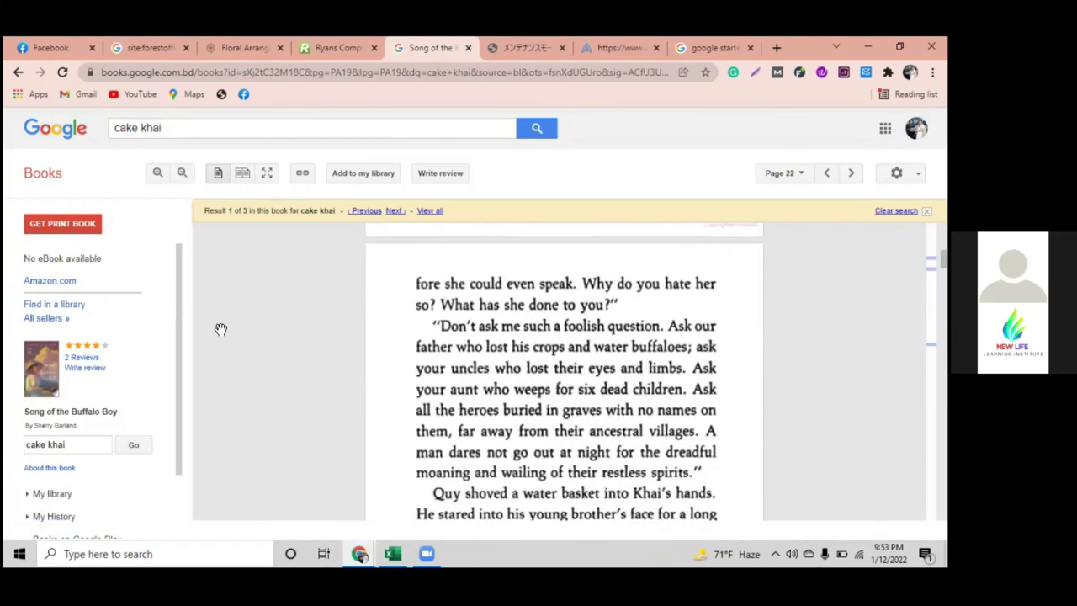
{"action": "scroll", "coordinate": [219, 328], "scroll_direction": "down", "scroll_amount": 5}
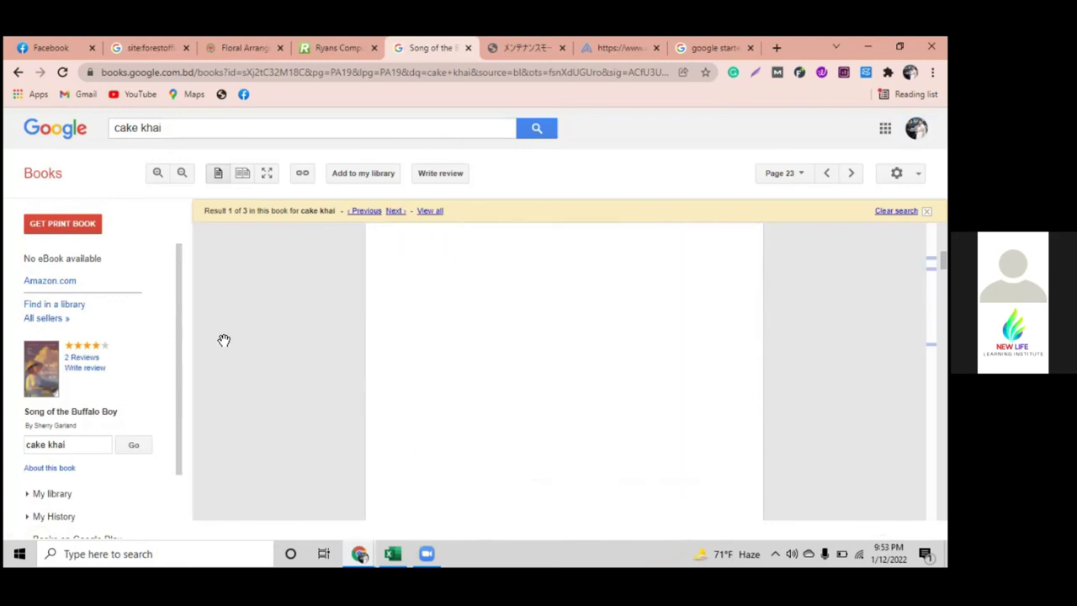
Open the book's overview page and examine its reviews, related books, common terms and bibliographic information.
{"action": "left_click", "coordinate": [498, 294]}
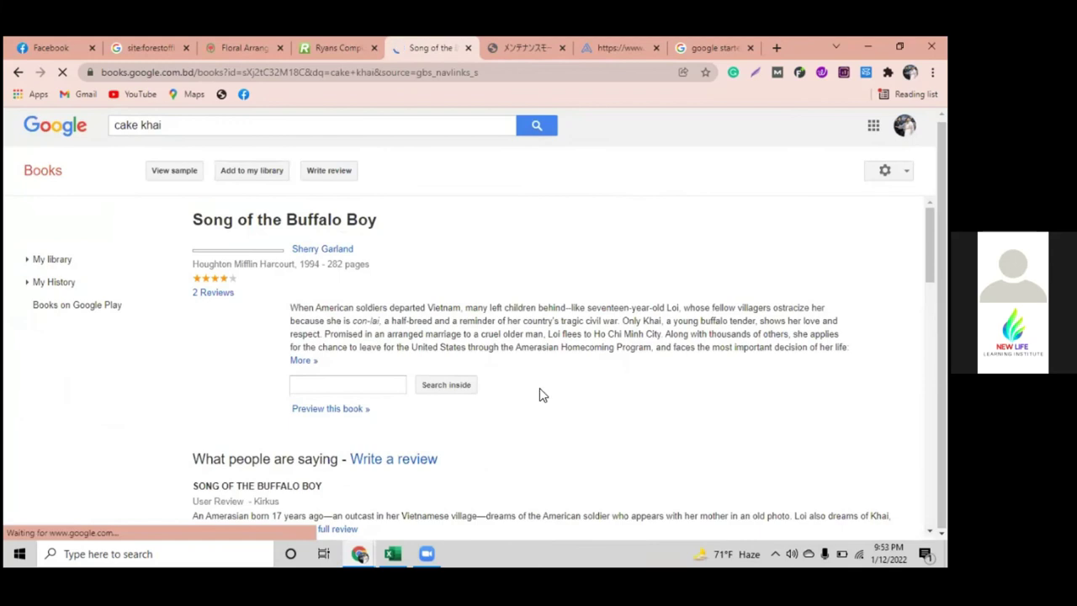
{"action": "scroll", "coordinate": [540, 390], "scroll_direction": "down", "scroll_amount": 4}
{"action": "scroll", "coordinate": [540, 393], "scroll_direction": "down", "scroll_amount": 3}
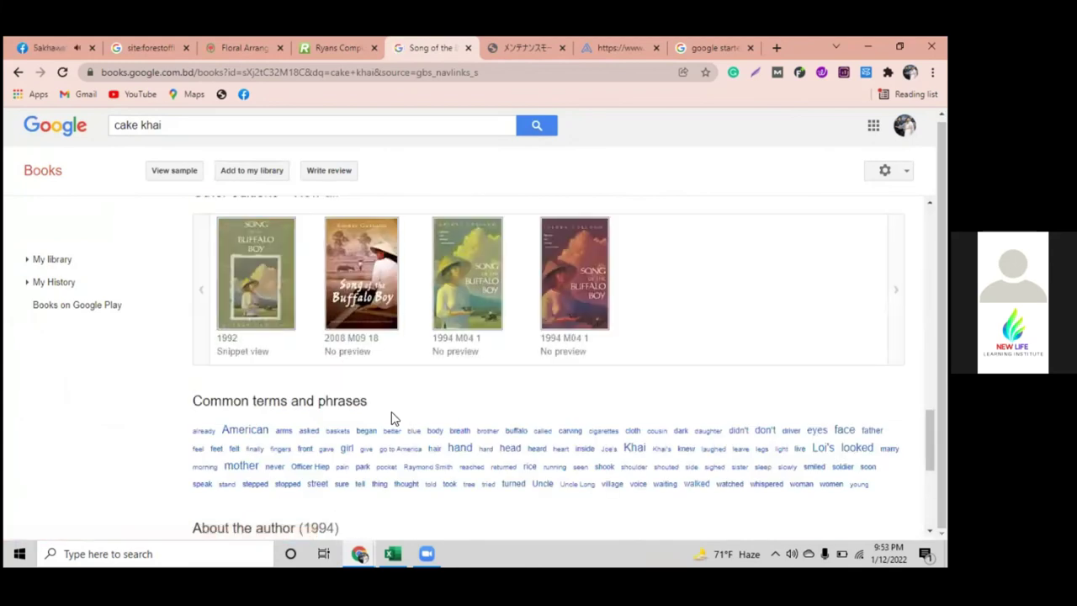
{"action": "scroll", "coordinate": [361, 109], "scroll_direction": "down", "scroll_amount": 3}
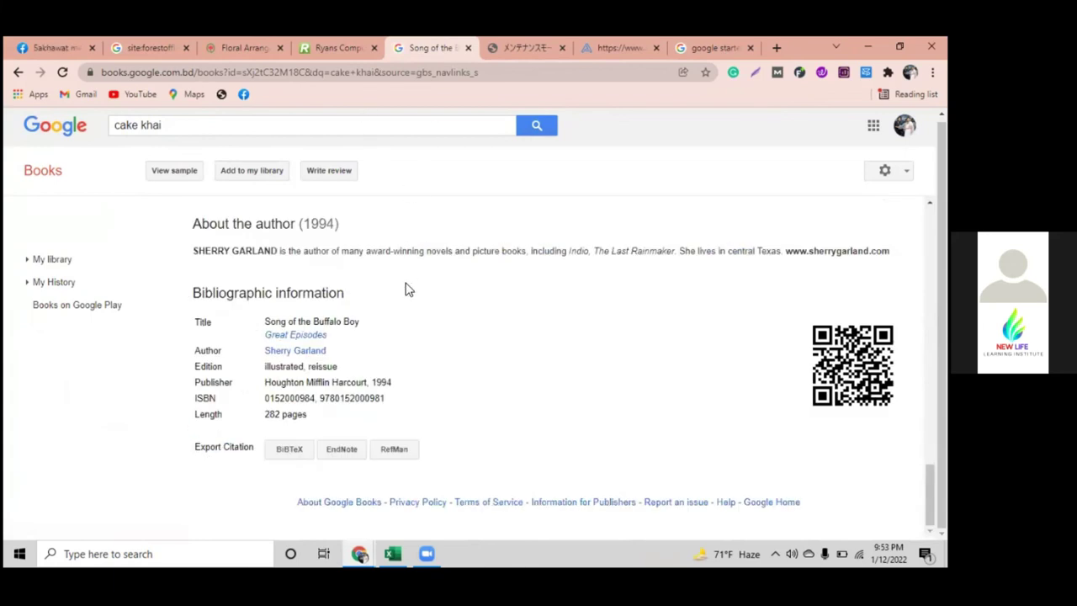
{"action": "scroll", "coordinate": [406, 289], "scroll_direction": "up", "scroll_amount": 3}
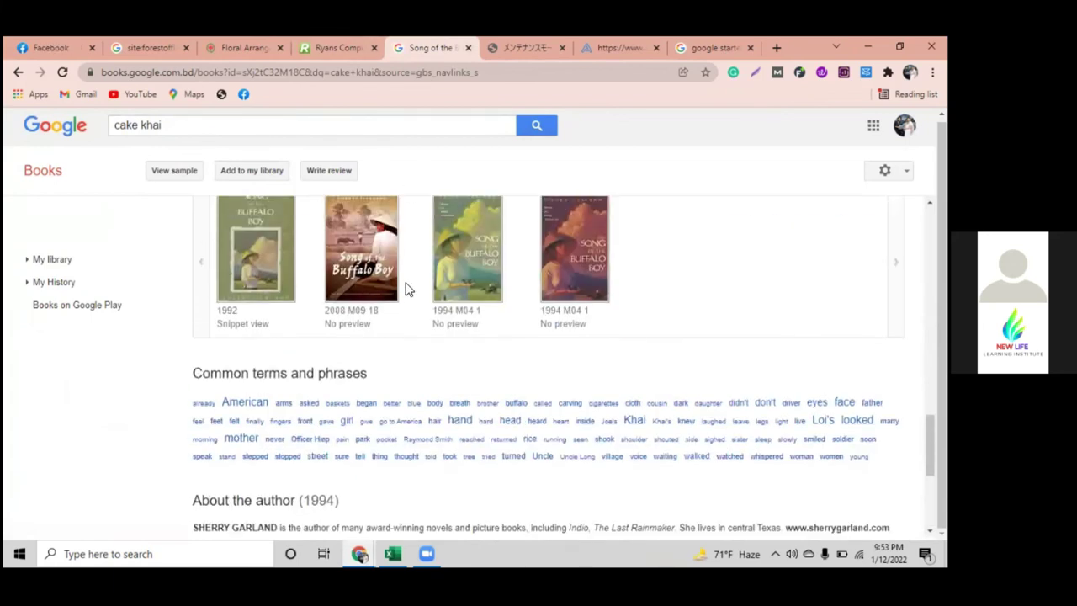
{"action": "scroll", "coordinate": [406, 289], "scroll_direction": "up", "scroll_amount": 8}
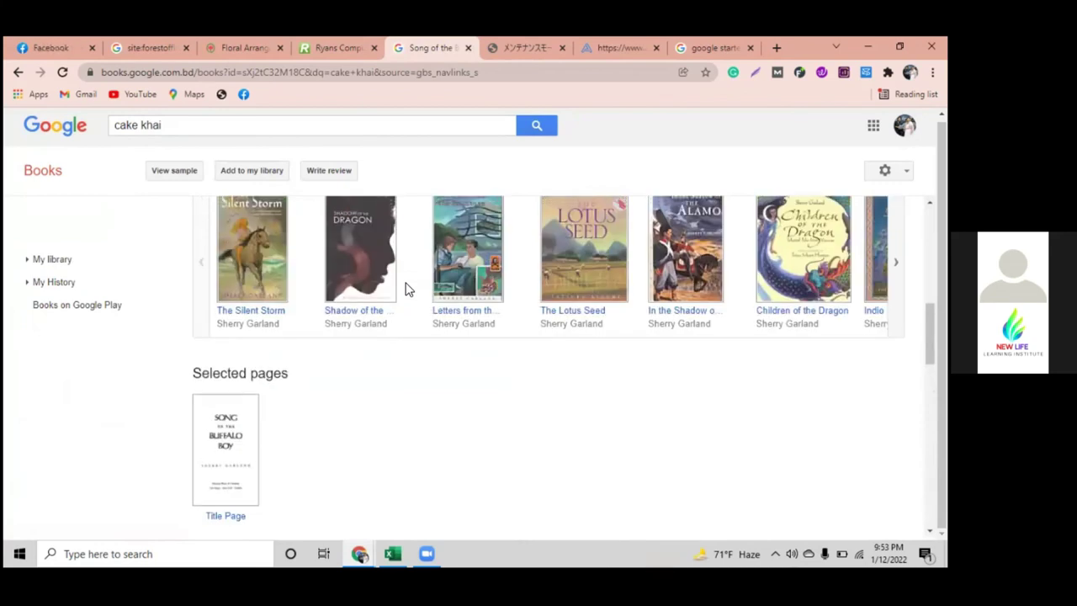
{"action": "scroll", "coordinate": [406, 289], "scroll_direction": "up", "scroll_amount": 1}
{"action": "scroll", "coordinate": [406, 288], "scroll_direction": "up", "scroll_amount": 3}
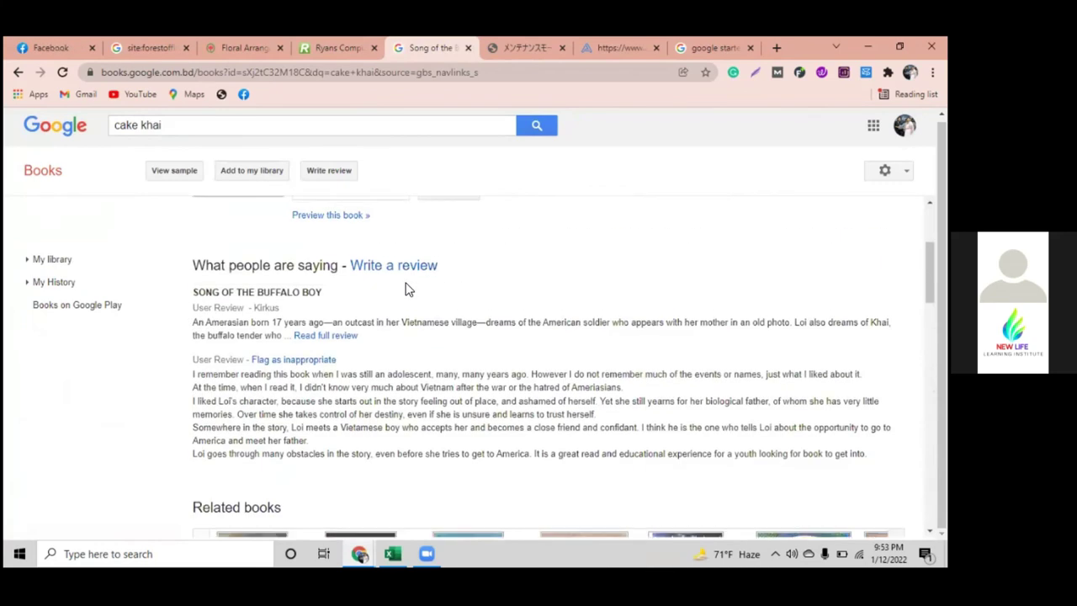
{"action": "scroll", "coordinate": [423, 225], "scroll_direction": "up", "scroll_amount": 2}
{"action": "scroll", "coordinate": [423, 225], "scroll_direction": "up", "scroll_amount": 2}
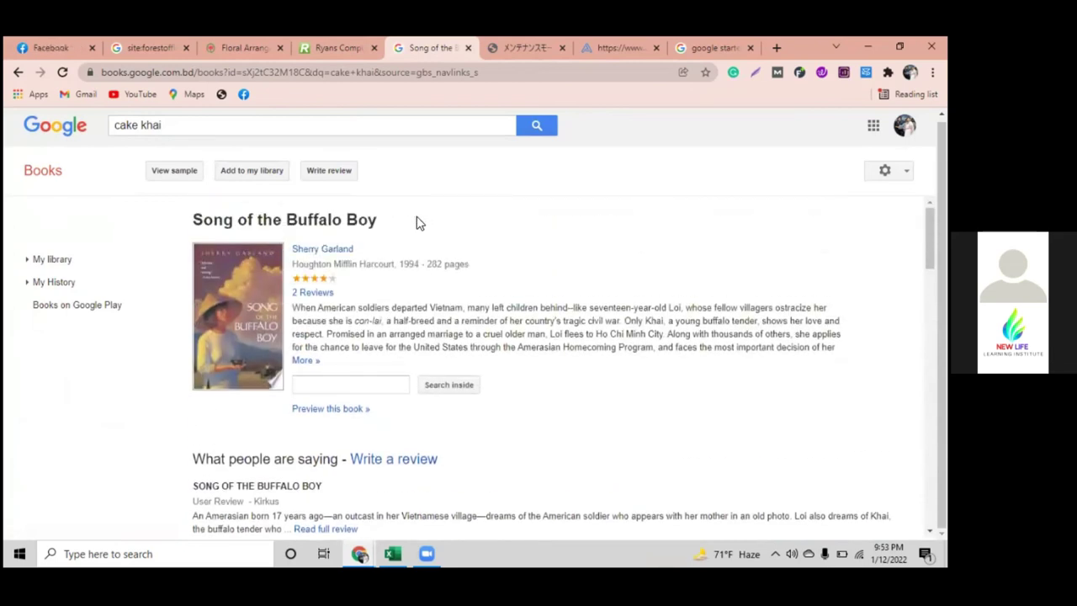
{"action": "scroll", "coordinate": [242, 405], "scroll_direction": "down", "scroll_amount": 1}
{"action": "scroll", "coordinate": [242, 405], "scroll_direction": "down", "scroll_amount": 8}
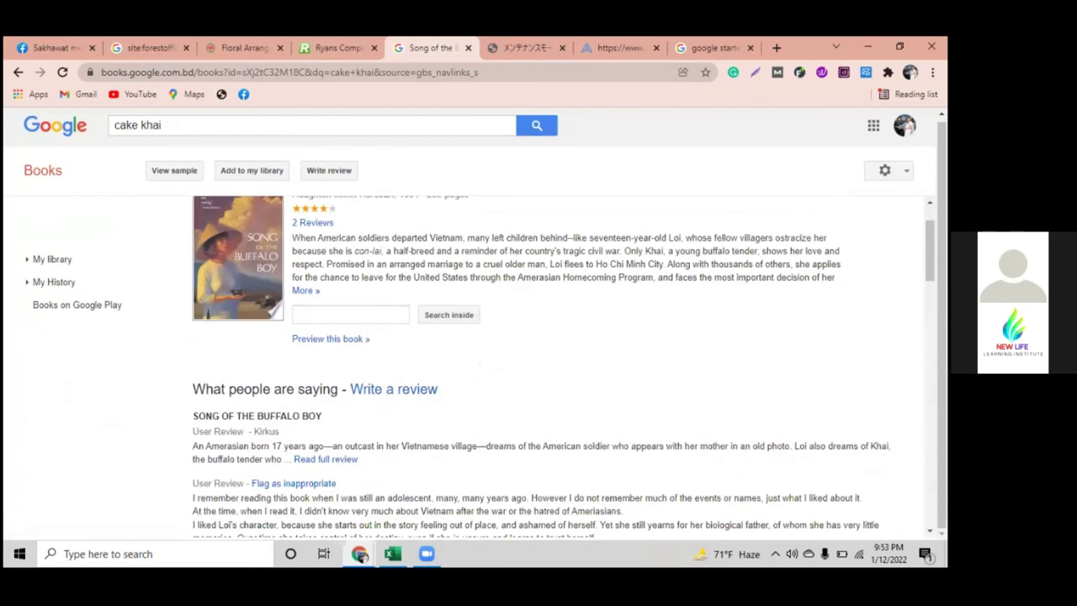
{"action": "scroll", "coordinate": [337, 413], "scroll_direction": "down", "scroll_amount": 7}
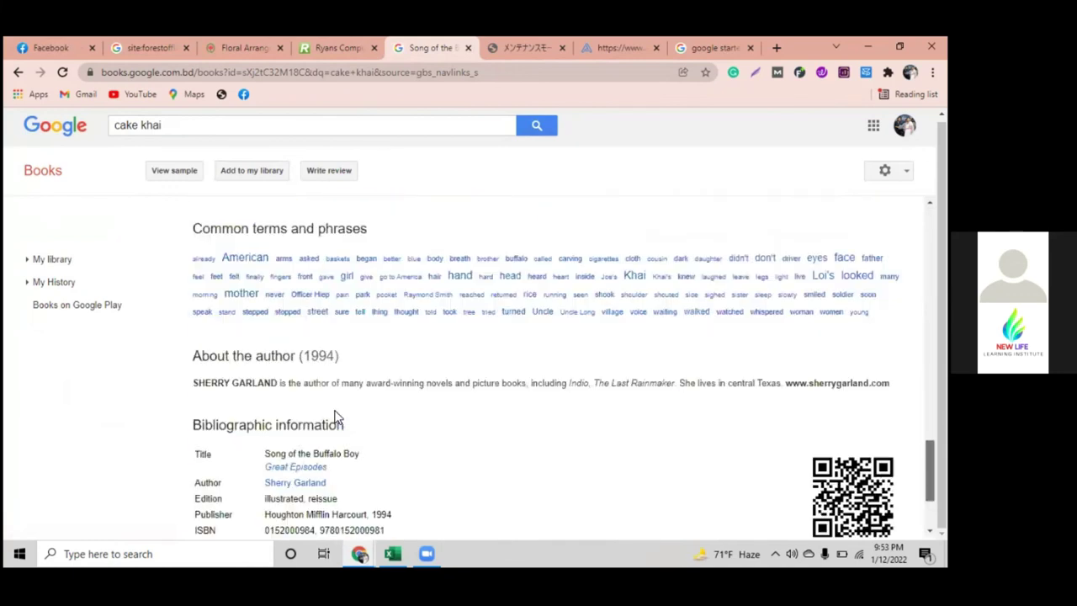
{"action": "scroll", "coordinate": [337, 413], "scroll_direction": "up", "scroll_amount": 4}
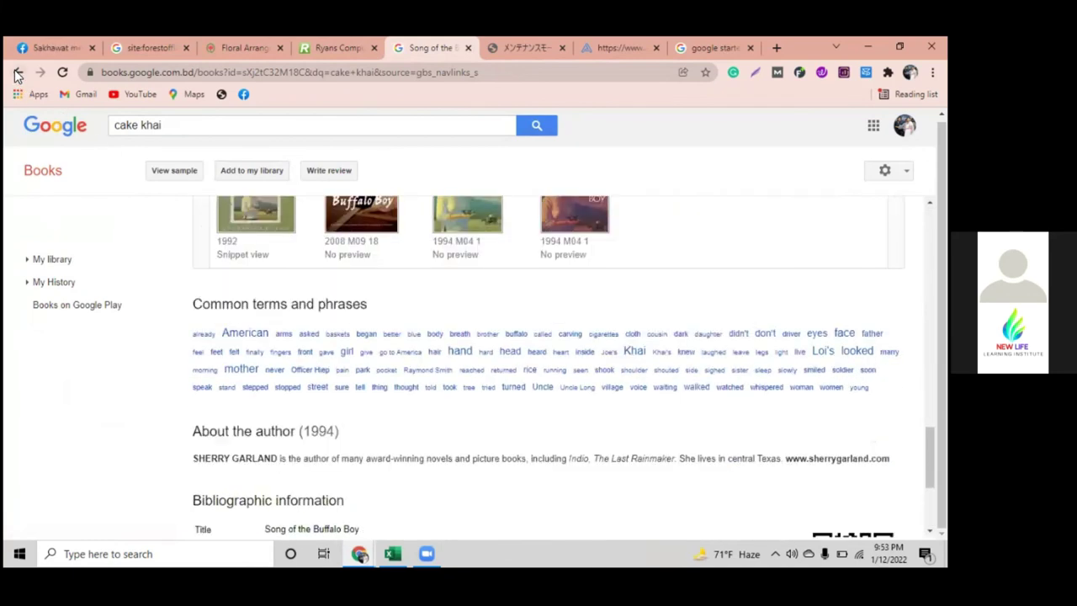
Return to the "cake khai" search results and go to the first results page.
{"action": "left_click", "coordinate": [16, 74]}
{"action": "scroll", "coordinate": [251, 425], "scroll_direction": "down", "scroll_amount": 3}
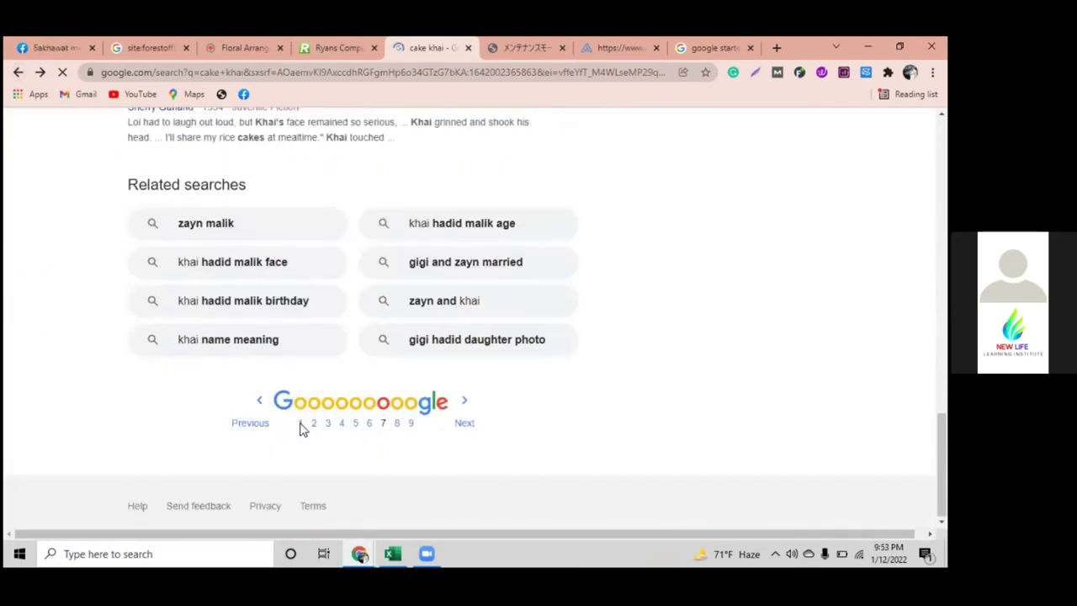
Switch to the Excel checklist and review the desktop and mobile Google PageSpeed Insights items in B48 and B49.
{"action": "left_click", "coordinate": [392, 552]}
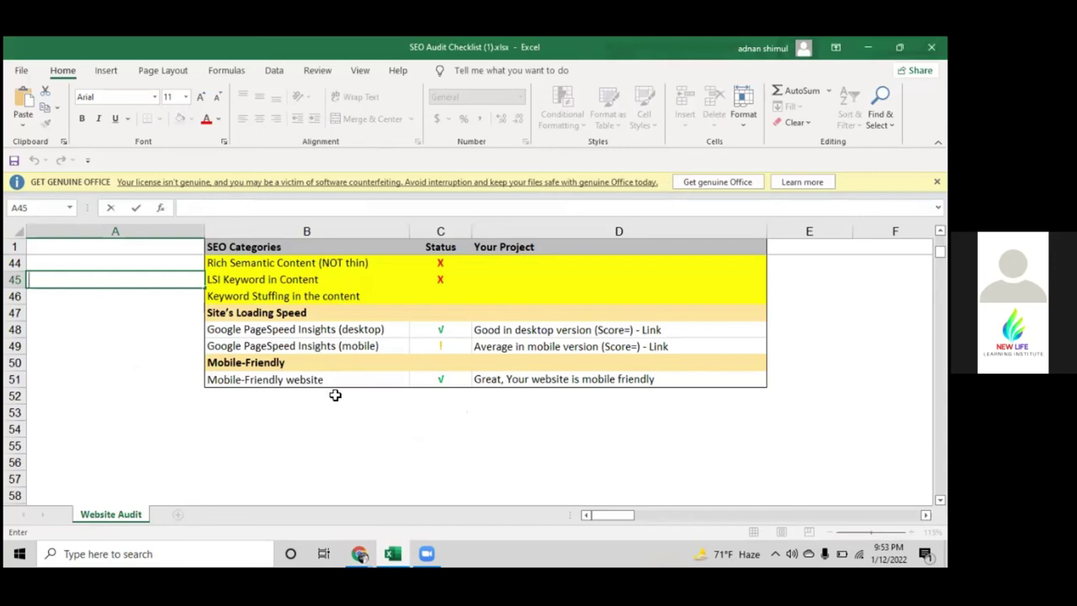
{"action": "left_click", "coordinate": [316, 329]}
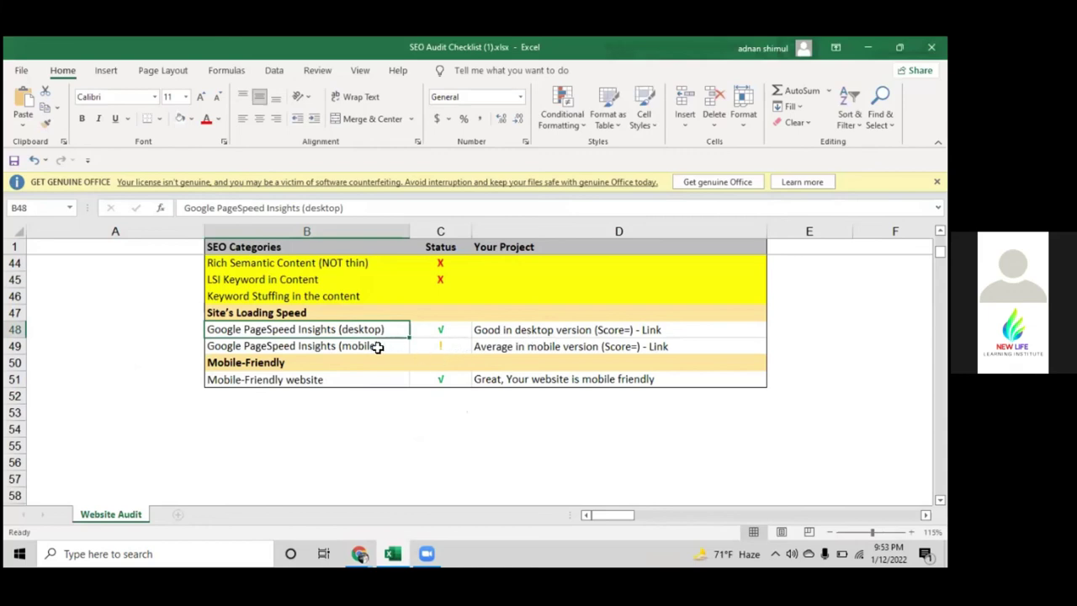
{"action": "left_click", "coordinate": [328, 349]}
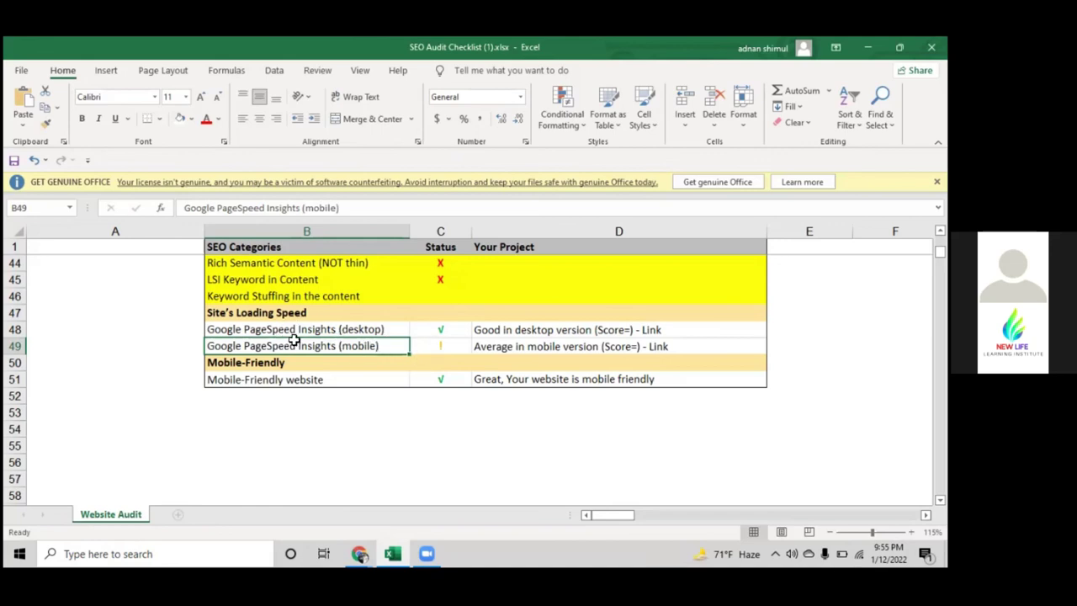
Copy only the text "Google PageSpeed Insights" from cell B48.
{"action": "double_click", "coordinate": [333, 329]}
{"action": "left_click_drag", "start_coordinate": [340, 330], "coordinate": [195, 330]}
{"action": "key", "text": "ctrl+c"}
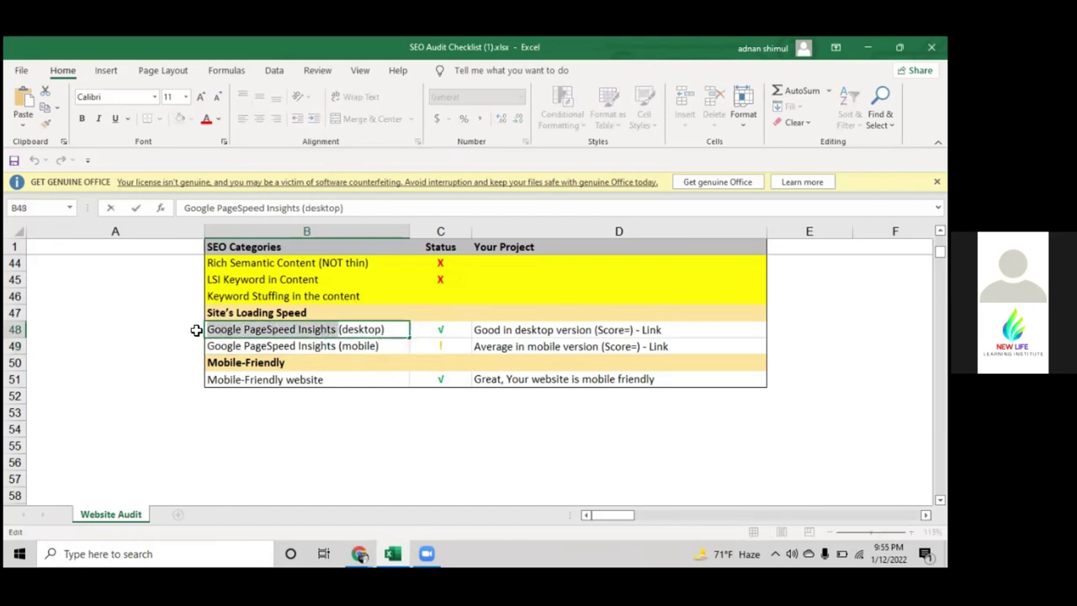
Switch to Chrome and search Google for "Google PageSpeed Insights" in a new tab.
{"action": "left_click", "coordinate": [359, 554]}
{"action": "left_click", "coordinate": [336, 475]}
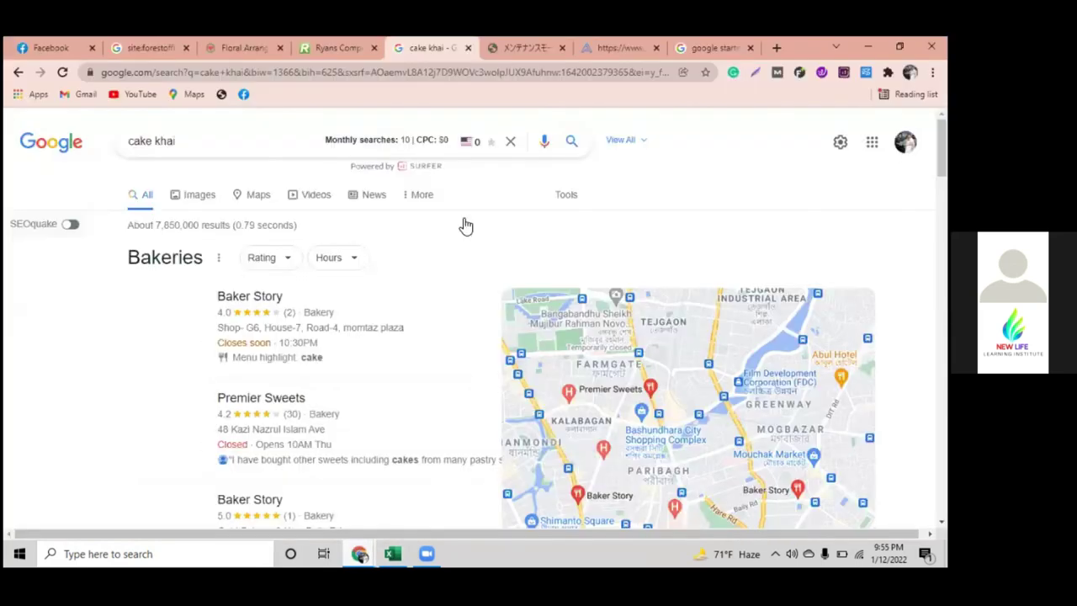
{"action": "right_click", "coordinate": [370, 51]}
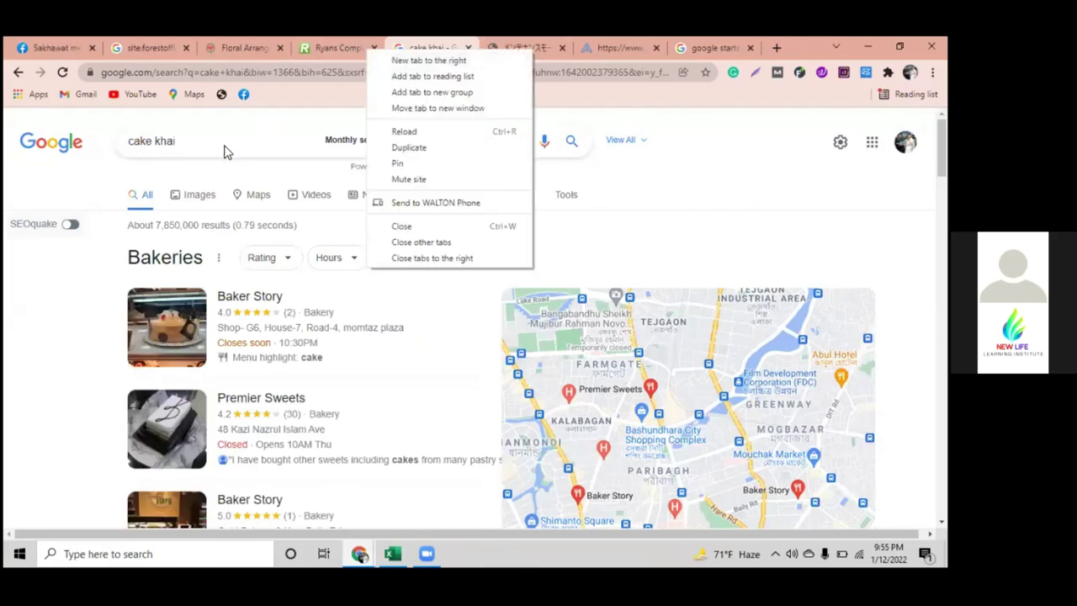
{"action": "left_click", "coordinate": [437, 60]}
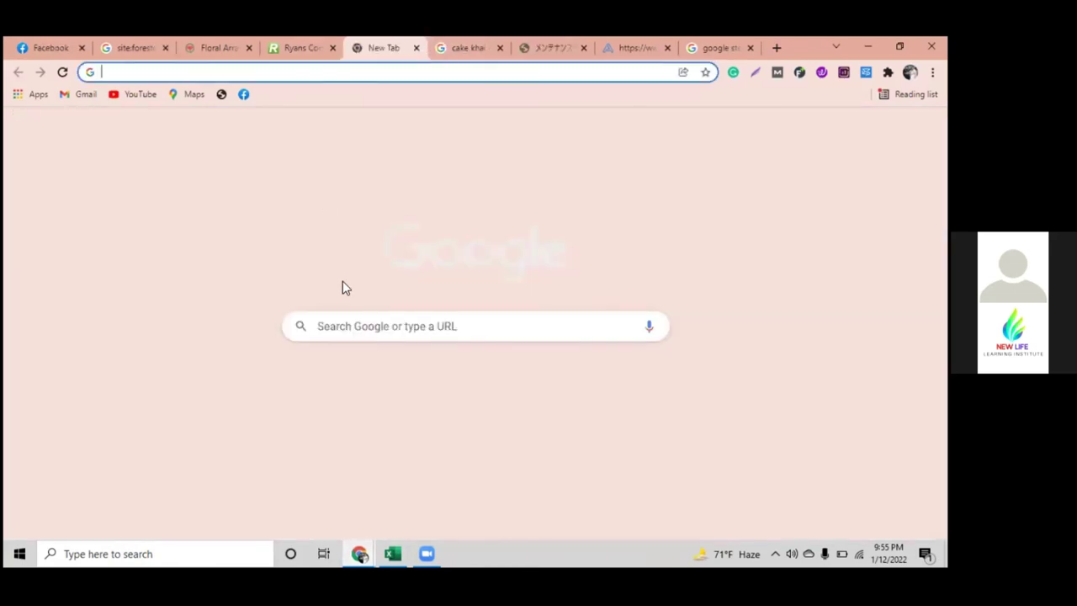
{"action": "left_click", "coordinate": [379, 327]}
{"action": "key", "text": "ctrl+v"}
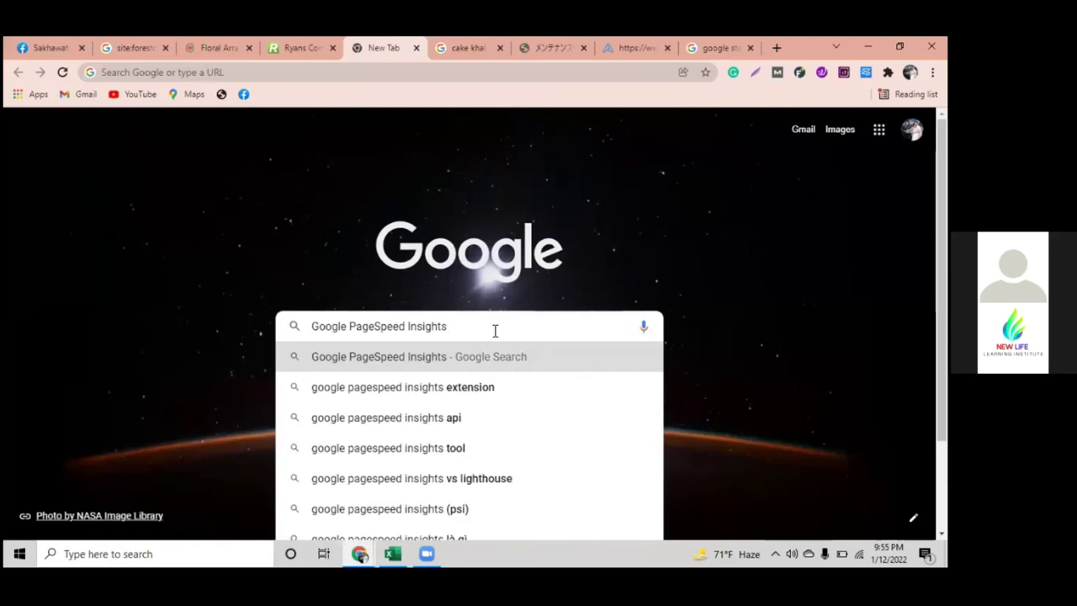
{"action": "key", "text": "Return"}
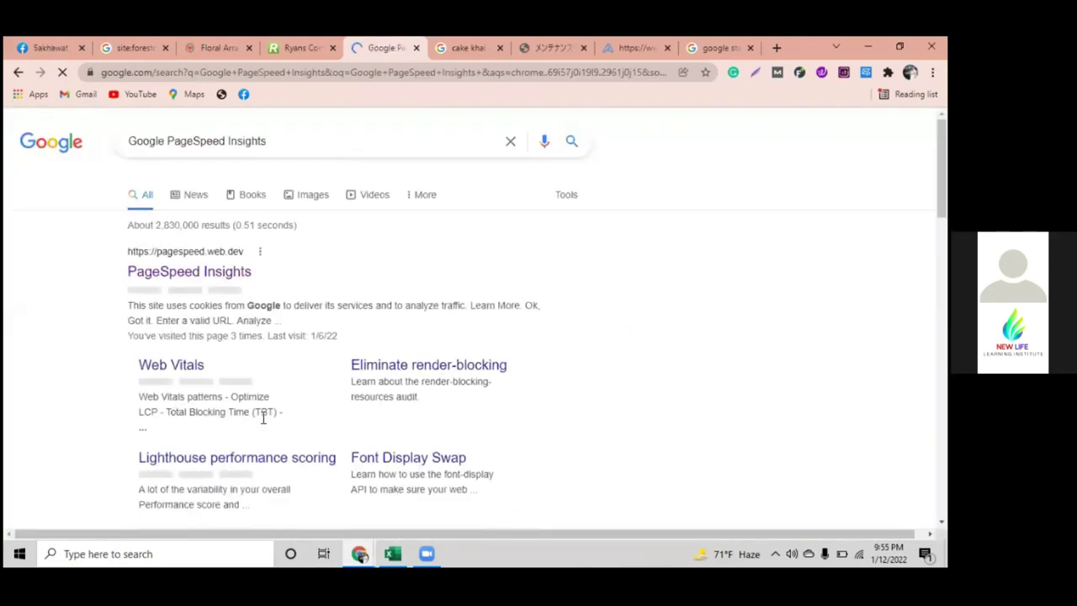
Look through the Google results and open the PageSpeed Insights site at pagespeed.web.dev.
{"action": "scroll", "coordinate": [236, 359], "scroll_direction": "down", "scroll_amount": 4}
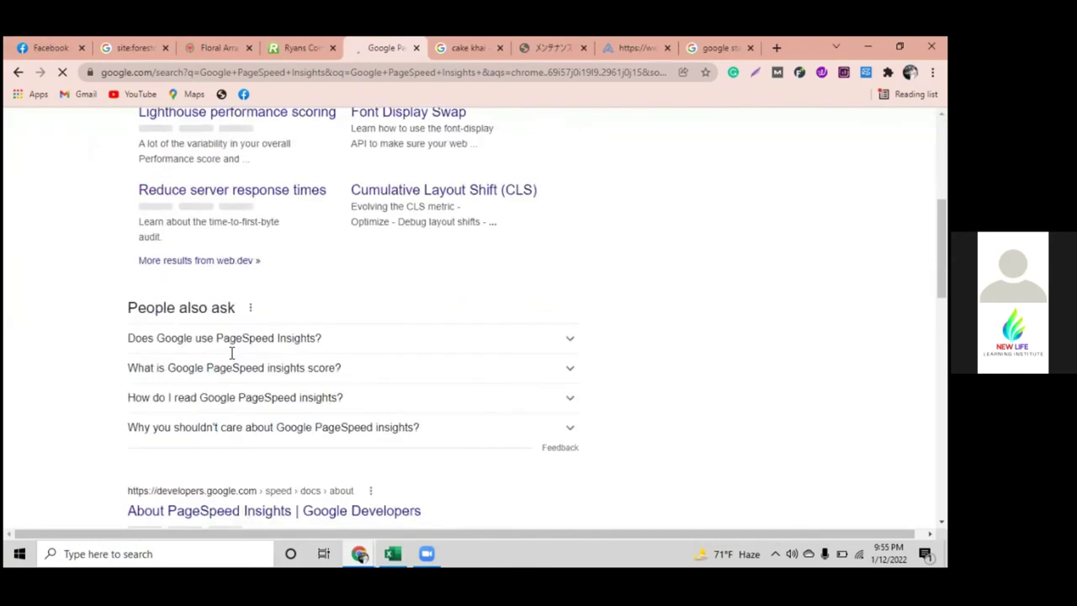
{"action": "scroll", "coordinate": [228, 356], "scroll_direction": "down", "scroll_amount": 2}
{"action": "left_click", "coordinate": [229, 359]}
{"action": "scroll", "coordinate": [227, 356], "scroll_direction": "up", "scroll_amount": 5}
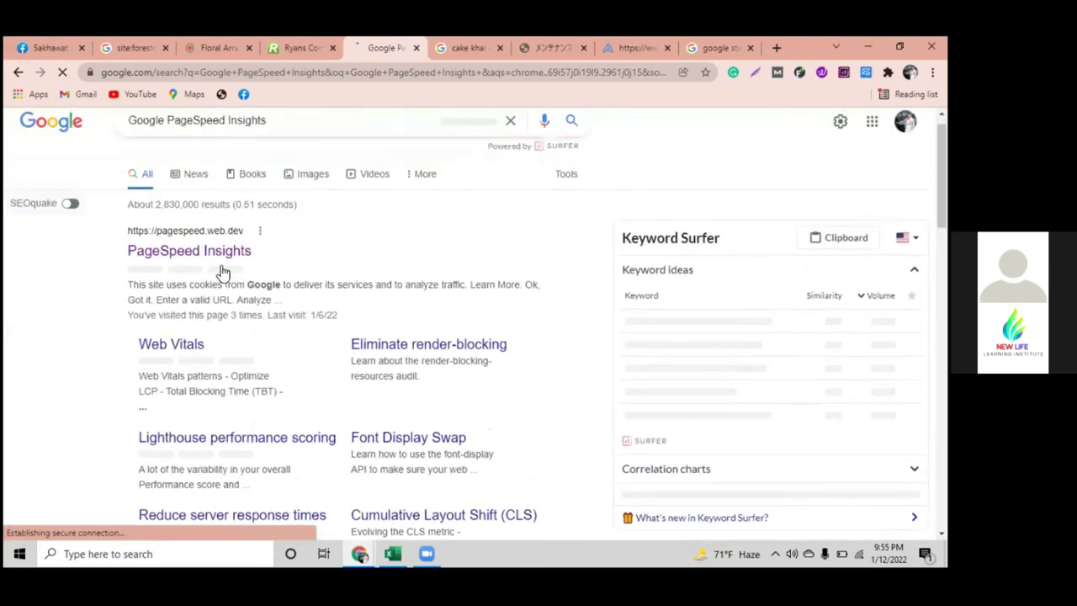
{"action": "scroll", "coordinate": [197, 267], "scroll_direction": "up", "scroll_amount": 1}
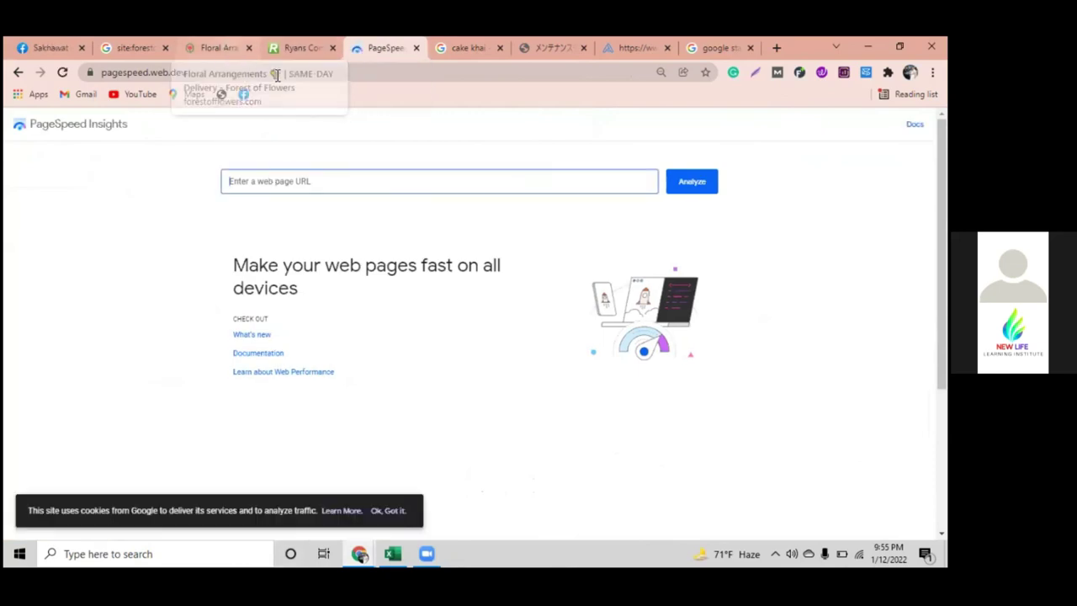
{"action": "left_click", "coordinate": [220, 47]}
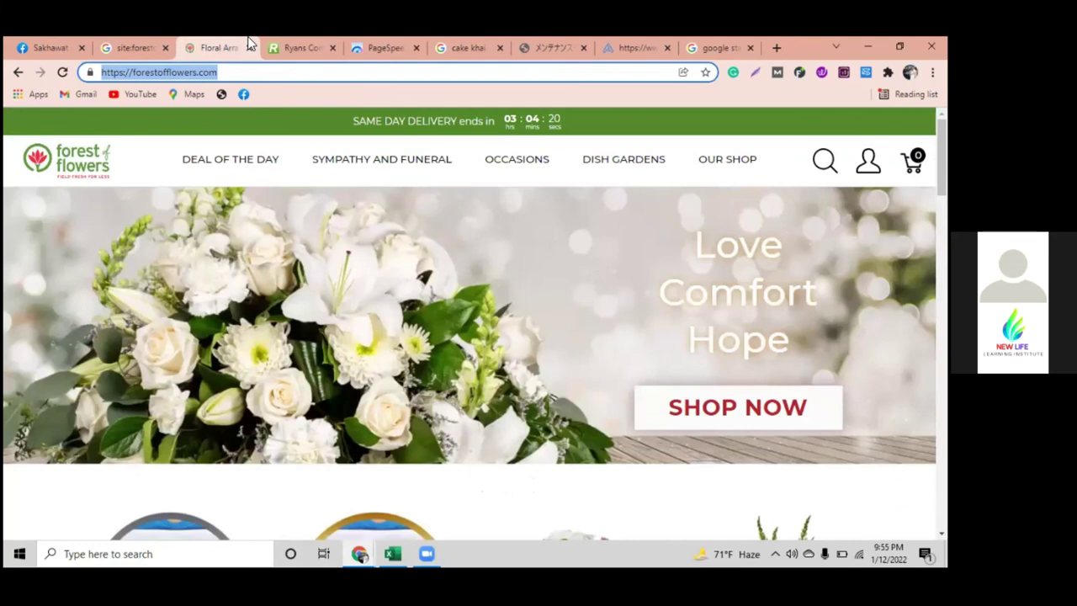
{"action": "left_click", "coordinate": [382, 48]}
{"action": "type", "text": "https://forestofflowers.com/"}
{"action": "left_click", "coordinate": [694, 183]}
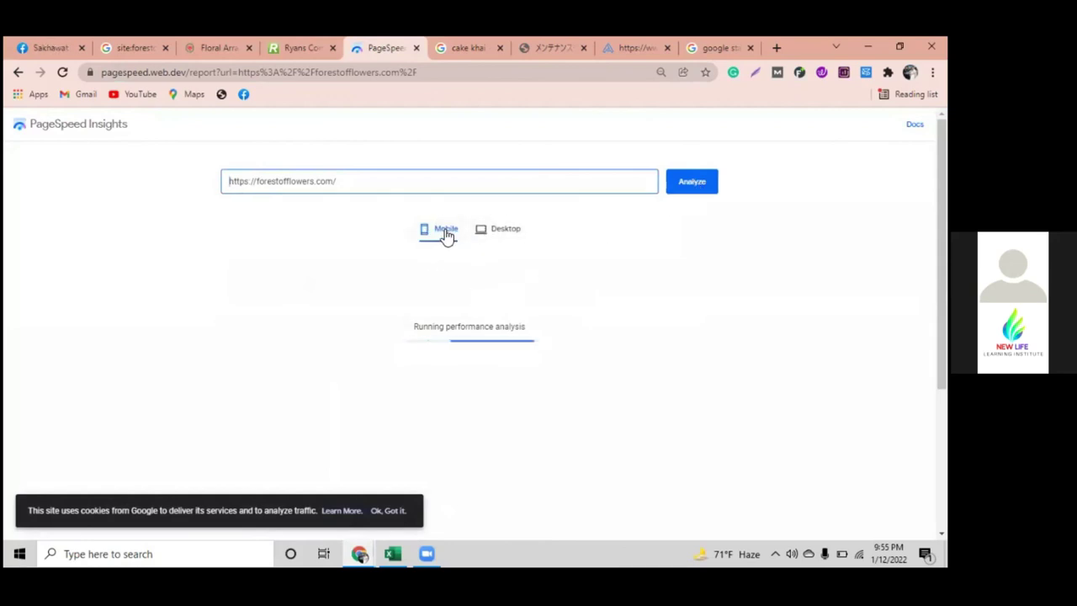
Show the desktop report for forestofflowers.com and look over its real-user data and performance issues sections.
{"action": "left_click", "coordinate": [498, 230]}
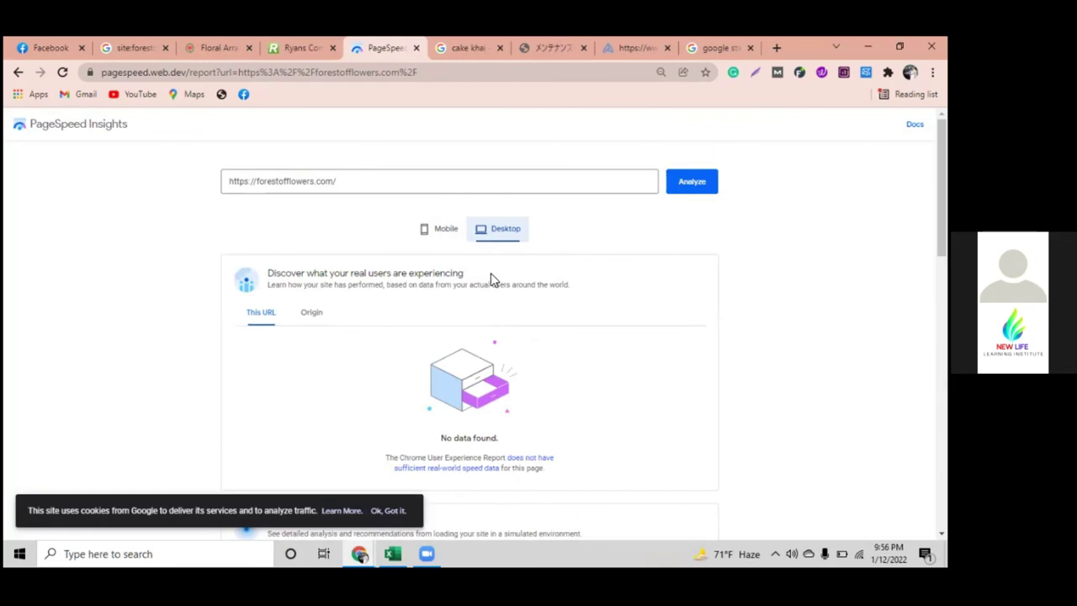
{"action": "scroll", "coordinate": [446, 305], "scroll_direction": "down", "scroll_amount": 2}
{"action": "scroll", "coordinate": [450, 252], "scroll_direction": "up", "scroll_amount": 2}
{"action": "scroll", "coordinate": [450, 232], "scroll_direction": "down", "scroll_amount": 5}
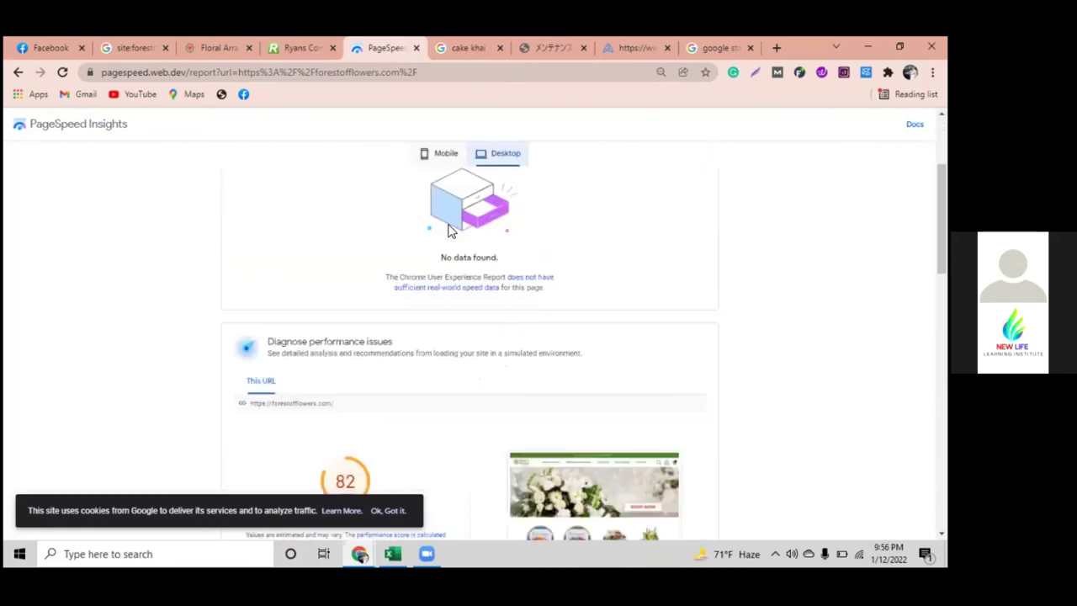
{"action": "scroll", "coordinate": [450, 232], "scroll_direction": "up", "scroll_amount": 1}
{"action": "scroll", "coordinate": [450, 231], "scroll_direction": "down", "scroll_amount": 1}
{"action": "scroll", "coordinate": [450, 231], "scroll_direction": "up", "scroll_amount": 4}
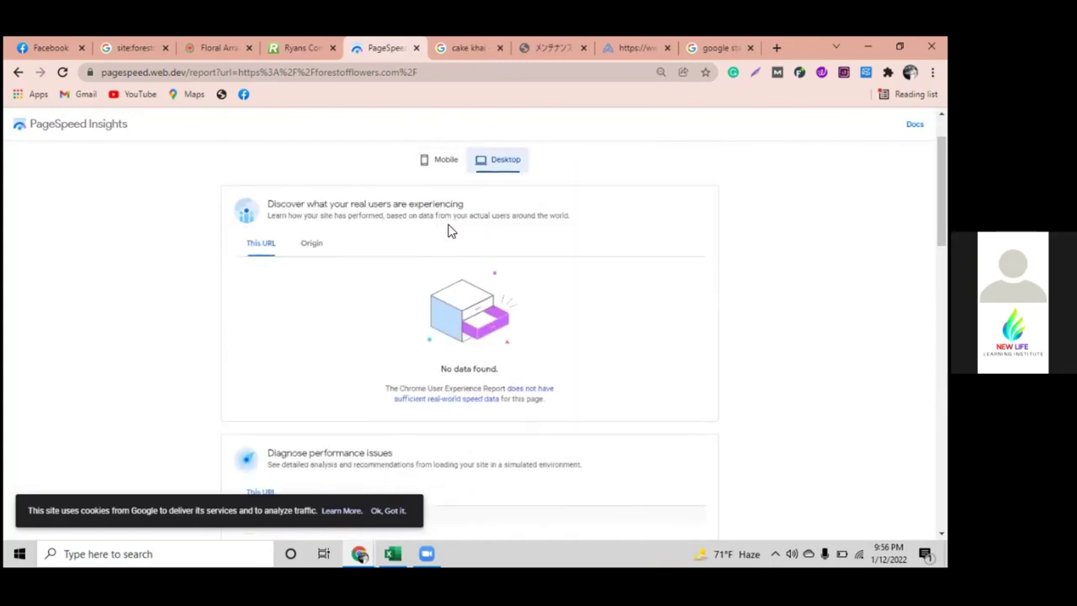
{"action": "scroll", "coordinate": [450, 231], "scroll_direction": "down", "scroll_amount": 5}
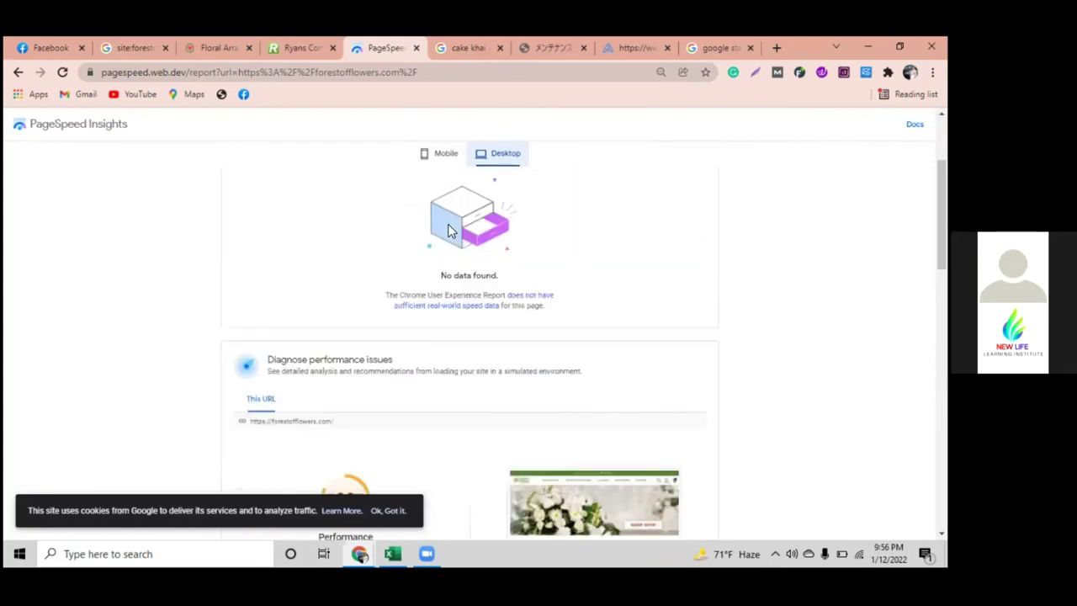
Compare the mobile performance score with the desktop one and examine the desktop metrics and diagnostics.
{"action": "left_click", "coordinate": [445, 160]}
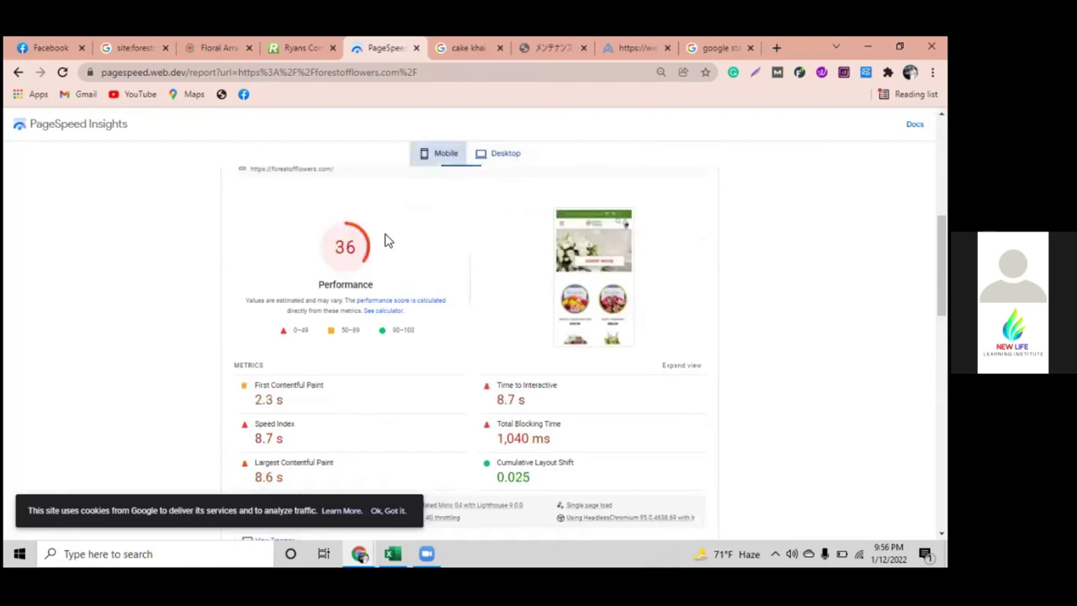
{"action": "left_click", "coordinate": [513, 154]}
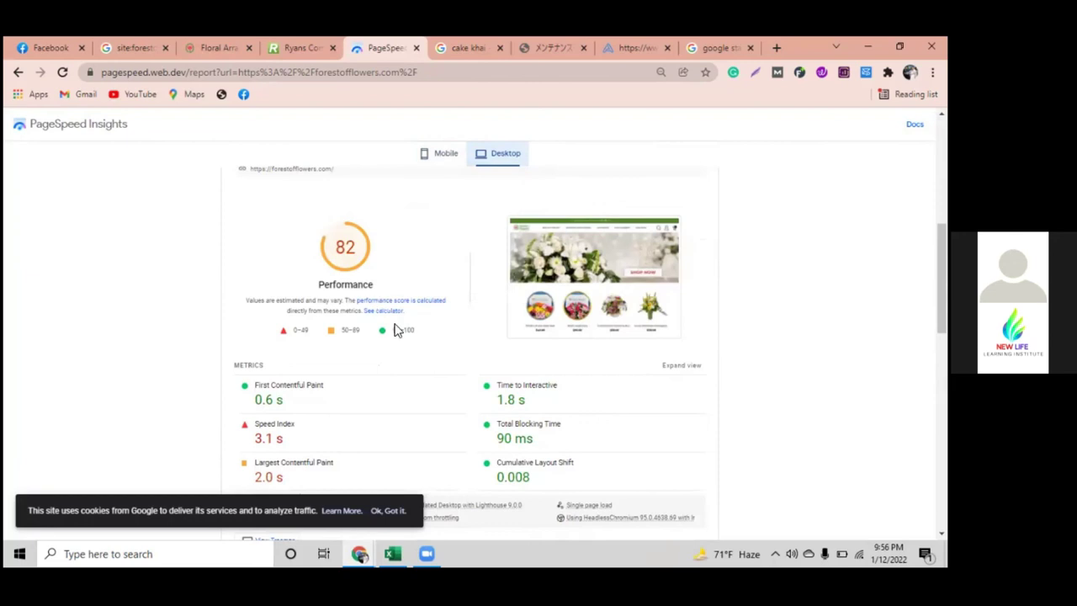
{"action": "scroll", "coordinate": [396, 330], "scroll_direction": "down", "scroll_amount": 2}
{"action": "scroll", "coordinate": [395, 329], "scroll_direction": "up", "scroll_amount": 3}
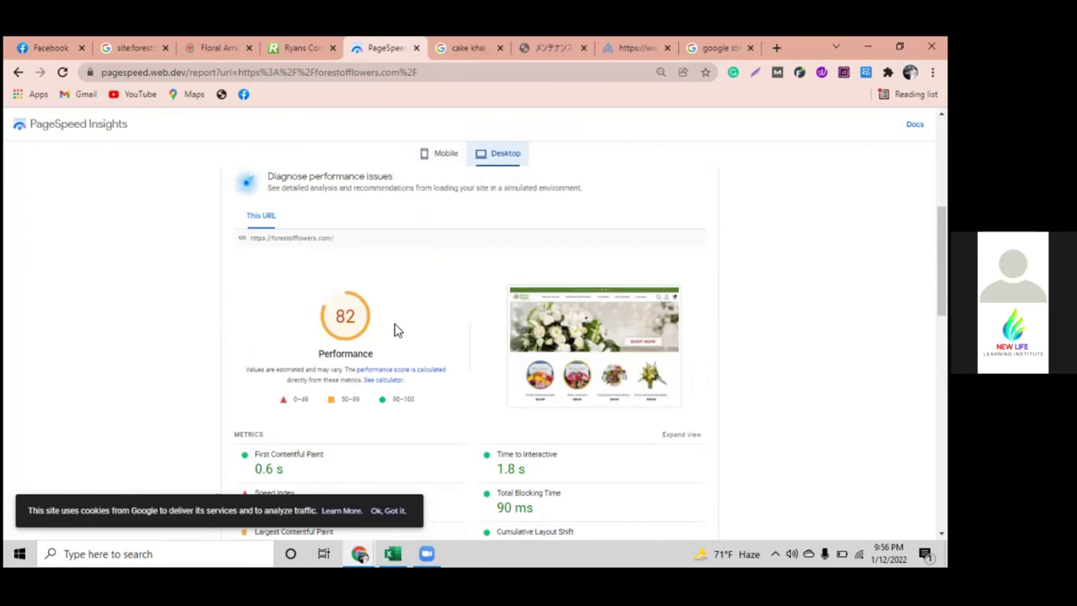
{"action": "scroll", "coordinate": [395, 330], "scroll_direction": "down", "scroll_amount": 3}
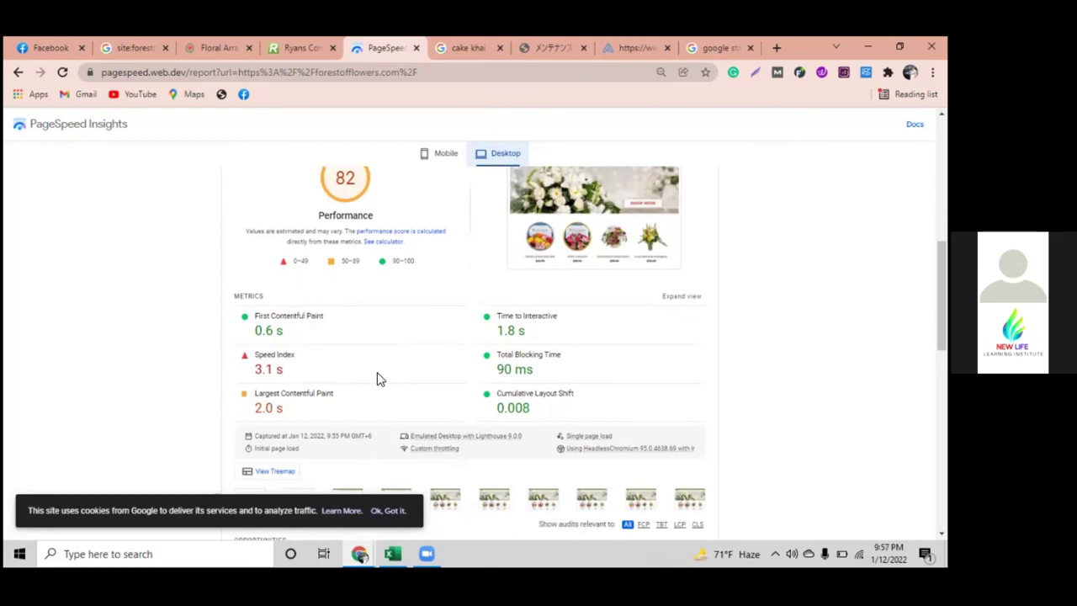
{"action": "scroll", "coordinate": [313, 404], "scroll_direction": "down", "scroll_amount": 3}
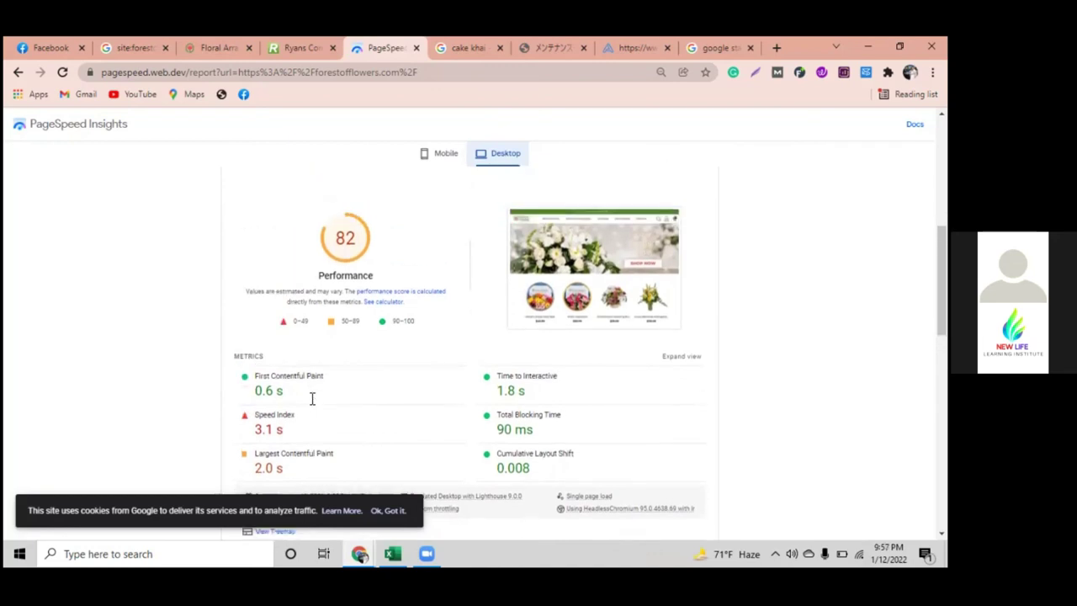
{"action": "scroll", "coordinate": [317, 400], "scroll_direction": "down", "scroll_amount": 1}
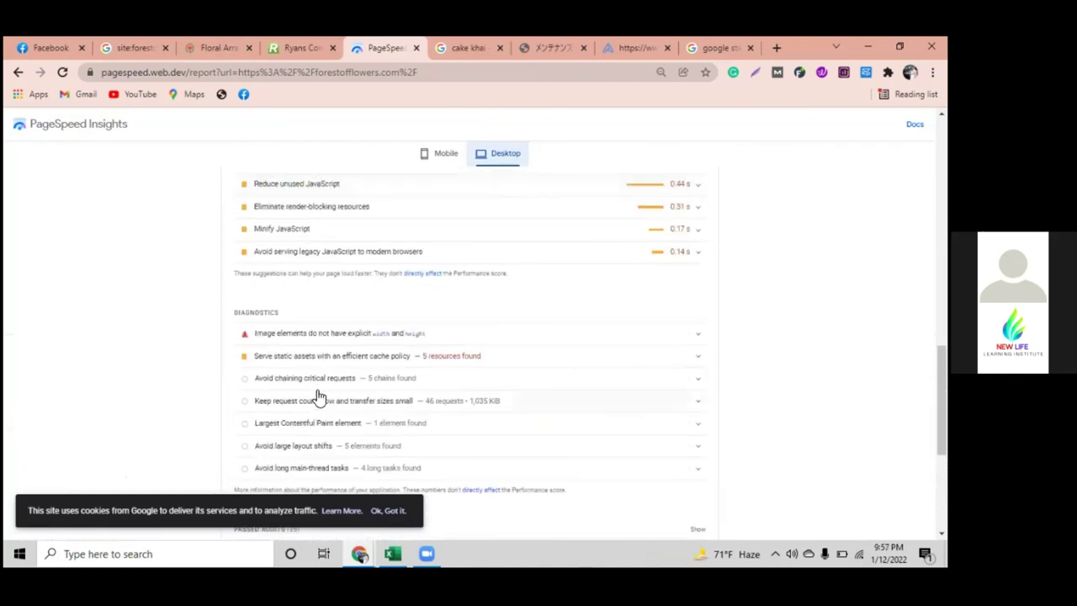
{"action": "scroll", "coordinate": [318, 396], "scroll_direction": "up", "scroll_amount": 15}
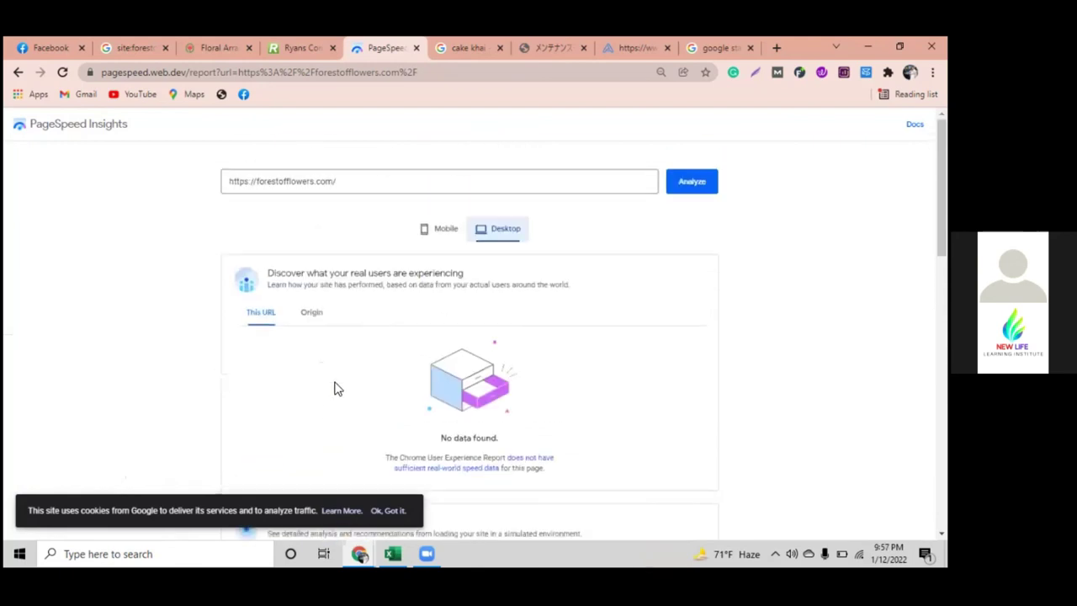
Show the mobile report for forestofflowers.com and examine its performance score, score ranges and metrics.
{"action": "left_click", "coordinate": [447, 225]}
{"action": "scroll", "coordinate": [343, 356], "scroll_direction": "down", "scroll_amount": 4}
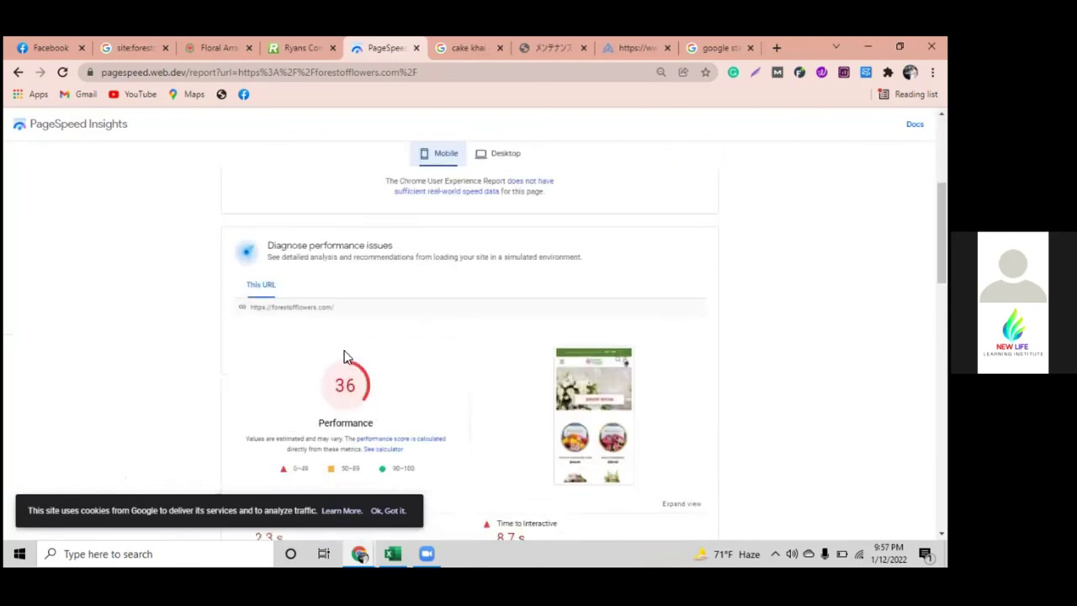
{"action": "scroll", "coordinate": [343, 356], "scroll_direction": "down", "scroll_amount": 1}
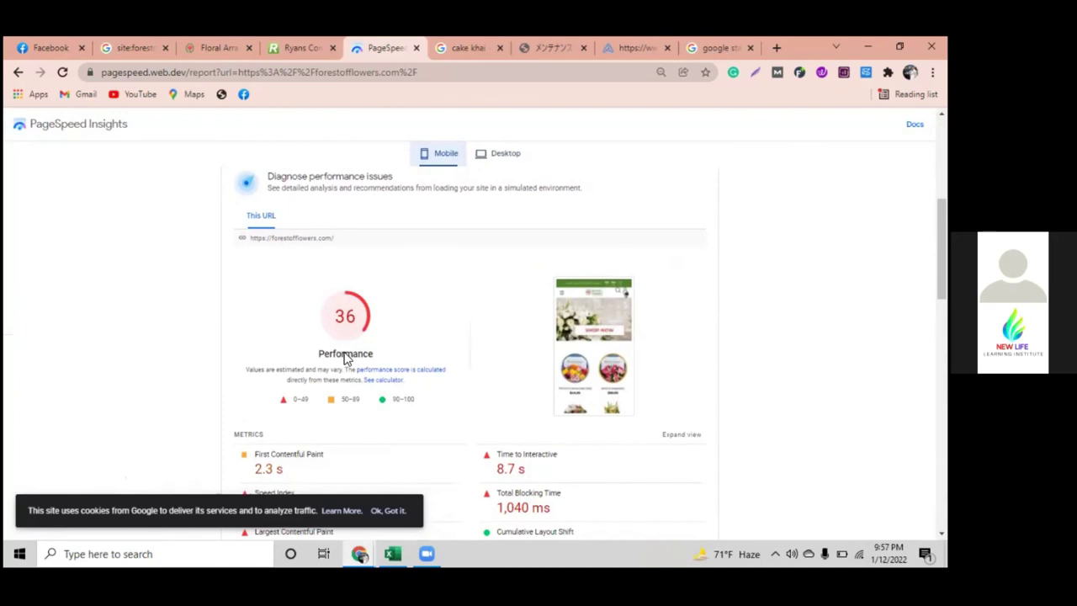
{"action": "scroll", "coordinate": [346, 360], "scroll_direction": "down", "scroll_amount": 2}
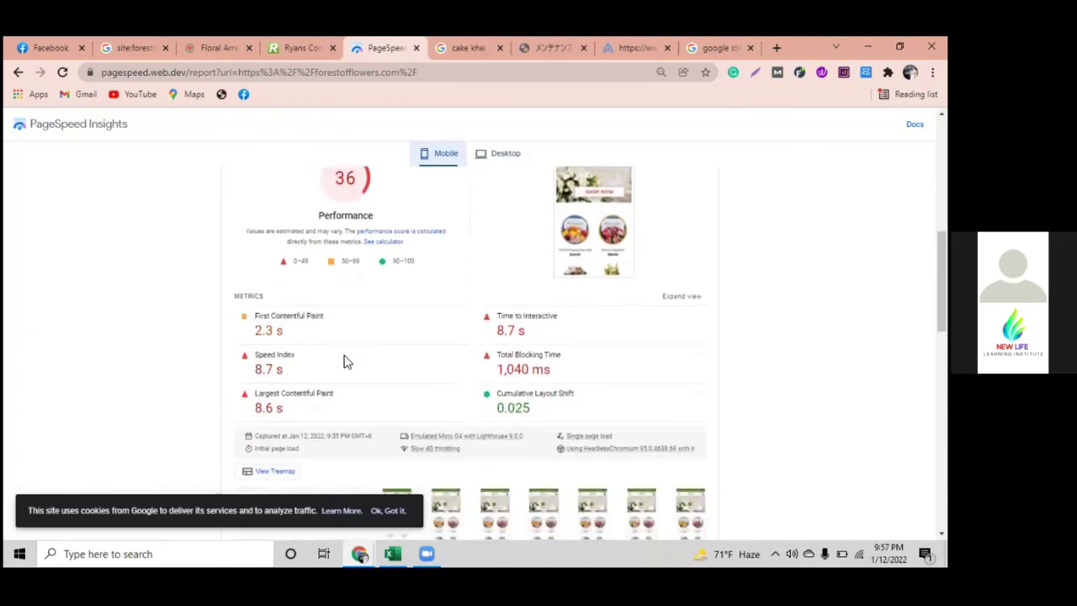
{"action": "scroll", "coordinate": [343, 362], "scroll_direction": "up", "scroll_amount": 1}
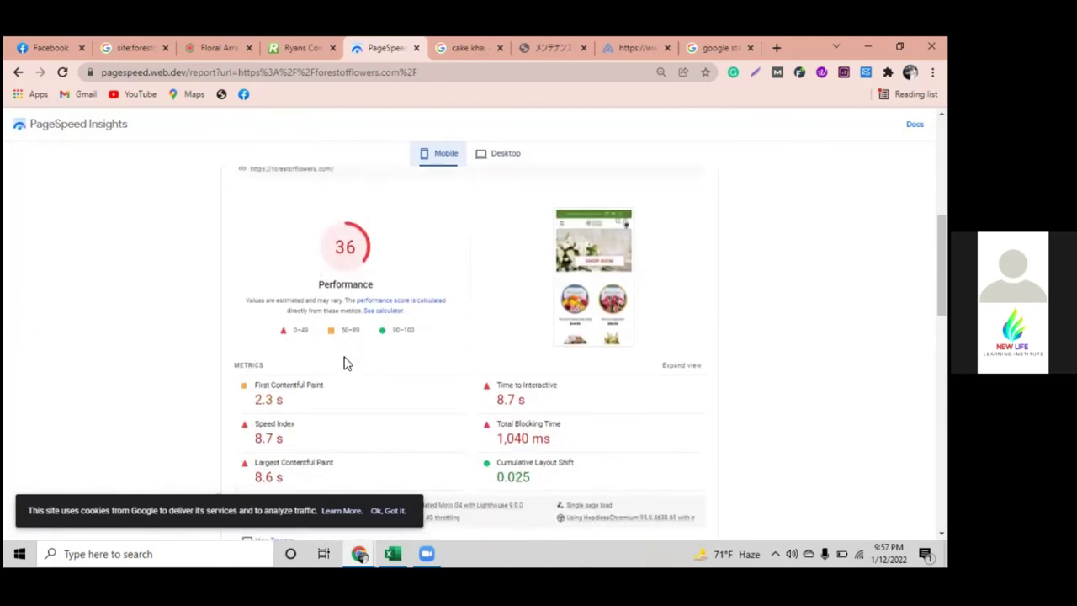
{"action": "scroll", "coordinate": [389, 405], "scroll_direction": "down", "scroll_amount": 1}
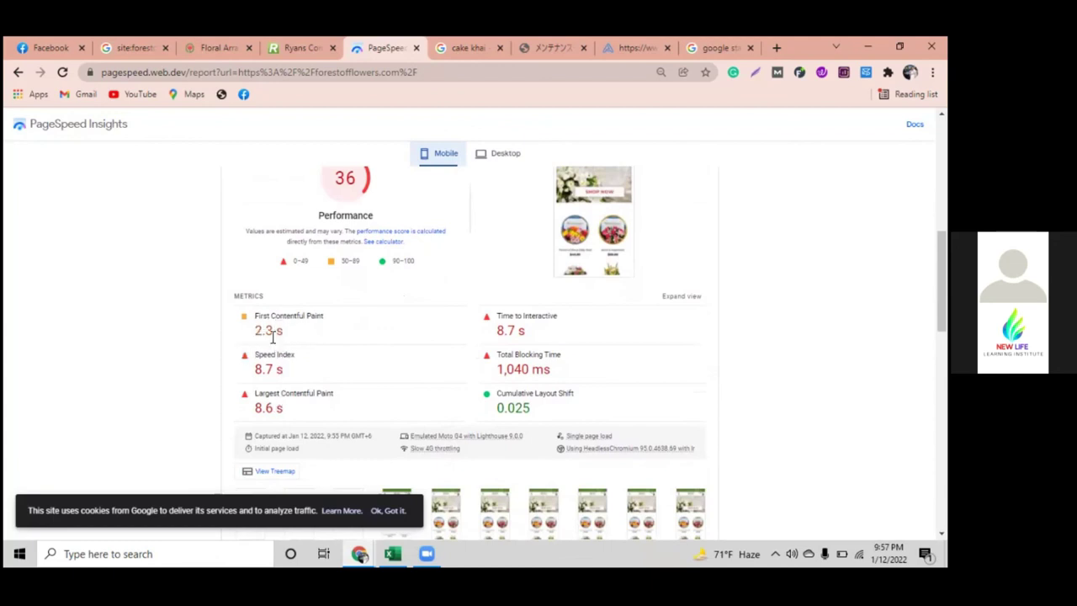
{"action": "scroll", "coordinate": [388, 450], "scroll_direction": "down", "scroll_amount": 2}
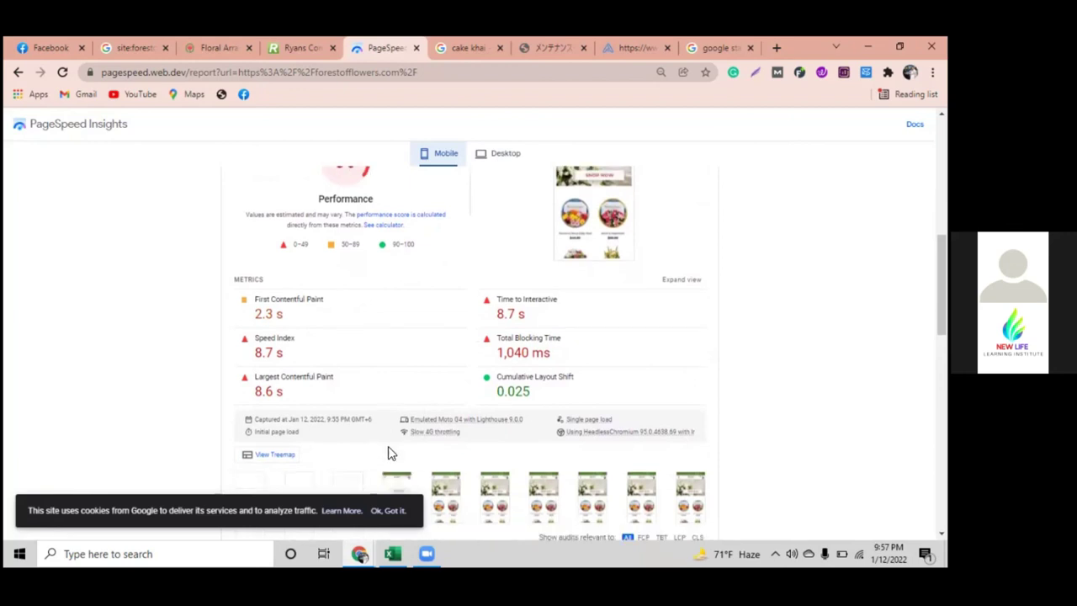
{"action": "scroll", "coordinate": [396, 445], "scroll_direction": "up", "scroll_amount": 3}
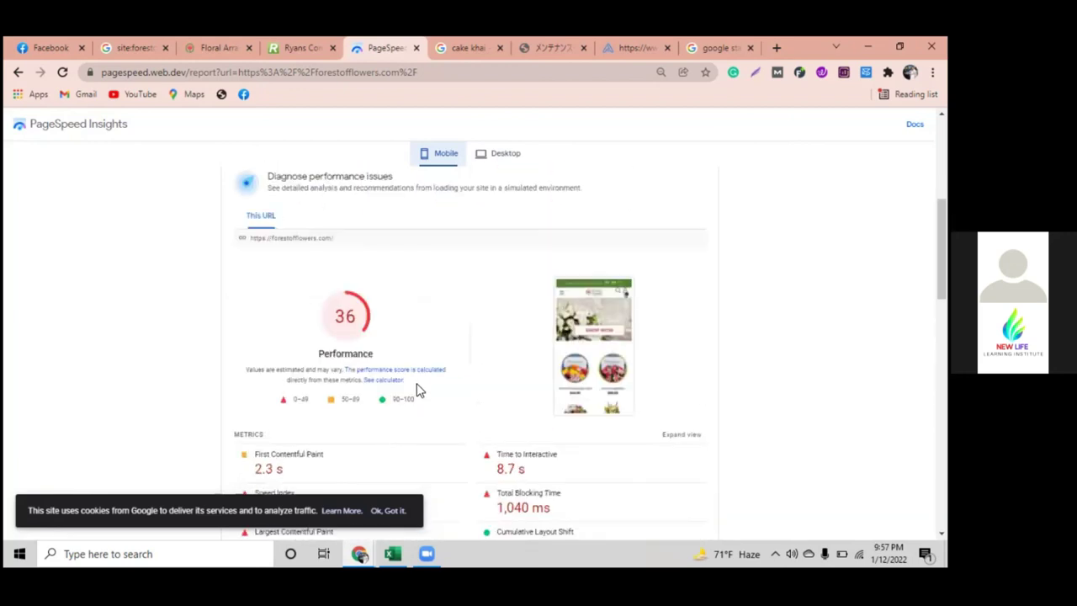
{"action": "scroll", "coordinate": [423, 357], "scroll_direction": "down", "scroll_amount": 1}
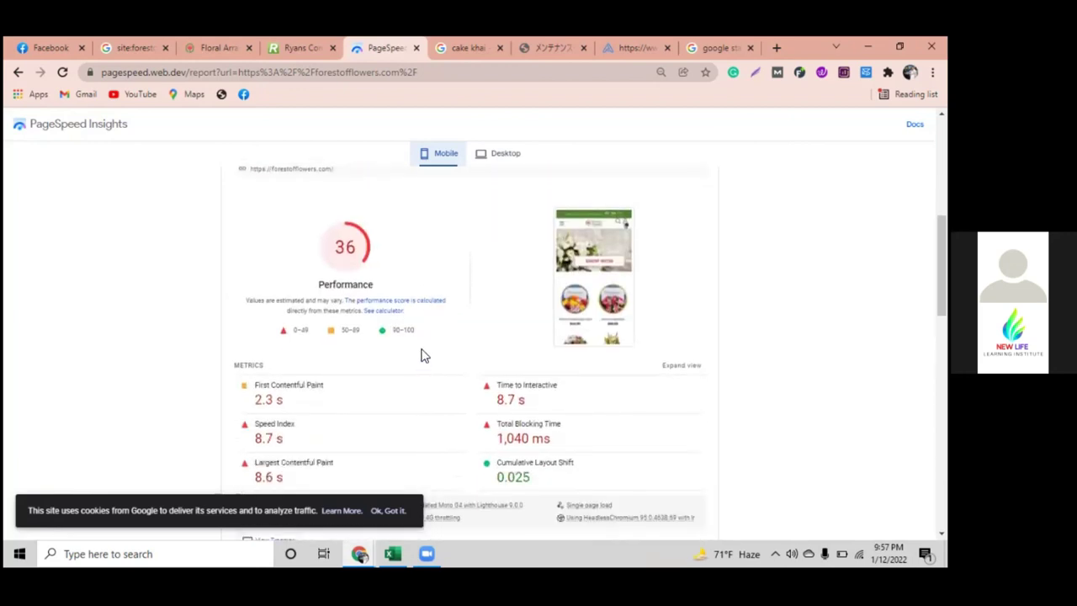
Recheck the desktop performance score, and return to the mobile report's performance score.
{"action": "left_click", "coordinate": [503, 153]}
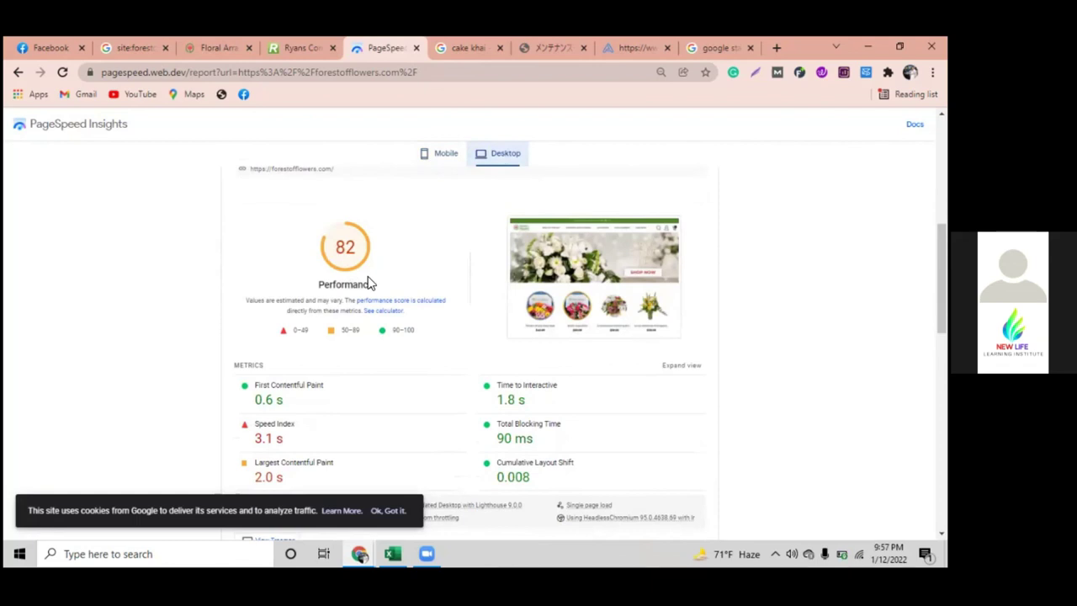
{"action": "scroll", "coordinate": [374, 282], "scroll_direction": "up", "scroll_amount": 4}
{"action": "left_click", "coordinate": [447, 167]}
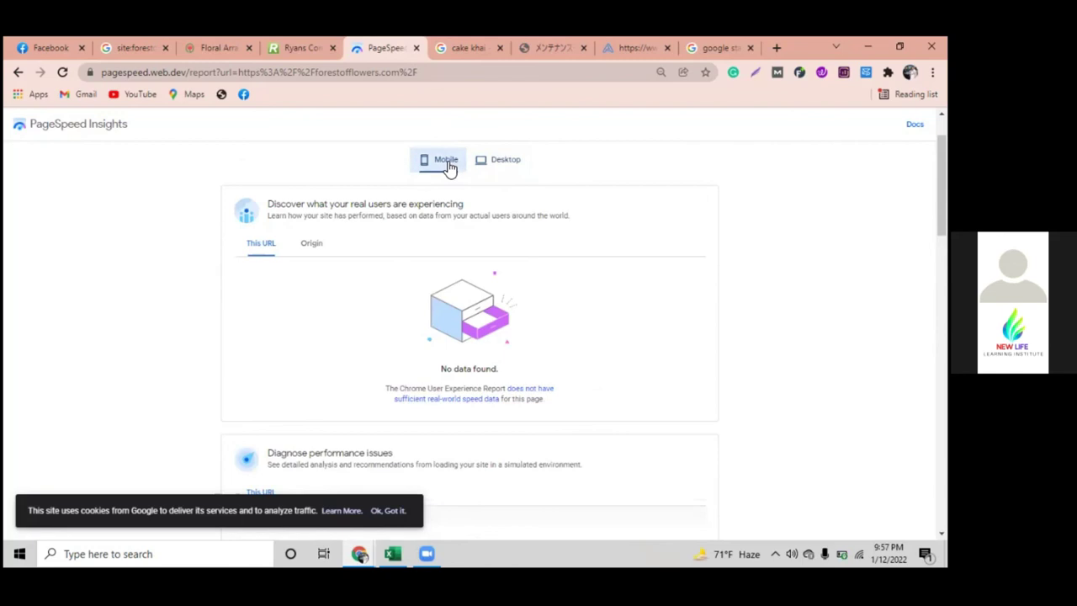
{"action": "scroll", "coordinate": [443, 225], "scroll_direction": "down", "scroll_amount": 4}
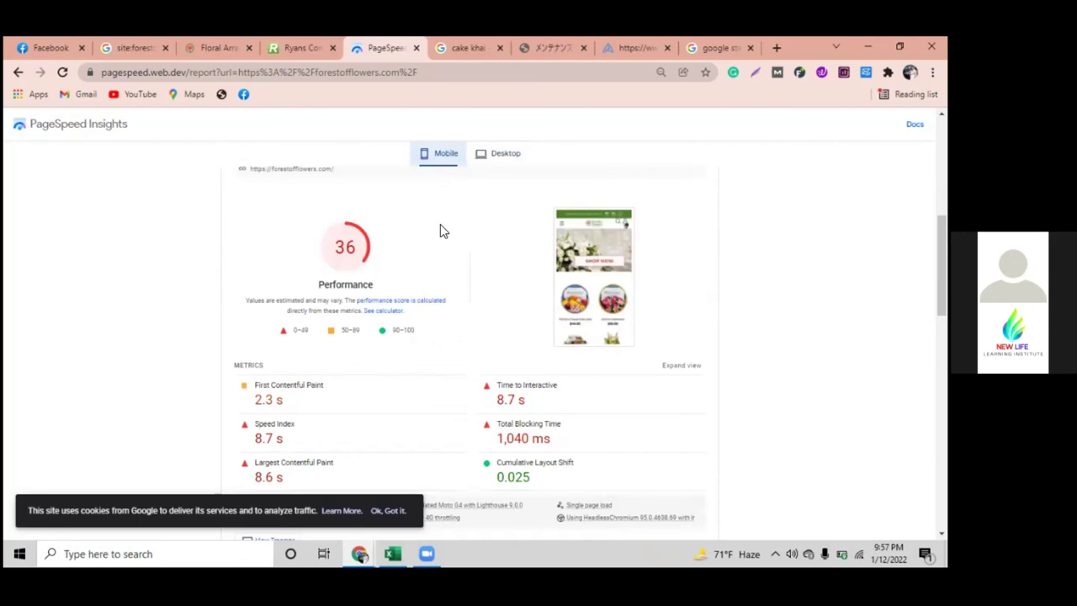
Switch to the Excel checklist and enter 82 as the desktop score inside the parentheses in cell D48.
{"action": "left_click", "coordinate": [395, 551]}
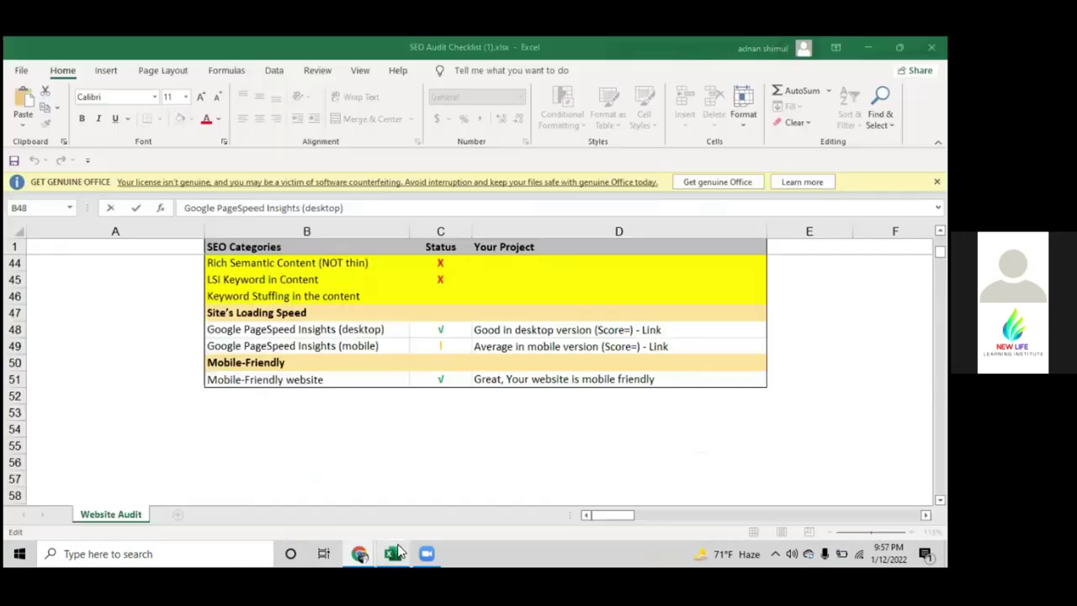
{"action": "scroll", "coordinate": [464, 416], "scroll_direction": "up", "scroll_amount": 1}
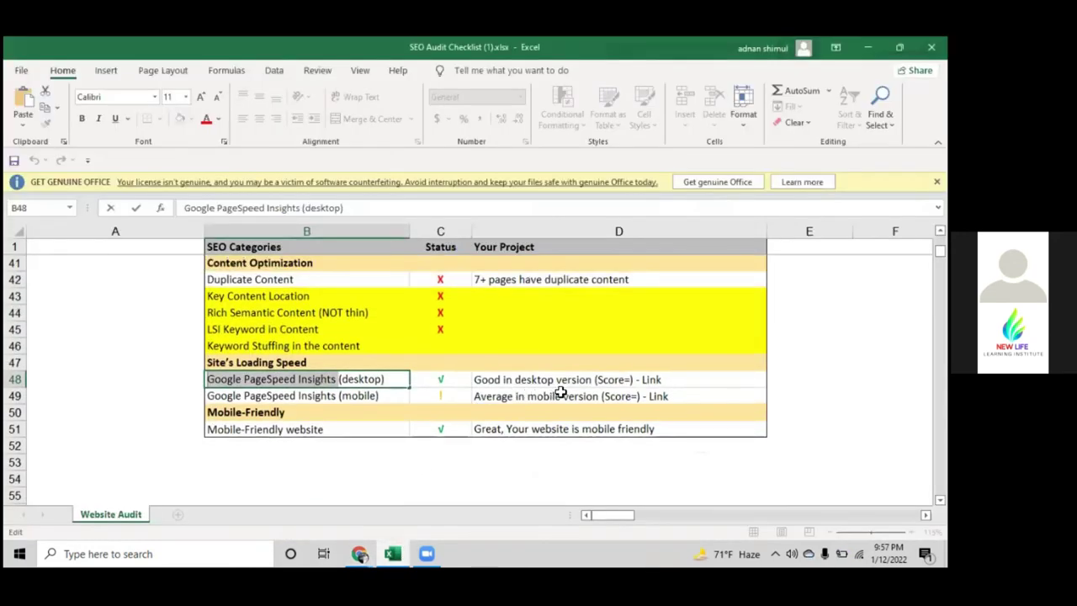
{"action": "double_click", "coordinate": [630, 379]}
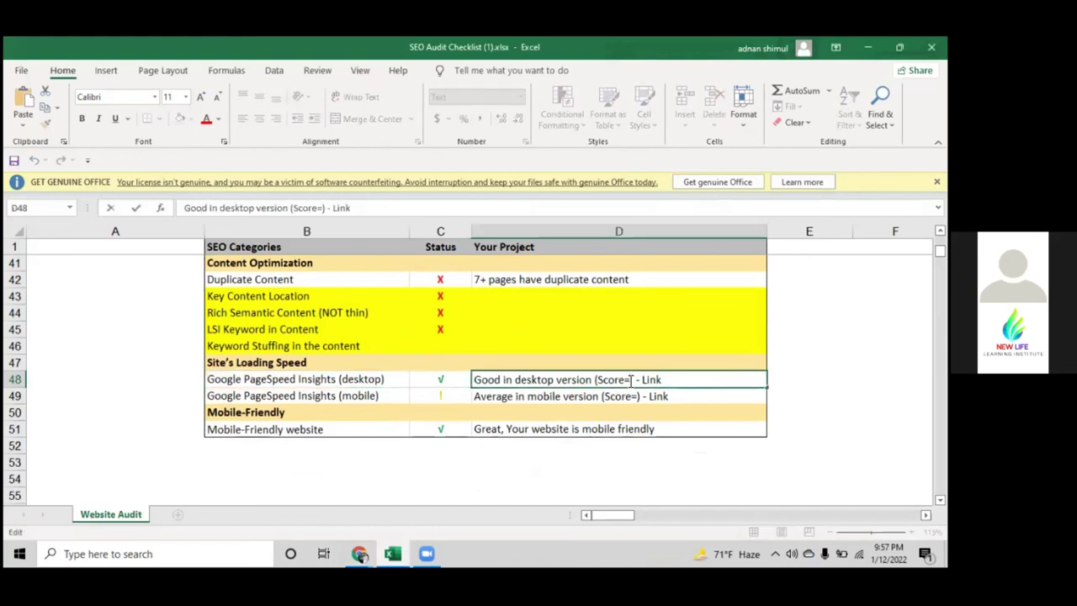
{"action": "type", "text": "82"}
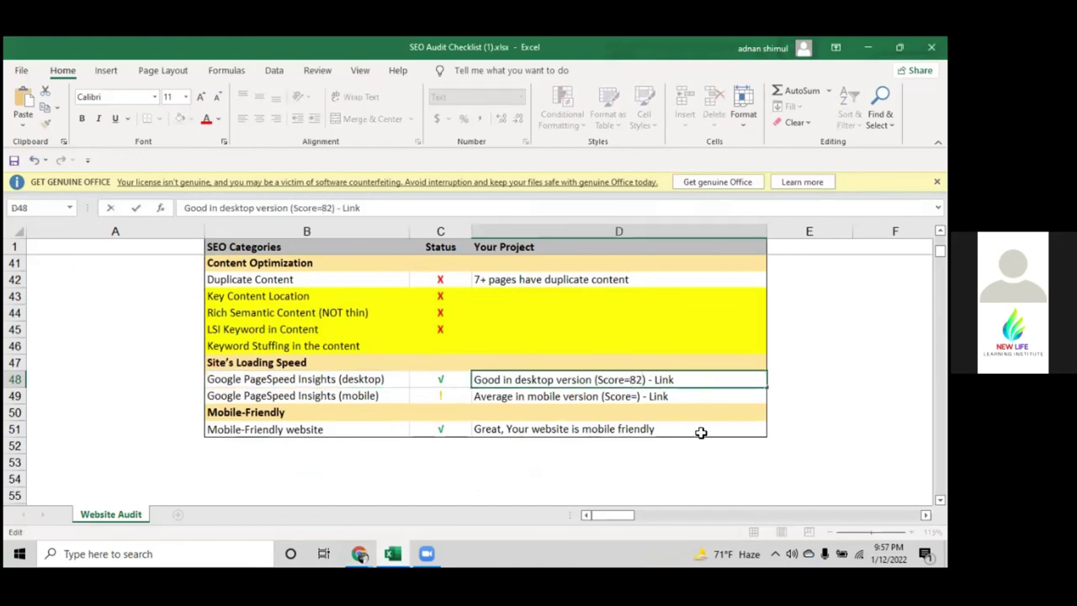
{"action": "left_click", "coordinate": [703, 451]}
Remove the trailing "- Link" text from the desktop score note in cell D48.
{"action": "double_click", "coordinate": [693, 379]}
{"action": "key", "text": "BackSpace"}
{"action": "key", "text": "BackSpace"}
{"action": "key", "text": "BackSpace"}
{"action": "key", "text": "BackSpace"}
{"action": "key", "text": "BackSpace"}
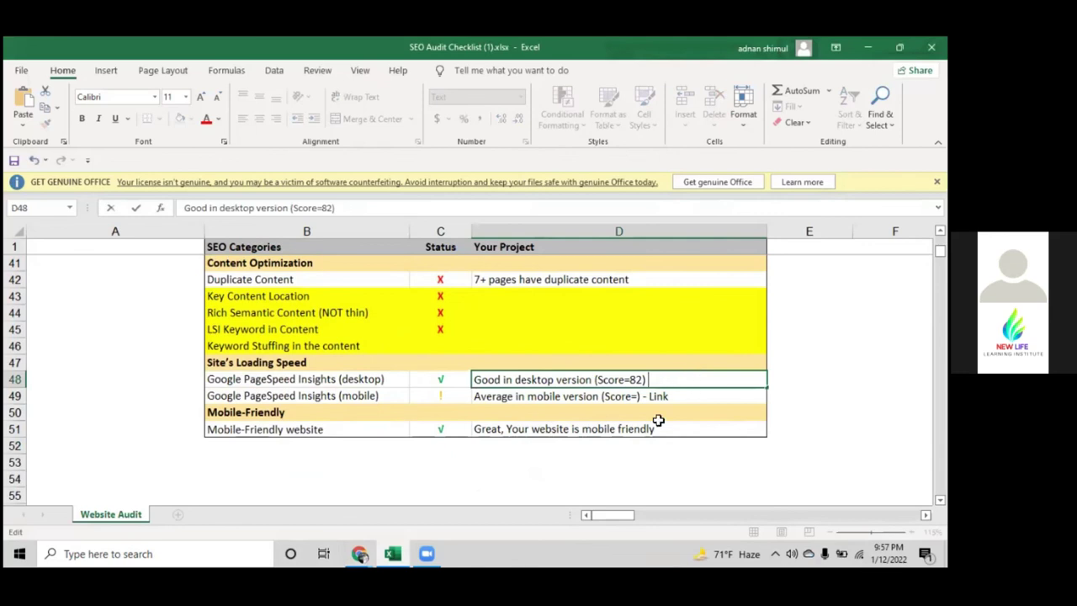
{"action": "left_click", "coordinate": [794, 396]}
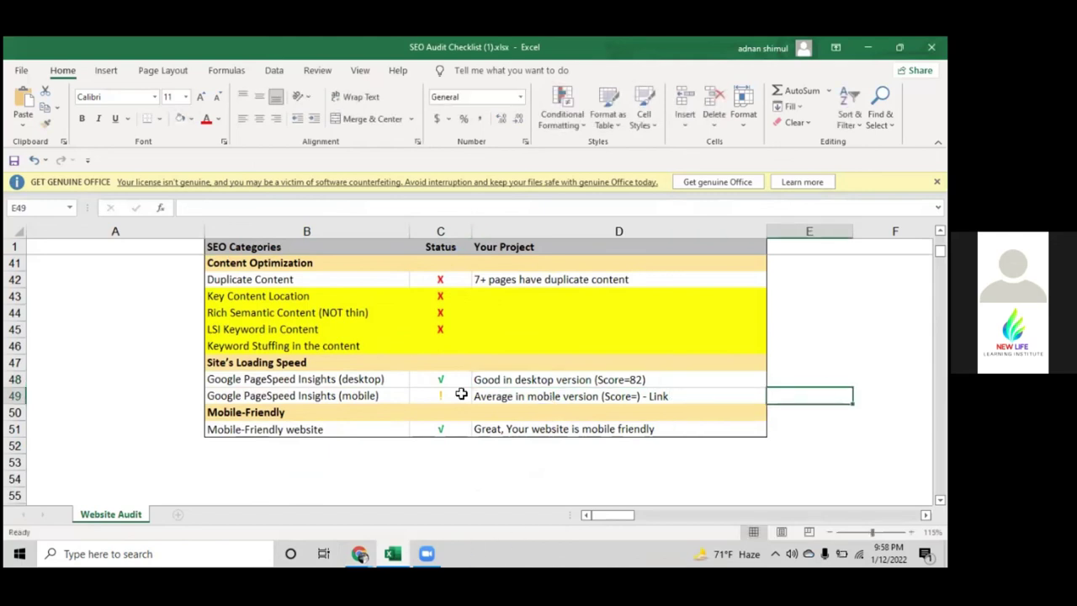
Enter 36 as the mobile score inside the parentheses of the PageSpeed Insights mobile note in cell D49.
{"action": "left_click", "coordinate": [358, 395]}
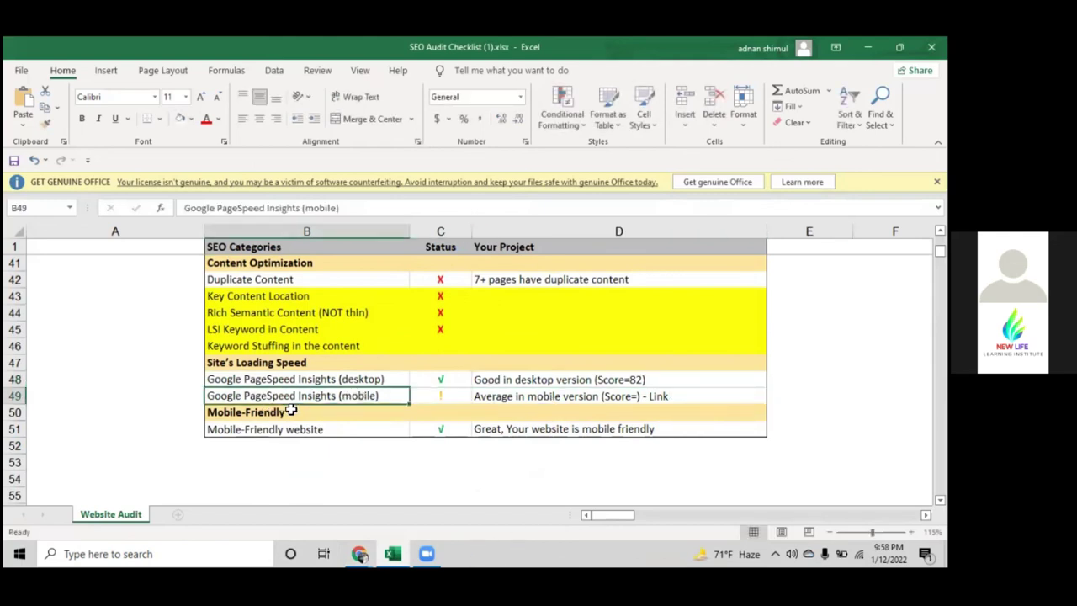
{"action": "double_click", "coordinate": [637, 396]}
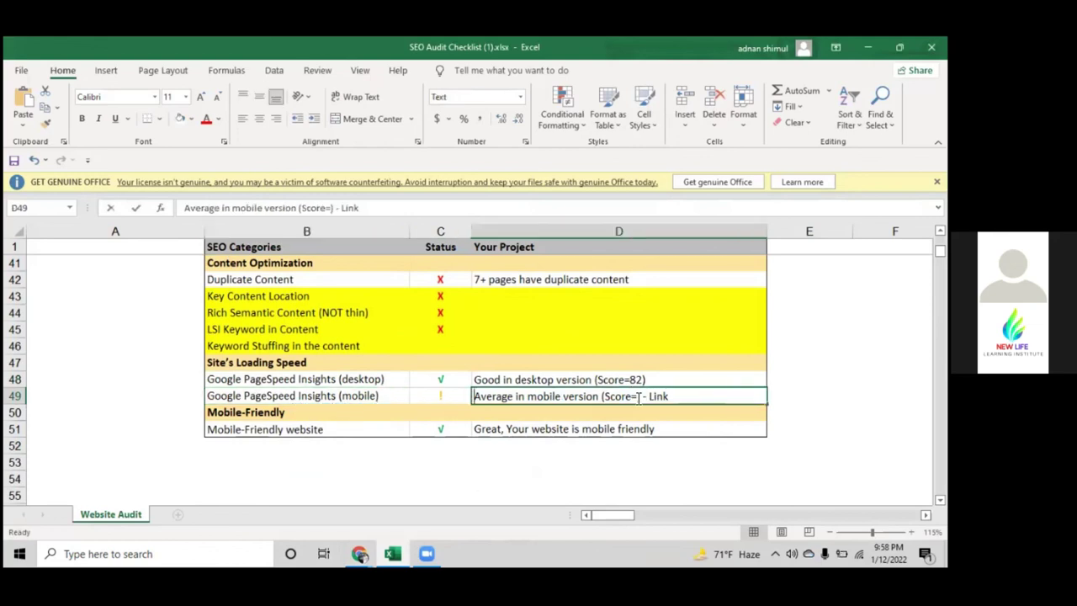
{"action": "type", "text": "3)"}
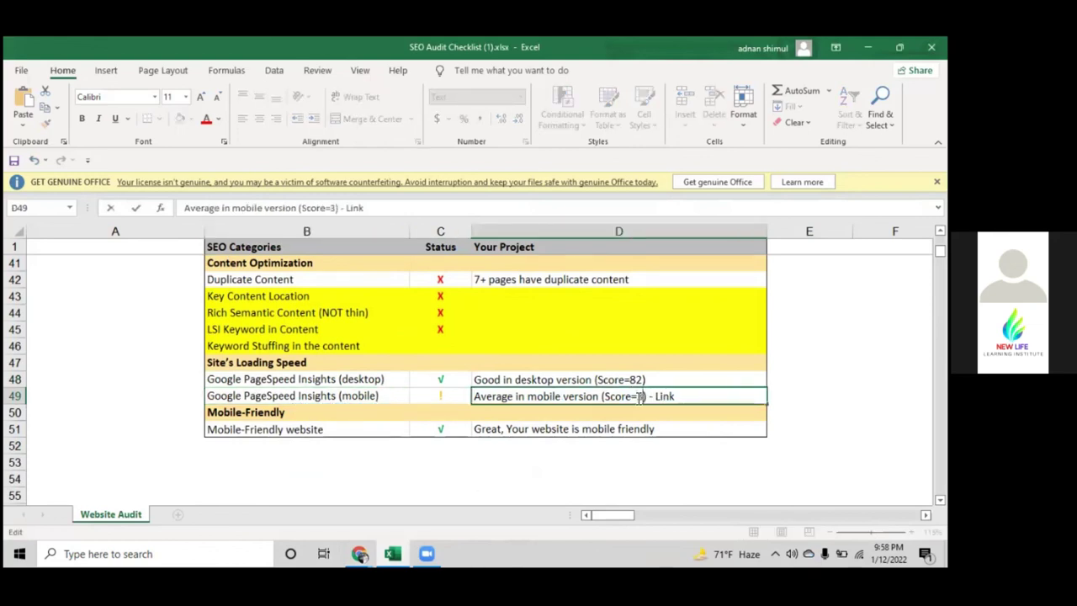
{"action": "type", "text": "6"}
Replace the word "Average" with "bad" at the start of the mobile score note in cell D49.
{"action": "left_click_drag", "start_coordinate": [515, 397], "coordinate": [446, 395]}
{"action": "key", "text": "BackSpace"}
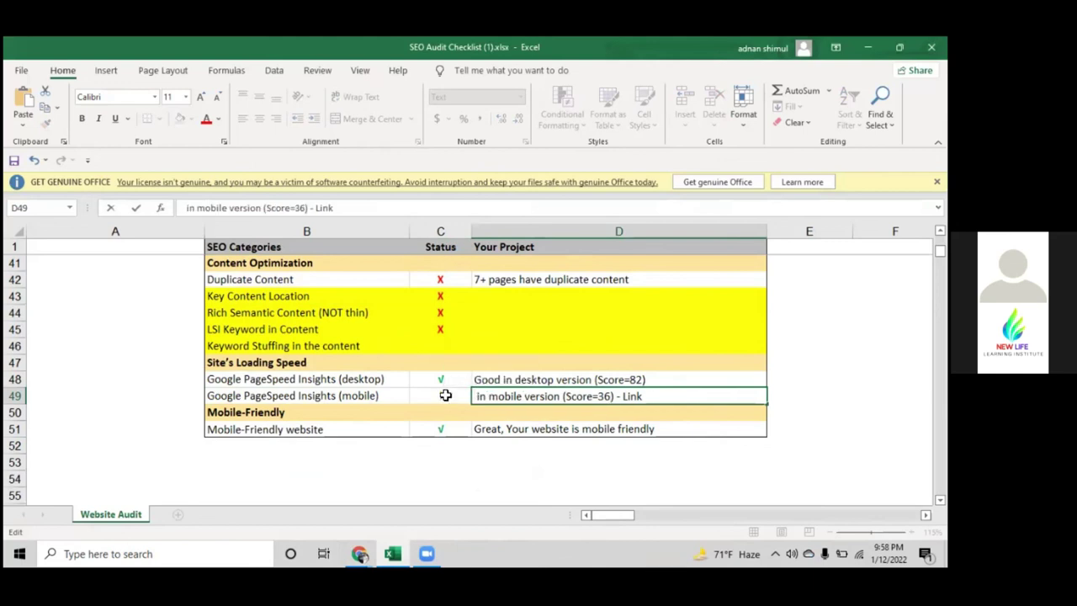
{"action": "type", "text": "bad"}
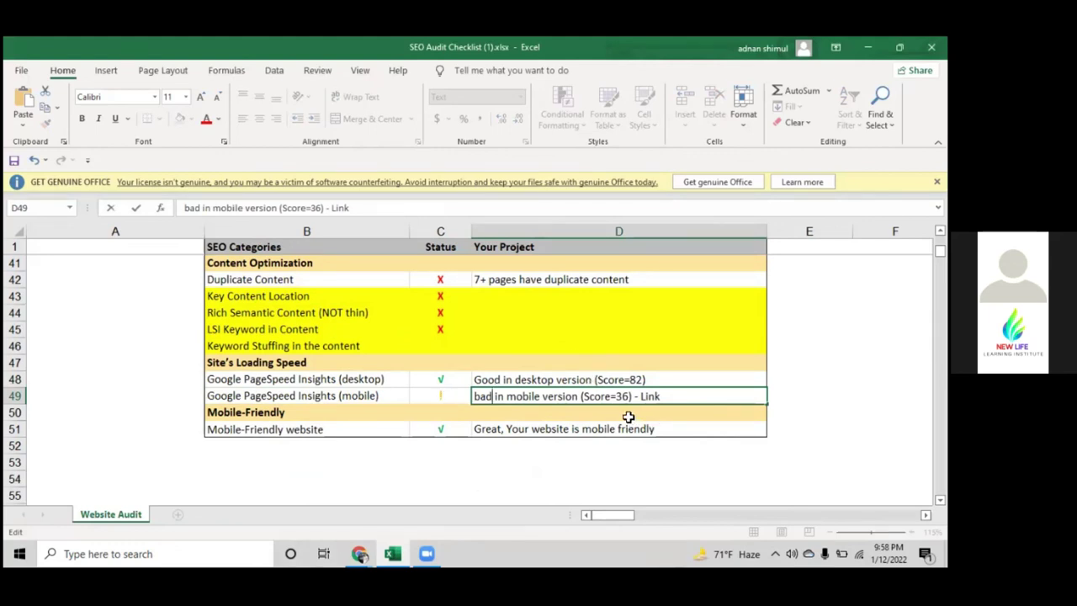
{"action": "scroll", "coordinate": [539, 422], "scroll_direction": "down", "scroll_amount": 2}
{"action": "scroll", "coordinate": [529, 420], "scroll_direction": "up", "scroll_amount": 1}
{"action": "scroll", "coordinate": [524, 416], "scroll_direction": "down", "scroll_amount": 1}
{"action": "left_click", "coordinate": [524, 416]}
{"action": "scroll", "coordinate": [521, 414], "scroll_direction": "up", "scroll_amount": 2}
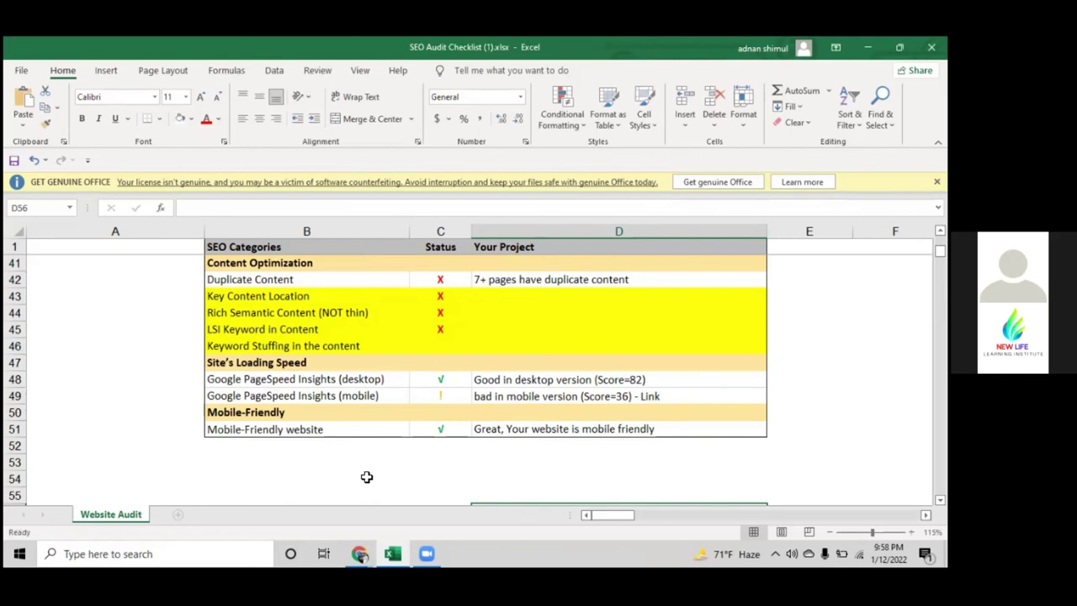
Switch to the Chrome window with PageSpeed Insights and open a new tab beside the Ryans page.
{"action": "mouse_move", "coordinate": [367, 551]}
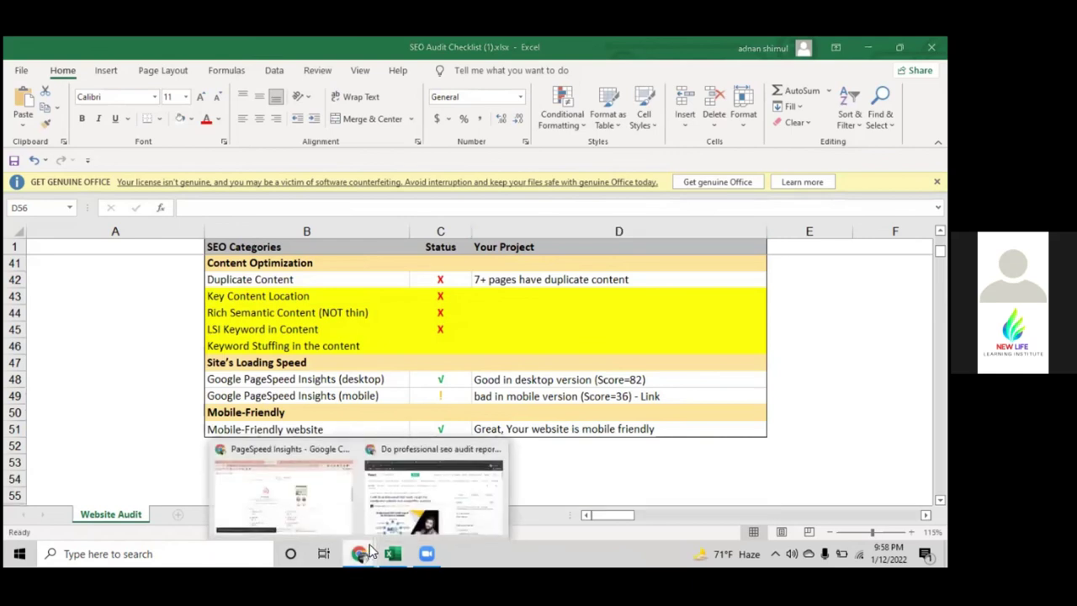
{"action": "left_click", "coordinate": [316, 506]}
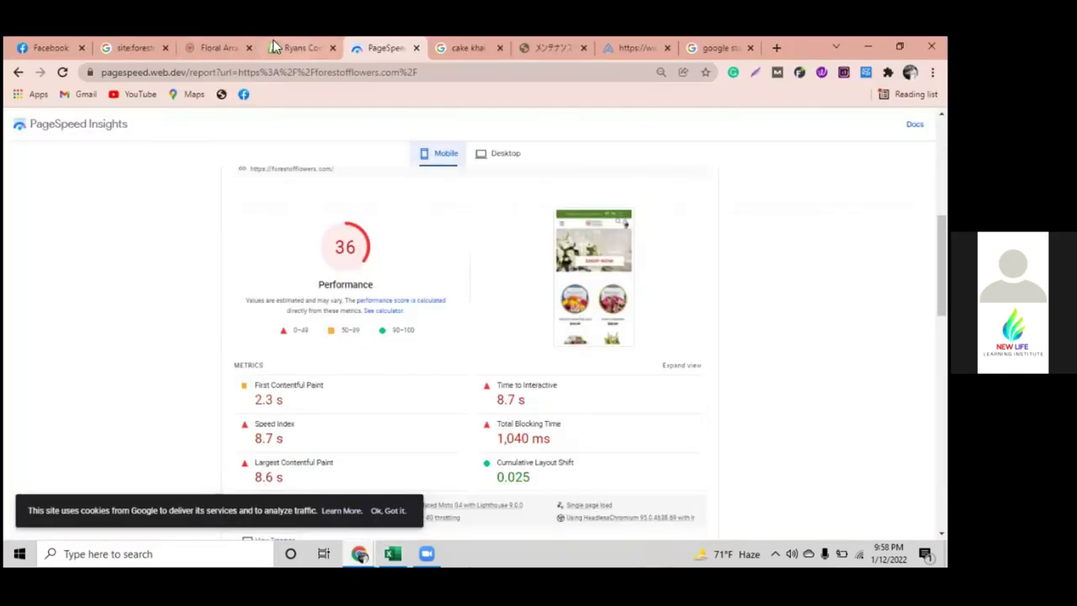
{"action": "right_click", "coordinate": [303, 47]}
{"action": "left_click", "coordinate": [339, 58]}
{"action": "left_click", "coordinate": [400, 328]}
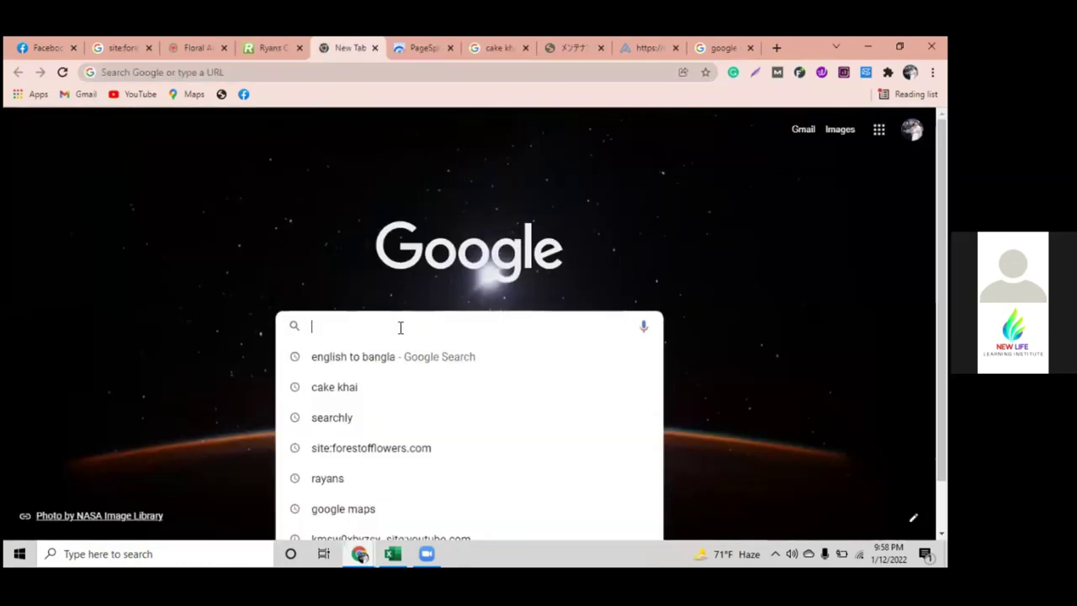
Search Google for "mobile friendly test".
{"action": "type", "text": "mobule"}
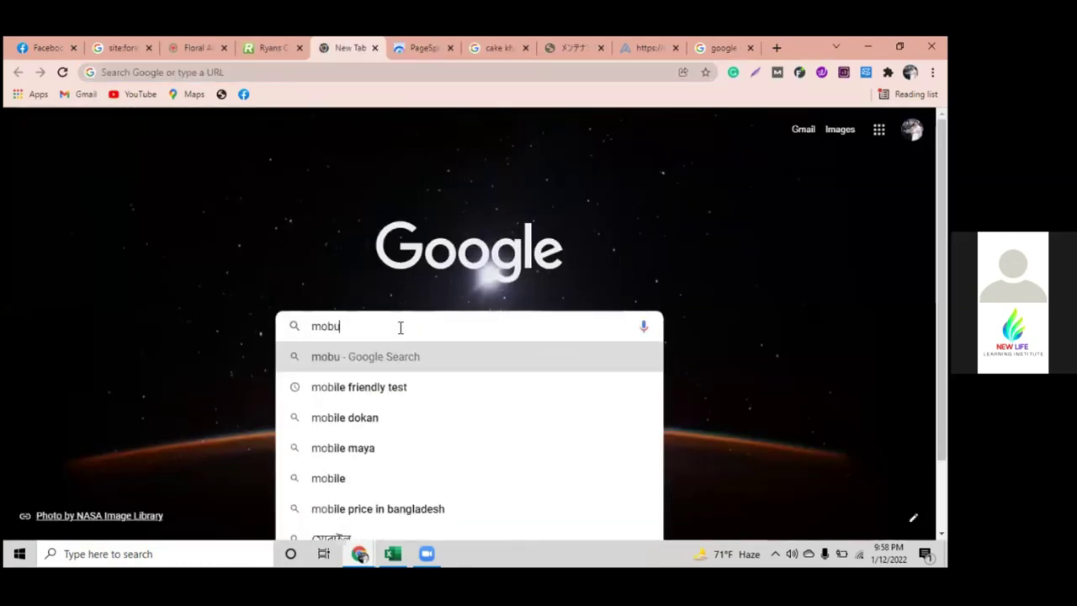
{"action": "key", "text": "BackSpace"}
{"action": "key", "text": "BackSpace"}
{"action": "type", "text": "ile"}
{"action": "key", "text": "BackSpace"}
{"action": "key", "text": "BackSpace"}
{"action": "key", "text": "BackSpace"}
{"action": "key", "text": "BackSpace"}
{"action": "type", "text": "ile "}
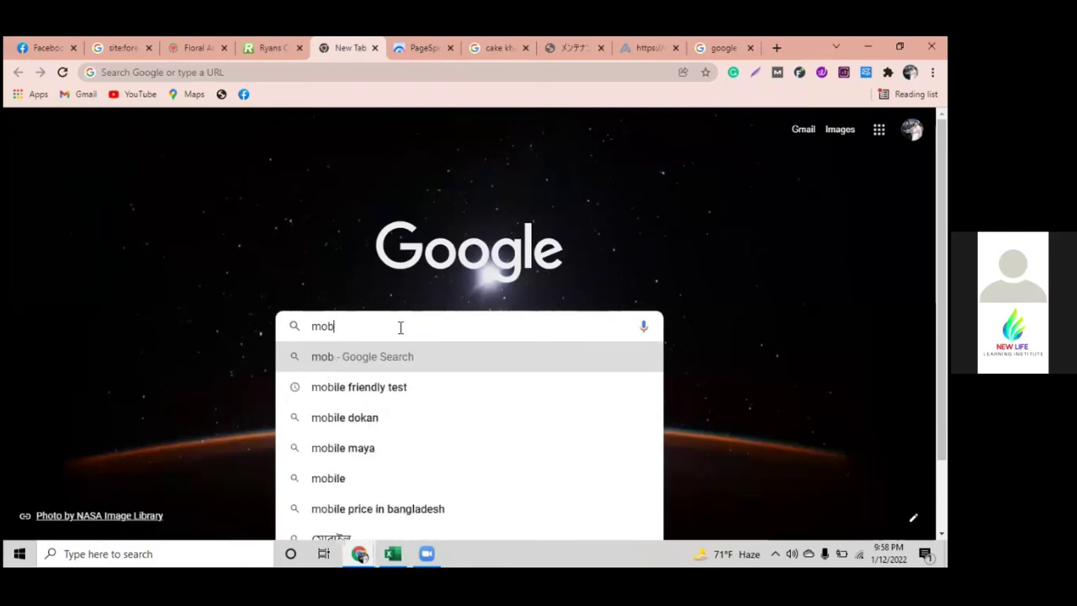
{"action": "type", "text": "frien"}
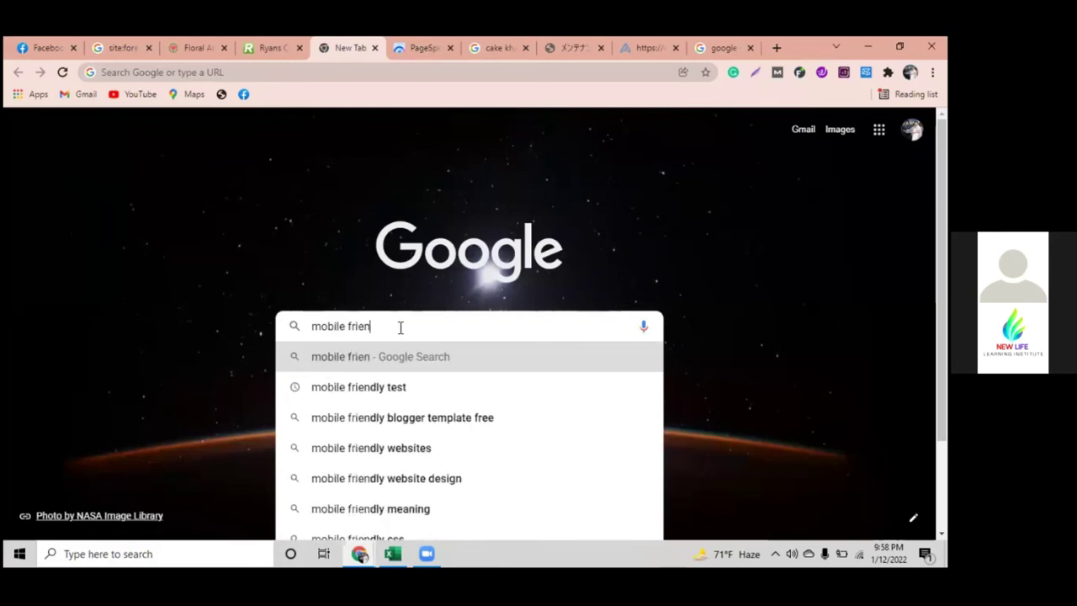
{"action": "left_click", "coordinate": [401, 386]}
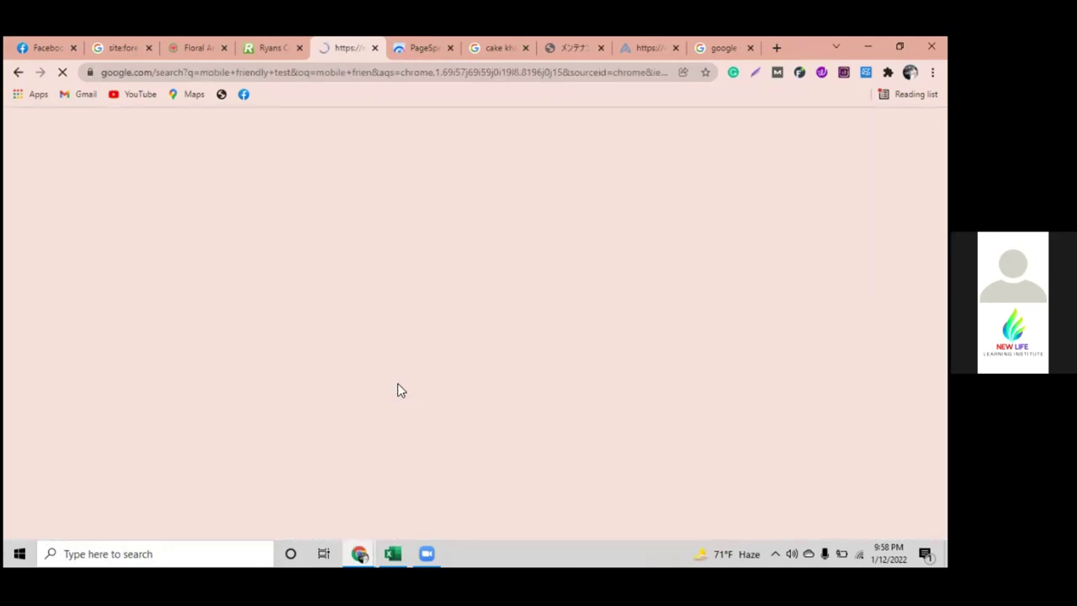
{"action": "scroll", "coordinate": [399, 391], "scroll_direction": "down", "scroll_amount": 2}
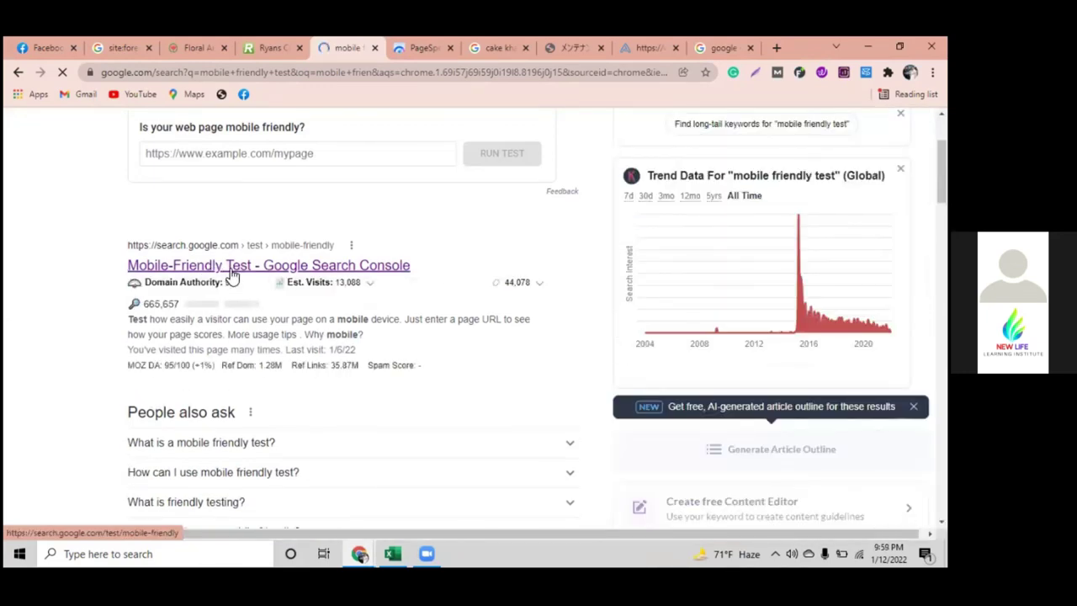
{"action": "left_click", "coordinate": [232, 274]}
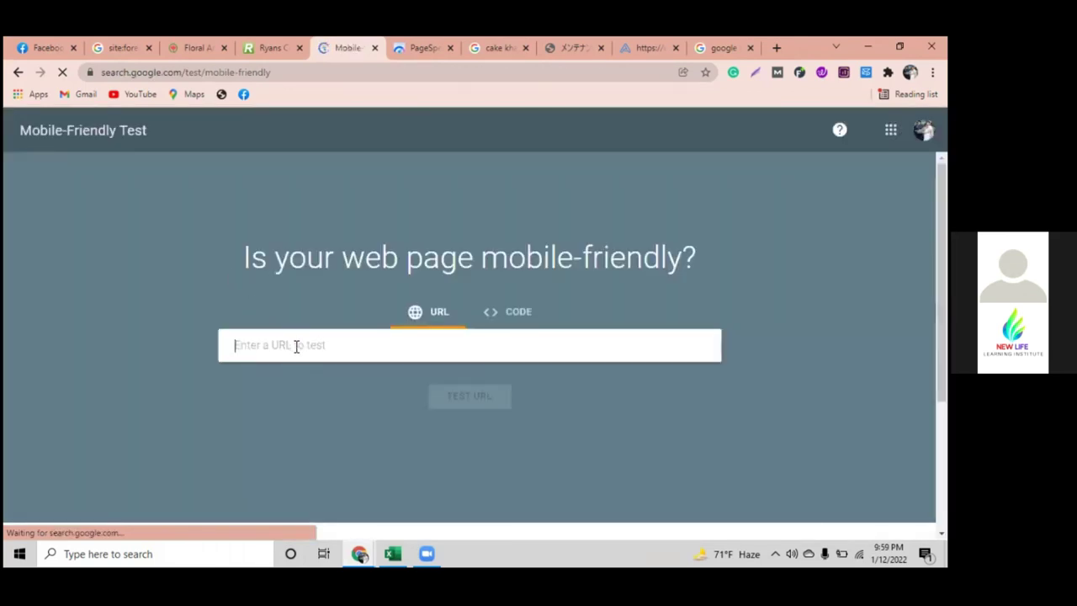
{"action": "type", "text": "https://forestofflowers.com/"}
{"action": "left_click", "coordinate": [198, 47]}
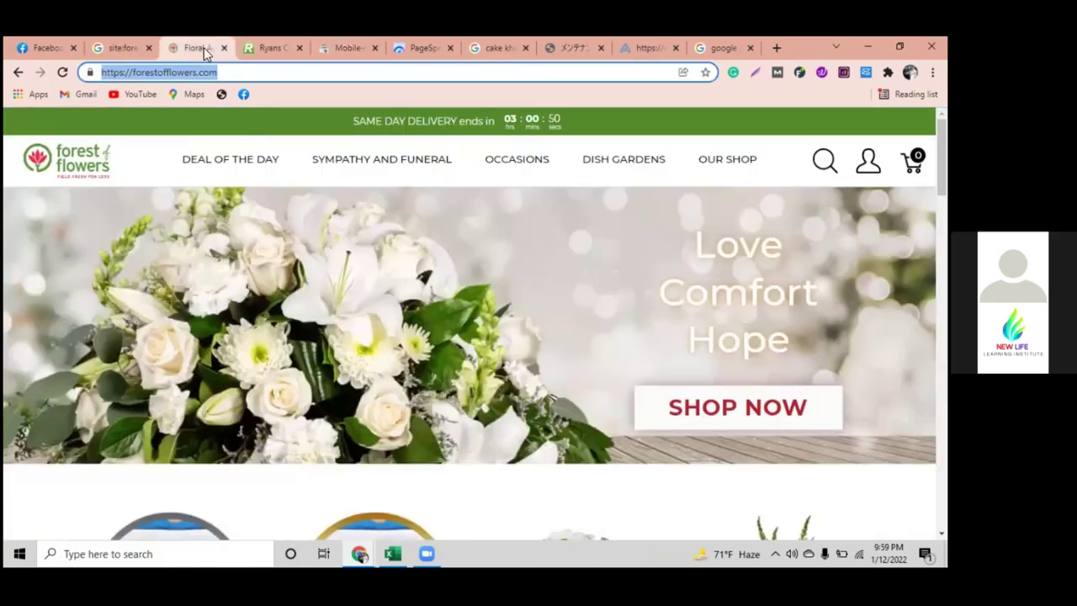
{"action": "left_click", "coordinate": [245, 74]}
{"action": "left_click", "coordinate": [259, 47]}
{"action": "left_click", "coordinate": [345, 47]}
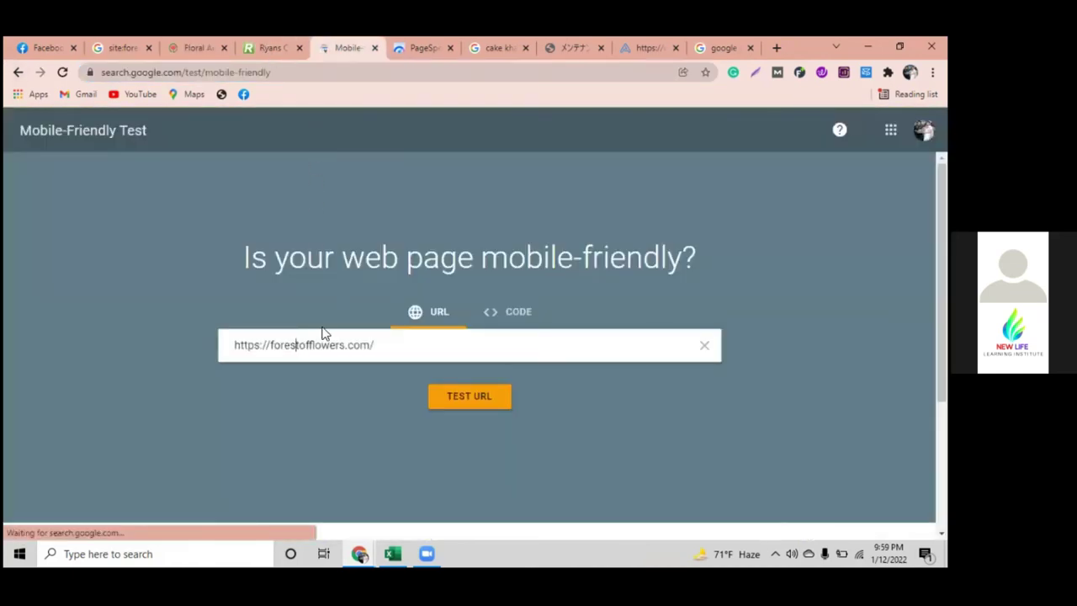
{"action": "left_click", "coordinate": [400, 344]}
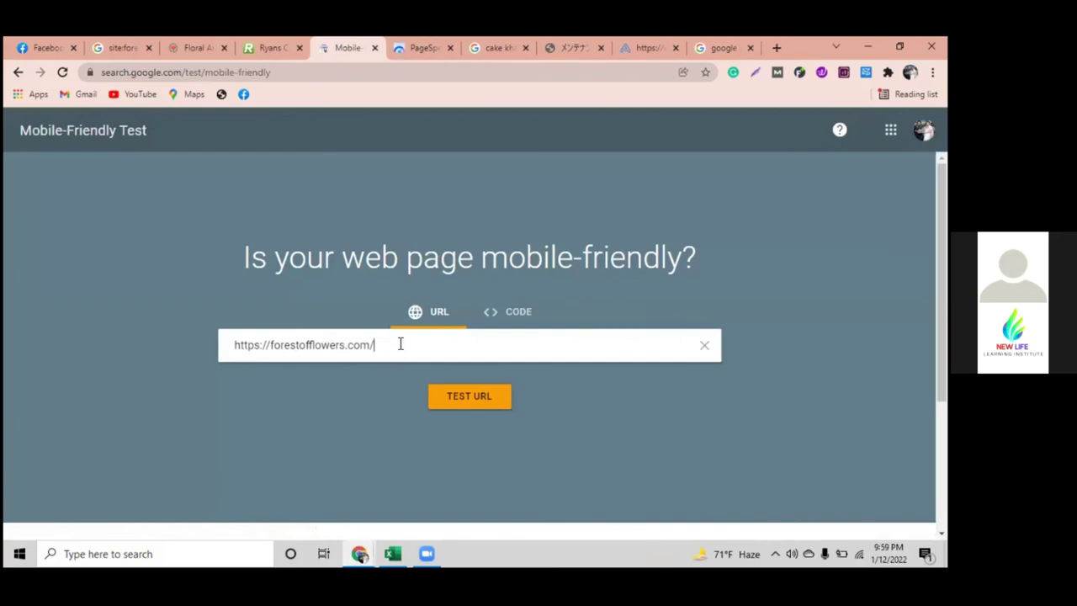
{"action": "left_click", "coordinate": [475, 398]}
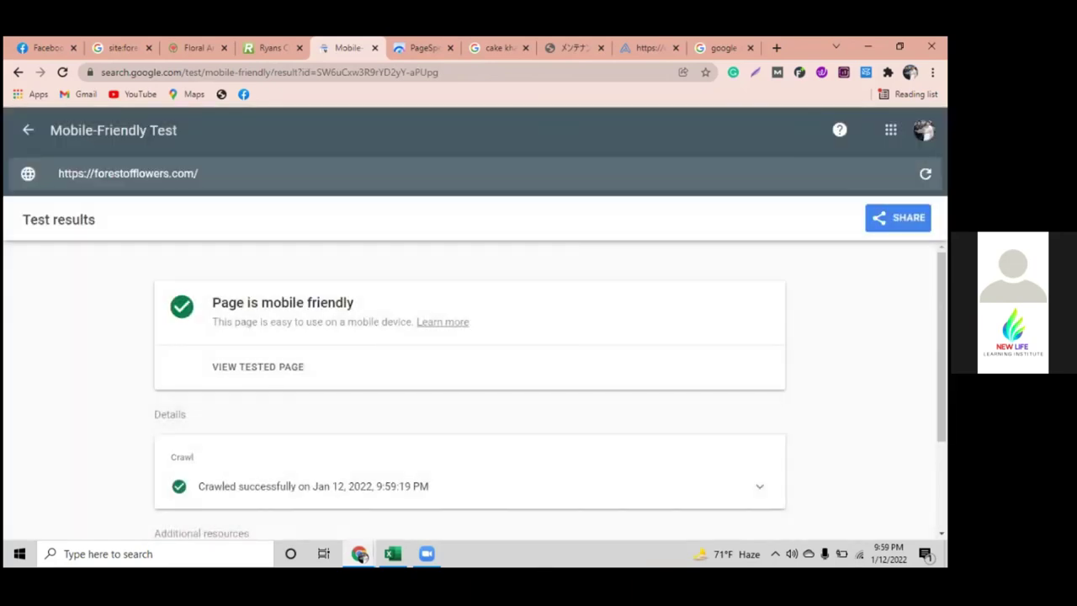
Examine the tested page's HTML and mobile screenshot, and highlight the test verdict.
{"action": "left_click", "coordinate": [806, 313]}
{"action": "left_click", "coordinate": [716, 294]}
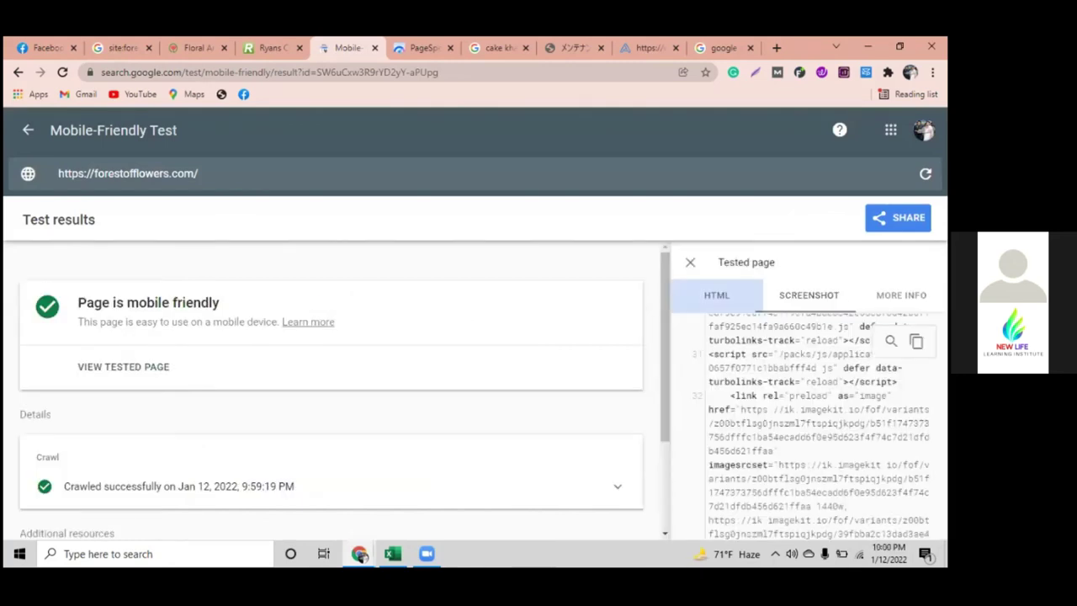
{"action": "left_click", "coordinate": [808, 295]}
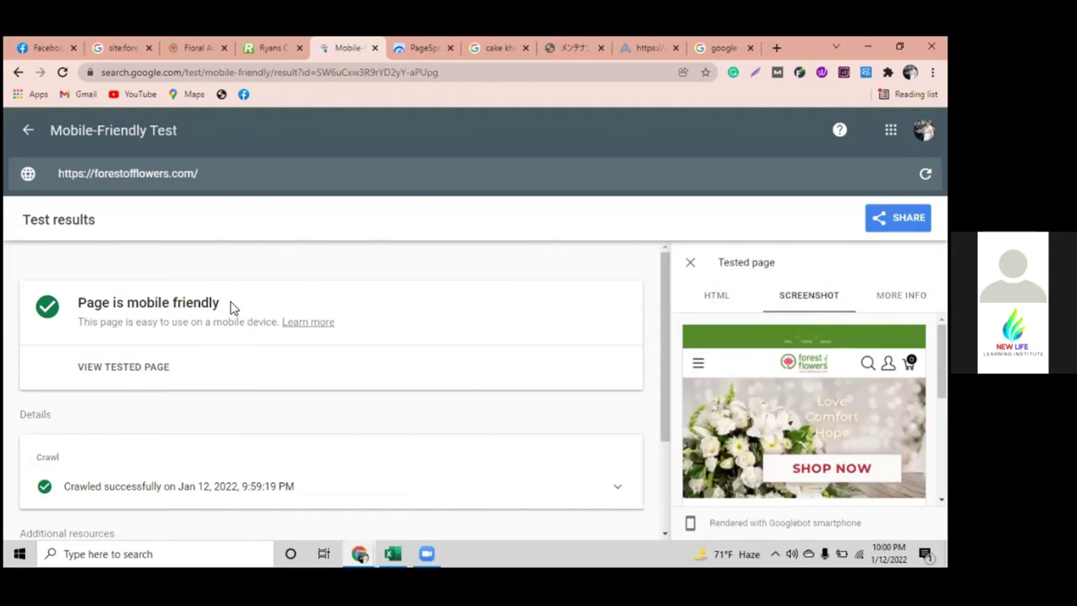
{"action": "left_click_drag", "start_coordinate": [222, 304], "coordinate": [76, 303]}
Switch to the Excel checklist and review the mobile-friendly entry and the earlier audit findings up to Indexation Status.
{"action": "left_click", "coordinate": [392, 553]}
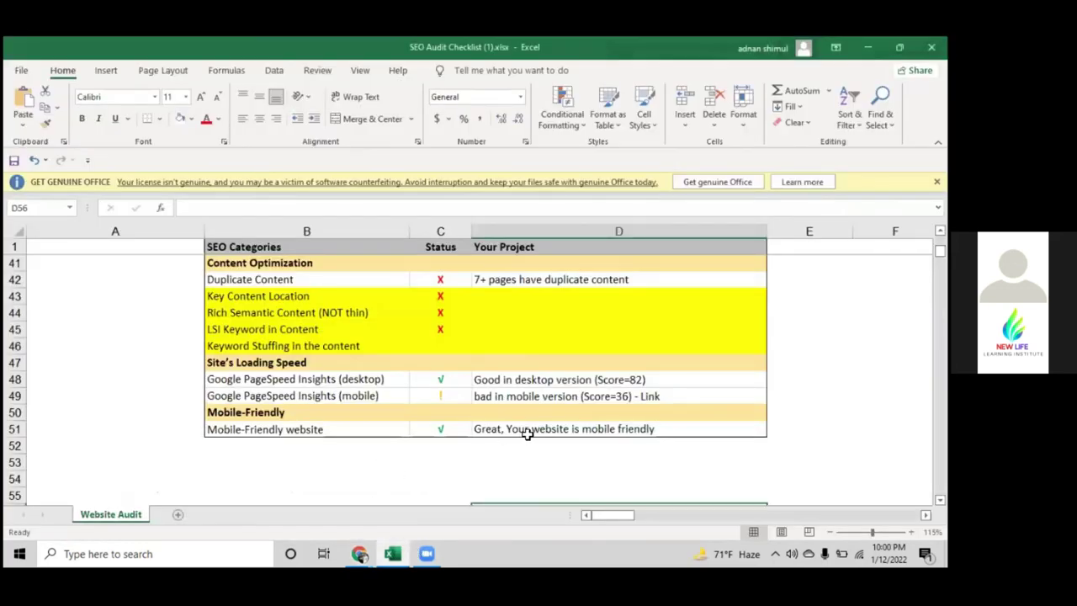
{"action": "scroll", "coordinate": [421, 489], "scroll_direction": "up", "scroll_amount": 1}
{"action": "scroll", "coordinate": [421, 490], "scroll_direction": "up", "scroll_amount": 10}
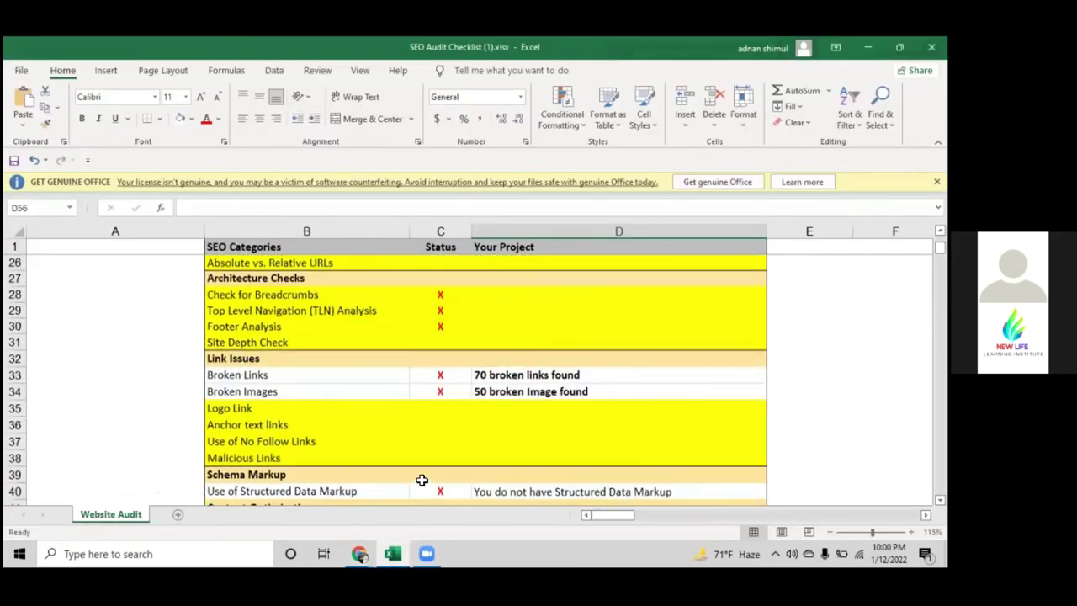
{"action": "scroll", "coordinate": [555, 462], "scroll_direction": "up", "scroll_amount": 3}
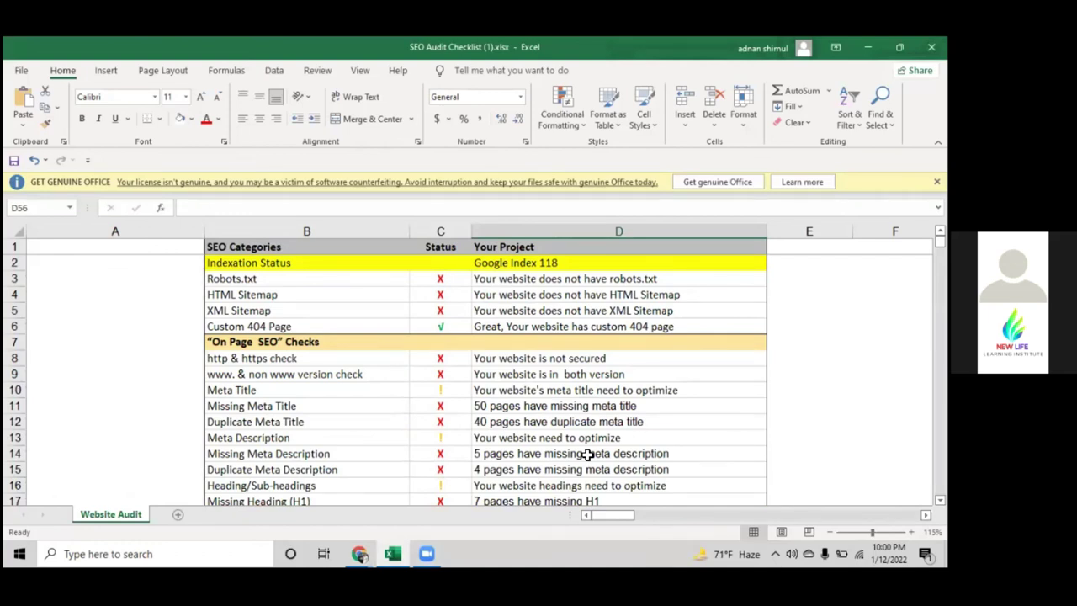
{"action": "scroll", "coordinate": [593, 395], "scroll_direction": "down", "scroll_amount": 5}
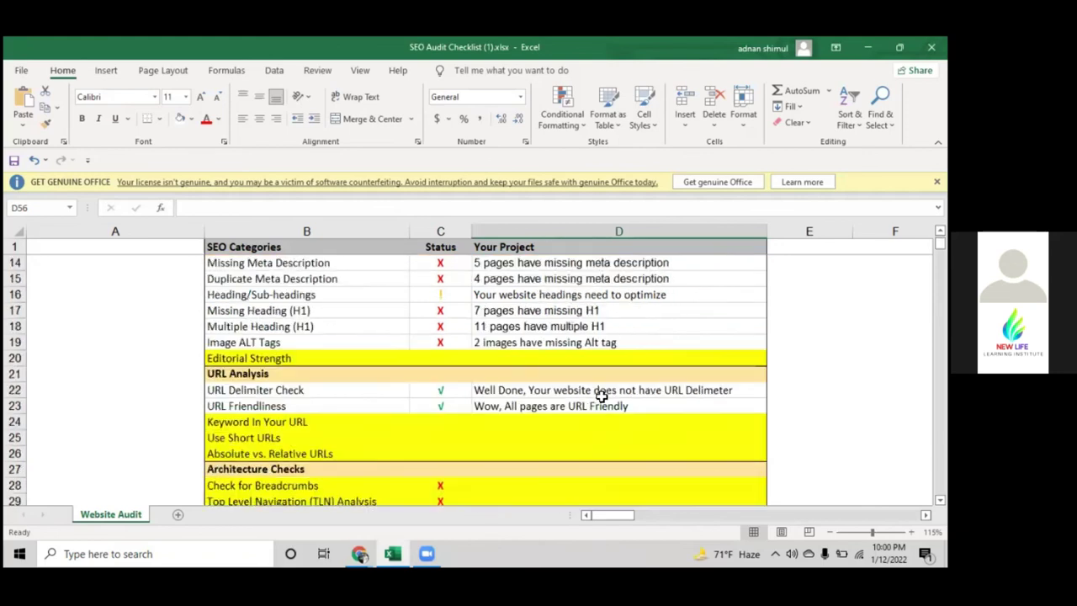
{"action": "scroll", "coordinate": [614, 393], "scroll_direction": "up", "scroll_amount": 4}
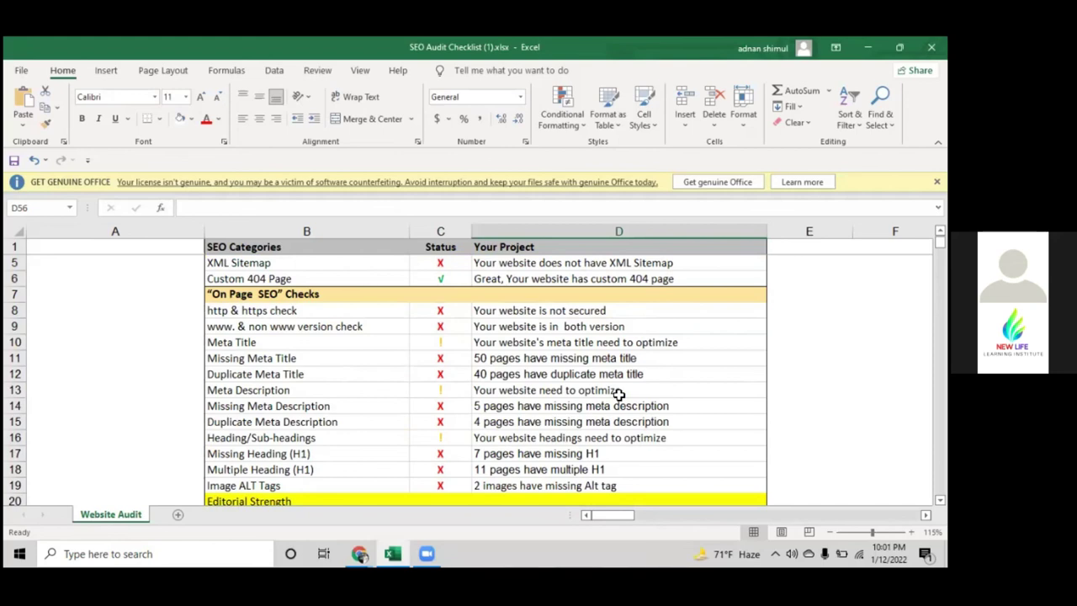
{"action": "scroll", "coordinate": [619, 395], "scroll_direction": "down", "scroll_amount": 3}
{"action": "scroll", "coordinate": [618, 395], "scroll_direction": "up", "scroll_amount": 3}
{"action": "scroll", "coordinate": [618, 394], "scroll_direction": "down", "scroll_amount": 5}
{"action": "scroll", "coordinate": [618, 400], "scroll_direction": "up", "scroll_amount": 6}
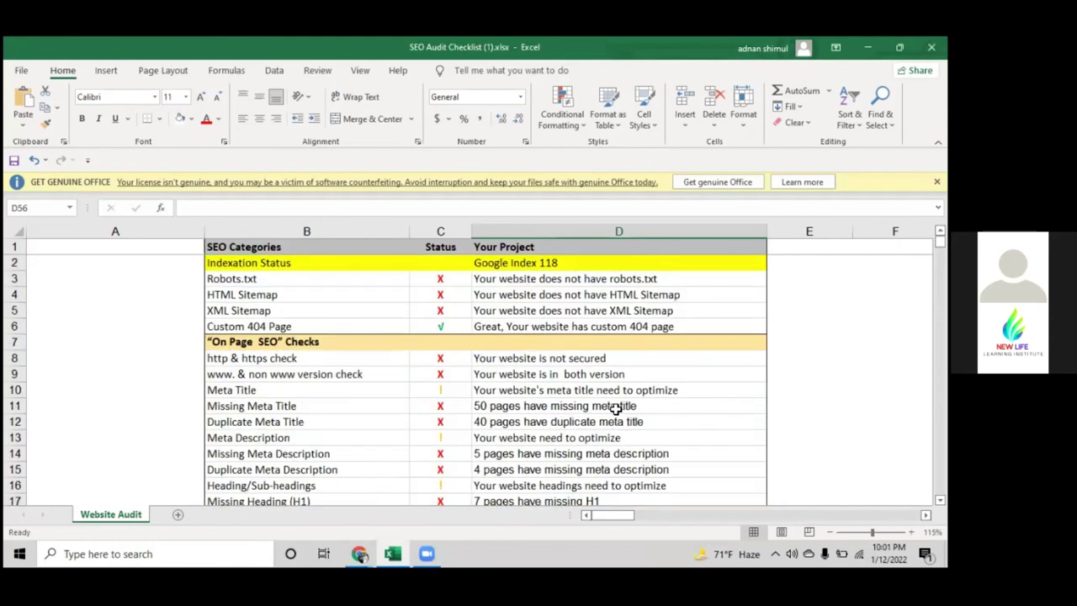